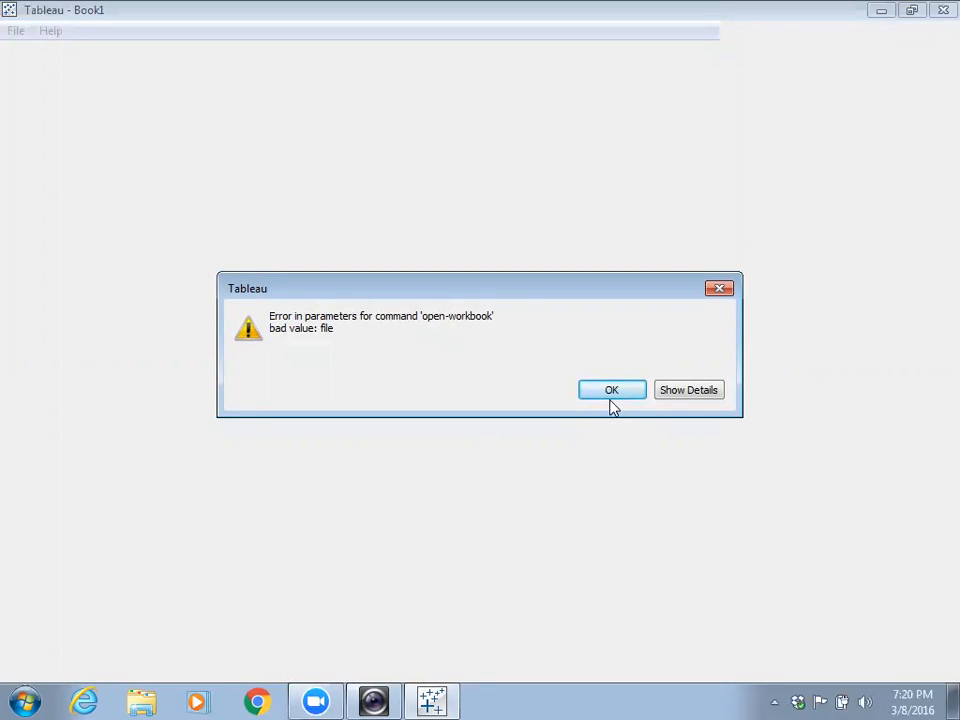
- Dismiss Tableau's open-workbook error and move the 05_Tableau_Public folder to the desktop's right edge
click(611, 396)
click(880, 12)
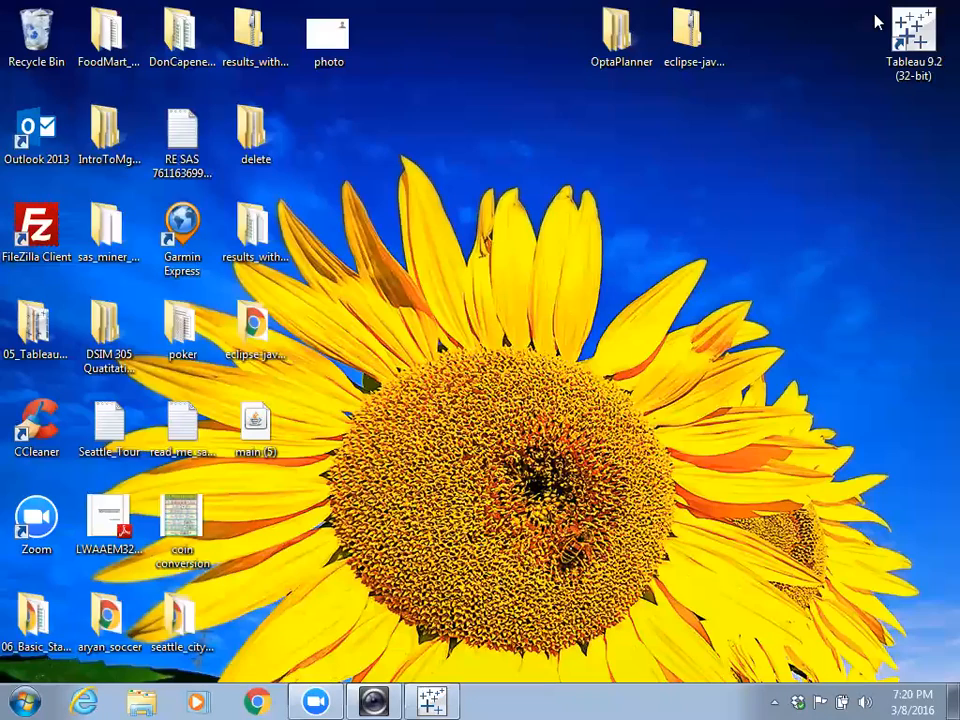
drag(37, 338, 911, 140)
- Open the 05_Tableau_Public folder, set it aside, and return to Tableau's start page
double_click(911, 140)
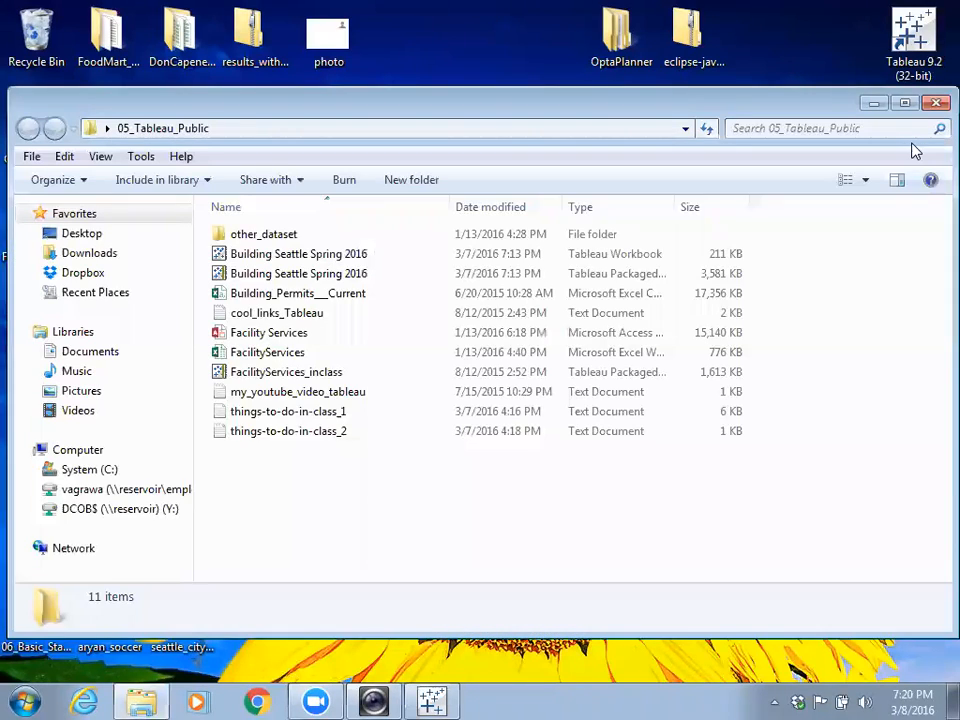
click(875, 104)
click(438, 699)
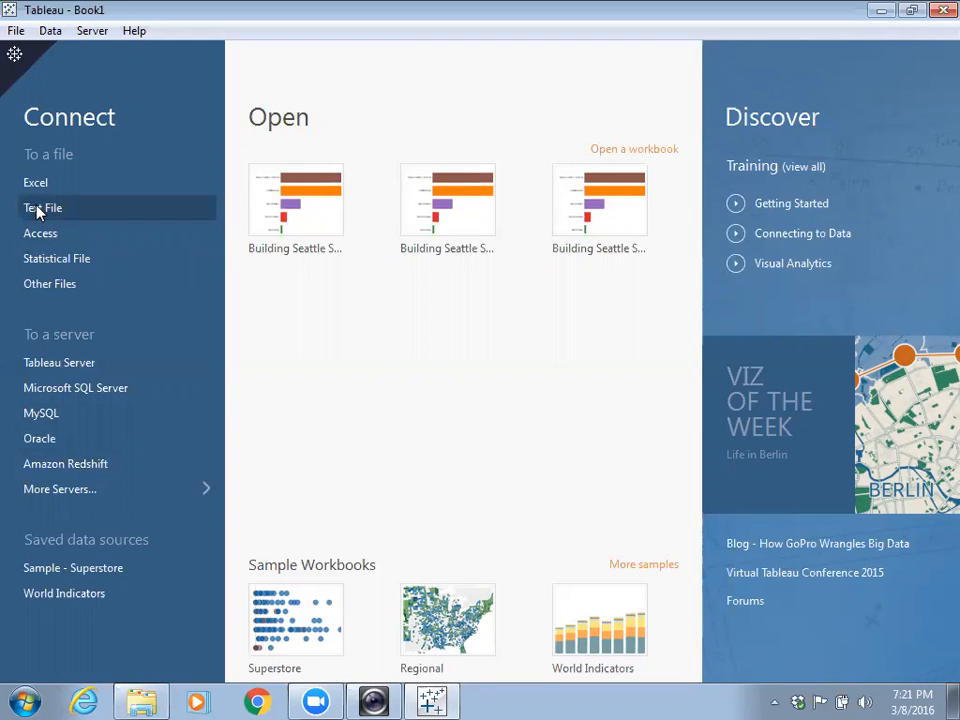
- Minimize the Tableau start page window to reveal the Windows desktop
click(880, 10)
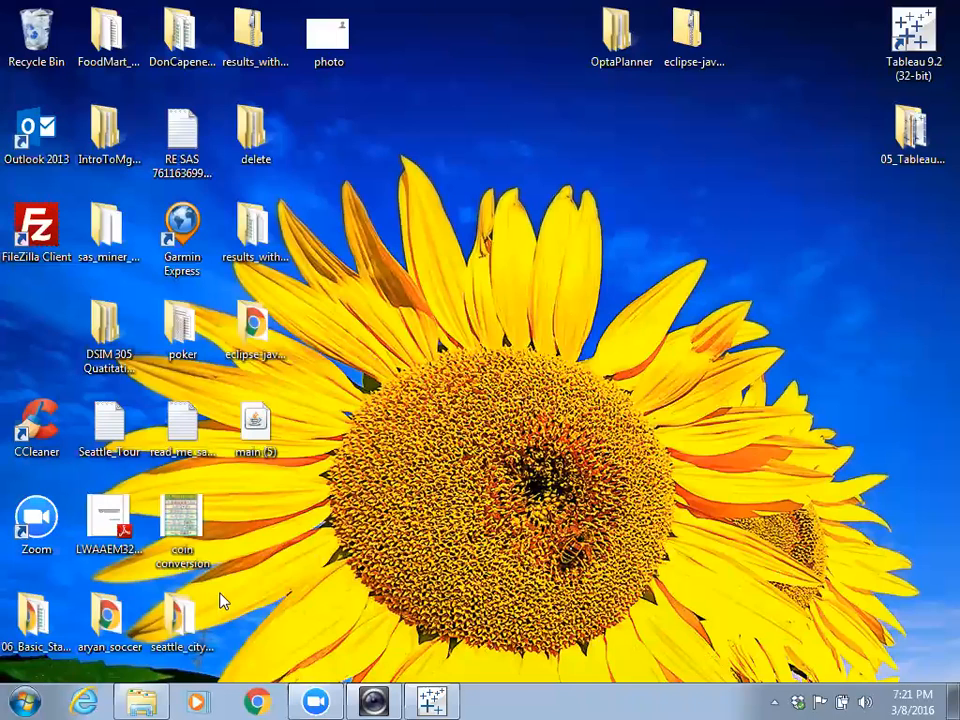
- Launch Chrome, go to the suggested blackboard.ju.edu site, and minimize the browser while it loads
click(258, 700)
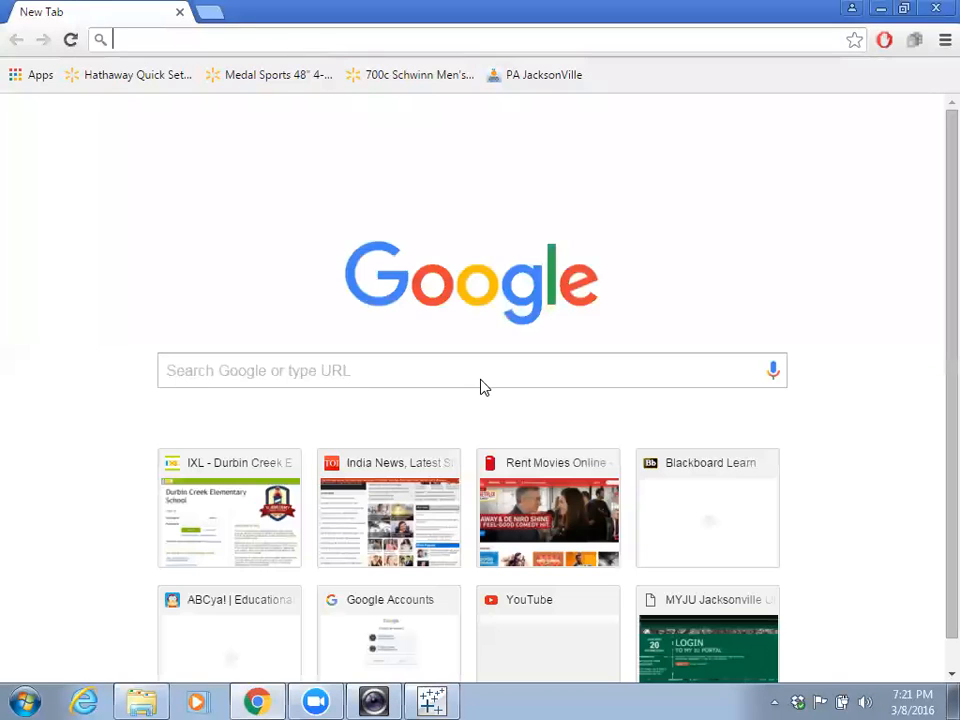
click(481, 381)
text(blac)
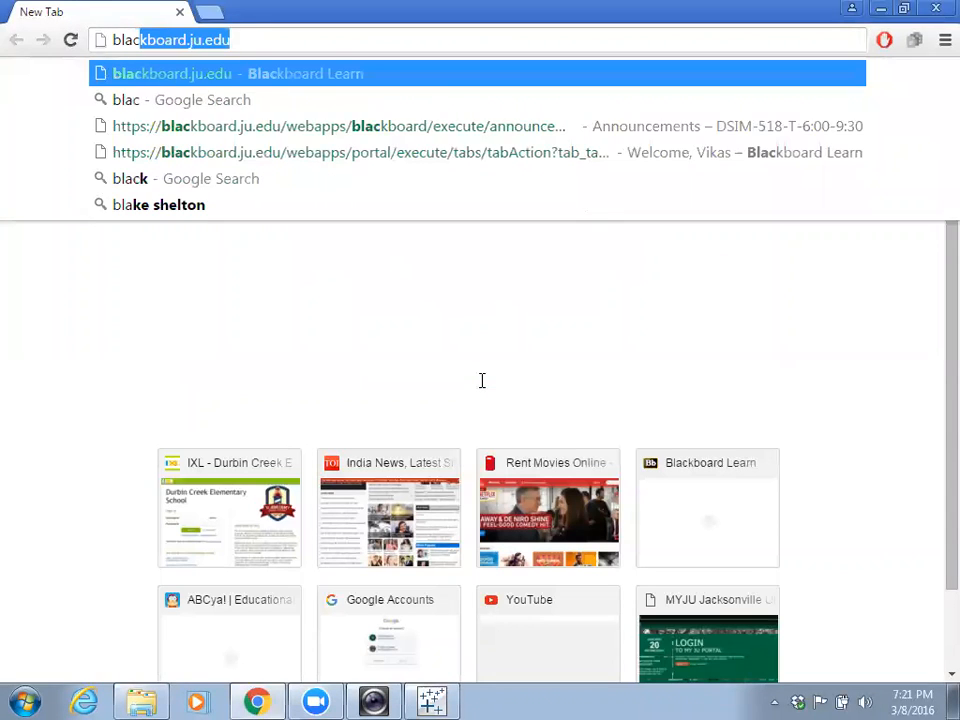
key(Return)
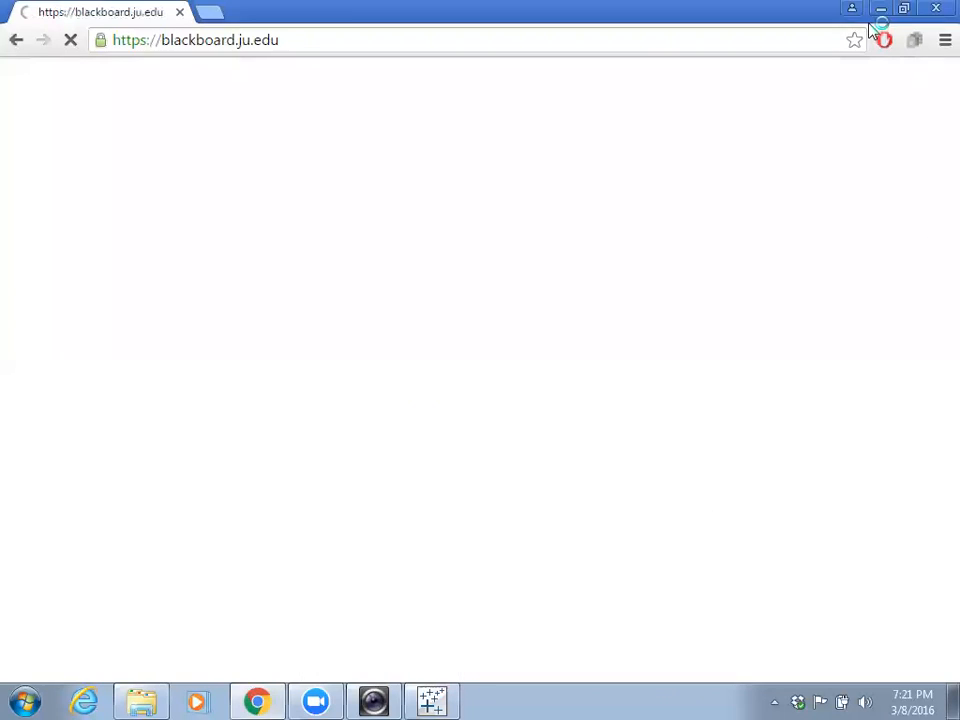
click(880, 10)
- Create a new desktop folder named 'Tableau_in_class', then bring Chrome back
right_click(722, 218)
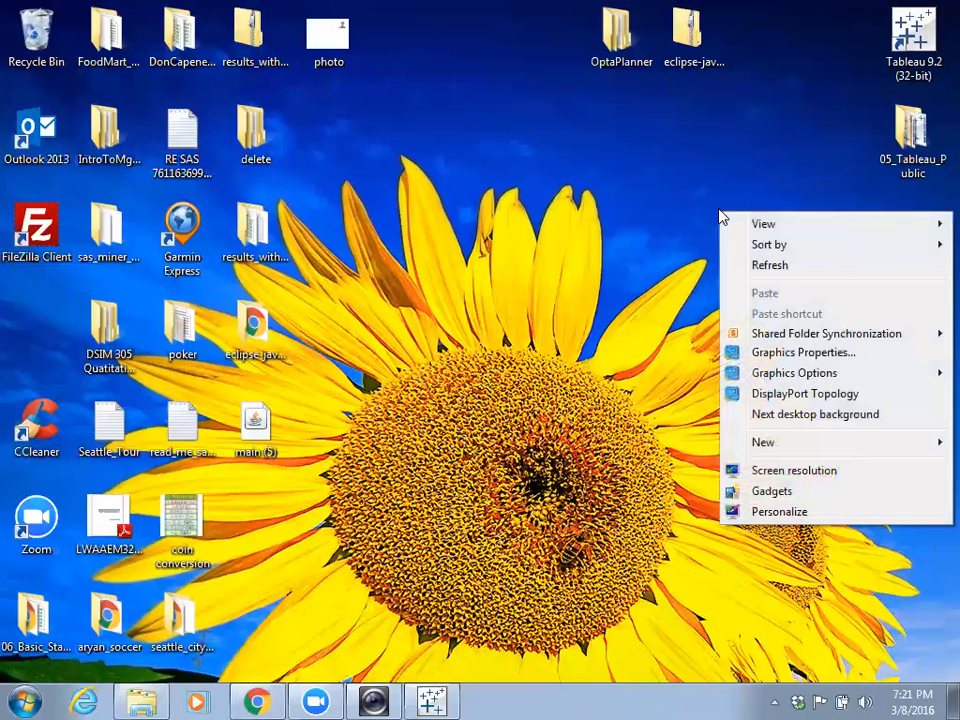
mouse_move(789, 452)
click(567, 152)
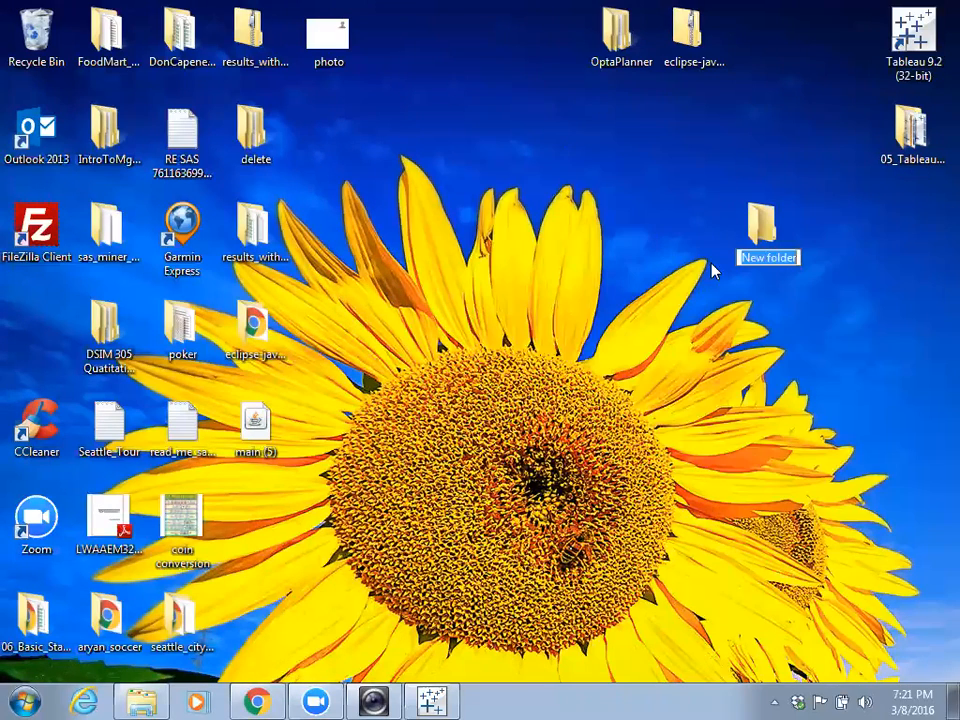
text(Tab)
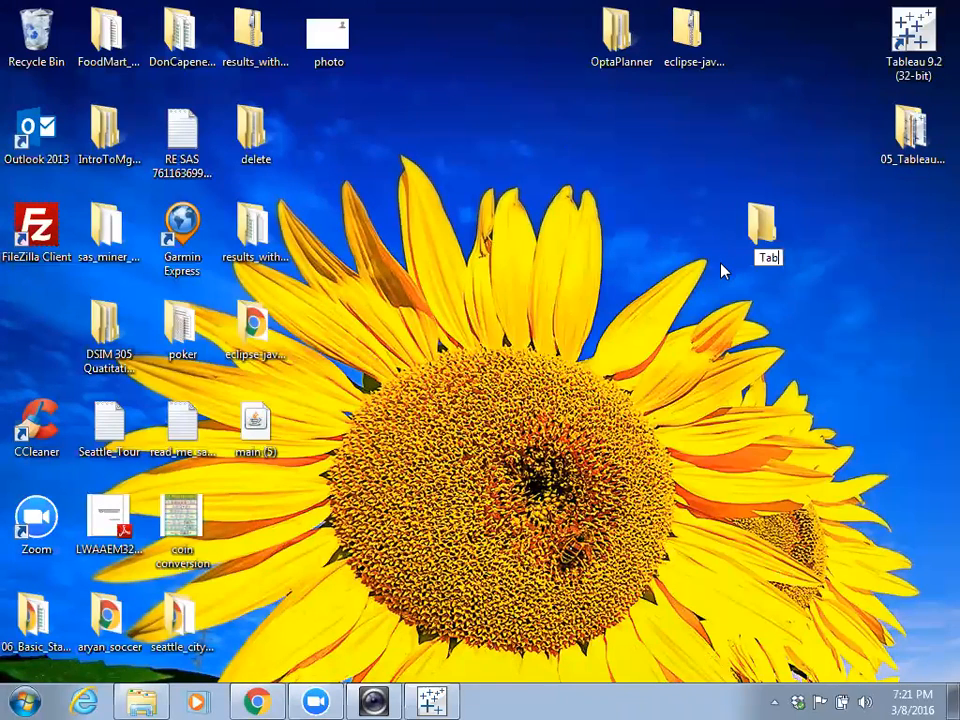
text(leau_in_class)
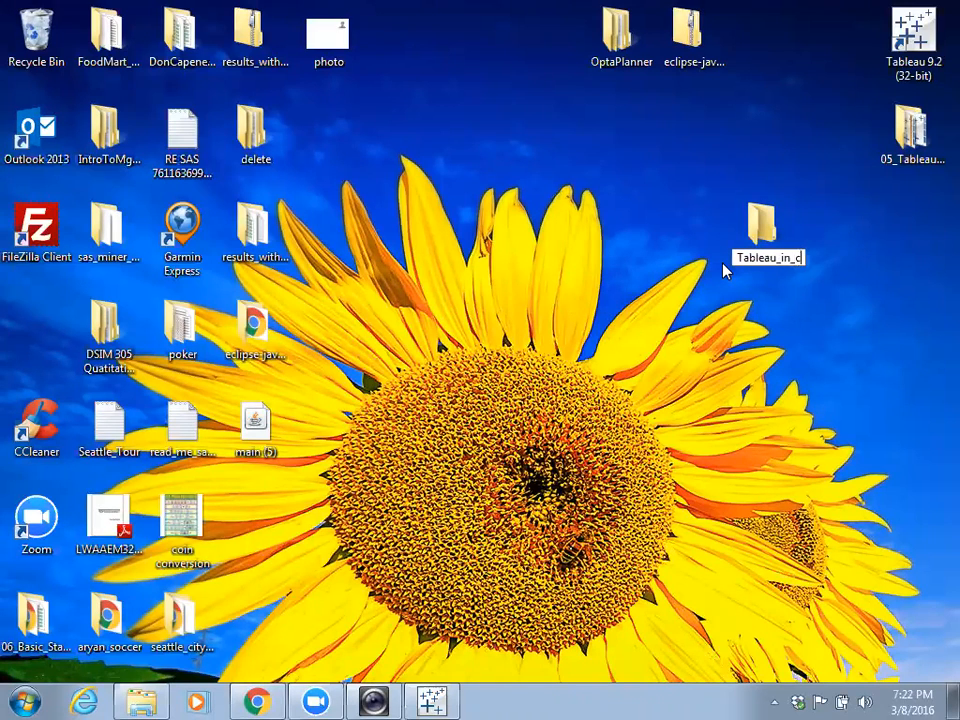
key(Return)
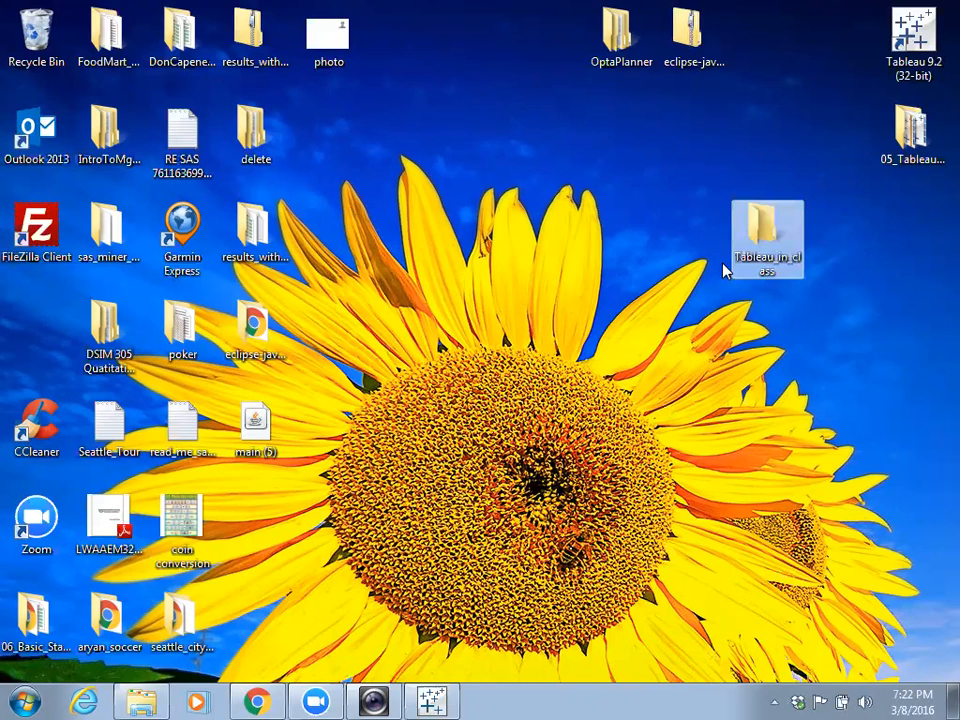
click(257, 701)
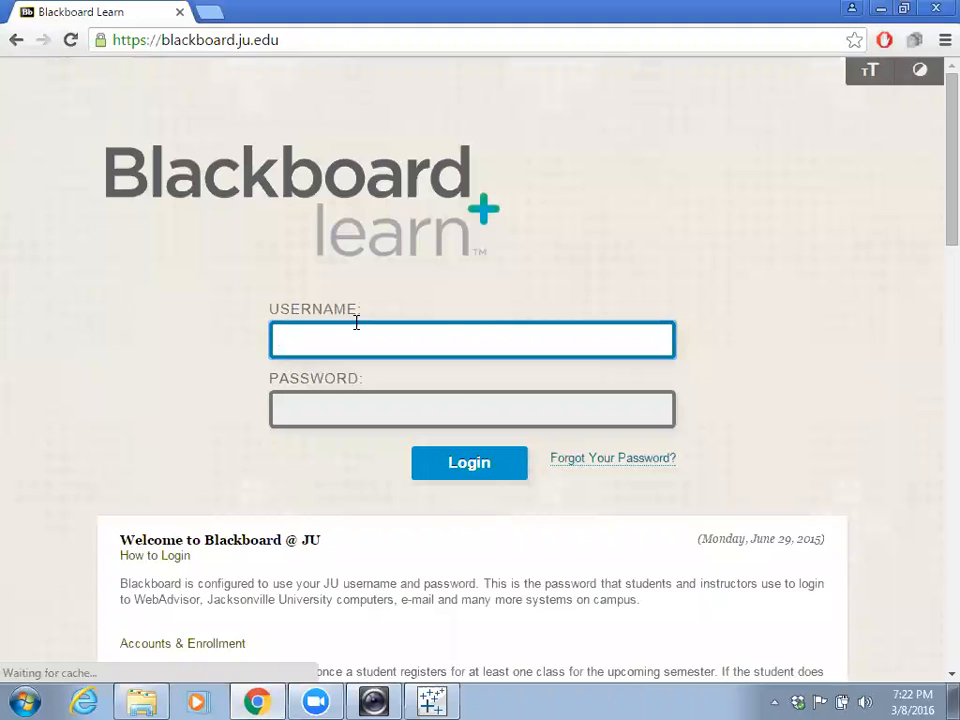
- Sign in to Blackboard Learn with the account username and password
key(Tab)
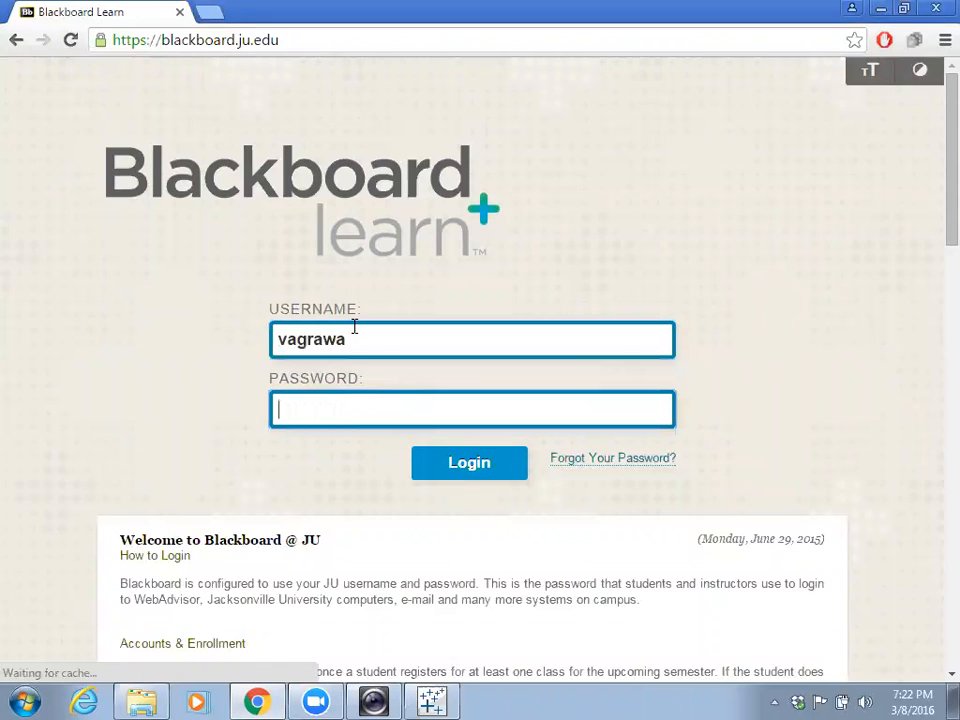
text(••••••••)
key(Return)
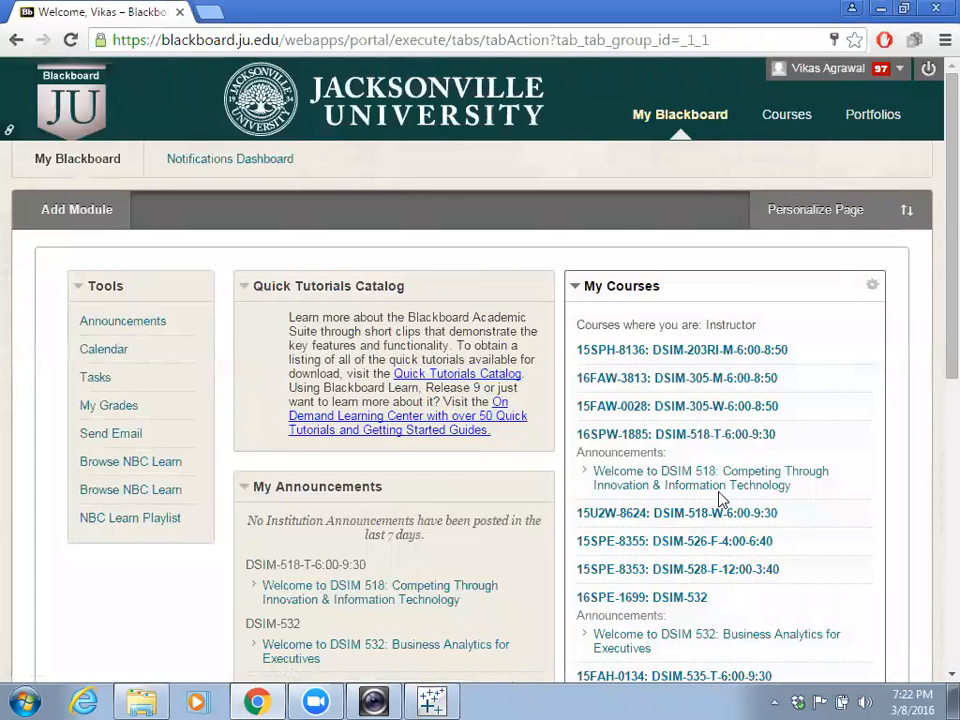
- Open DSIM-518's Session 1 content and its 'Tableau dataset - to be covered in class' folder
click(697, 436)
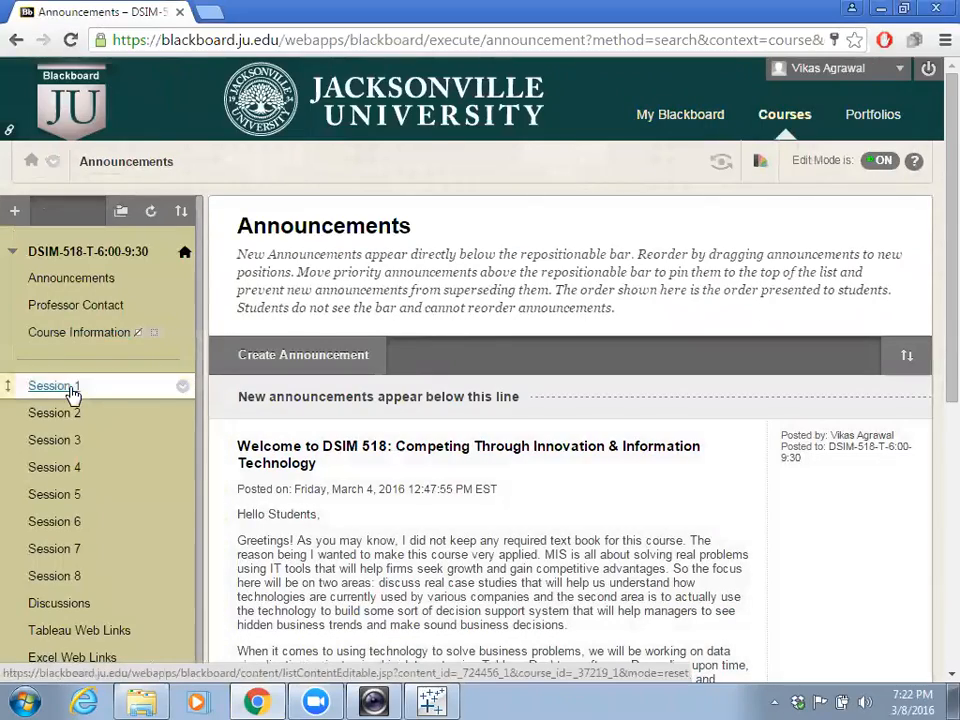
click(72, 391)
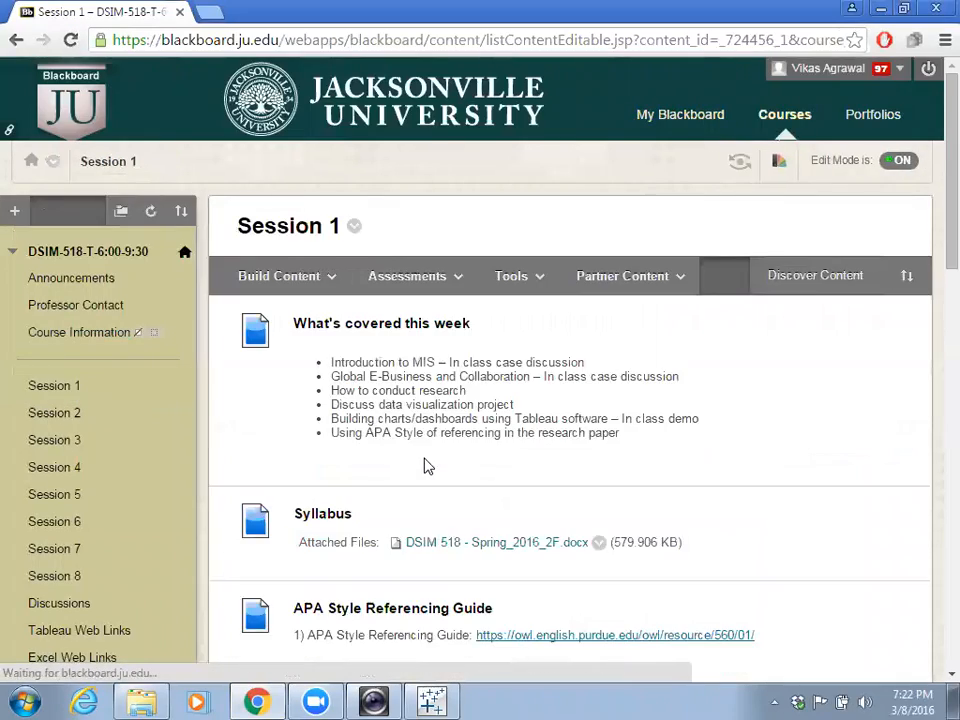
scroll(424, 466, down, 10)
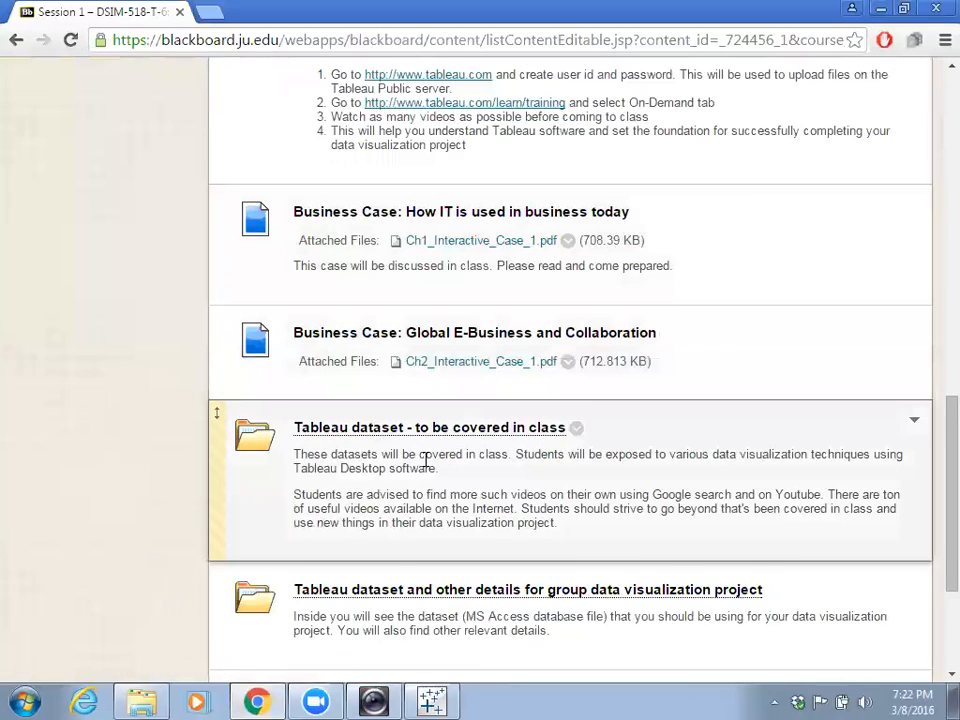
scroll(425, 462, down, 1)
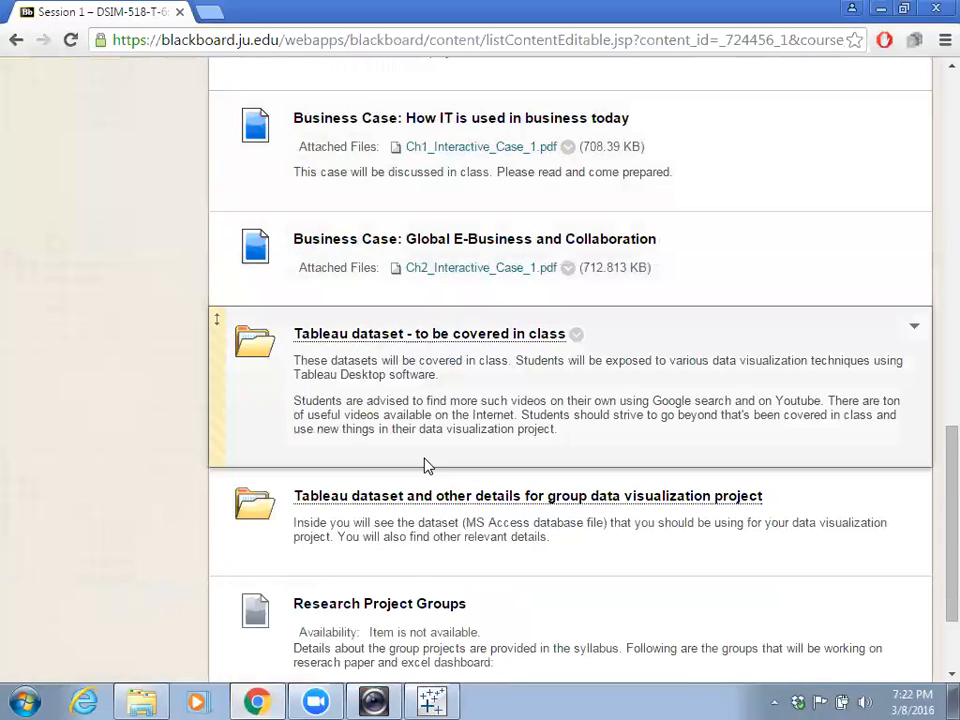
click(368, 340)
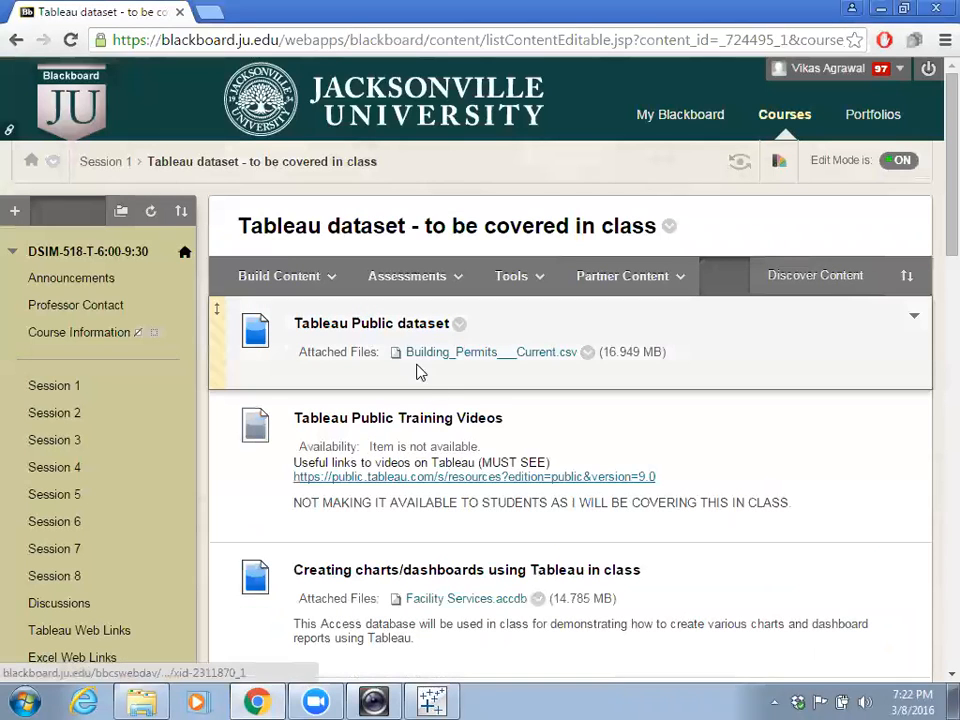
- Download Building_Permits___Current.csv and show it in the Downloads folder
click(506, 358)
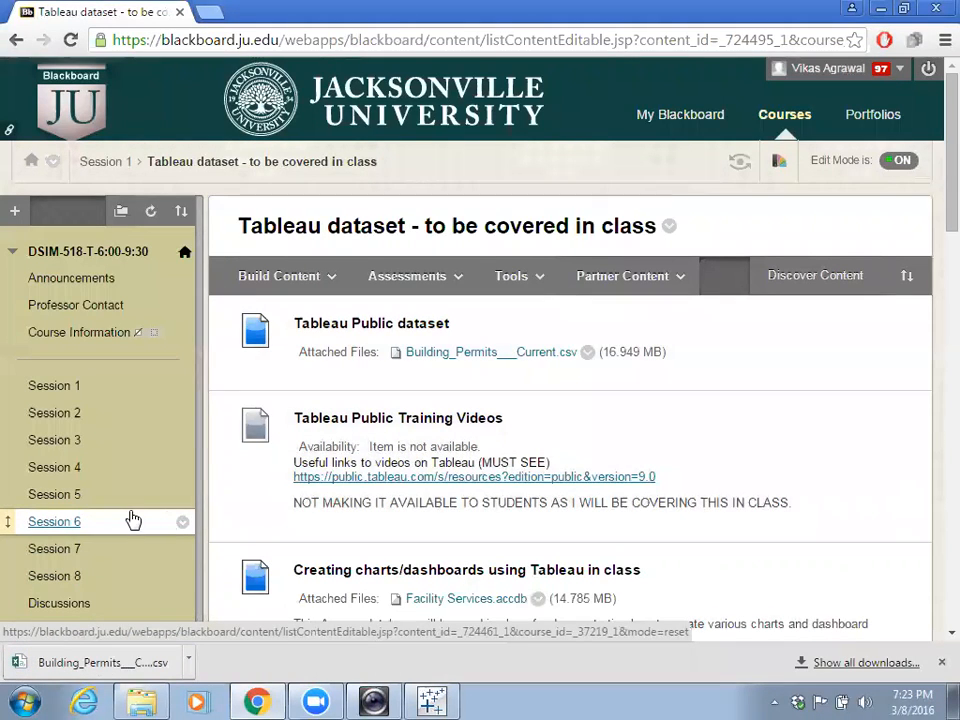
click(189, 666)
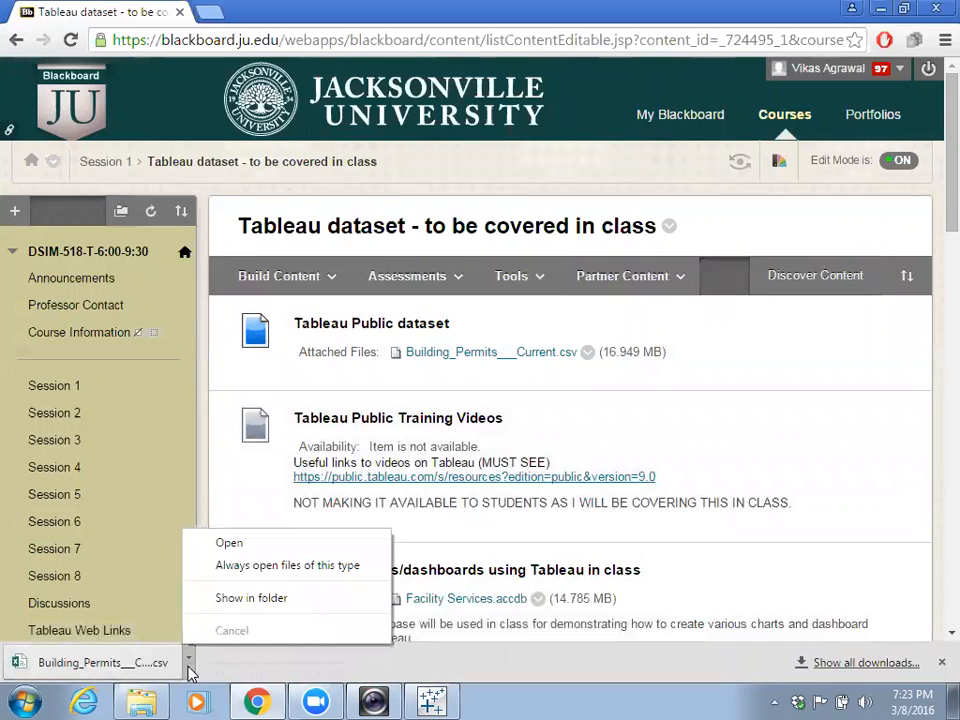
click(252, 598)
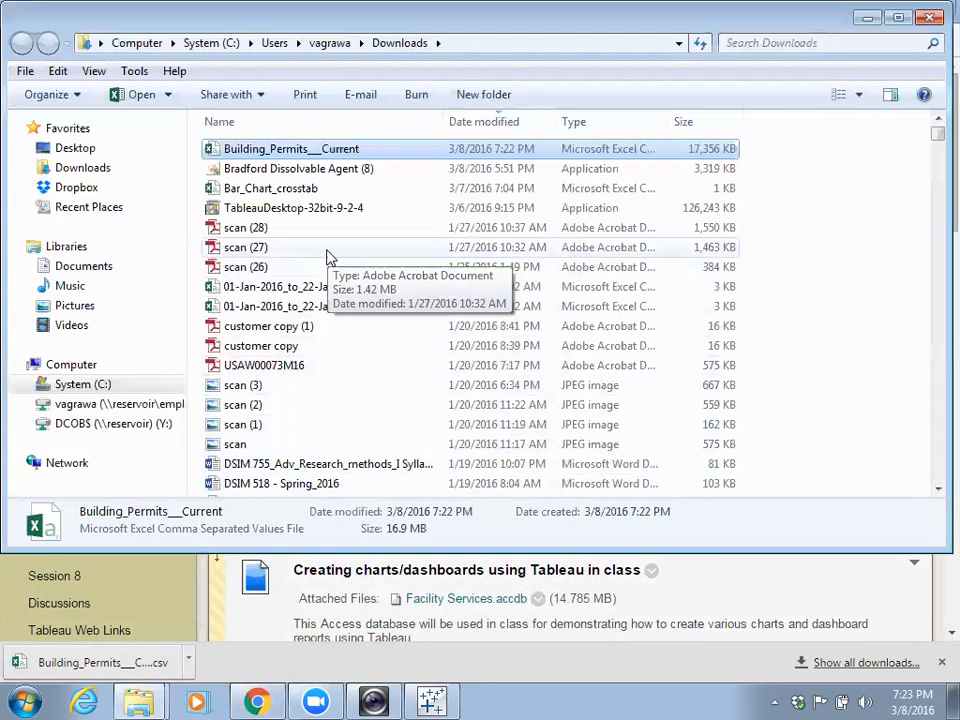
- Paste the Building_Permits___Current file into the desktop's Tableau_in_class folder
click(862, 22)
click(858, 8)
double_click(762, 226)
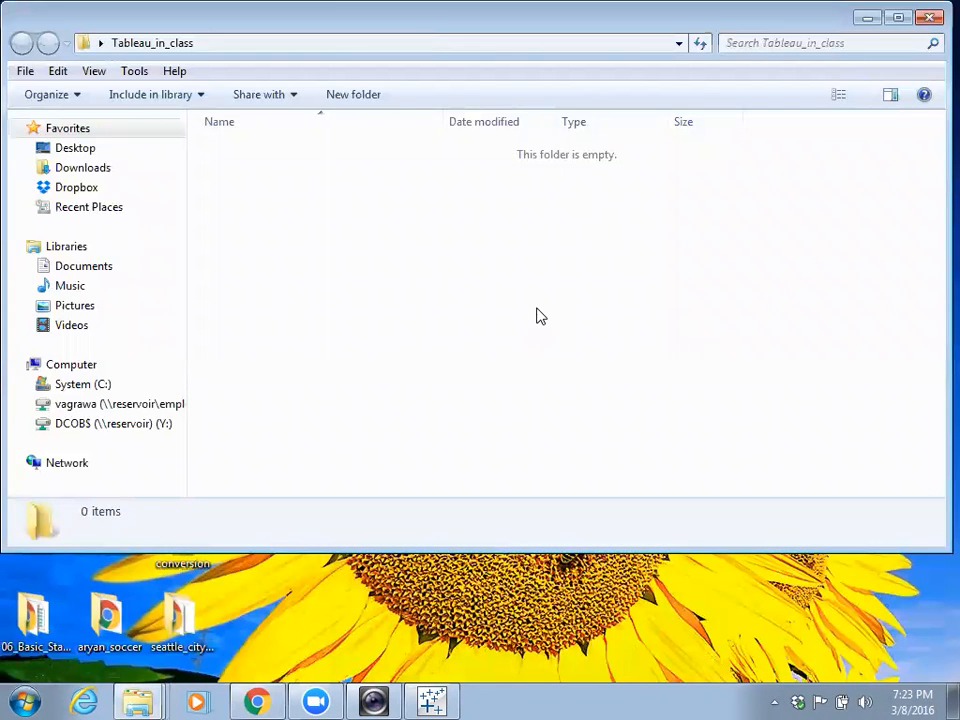
key(ctrl+v)
click(541, 316)
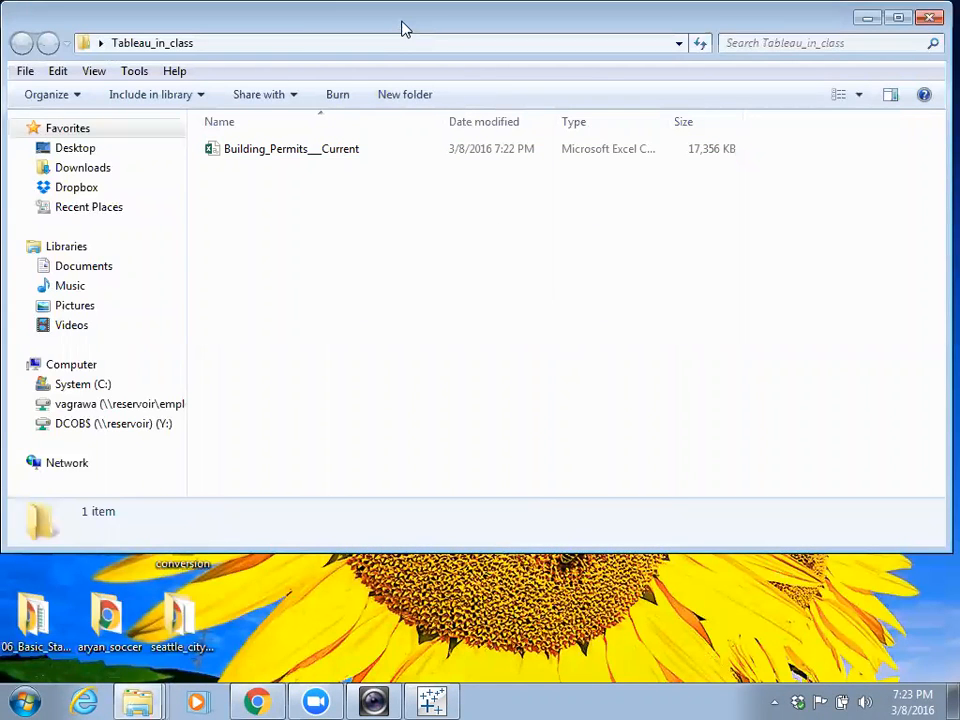
- Shrink and reposition the Tableau_in_class window, then minimize it
drag(402, 28, 371, 135)
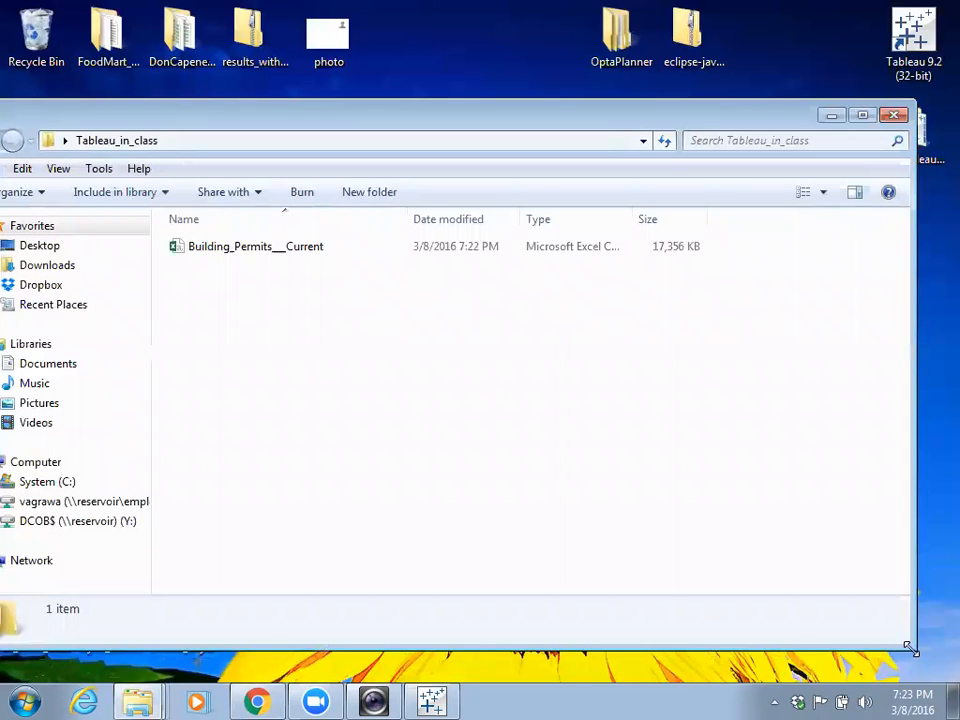
drag(909, 648, 793, 521)
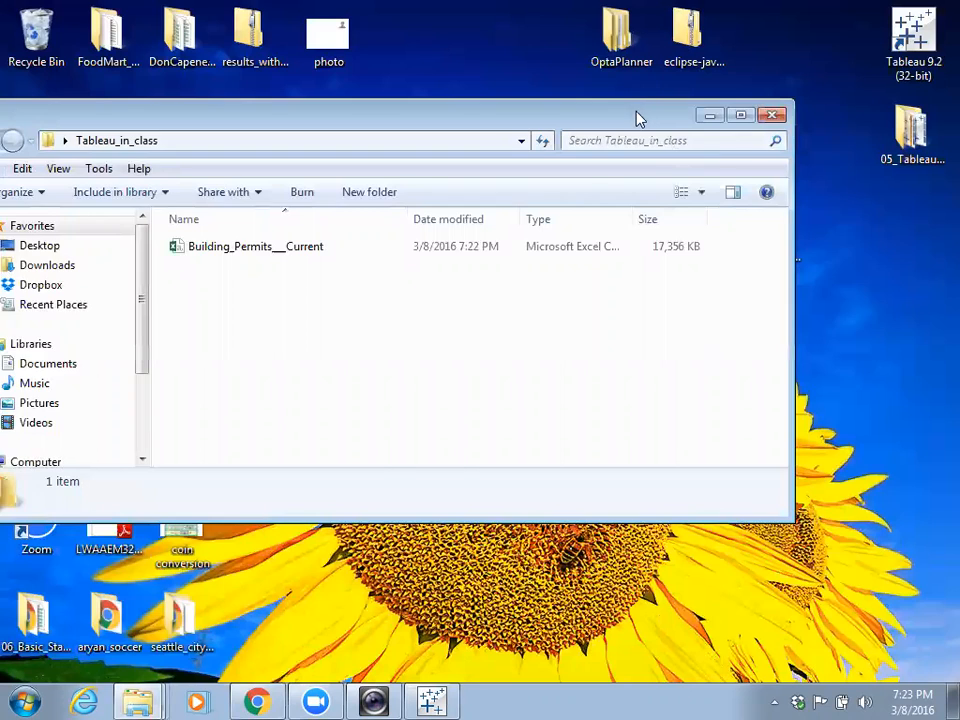
drag(636, 118, 707, 178)
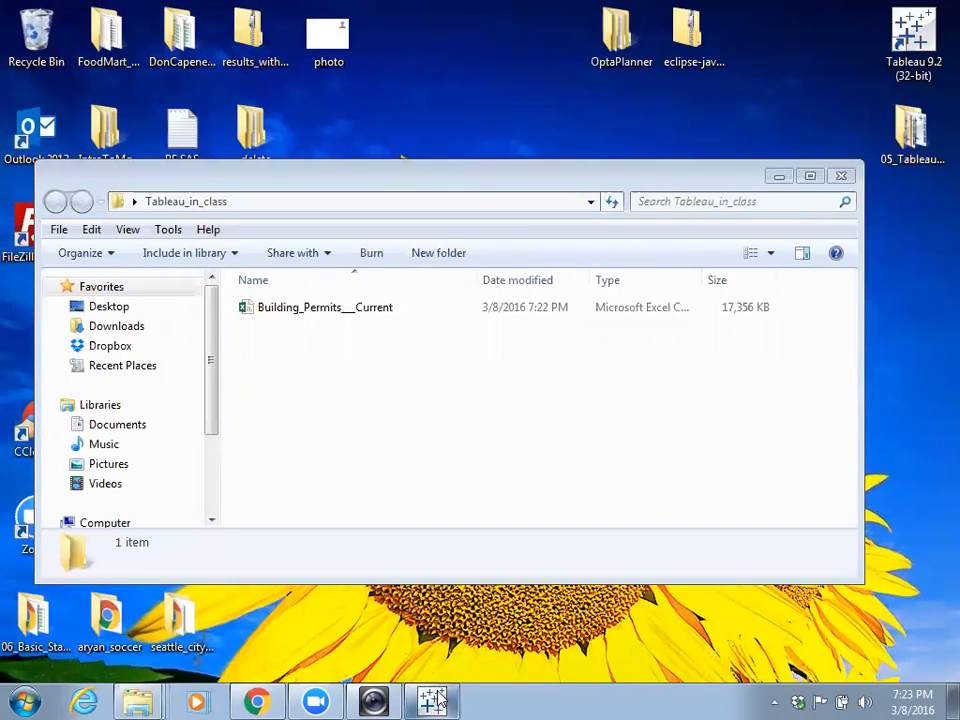
mouse_move(431, 700)
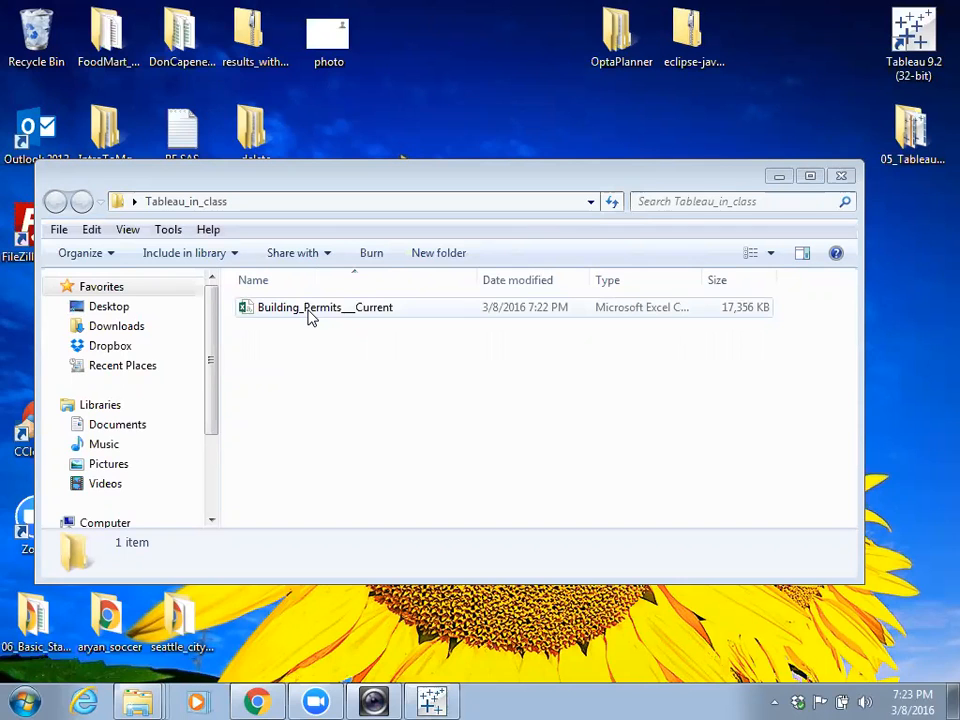
click(777, 179)
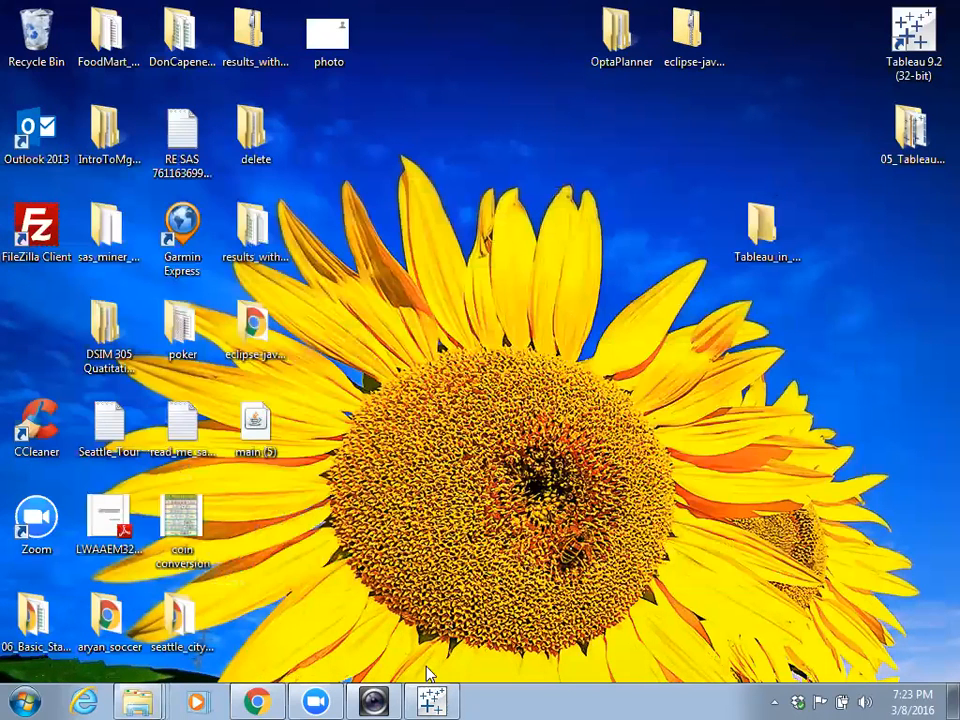
- Restore the Tableau - Book1 start page from the taskbar
click(430, 700)
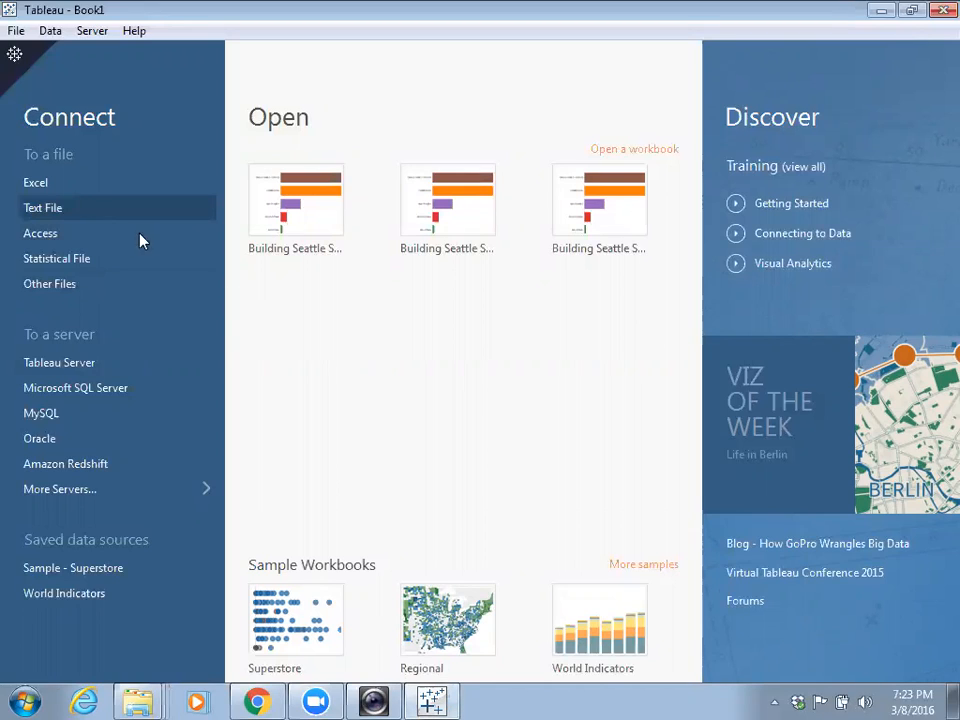
- Start a Text File connection and browse to the Desktop in the Open dialog
click(52, 210)
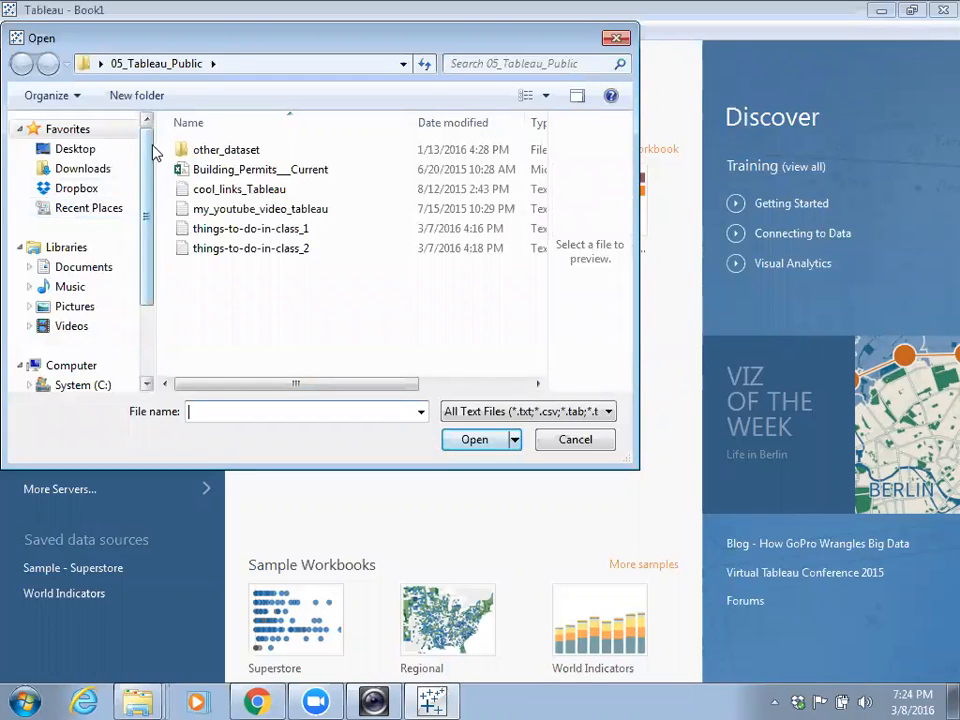
click(100, 152)
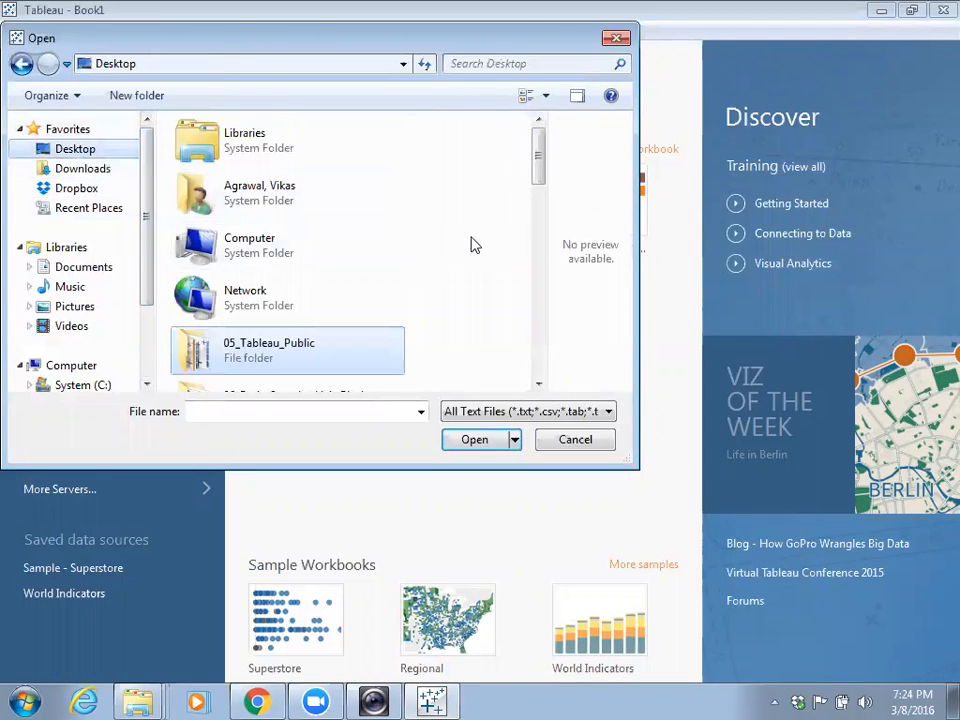
drag(540, 176, 568, 203)
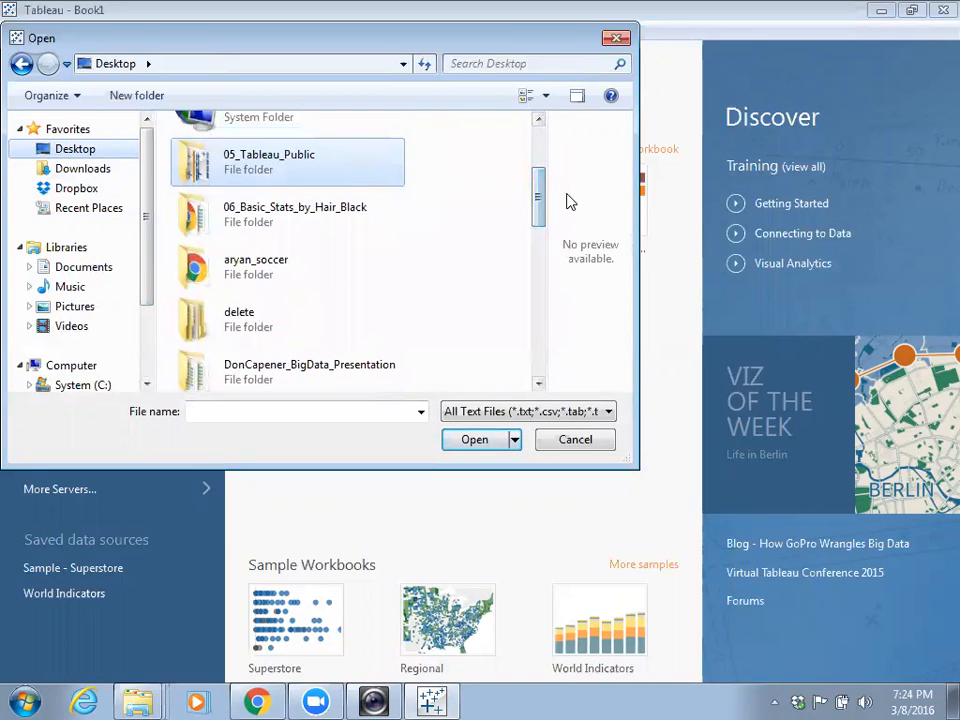
click(538, 122)
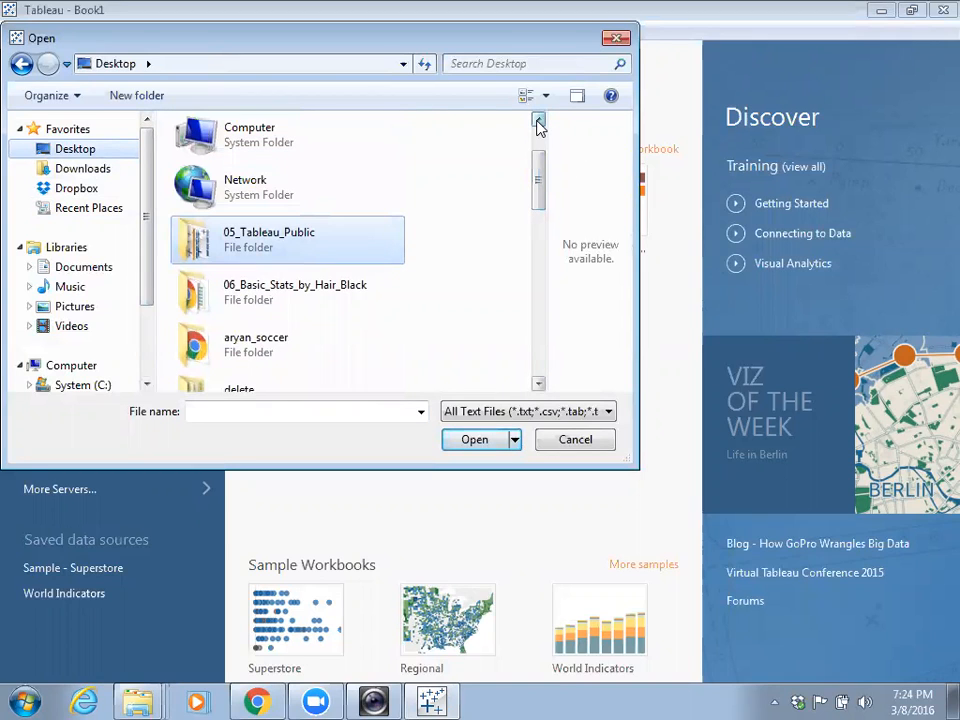
click(538, 384)
click(538, 384)
click(538, 384)
click(538, 384)
click(538, 384)
click(538, 384)
click(538, 384)
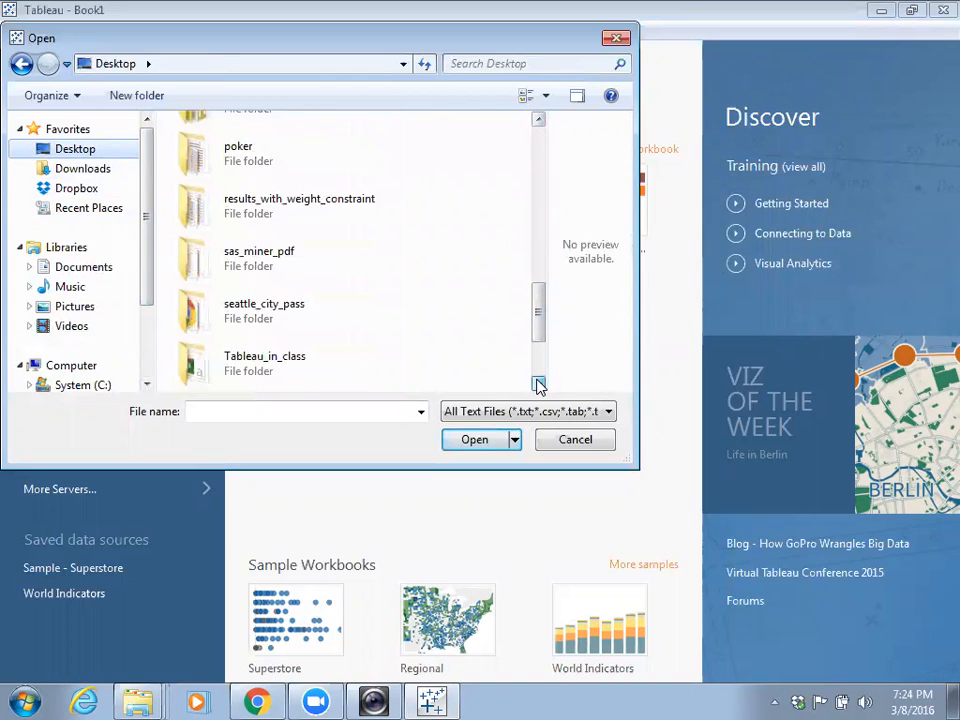
click(538, 384)
- Open the Tableau_in_class folder and load Building_Permits__Current as the data source
click(258, 318)
double_click(258, 318)
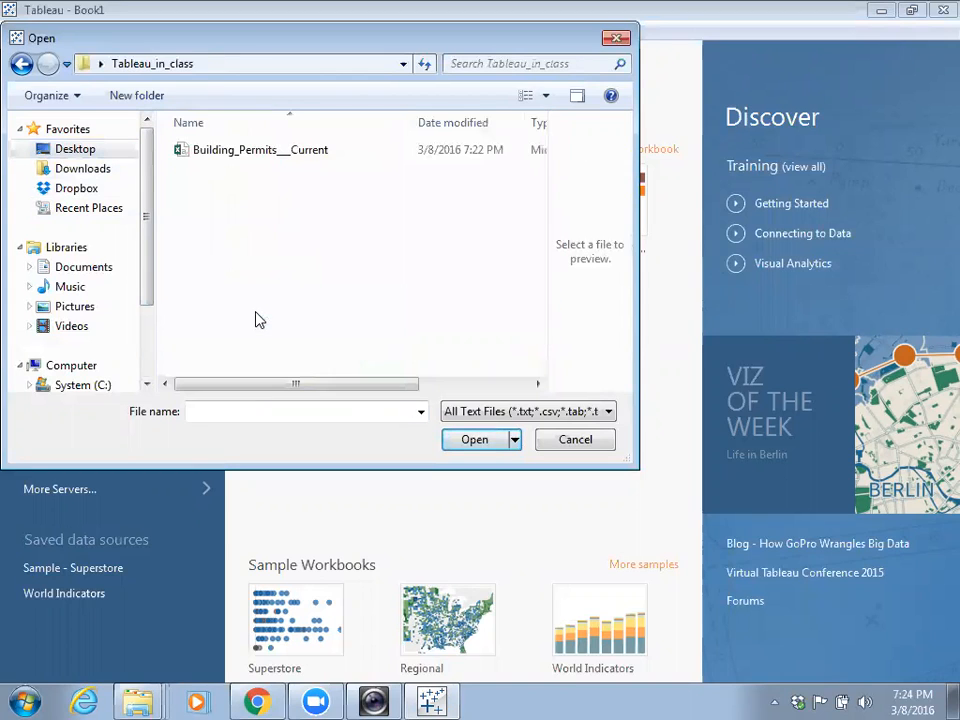
click(260, 158)
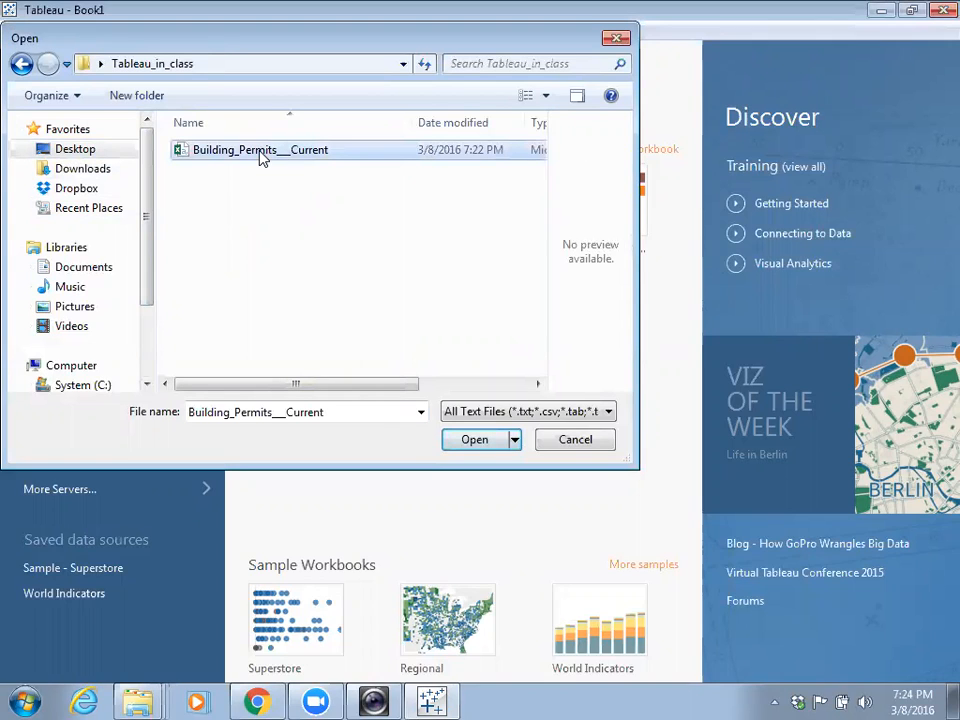
click(472, 439)
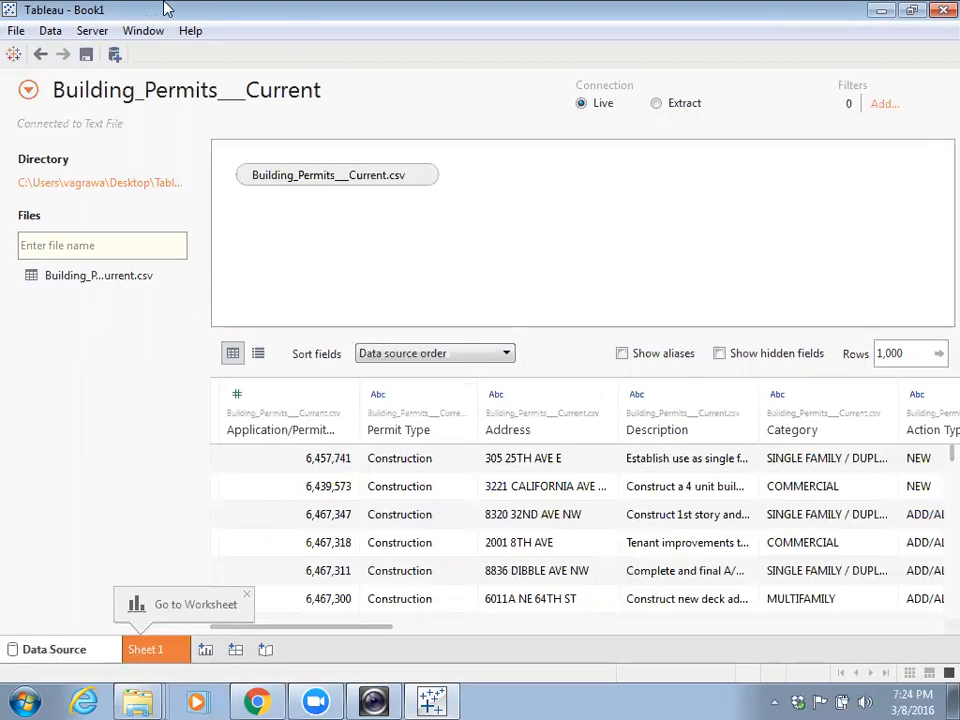
- Un-maximize the Tableau window once the Building_Permits data preview loads
drag(181, 8, 325, 101)
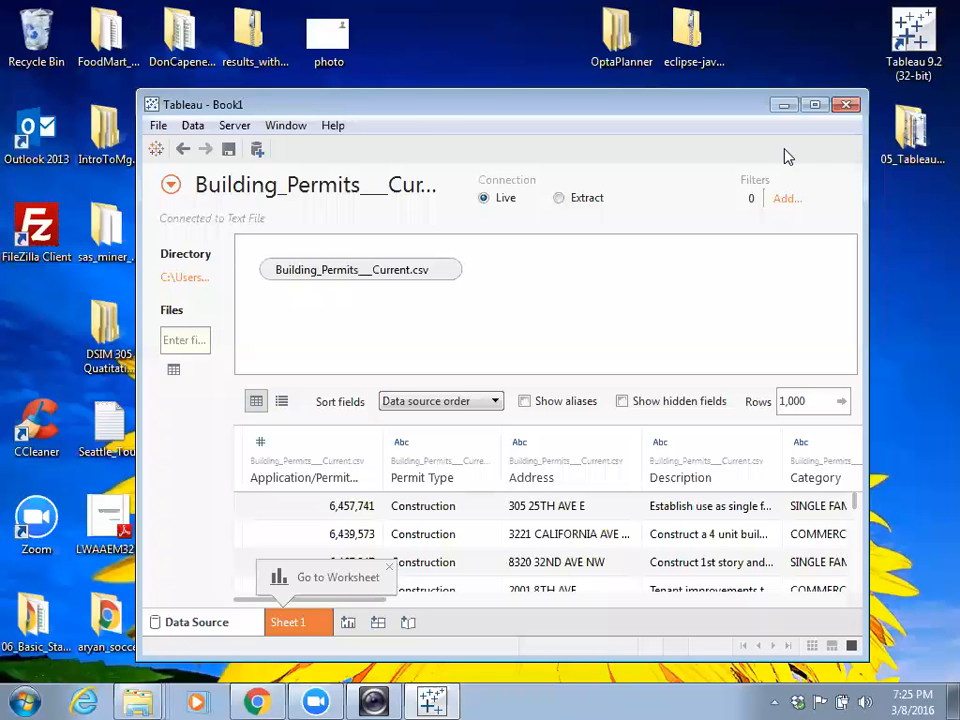
- From the Tableau_in_class folder in Explorer, open Building_Permits__Current in Excel
click(784, 106)
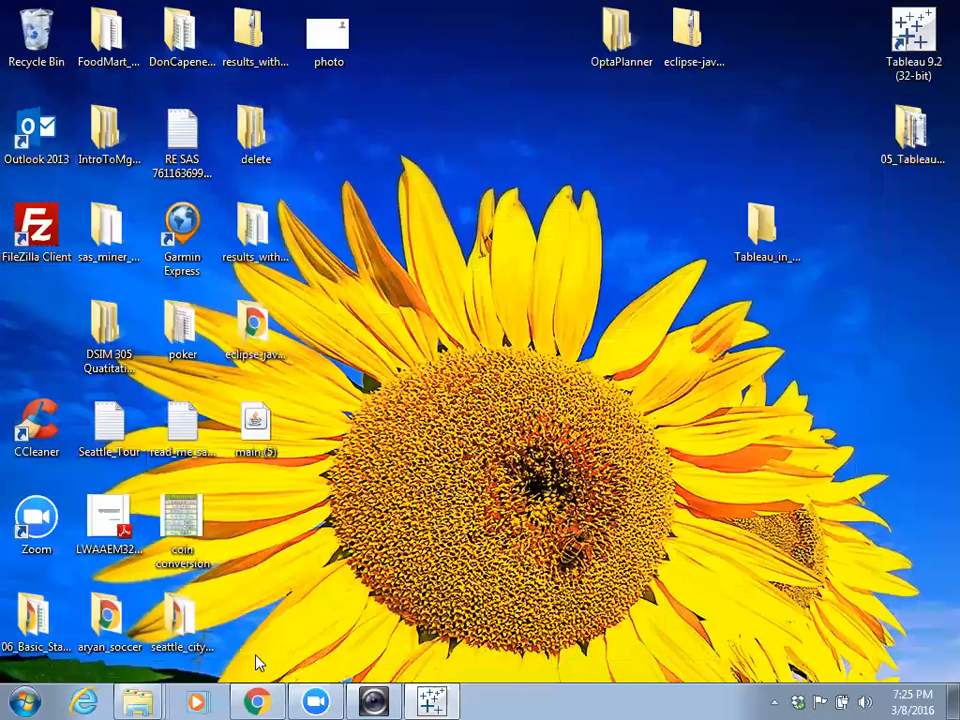
right_click(155, 699)
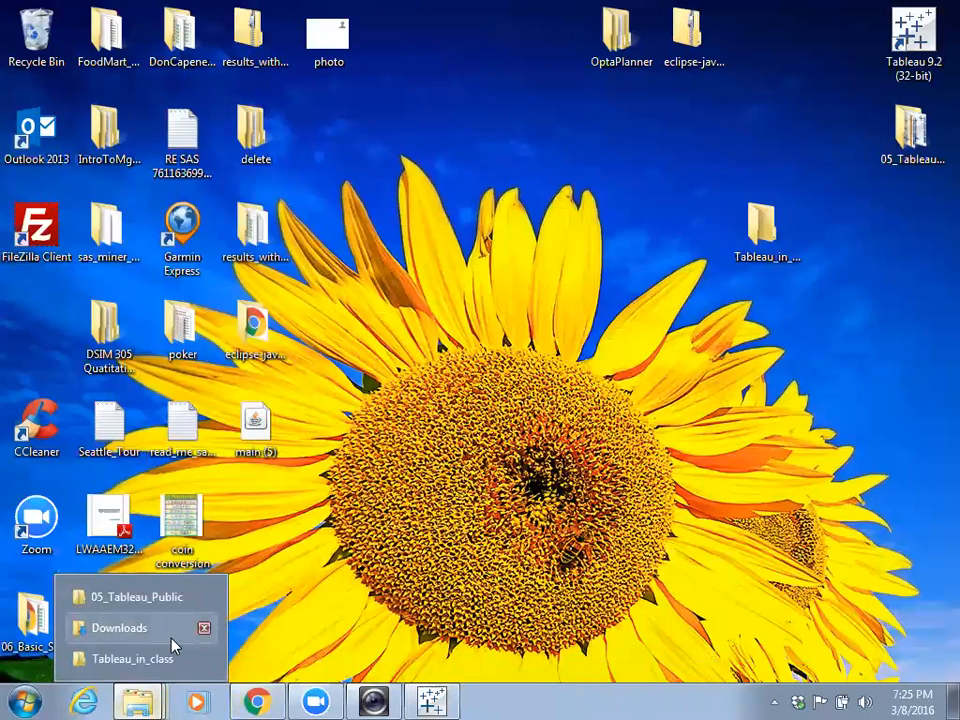
click(165, 662)
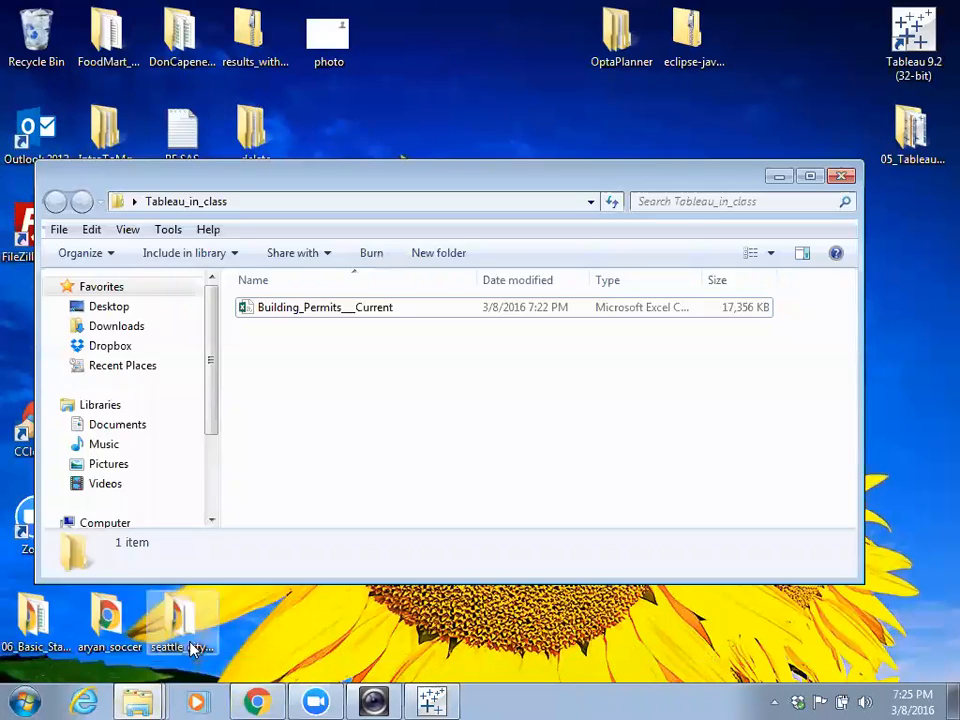
double_click(317, 310)
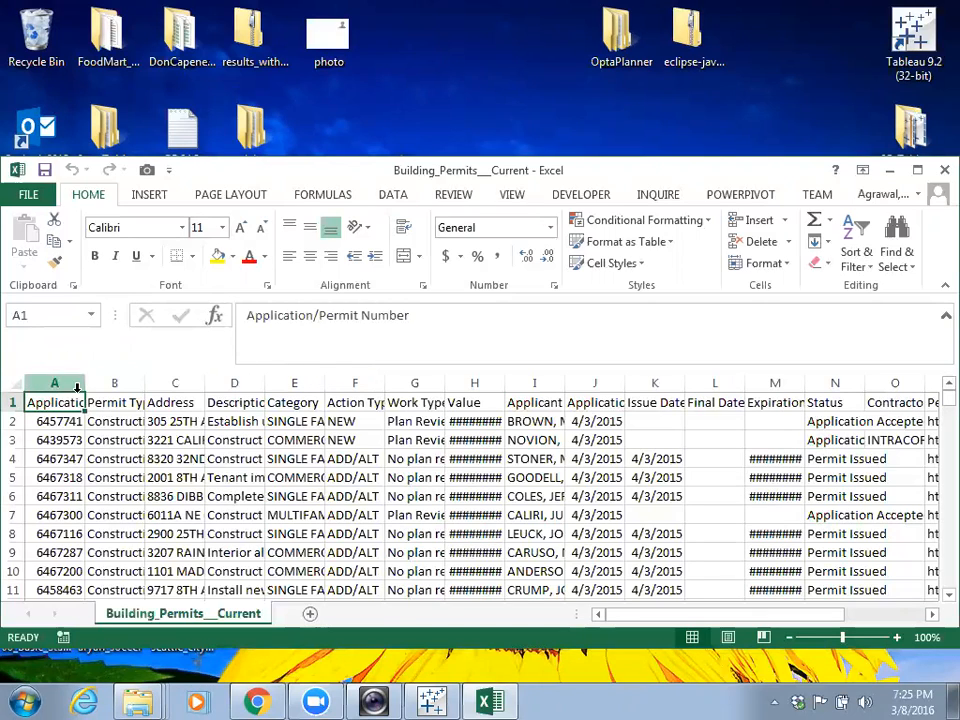
- Undo a whole-sheet column auto-fit, then auto-fit only columns A to C
click(12, 386)
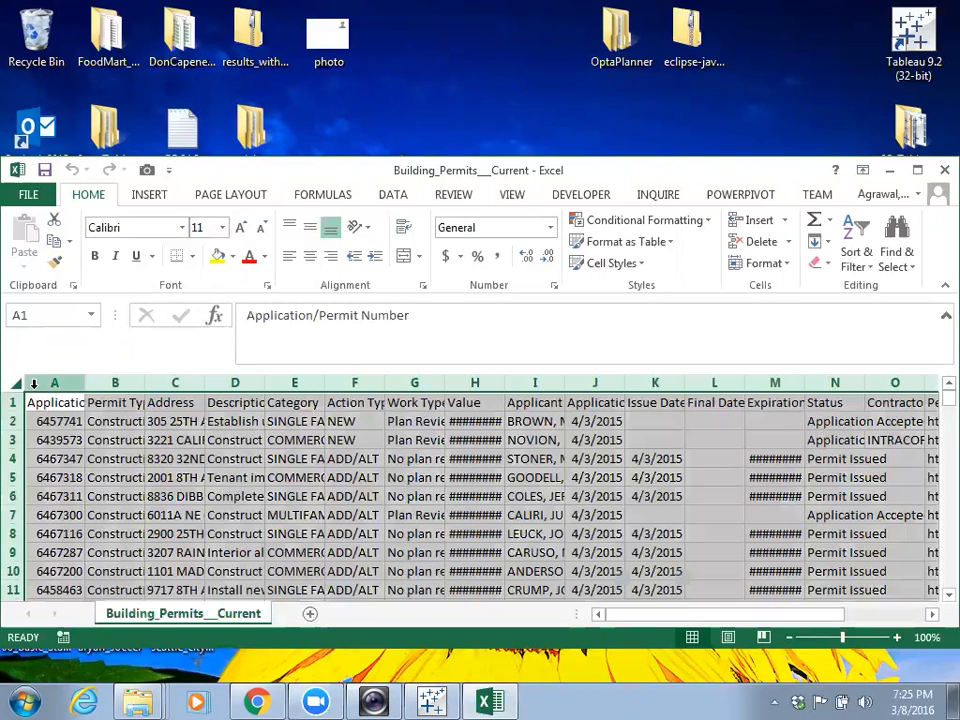
double_click(84, 382)
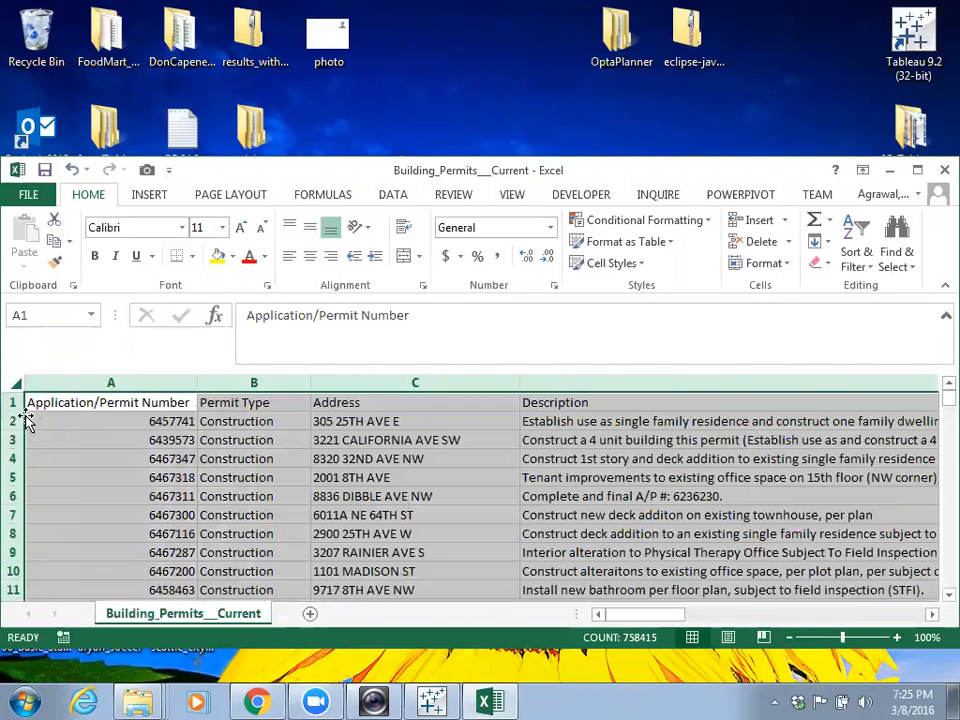
click(72, 169)
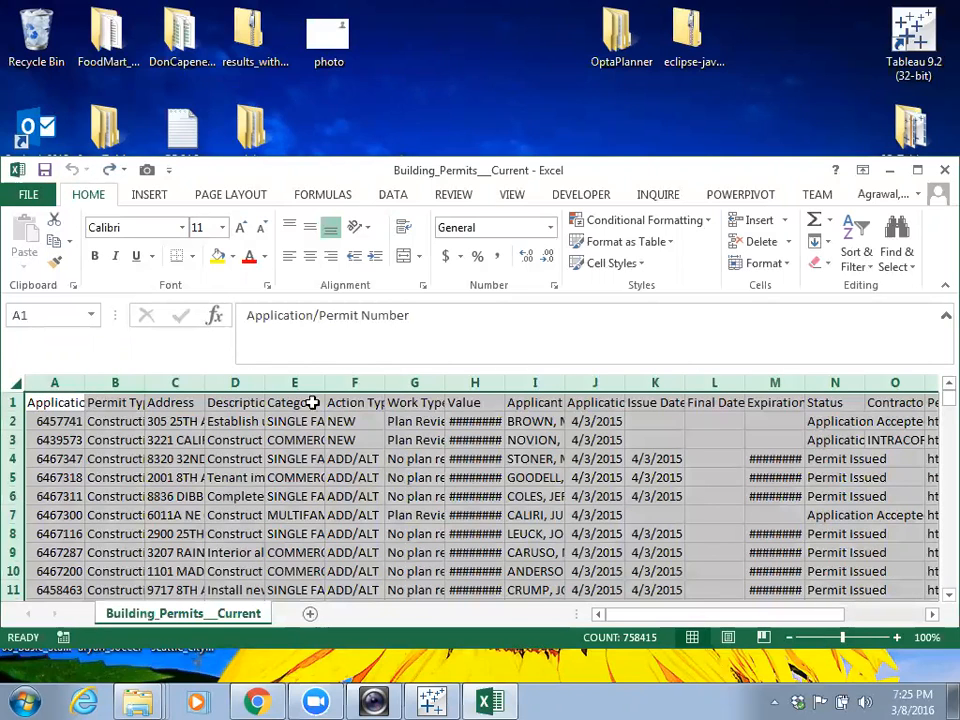
click(372, 436)
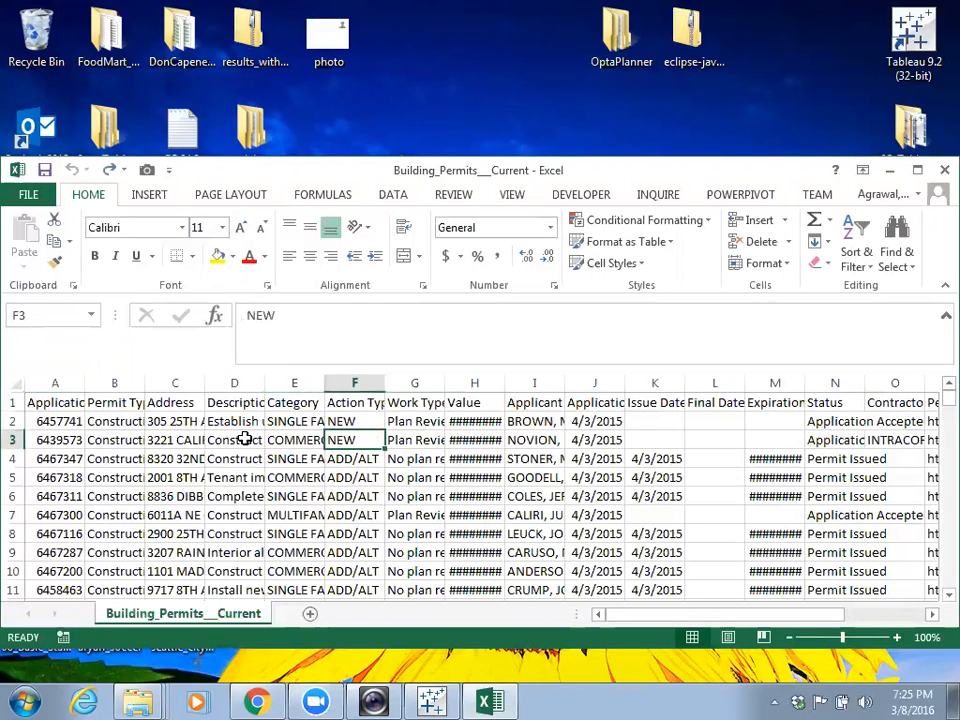
drag(57, 383, 176, 381)
double_click(148, 383)
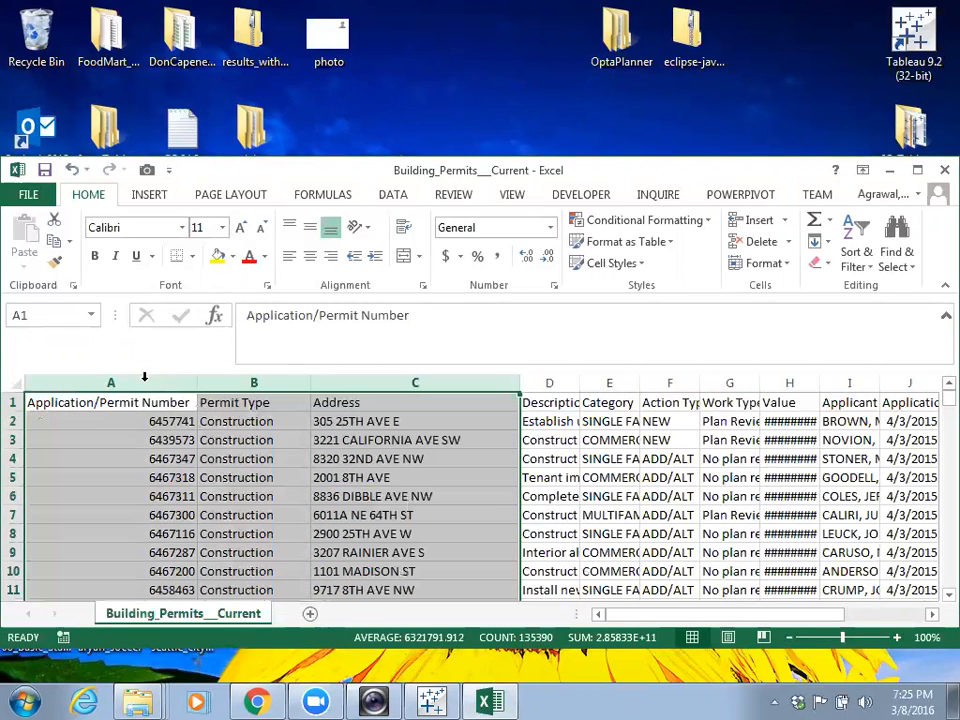
- Widen column D and auto-fit columns Q through T to their contents
click(551, 384)
drag(580, 387, 217, 378)
click(684, 388)
double_click(206, 381)
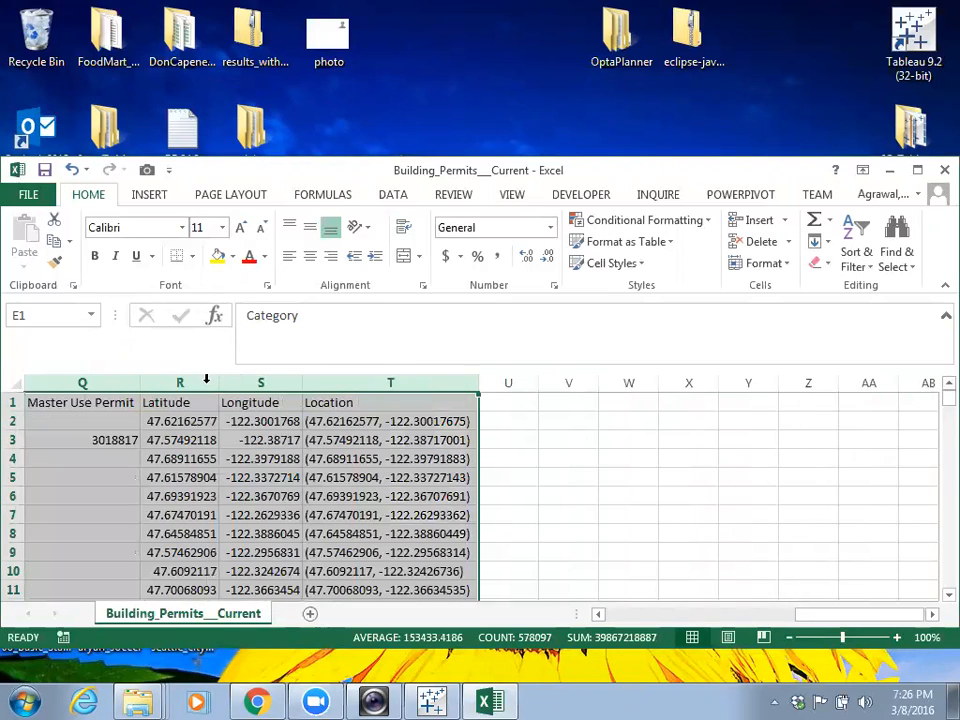
- Shrink the formula bar to a single line and collapse the ribbon to tab names
drag(814, 615, 595, 617)
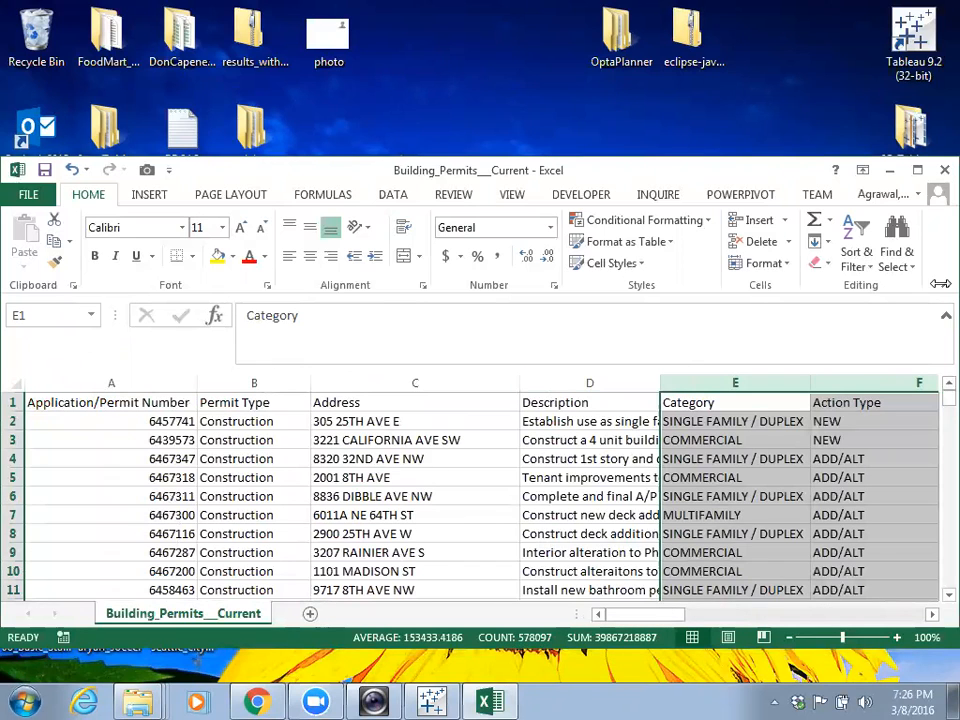
click(932, 317)
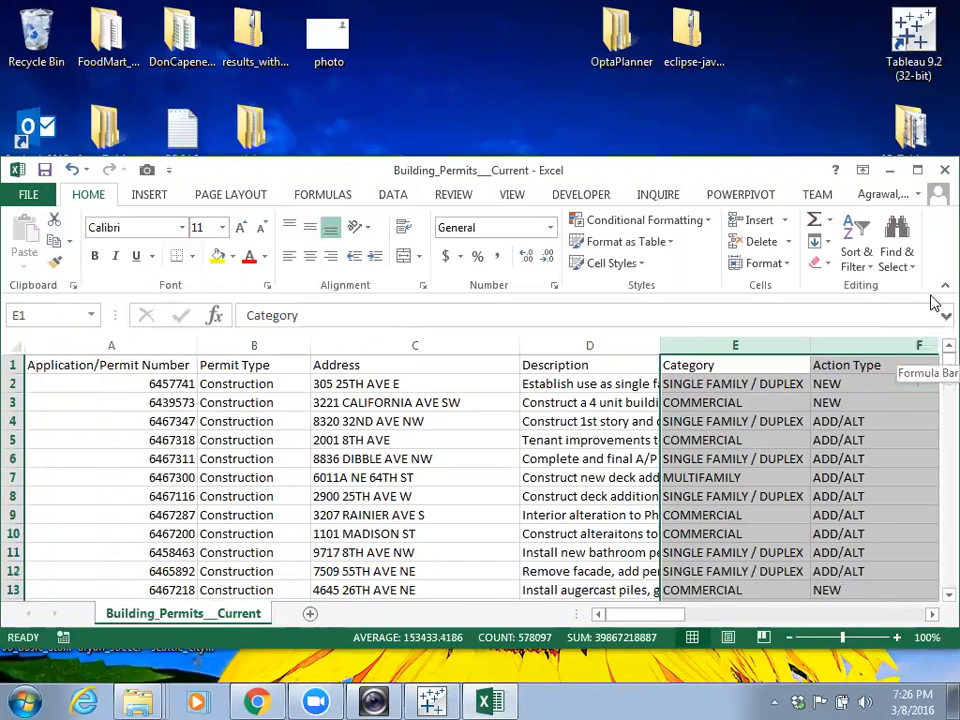
click(943, 286)
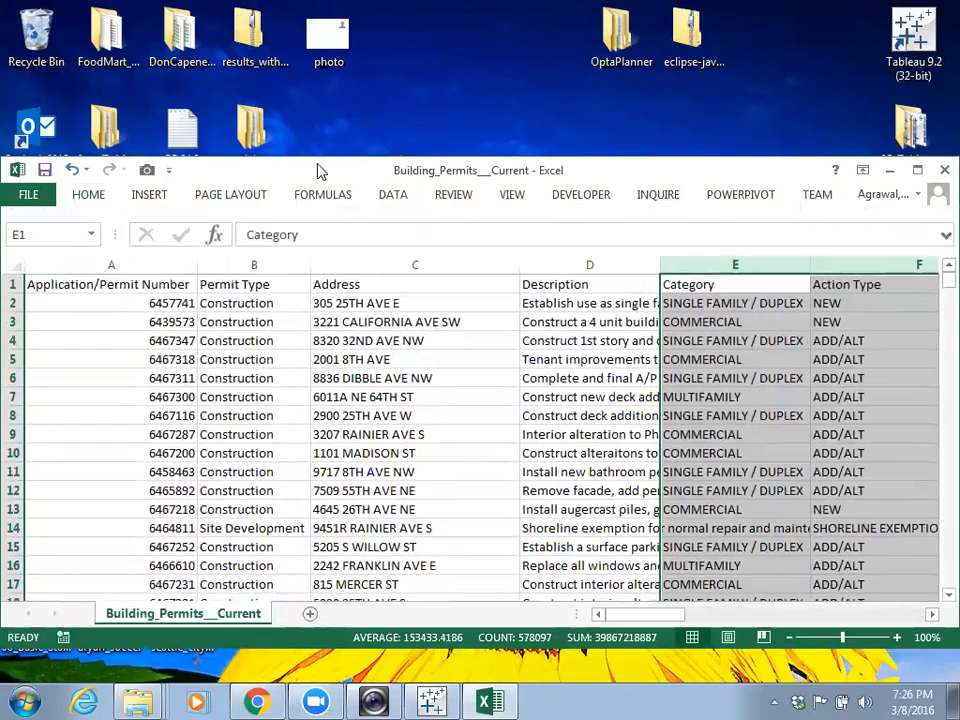
- Maximize the Excel window and scroll right to columns P–T (Latitude, Longitude, Location)
click(917, 170)
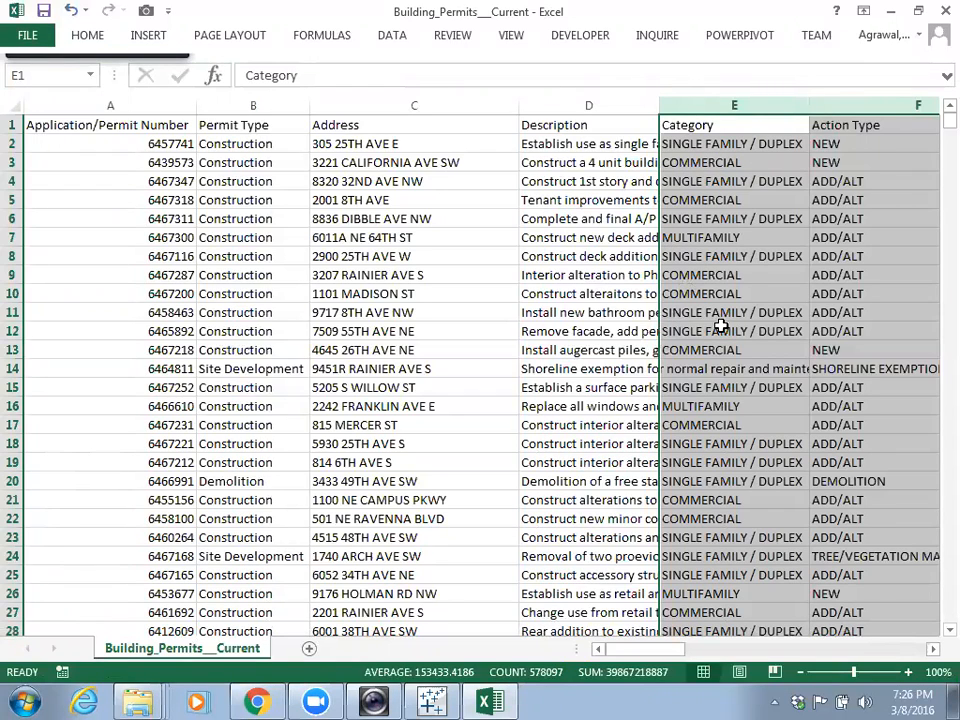
drag(648, 649, 708, 654)
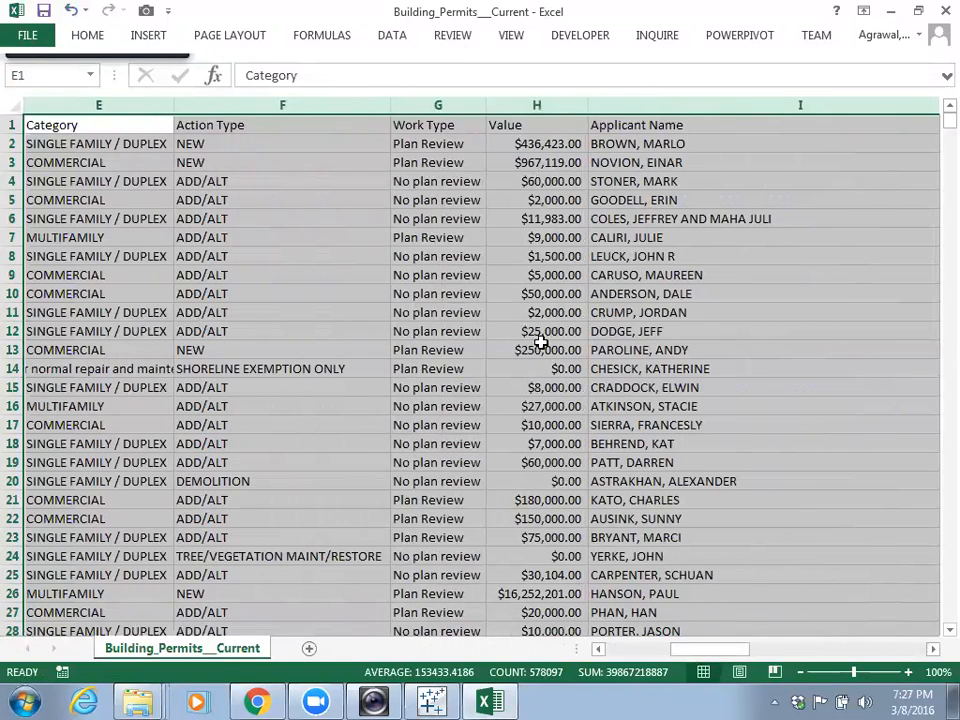
drag(735, 653, 894, 657)
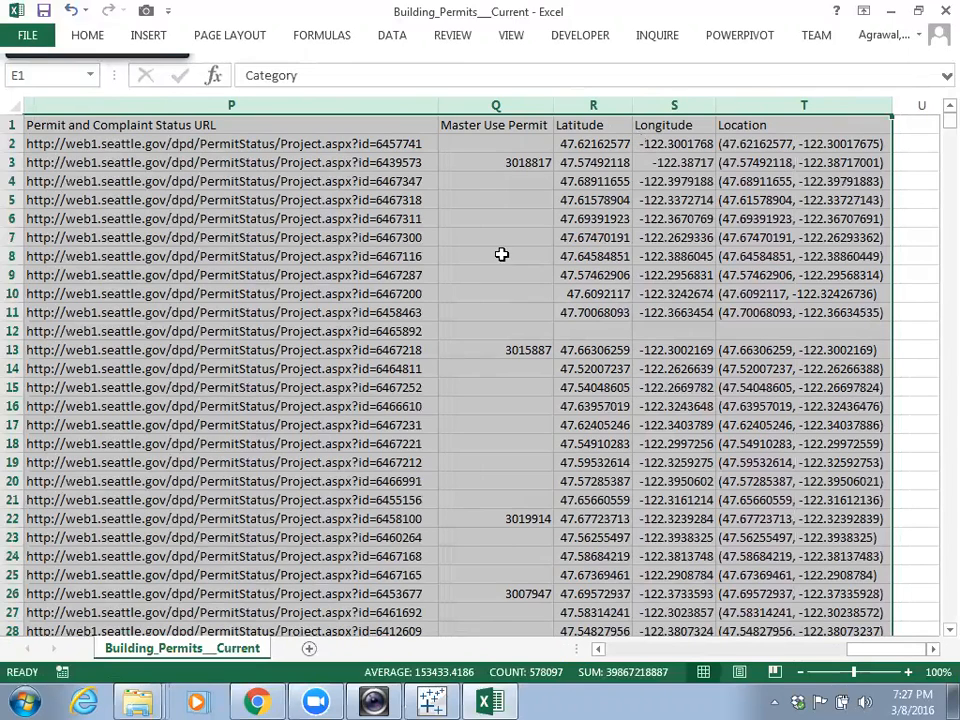
click(429, 256)
click(429, 105)
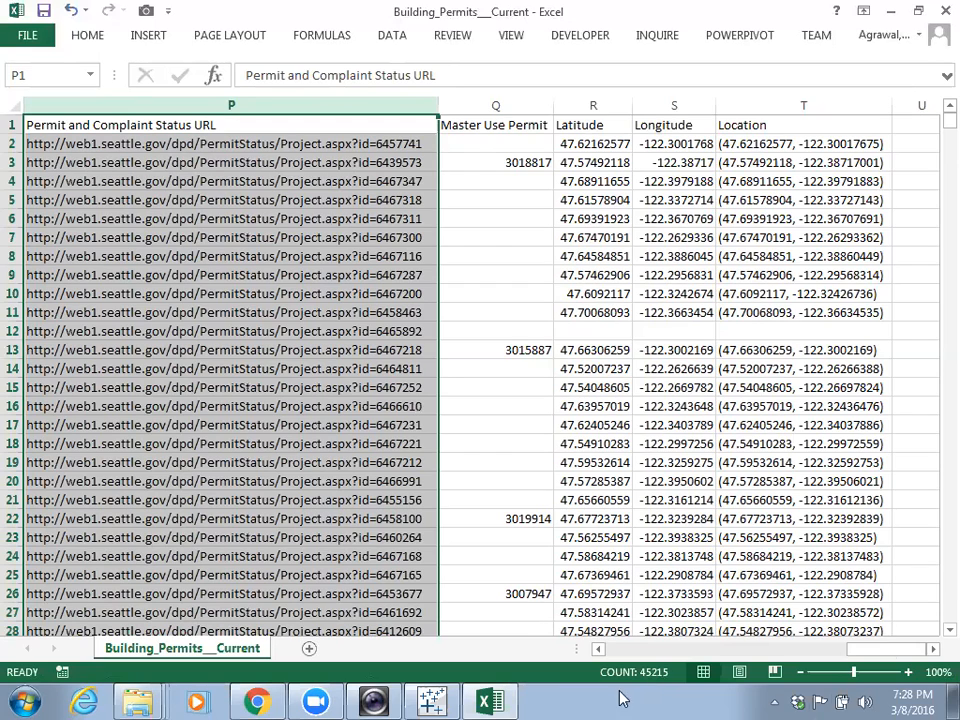
- Close Excel without saving, minimize Explorer, and restore Tableau maximized
click(944, 11)
click(467, 384)
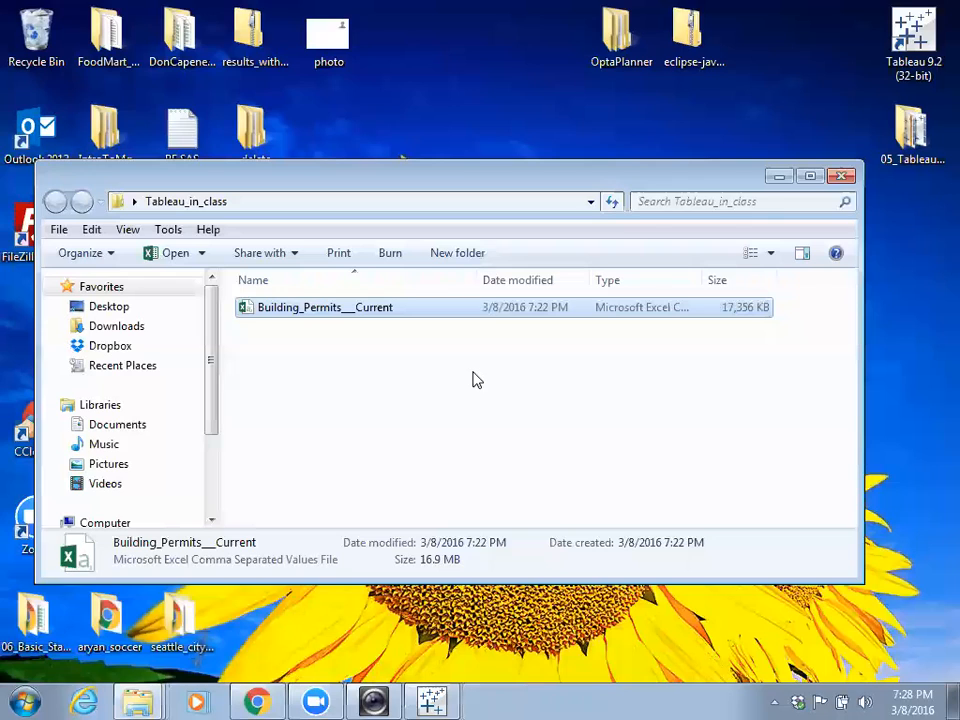
click(779, 176)
click(435, 700)
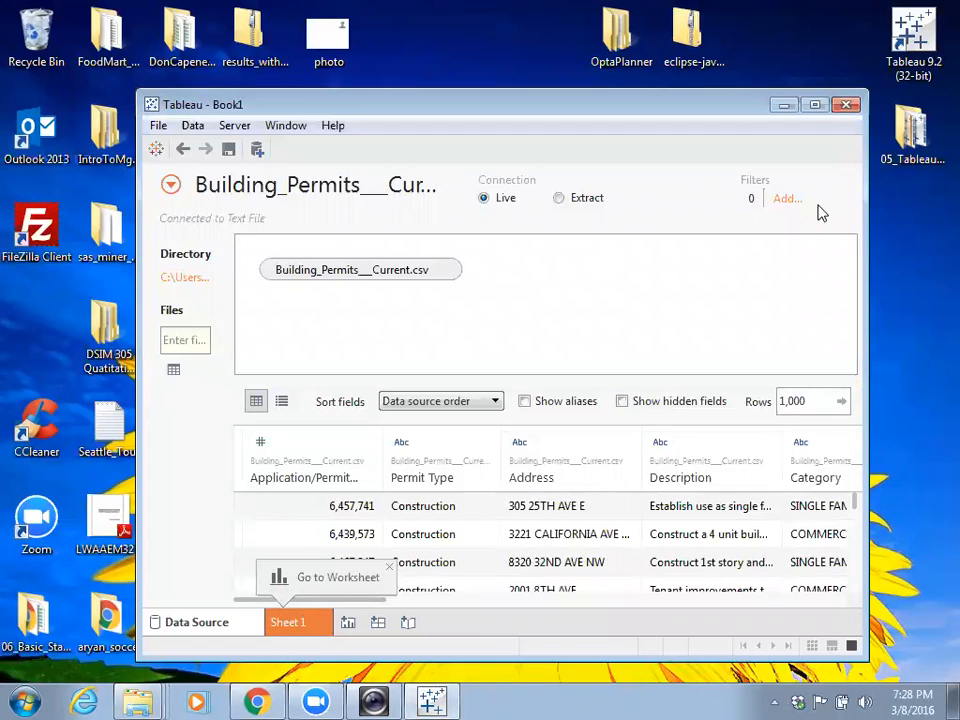
click(815, 105)
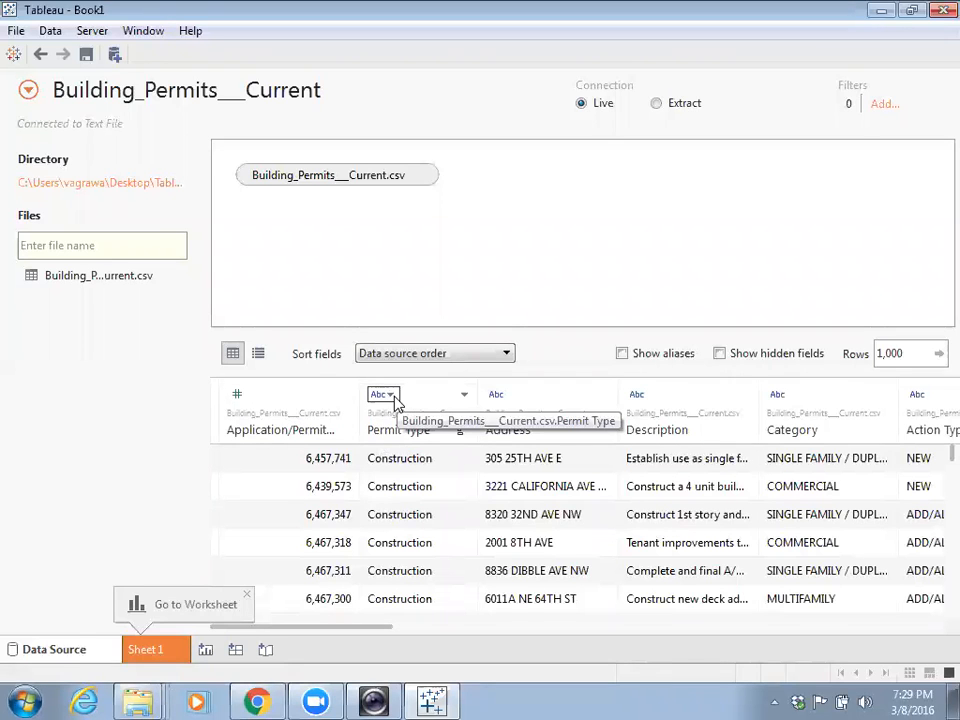
- Scroll through the Building_Permits___Current.csv preview grid to the Application/Permit Number type menu
drag(365, 633, 470, 633)
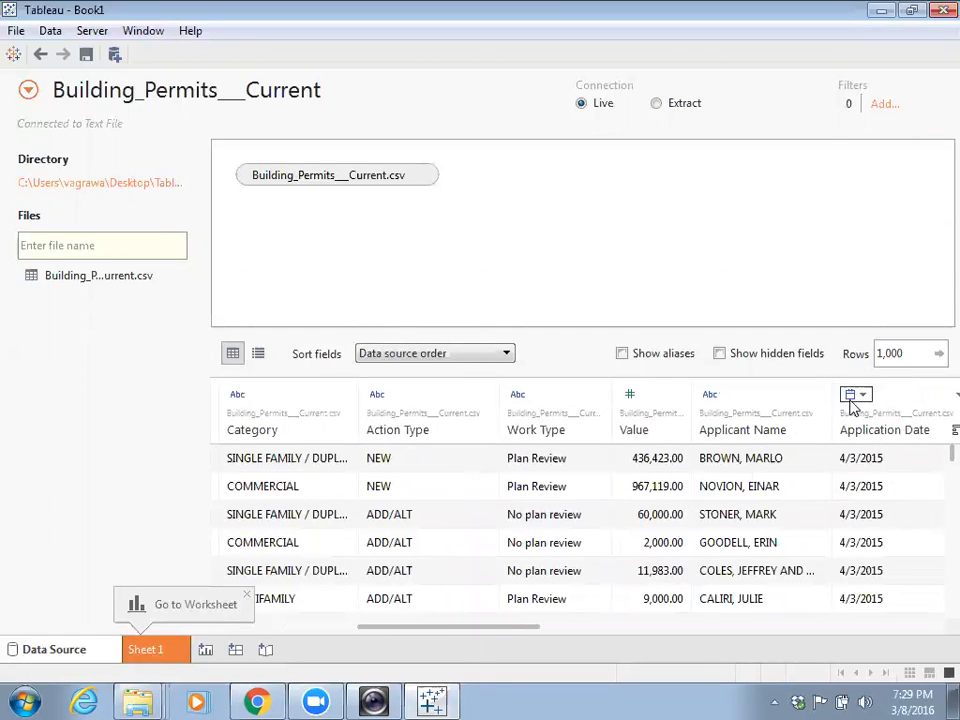
drag(510, 634, 865, 647)
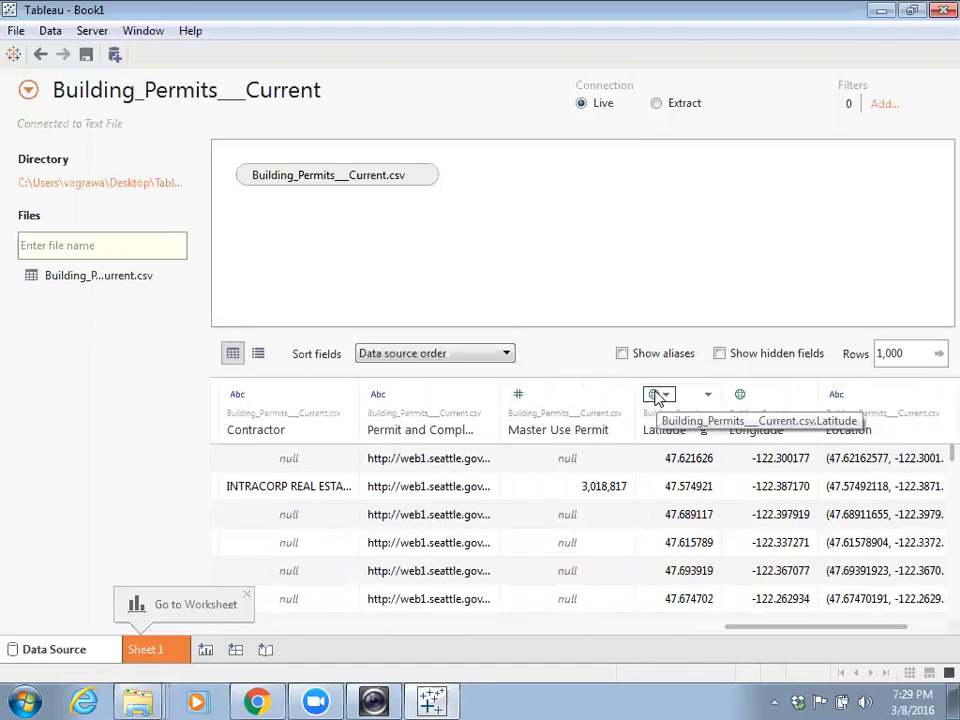
drag(795, 631, 296, 619)
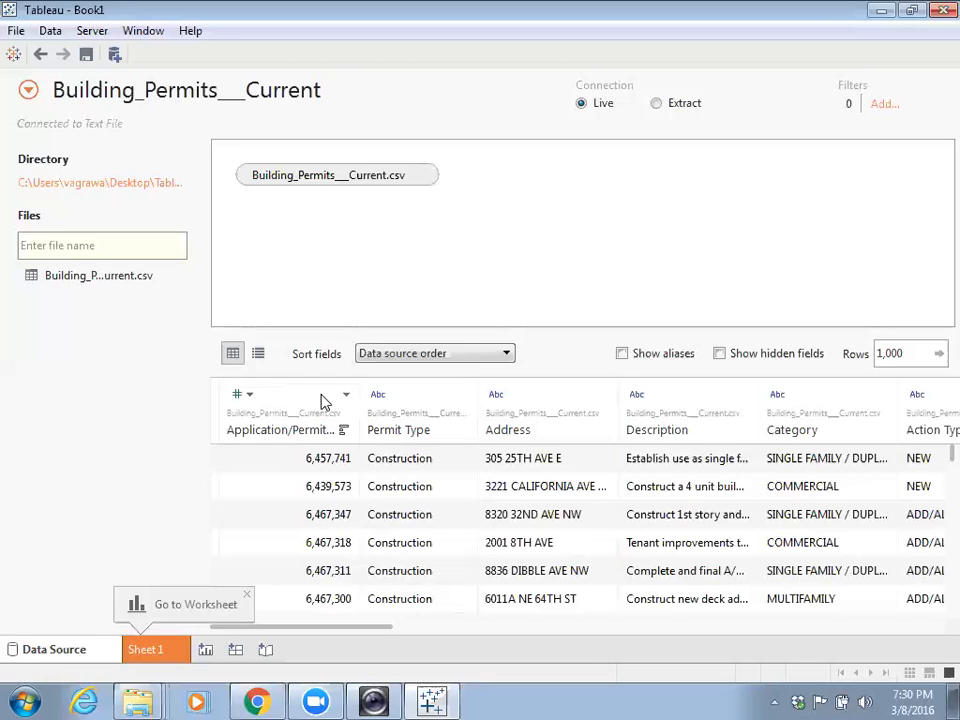
click(241, 395)
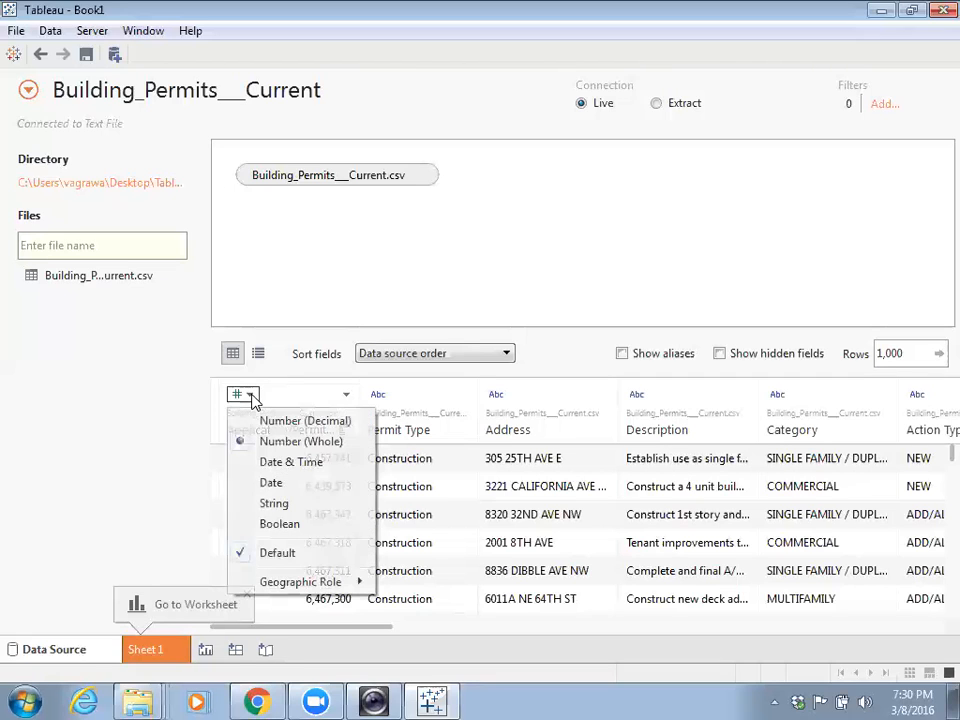
- Change the Application/Permit Number data type to String
click(287, 505)
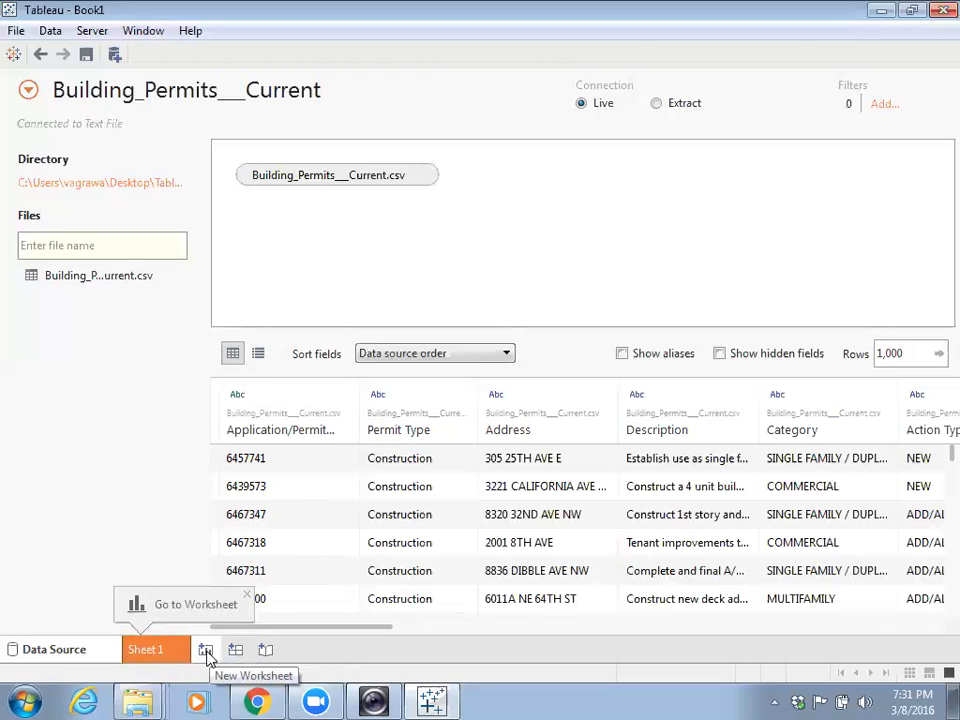
- Add a new blank worksheet, Sheet 2, to Book1
click(207, 652)
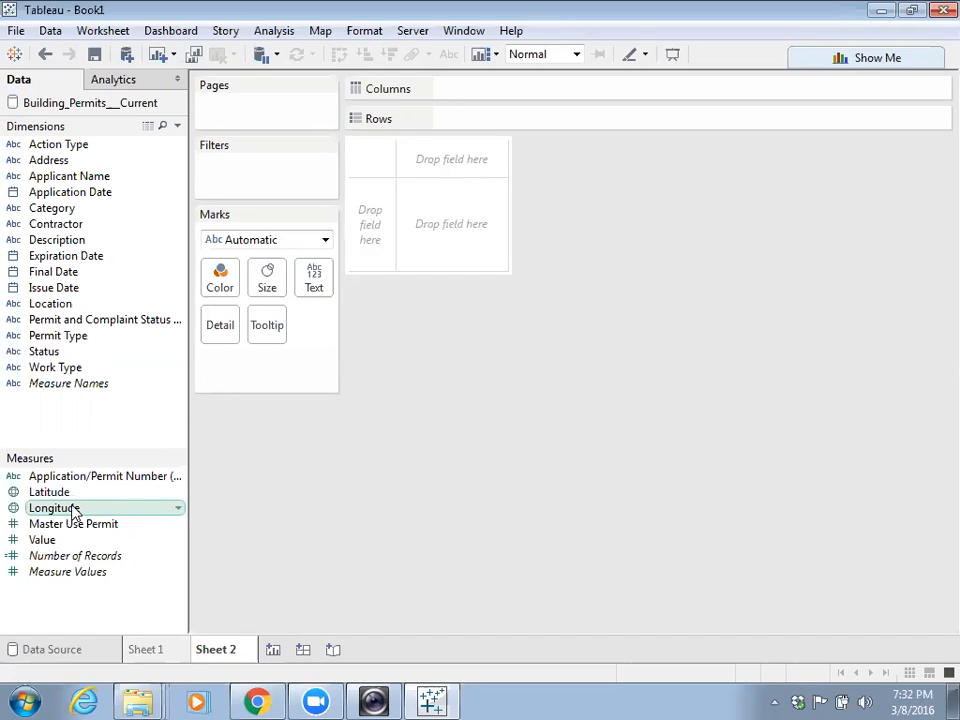
- Move Application/Permit Number into Dimensions and map AVG(Latitude) against AVG(Longitude)
drag(109, 482, 103, 405)
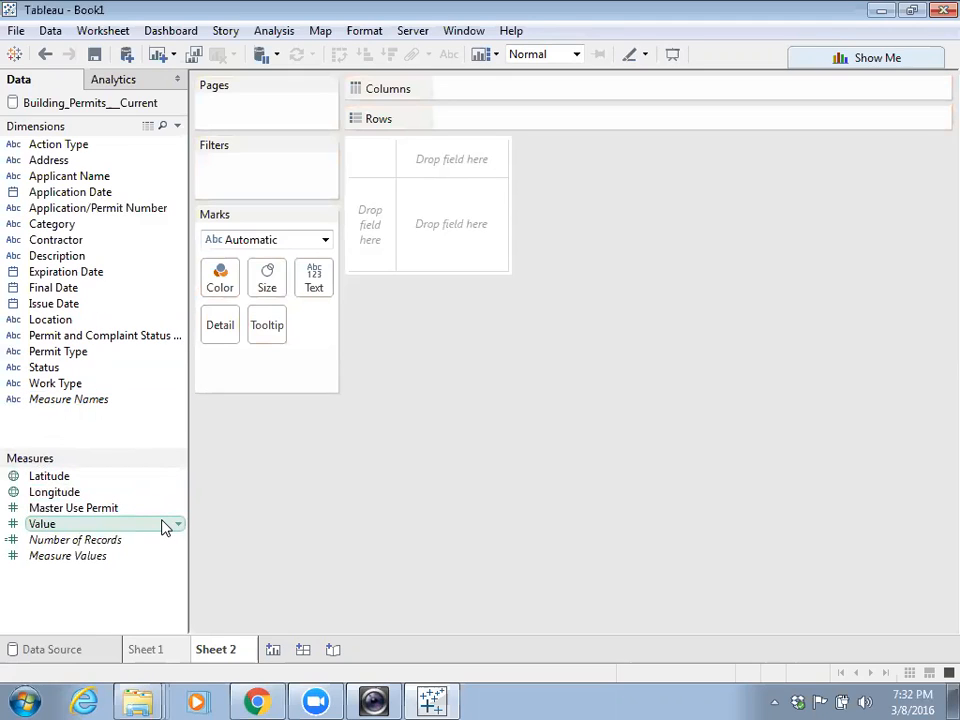
double_click(50, 477)
double_click(54, 493)
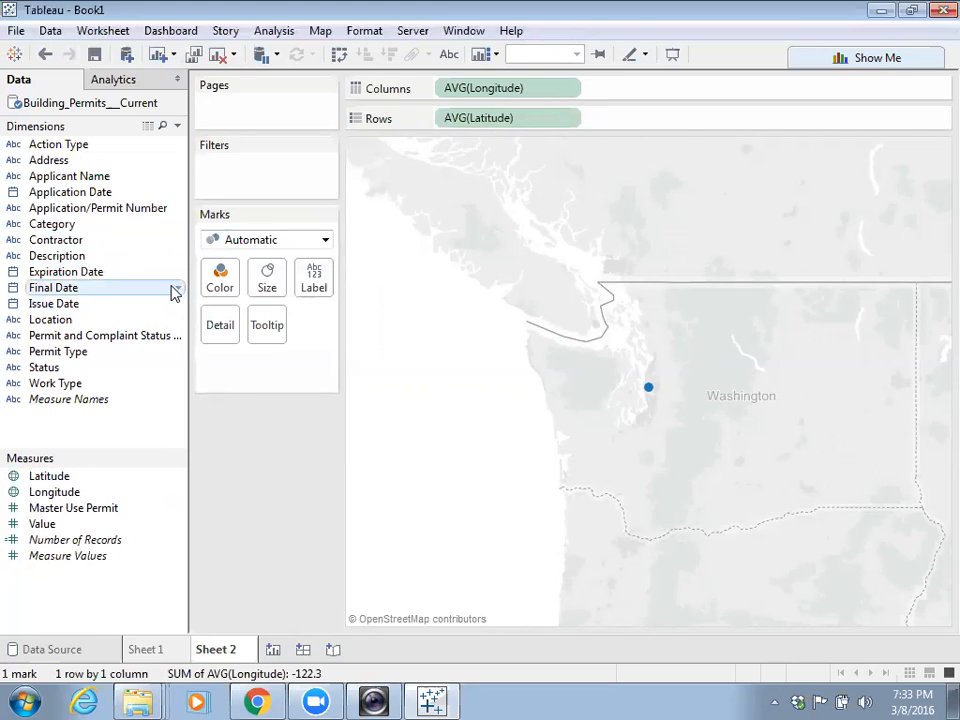
- Put Application/Permit Number on Detail, adding all members to plot 44,946 marks
drag(105, 212, 216, 328)
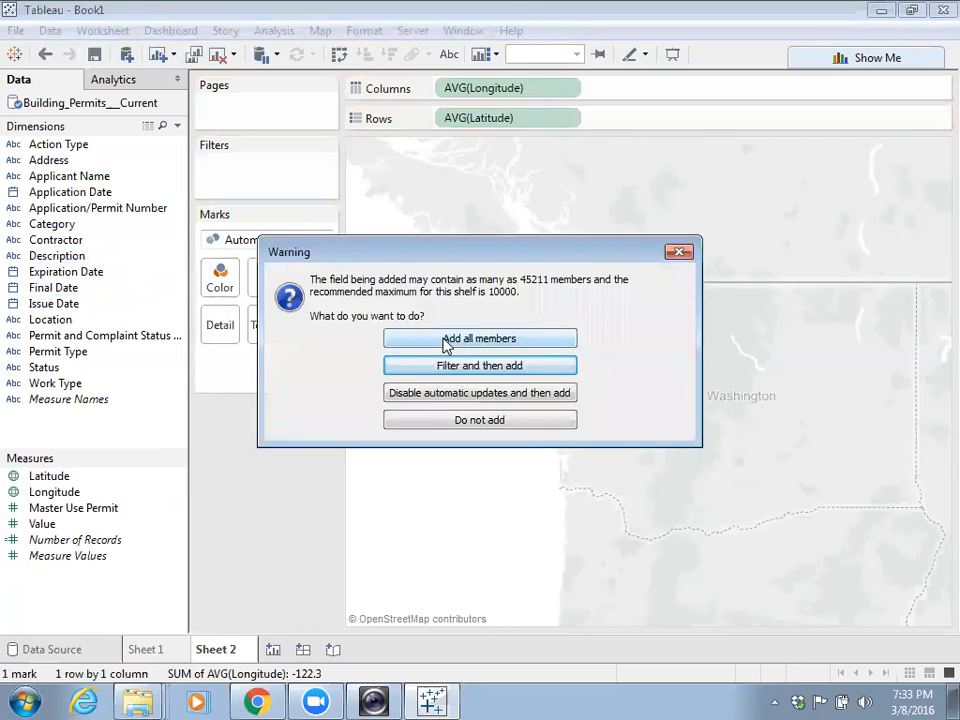
click(447, 340)
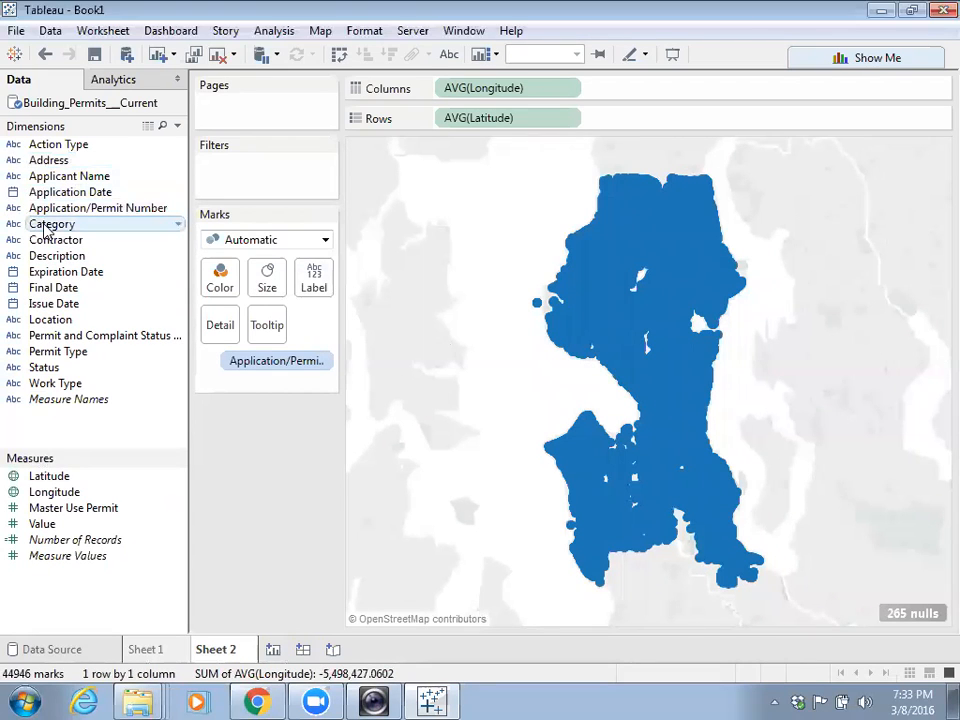
- Colour the permit marks by Category and highlight COMMERCIAL in the legend
drag(47, 230, 221, 279)
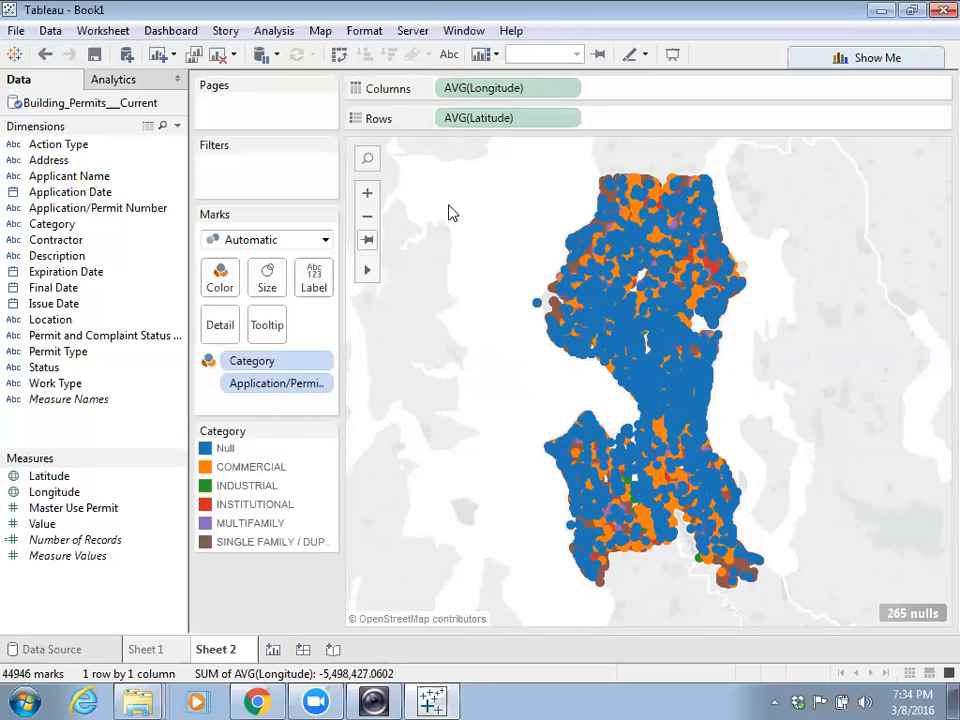
click(250, 468)
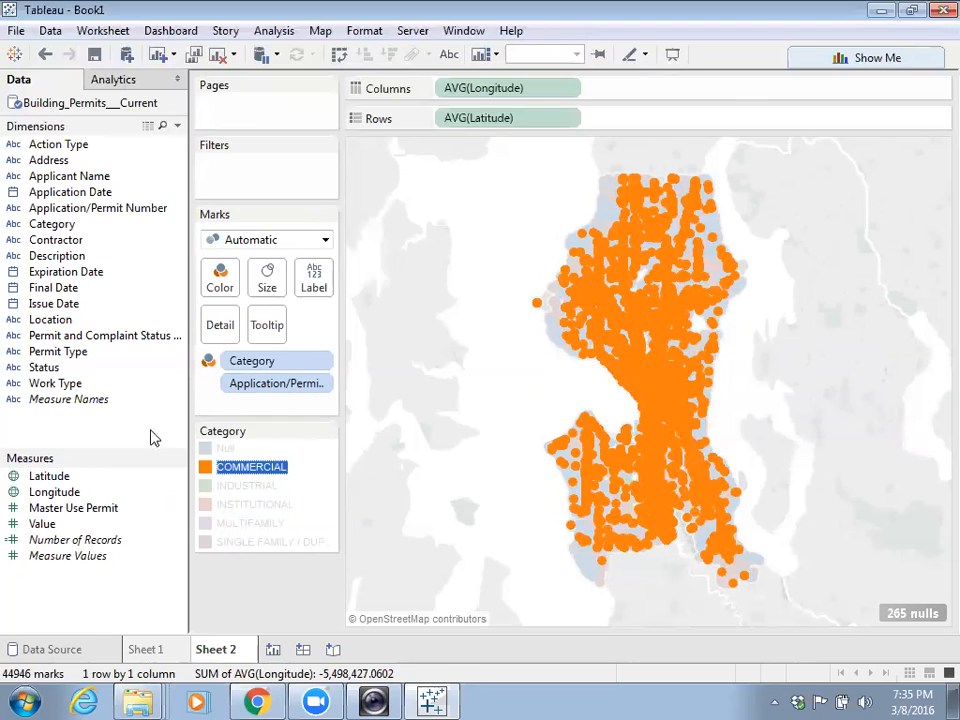
- Put Value on the Size card so marks scale by SUM(Value)
drag(40, 524, 268, 288)
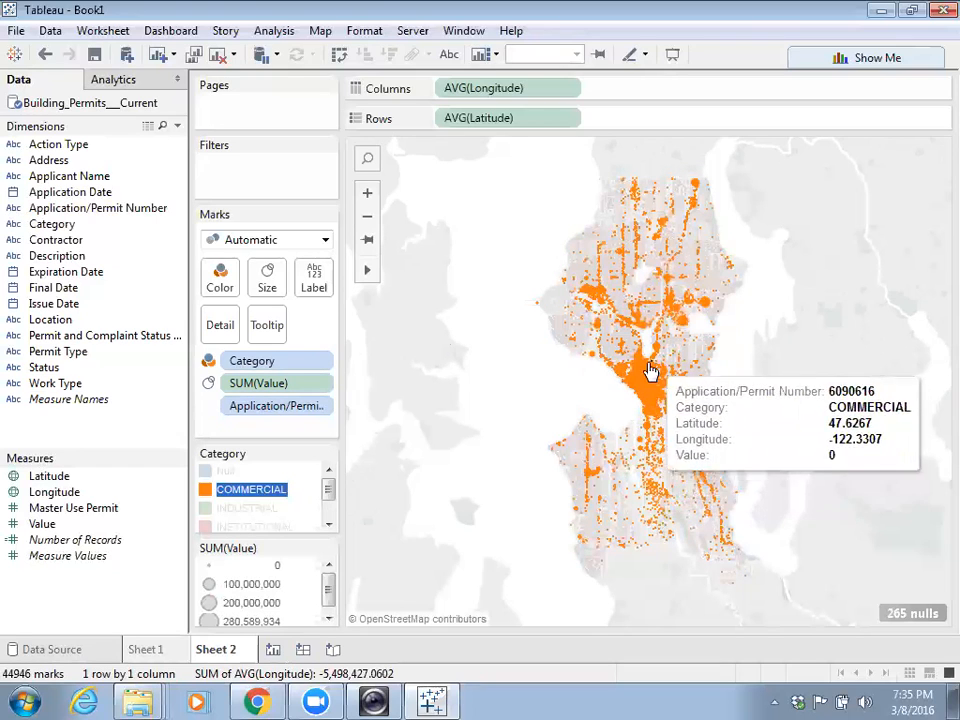
- Highlight INDUSTRIAL, INSTITUTIONAL, then MULTIFAMILY in the Category legend, ending on SINGLE FAMILY / DUPLEX
click(262, 510)
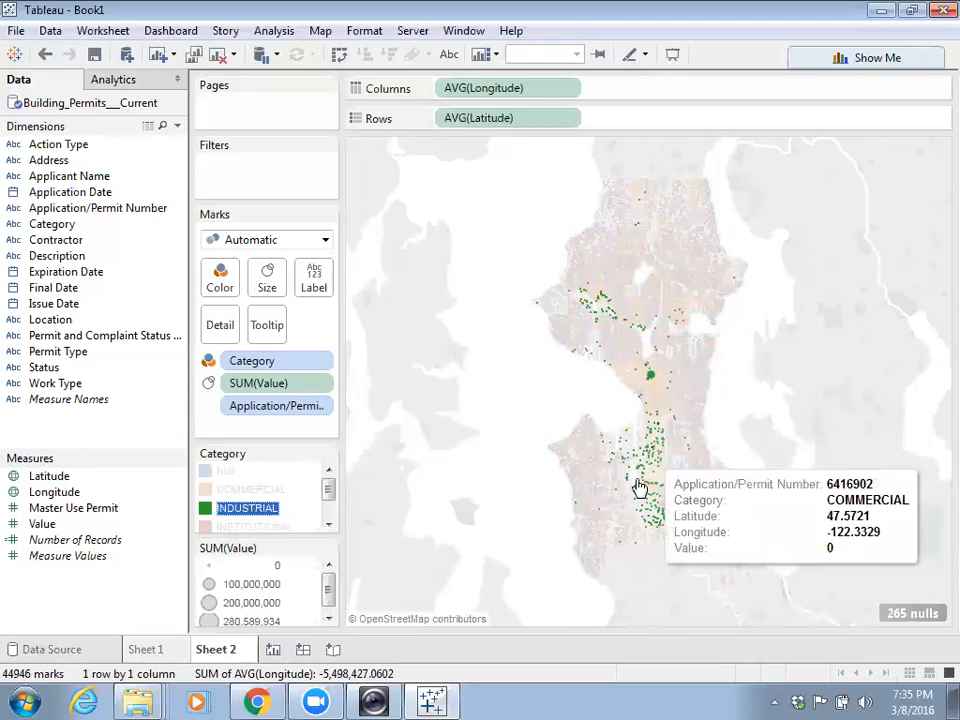
click(328, 524)
click(328, 524)
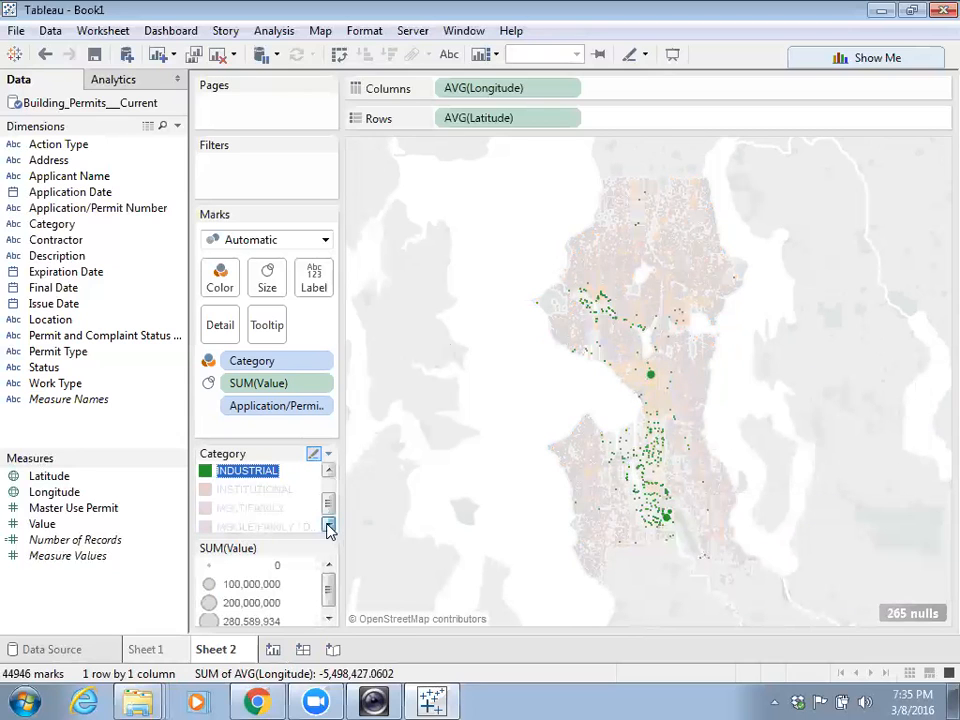
click(236, 496)
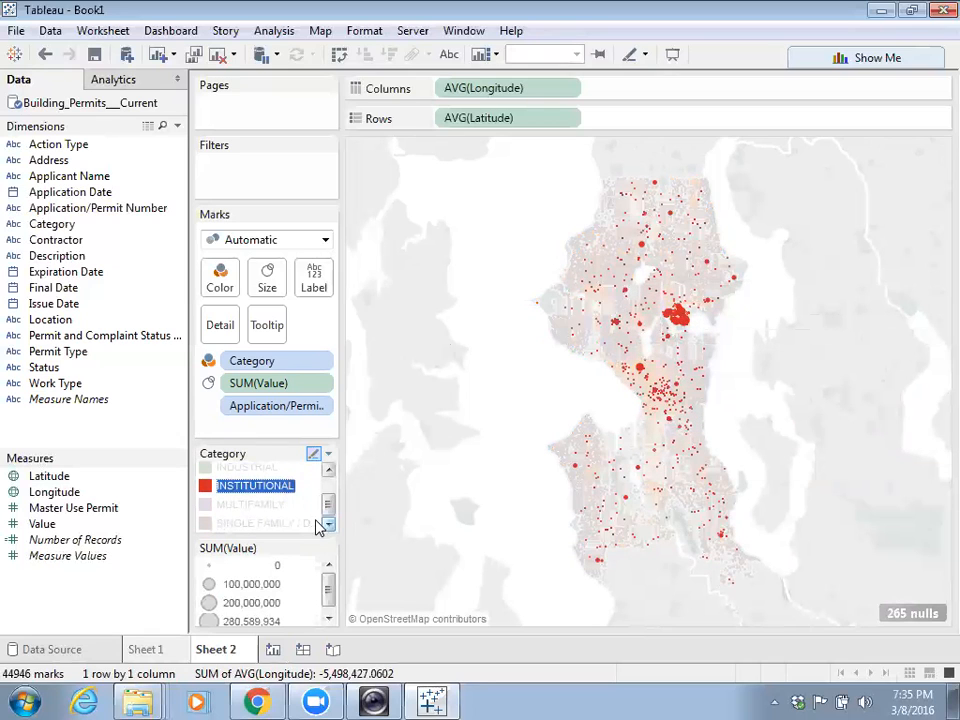
click(240, 508)
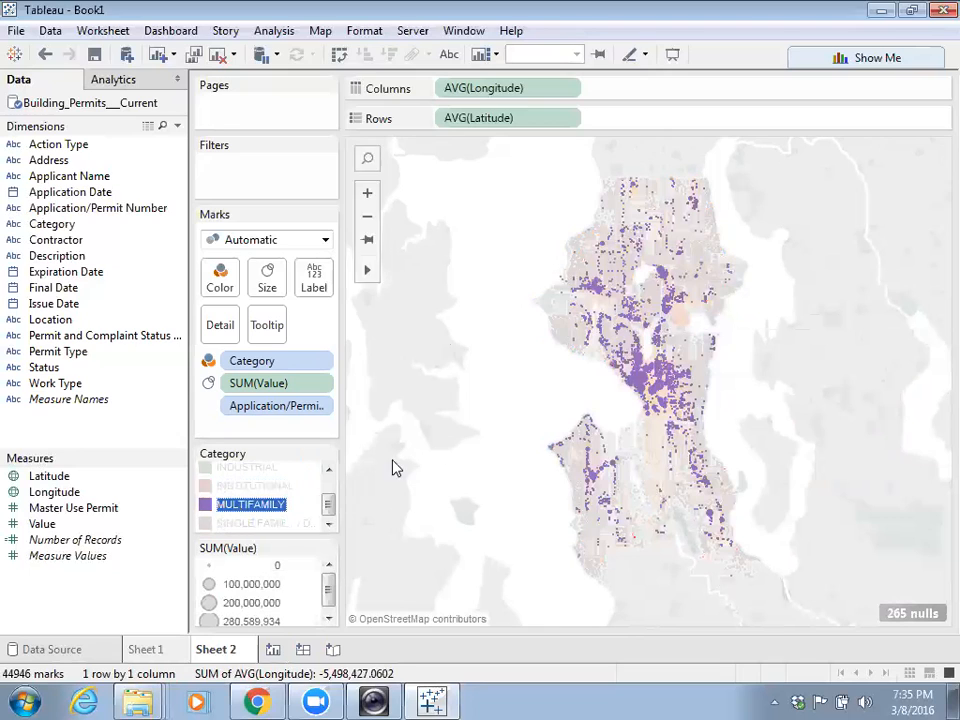
click(275, 524)
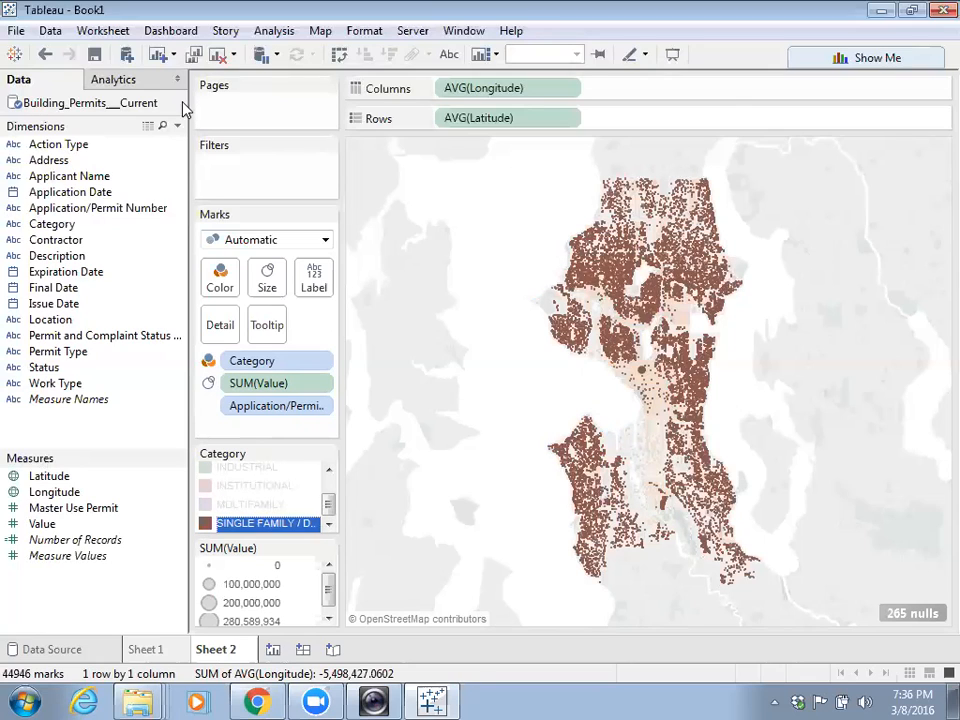
- Copy the Seattle map's underlying permit data to the clipboard with Copy > Data
right_click(495, 263)
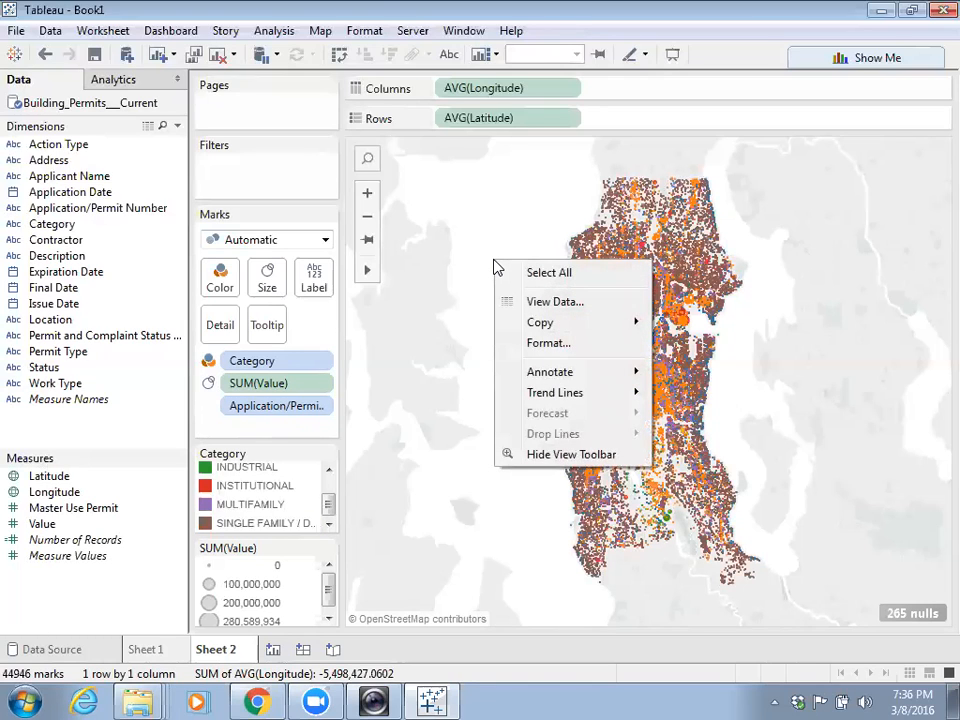
mouse_move(541, 330)
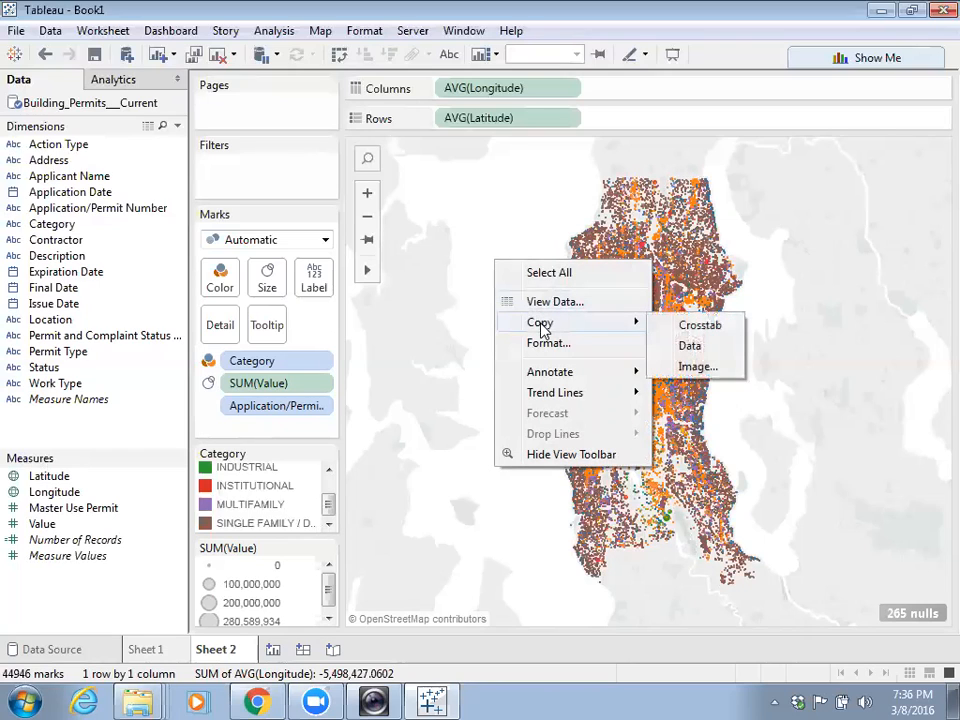
click(690, 346)
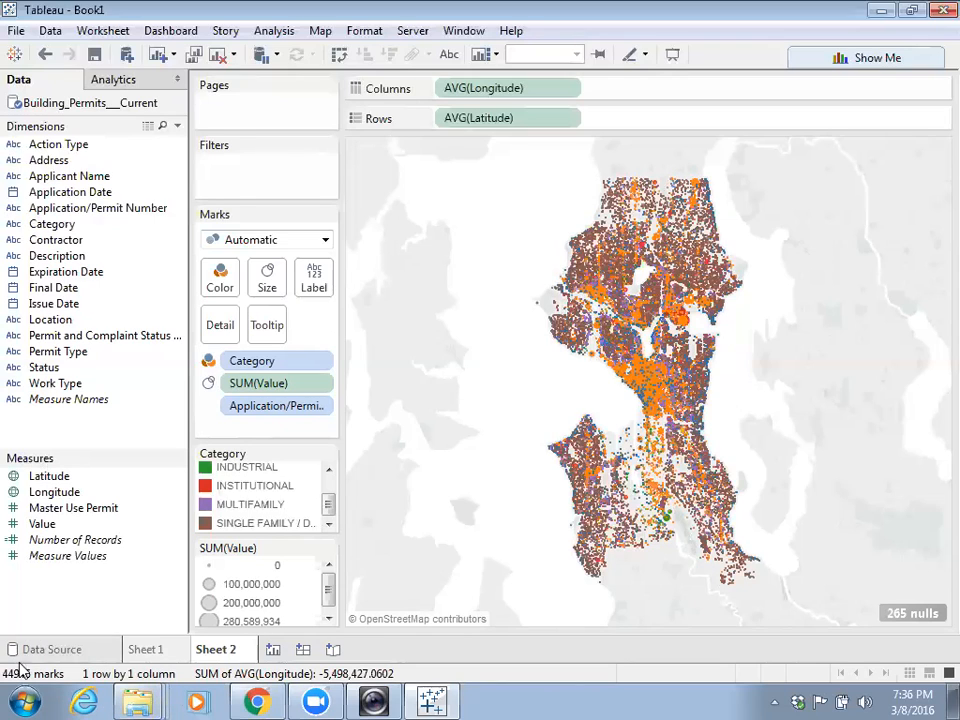
- Launch Excel 2013 from the Start menu and create a new blank workbook
click(24, 700)
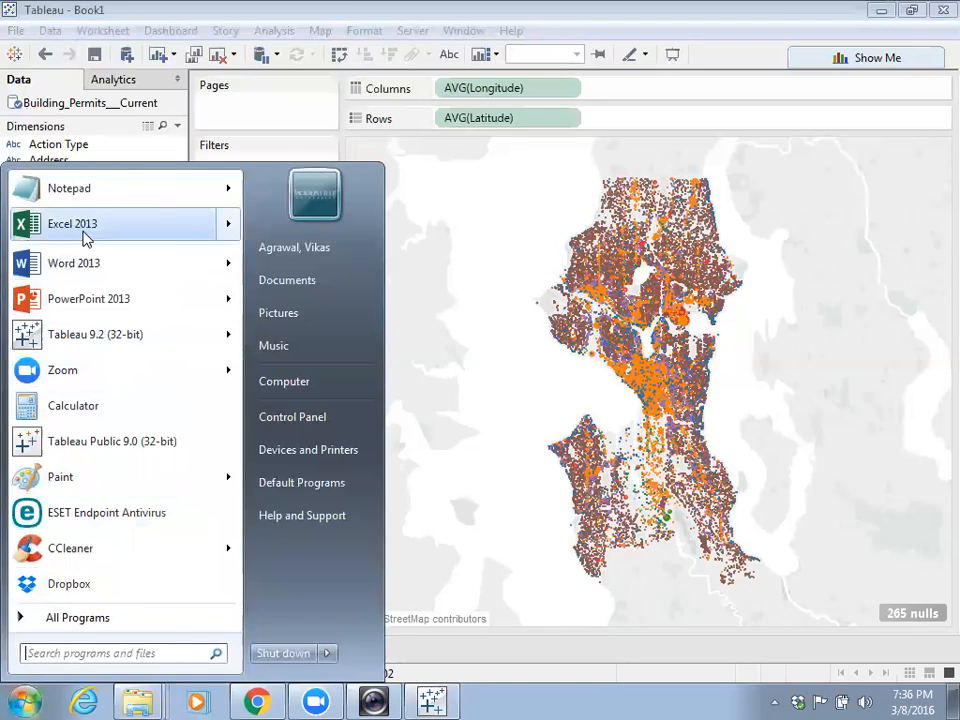
click(84, 230)
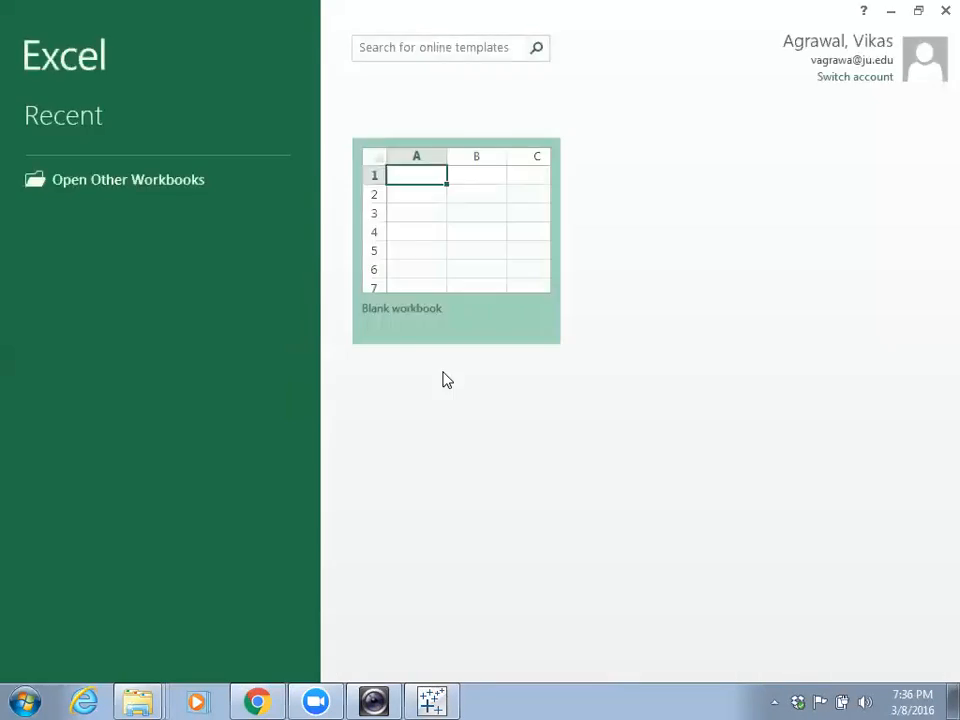
click(408, 203)
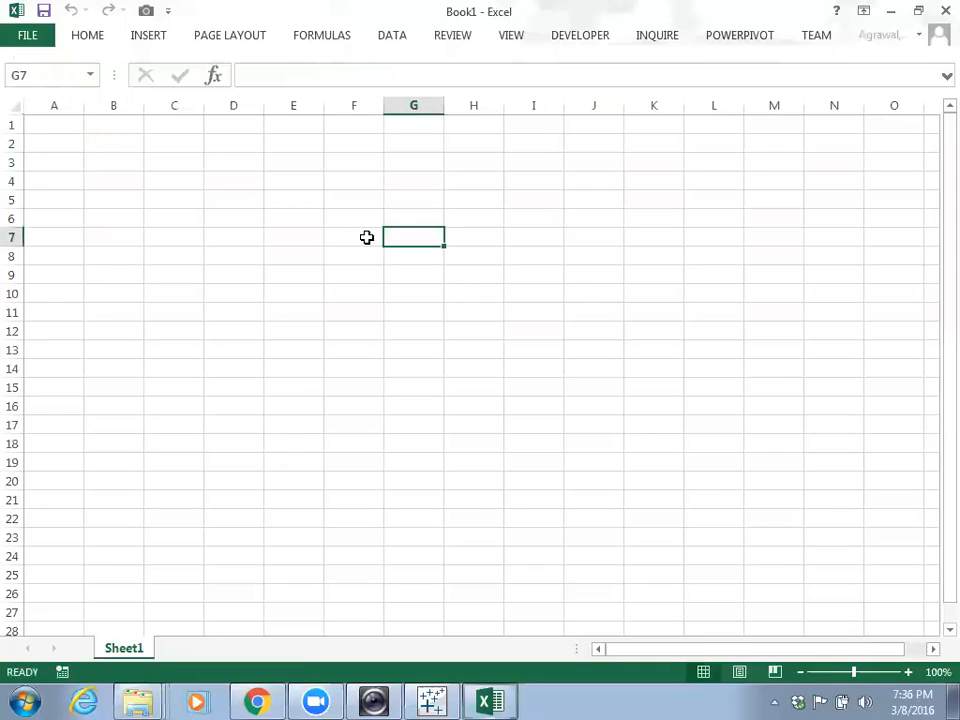
- Paste the copied permit data into cell A1 as Unicode Text via Paste Special
right_click(70, 130)
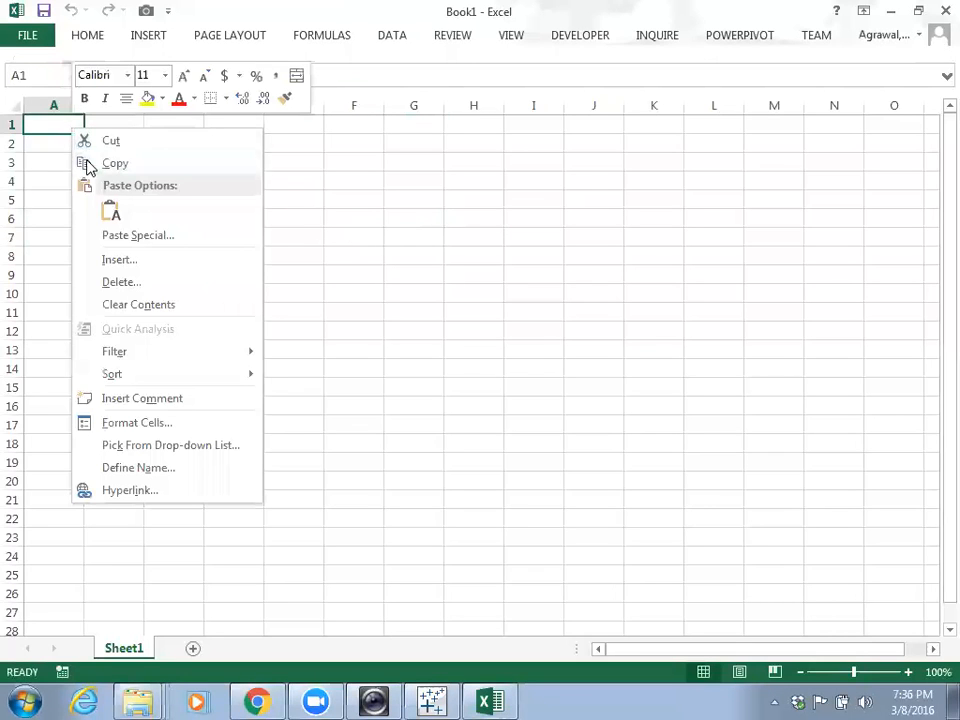
click(152, 233)
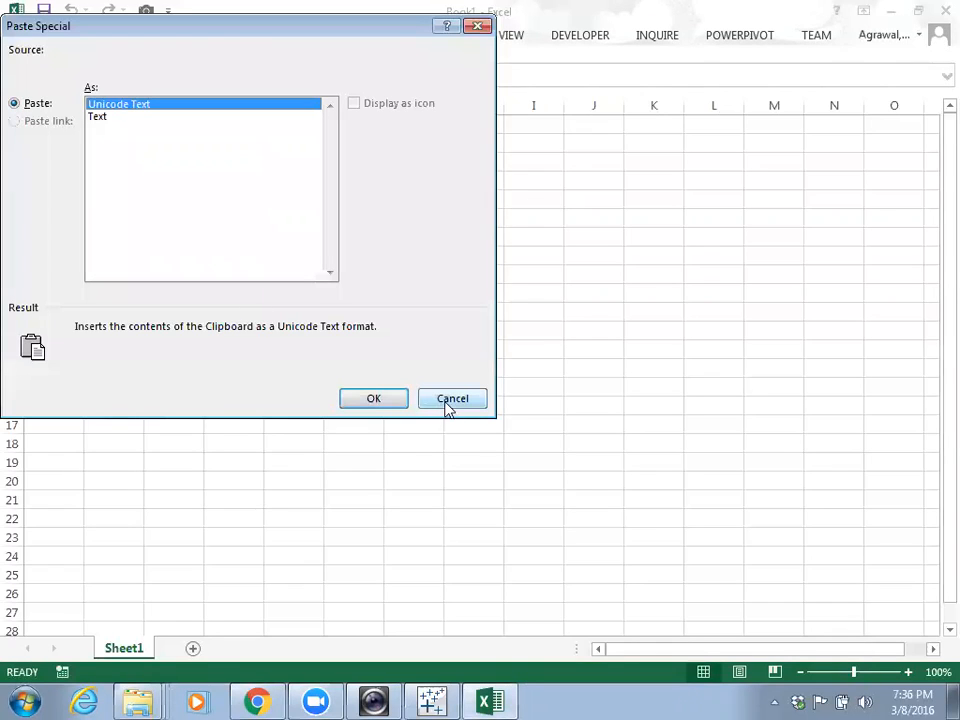
click(373, 398)
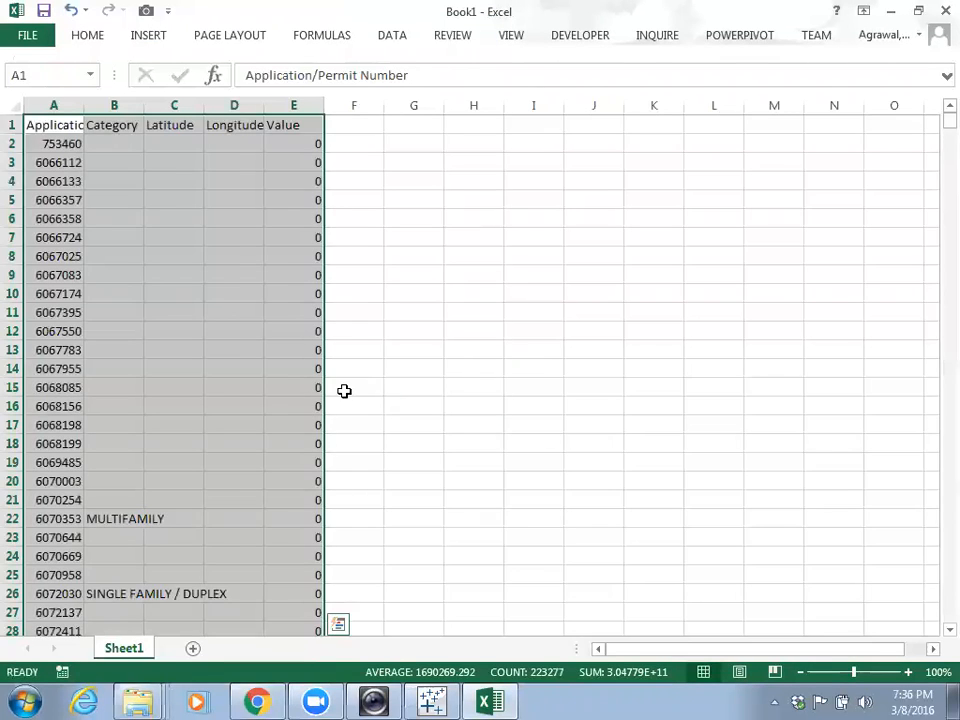
- Look over the pasted permit data, then undo the paste to empty the sheet
scroll(300, 379, down, 5)
scroll(300, 379, up, 5)
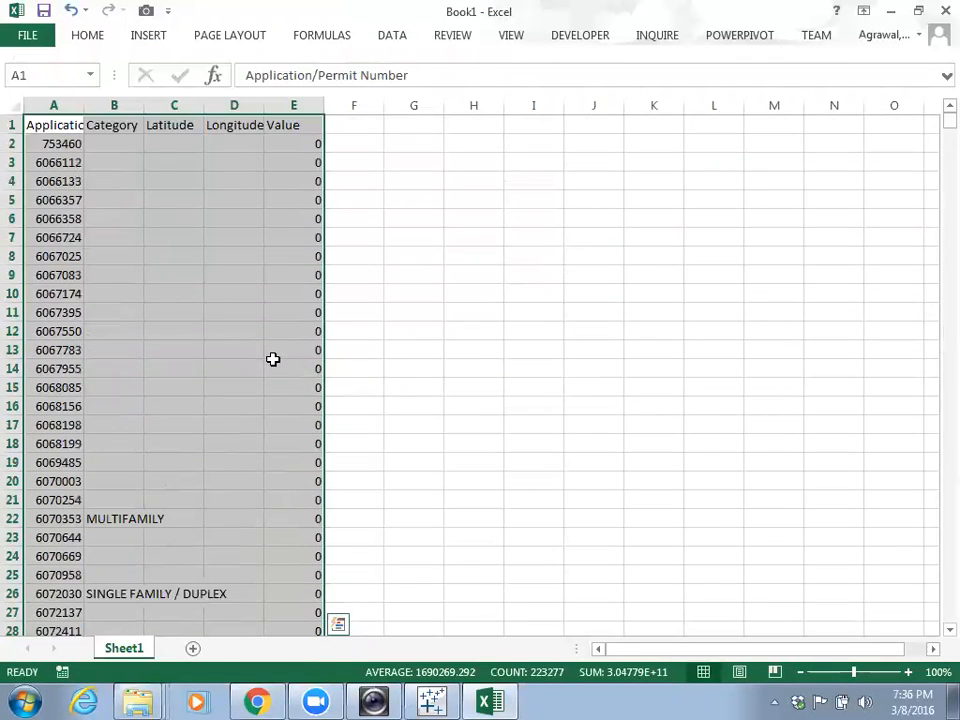
scroll(270, 360, down, 14)
scroll(267, 366, up, 14)
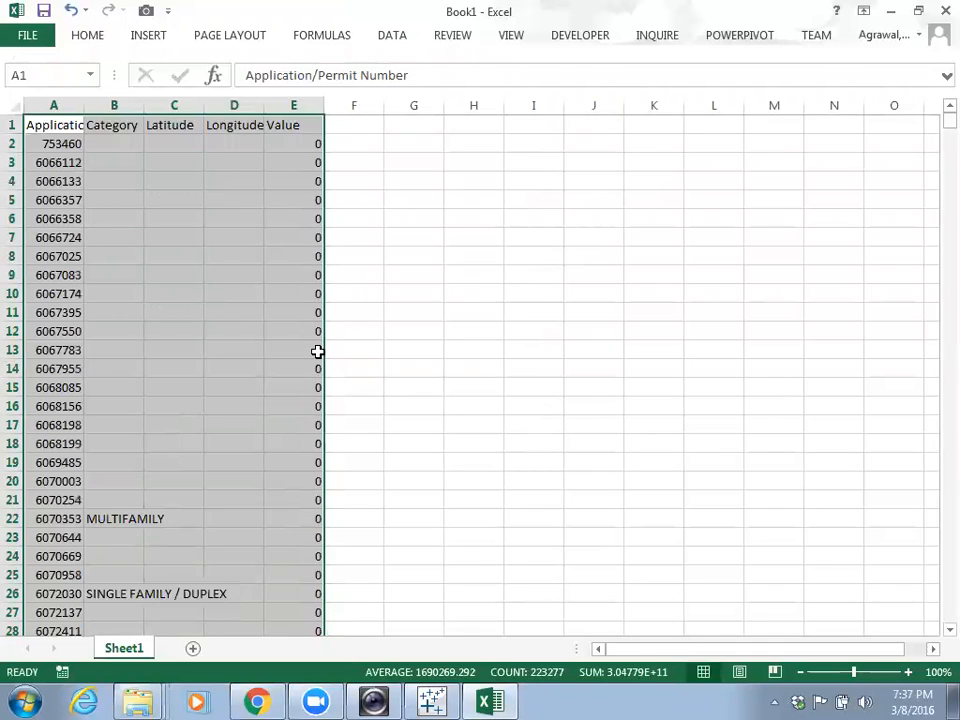
key(ctrl+z)
- Cancel a second Paste Special on A1, then close Excel without saving
right_click(70, 130)
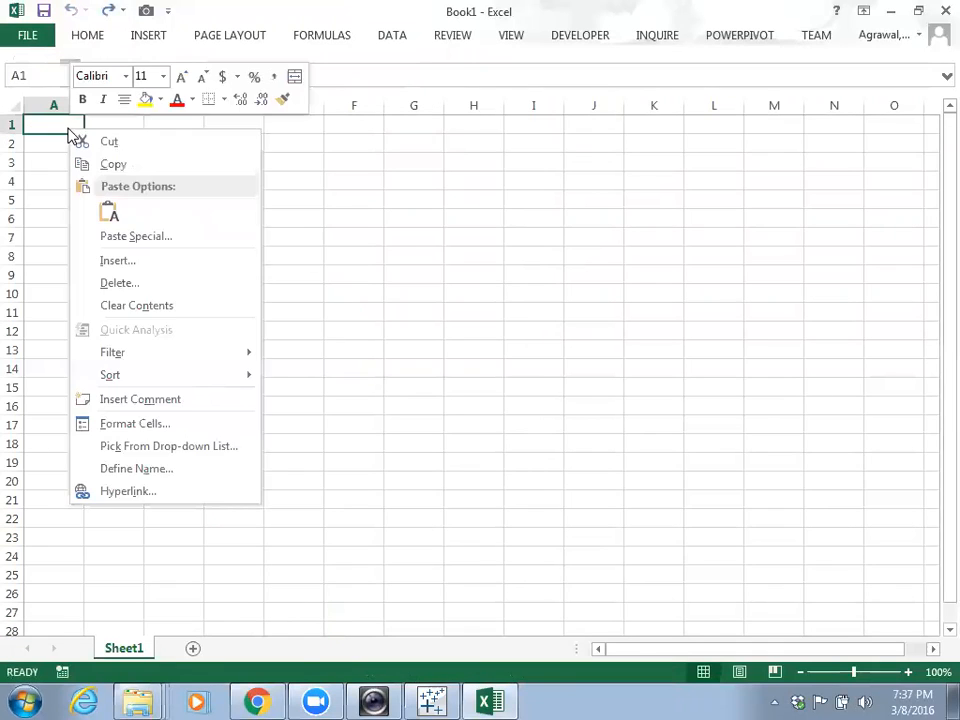
click(121, 238)
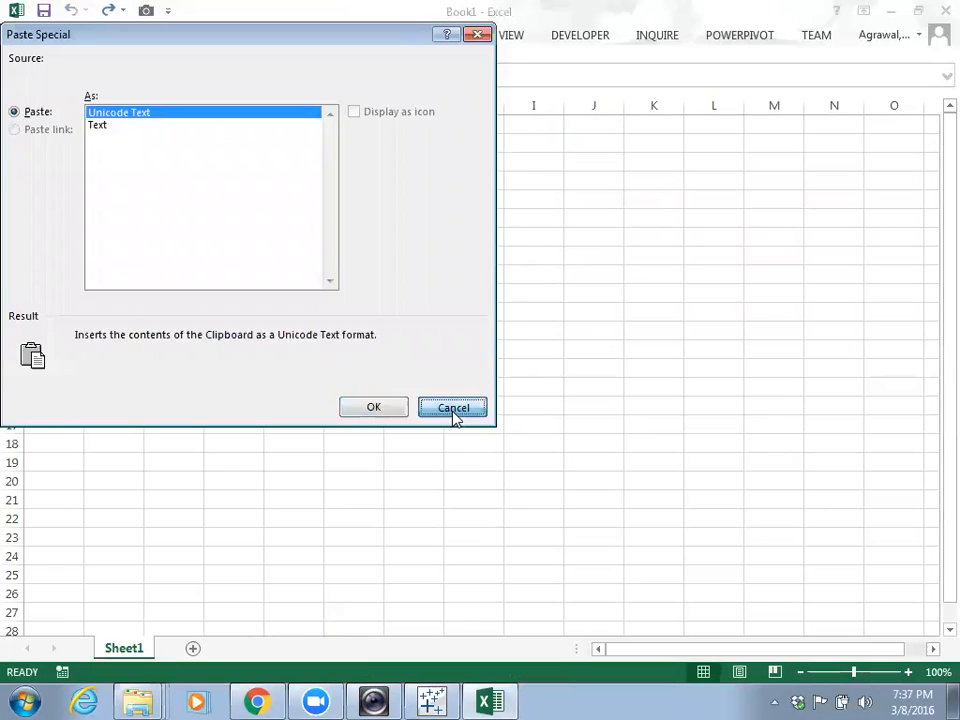
click(453, 408)
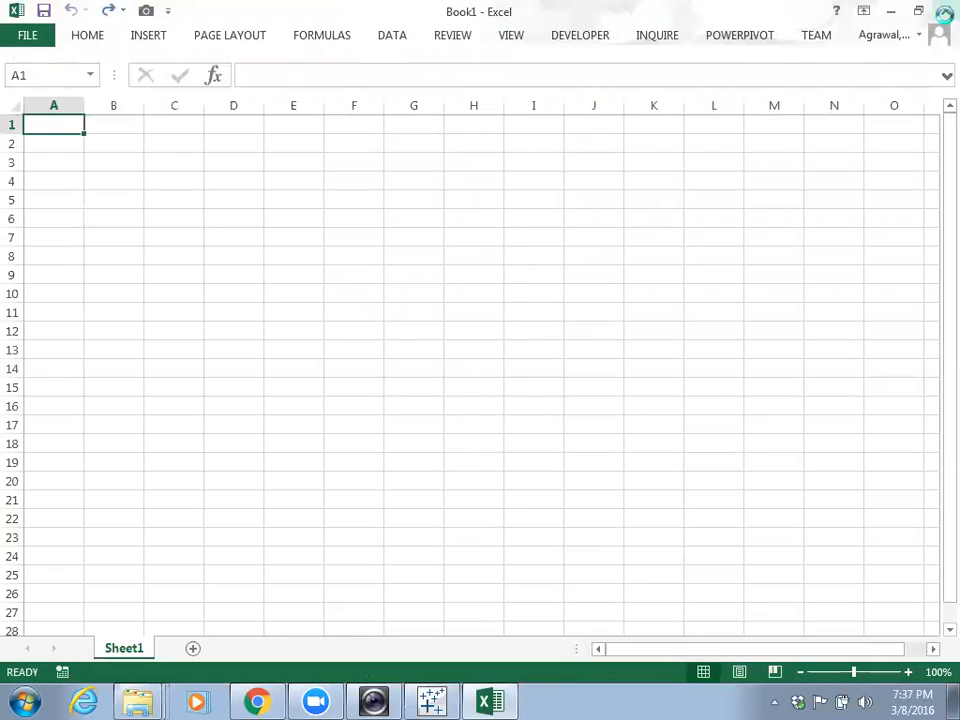
click(944, 12)
click(506, 379)
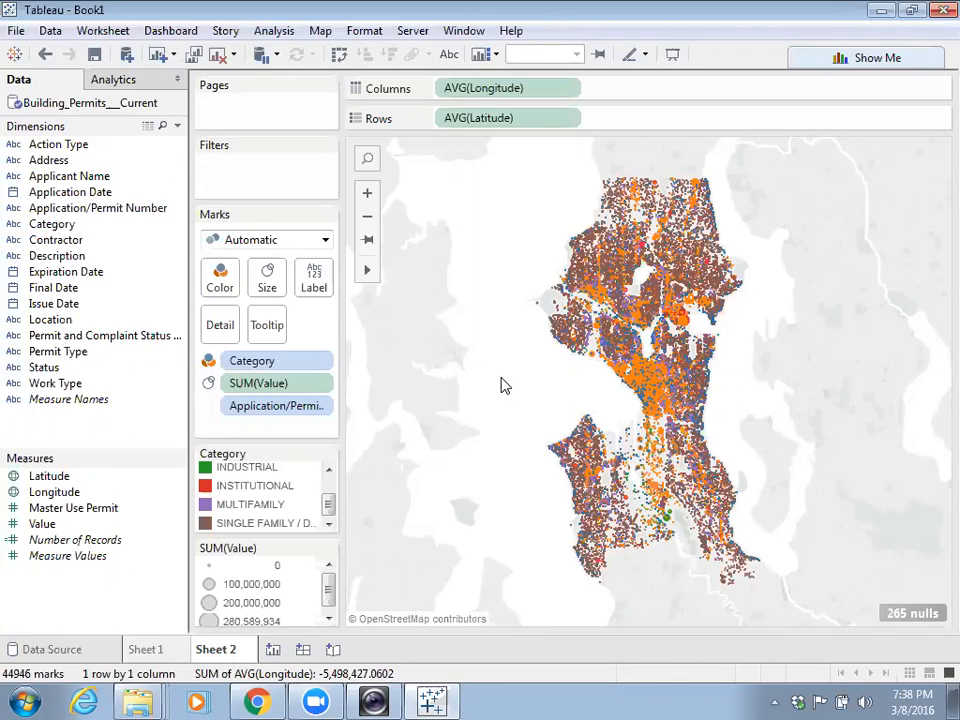
- Rename the Sheet 2 worksheet tab holding the permit map to 'Map'
click(163, 654)
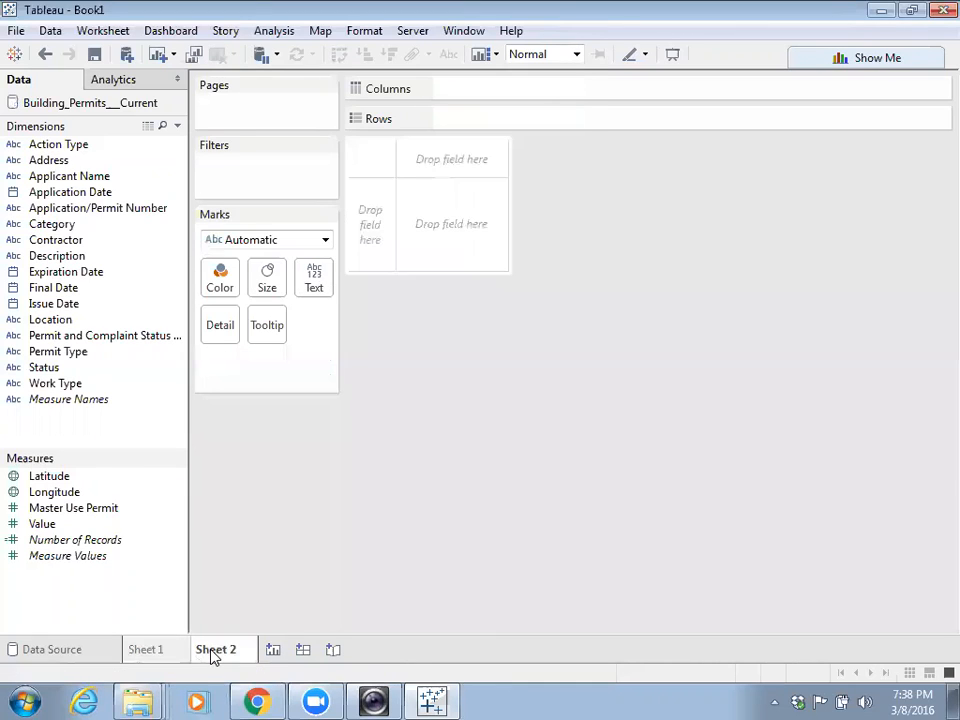
double_click(212, 651)
text(Map)
key(Return)
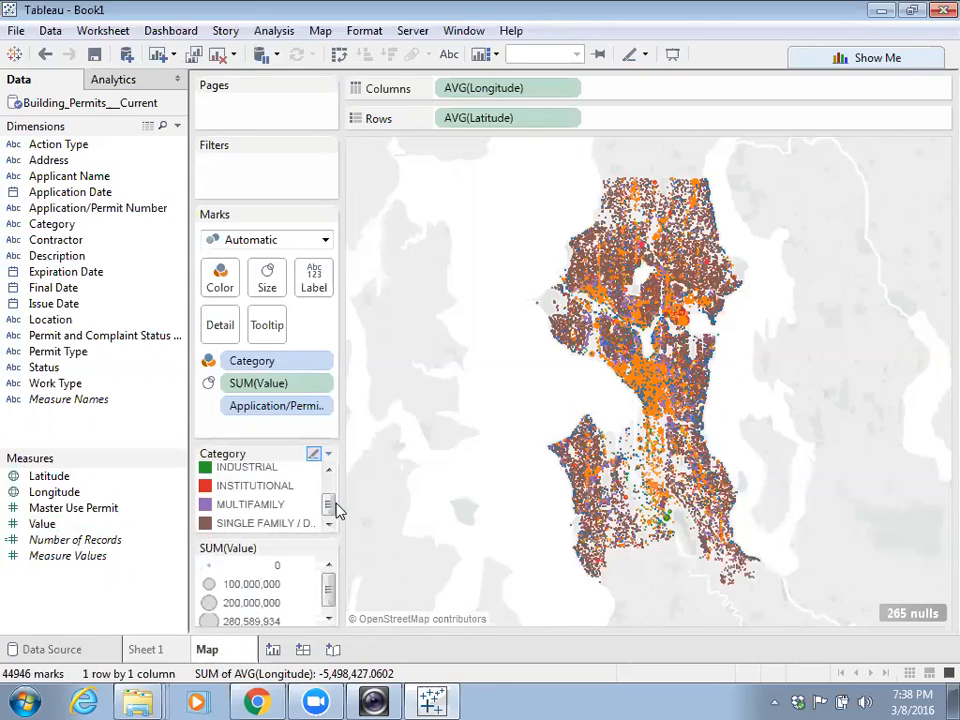
drag(331, 506, 330, 492)
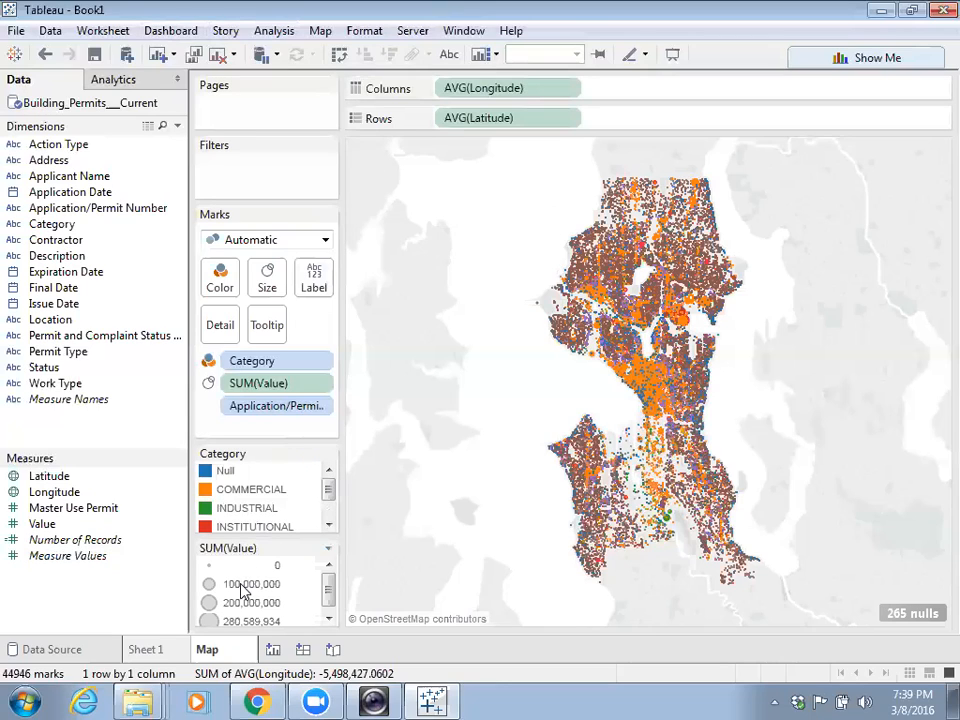
- Highlight the INDUSTRIAL permits, enlarge the Category legend, and clear the highlight
click(247, 508)
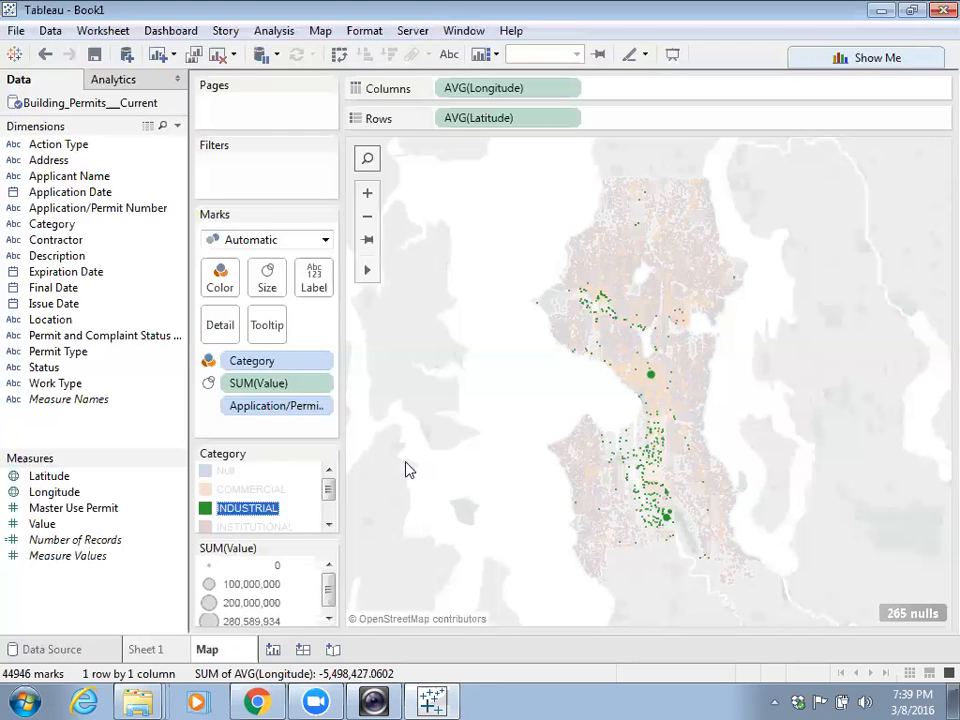
drag(298, 441, 298, 422)
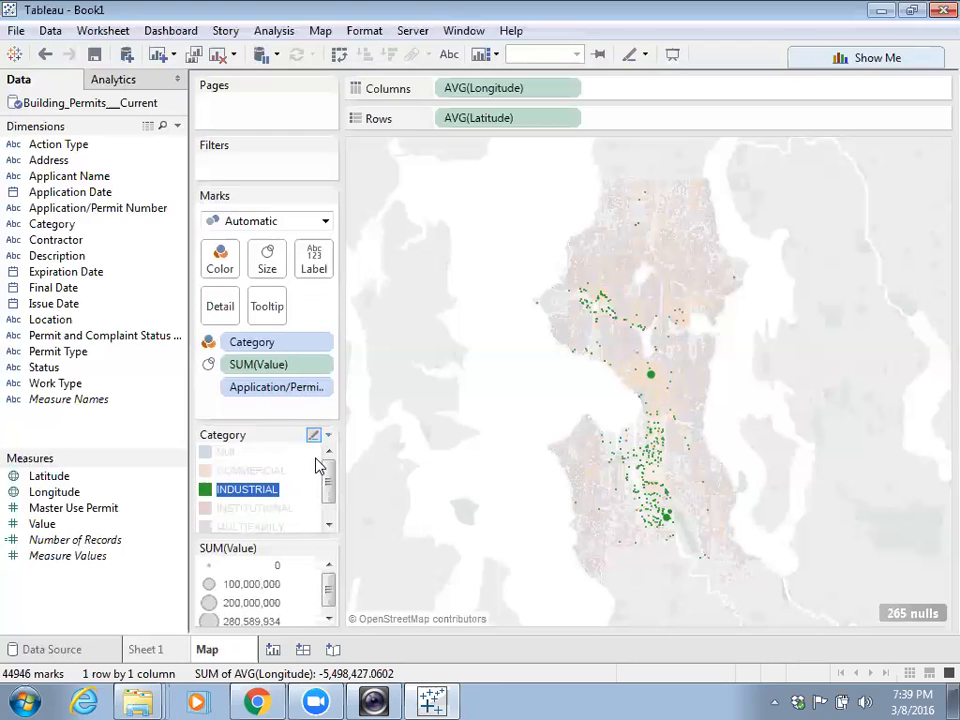
click(247, 343)
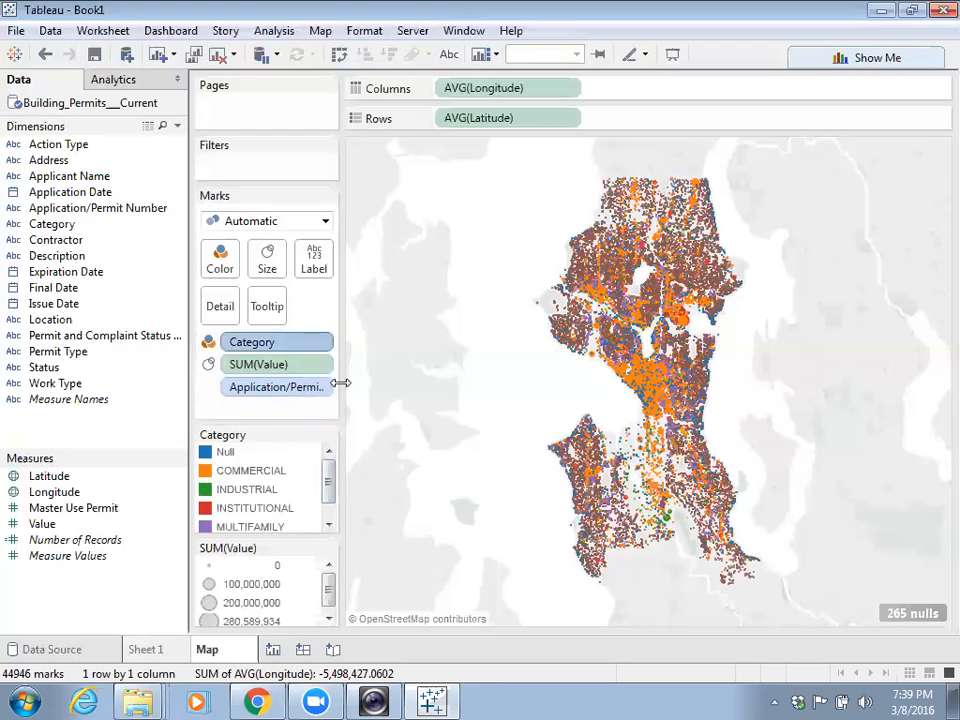
- Highlight COMMERCIAL, INDUSTRIAL, then INSTITUTIONAL permits, clear the highlight, and go to empty Sheet 1
click(235, 478)
click(236, 487)
click(236, 503)
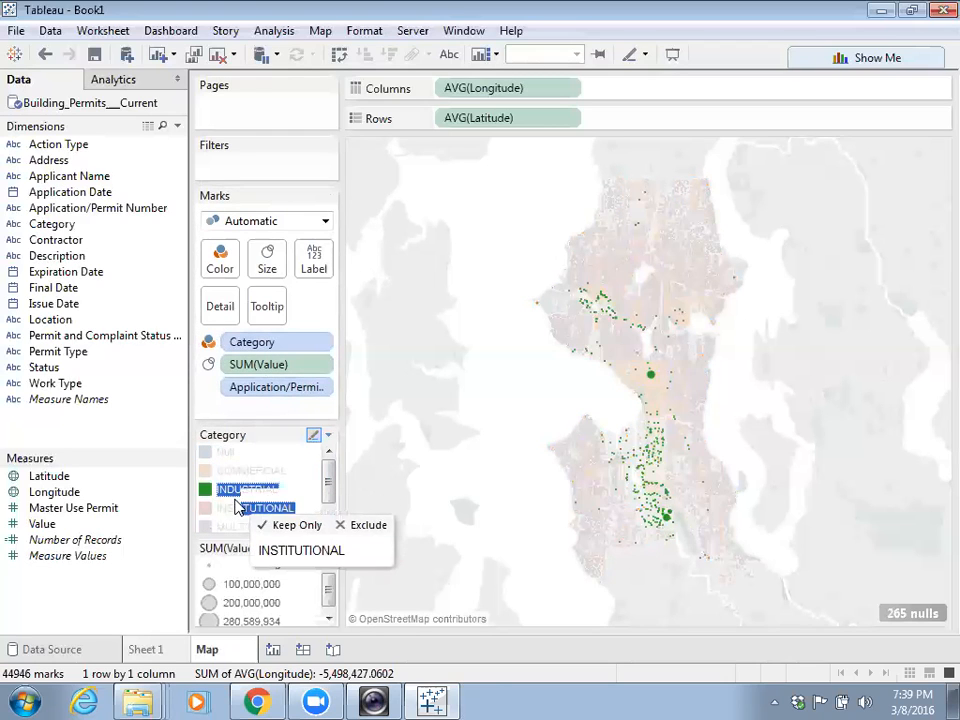
click(245, 452)
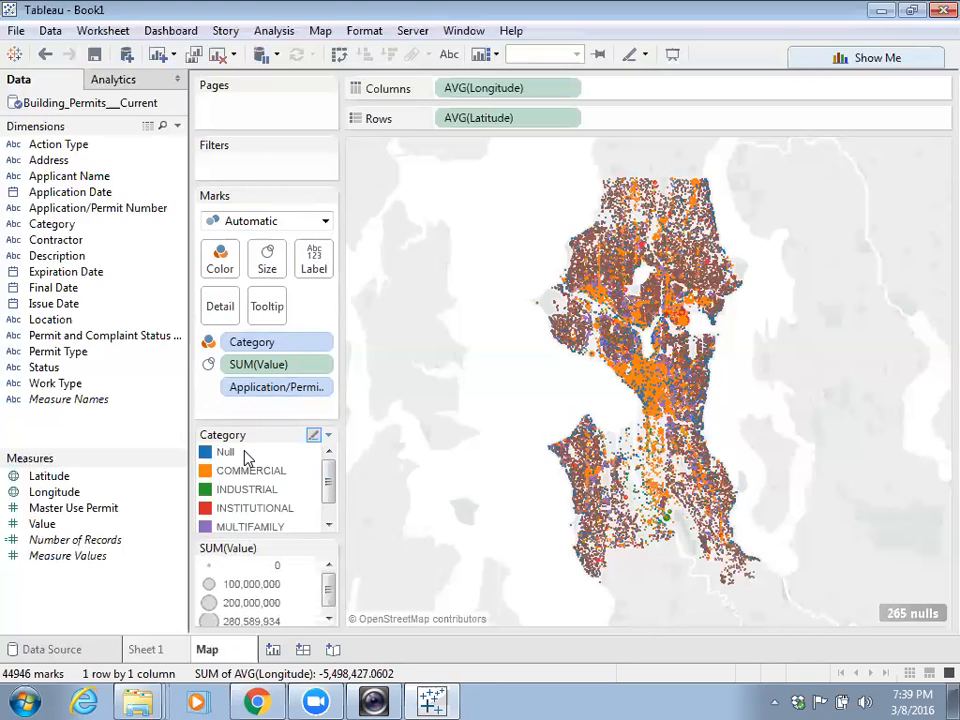
click(148, 649)
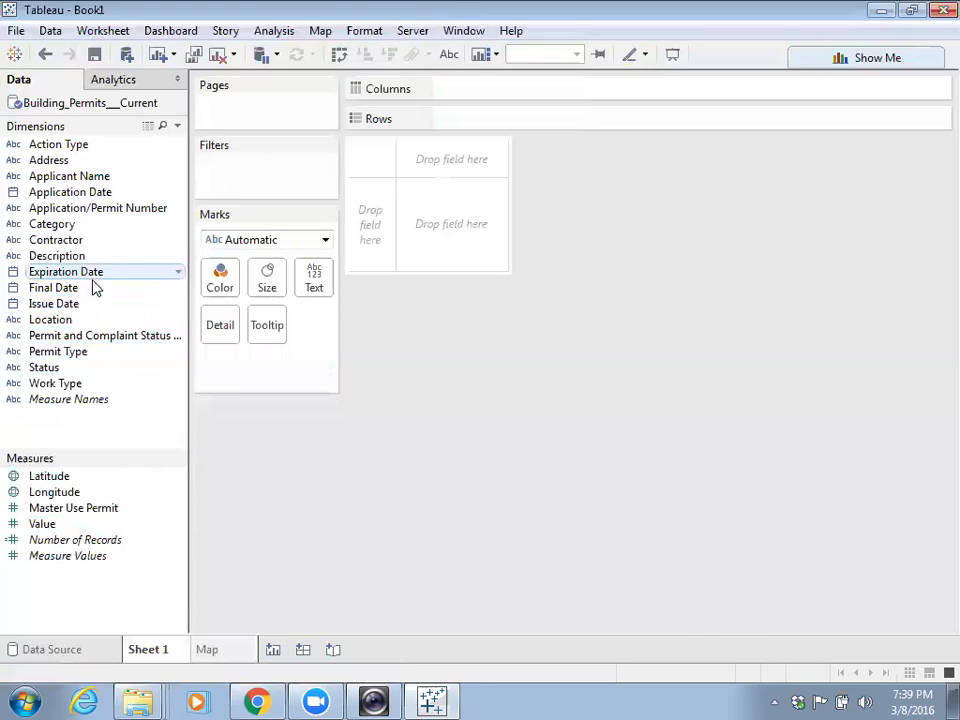
- Build a bar chart of Number of Records per Category rows, with bars coloured by Category
click(66, 228)
drag(66, 228, 514, 124)
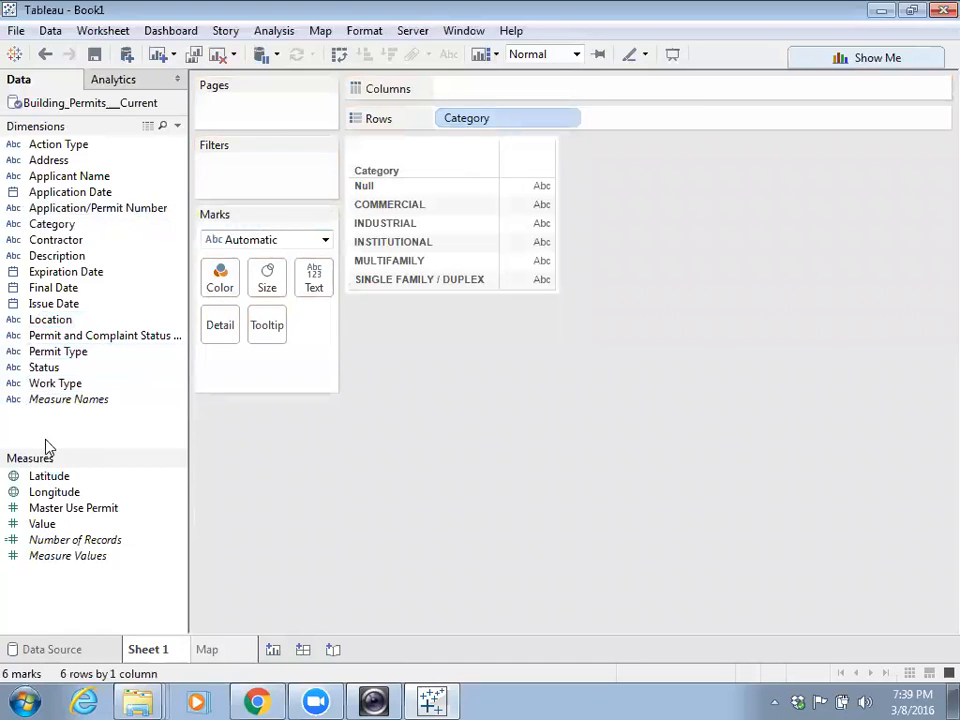
drag(52, 545, 472, 90)
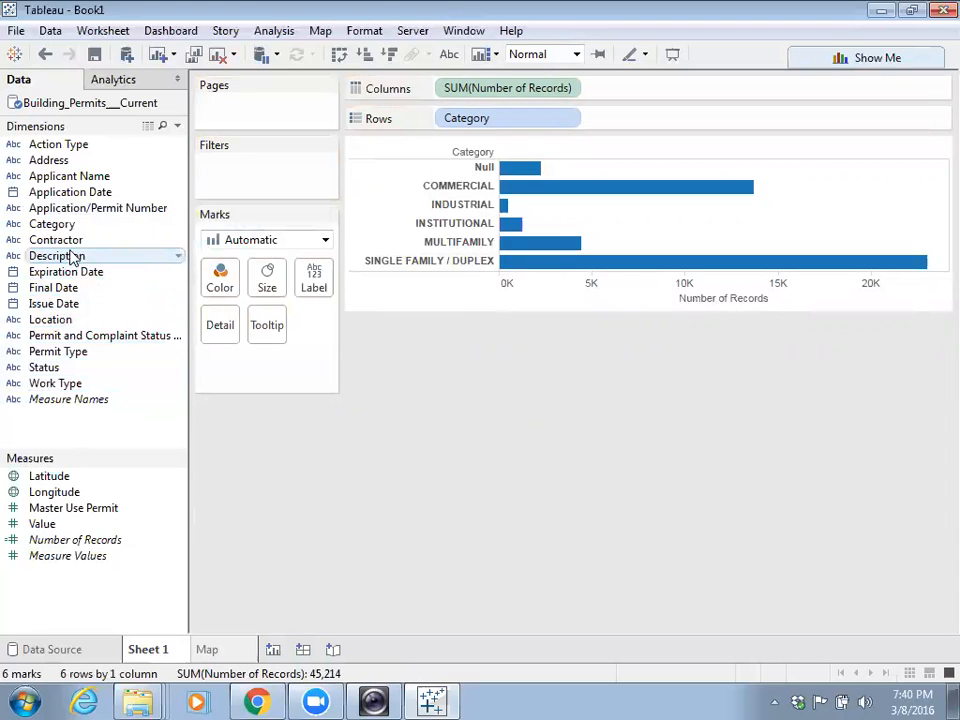
drag(67, 231, 222, 289)
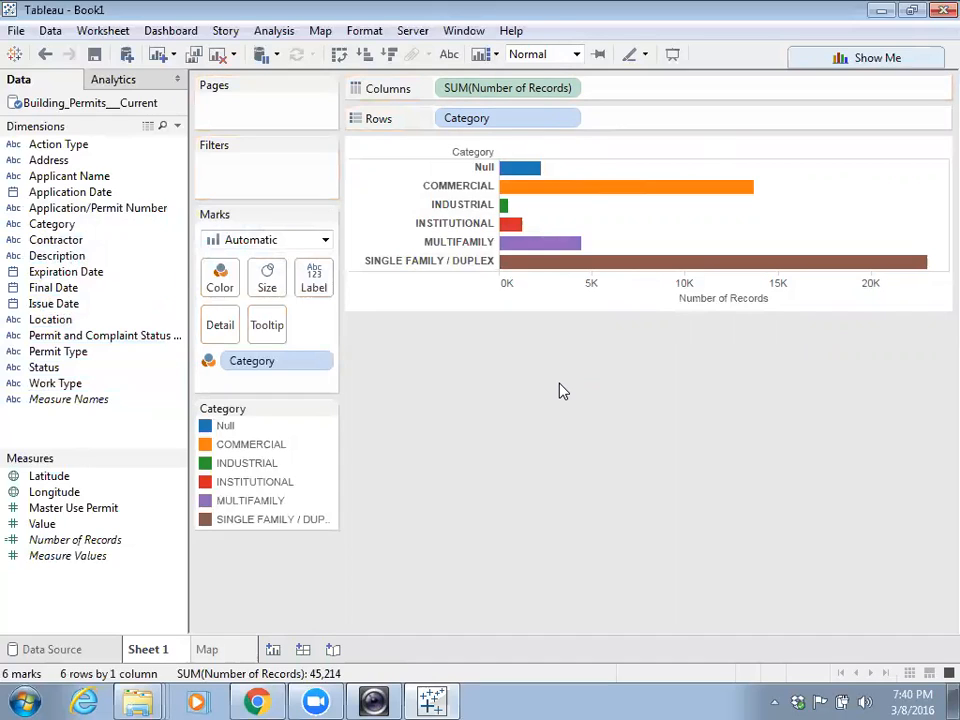
- Turn on mark labels so each bar shows its permit count, e.g. 13,717 for COMMERCIAL
click(314, 284)
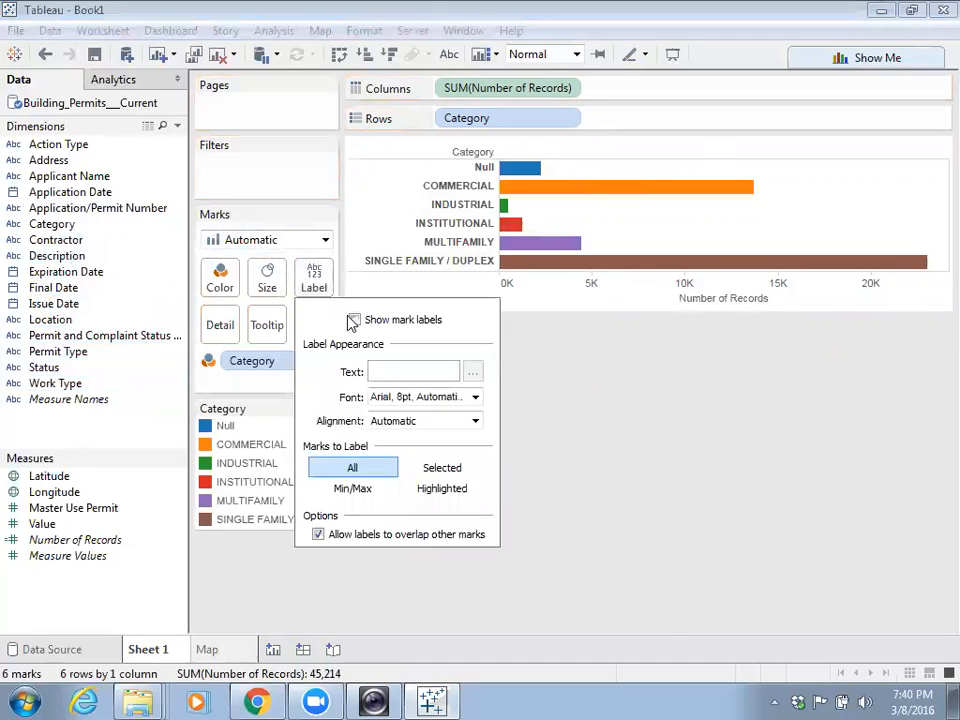
click(353, 321)
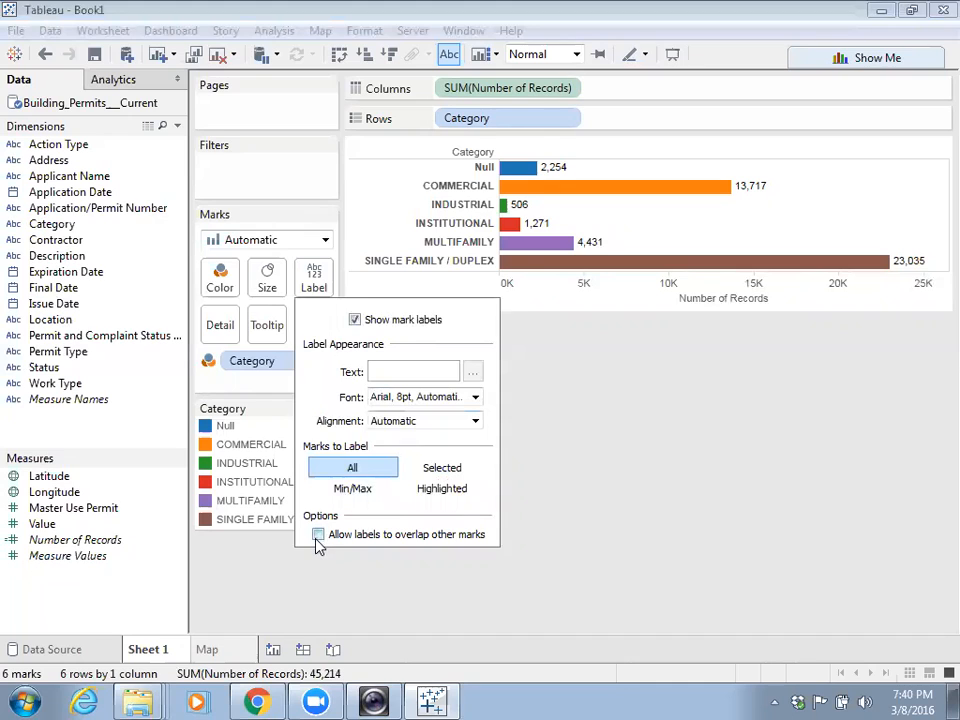
click(640, 470)
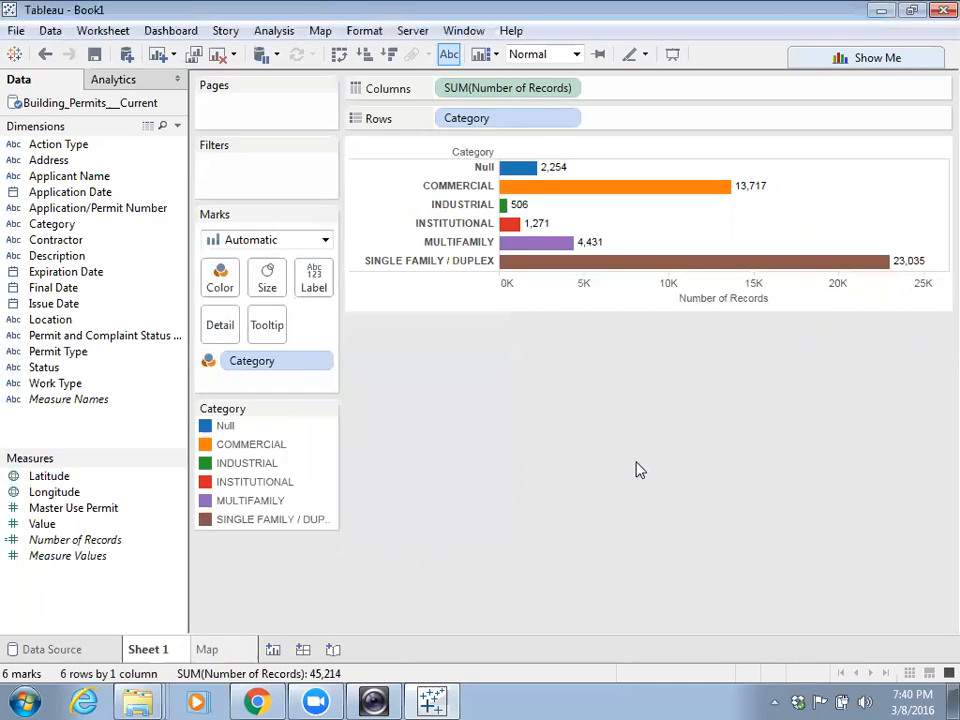
click(754, 183)
right_click(756, 187)
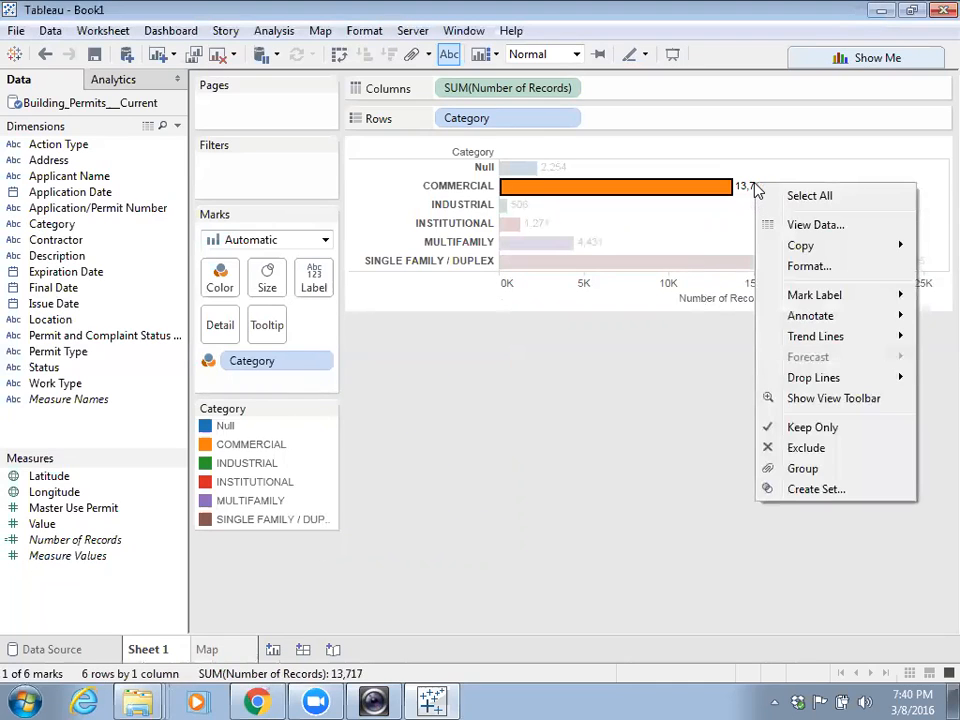
click(128, 82)
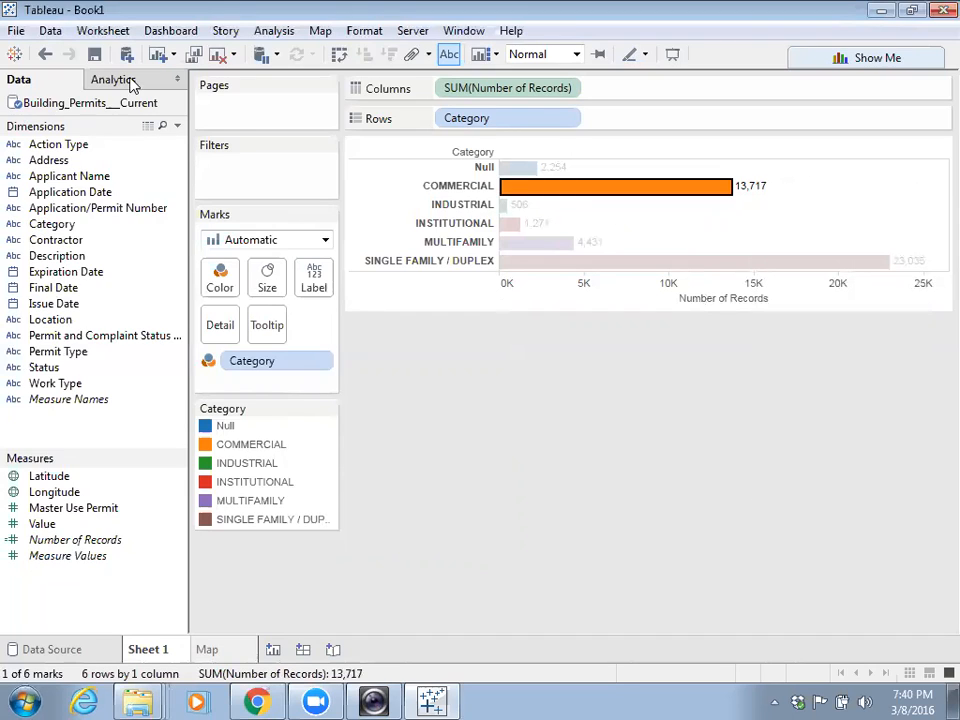
click(131, 85)
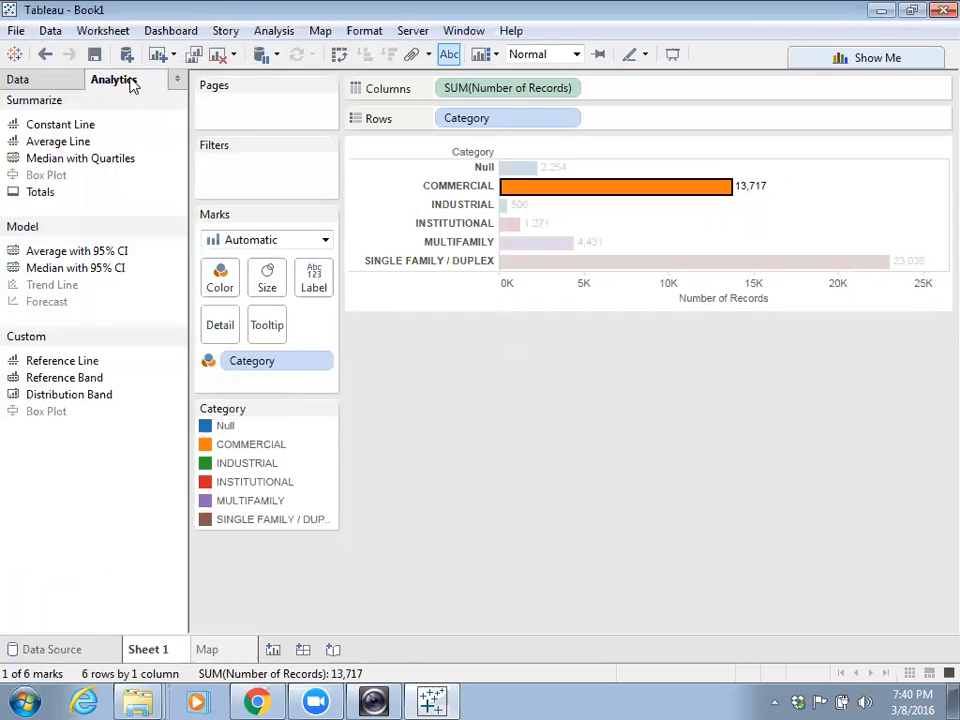
click(62, 83)
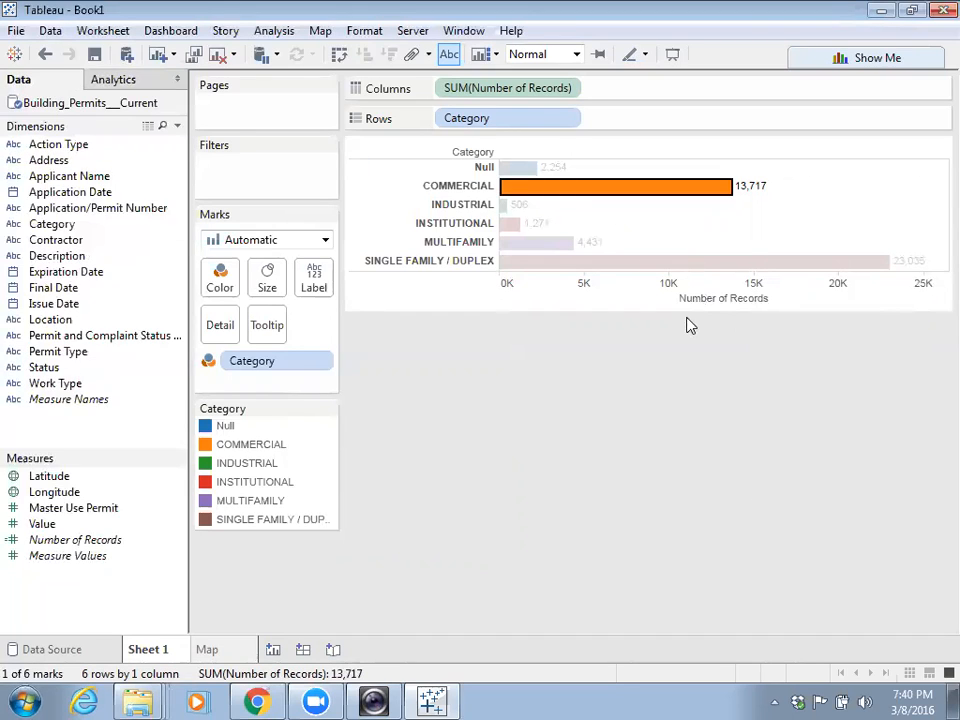
click(655, 242)
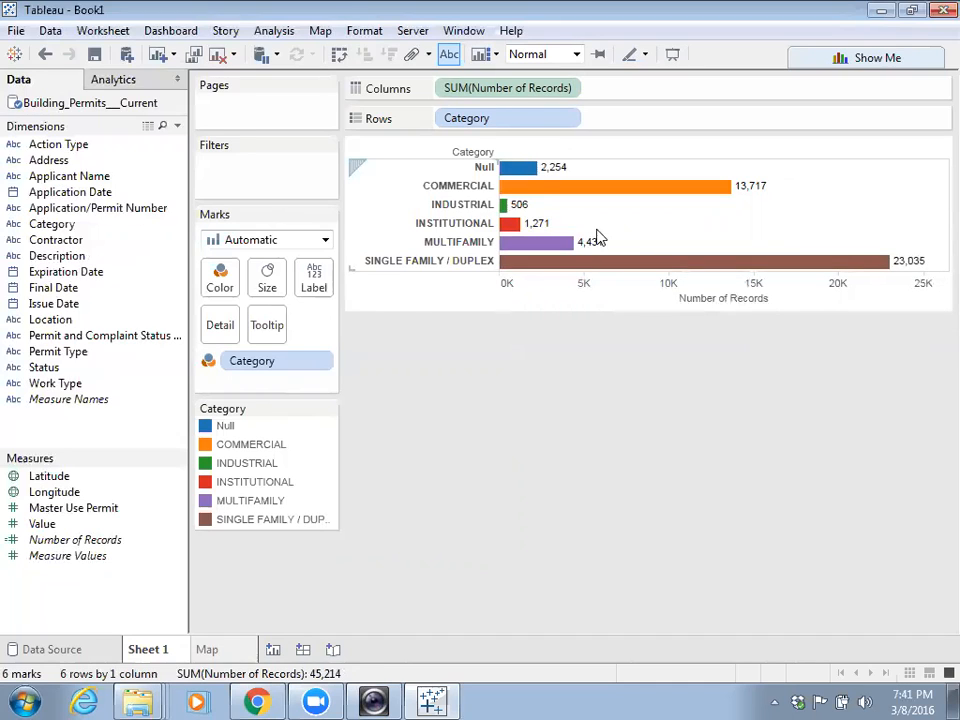
click(660, 196)
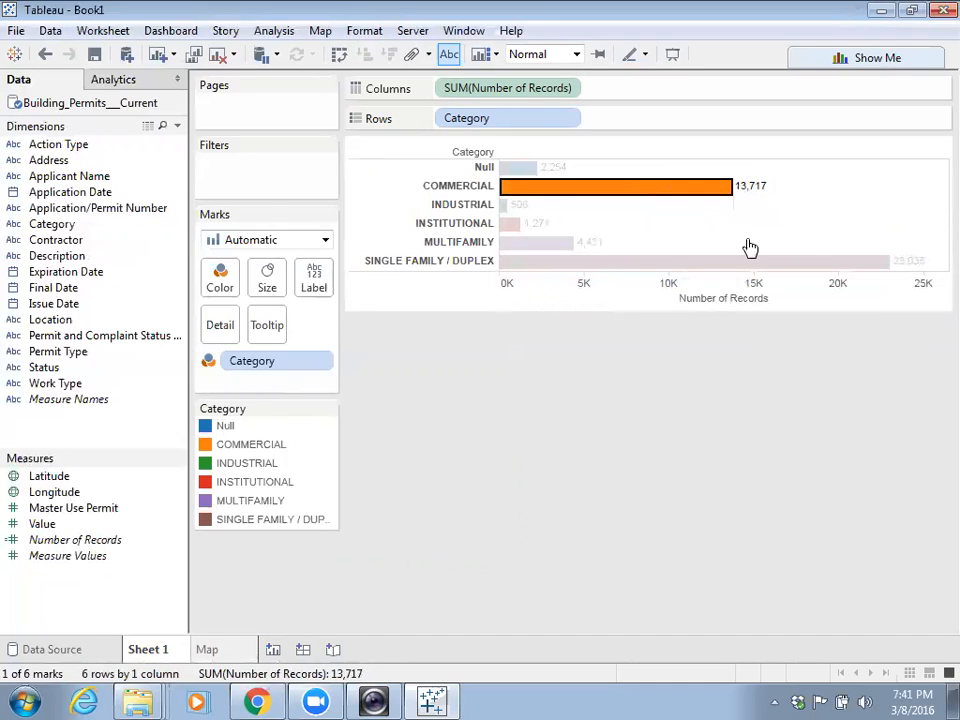
click(314, 280)
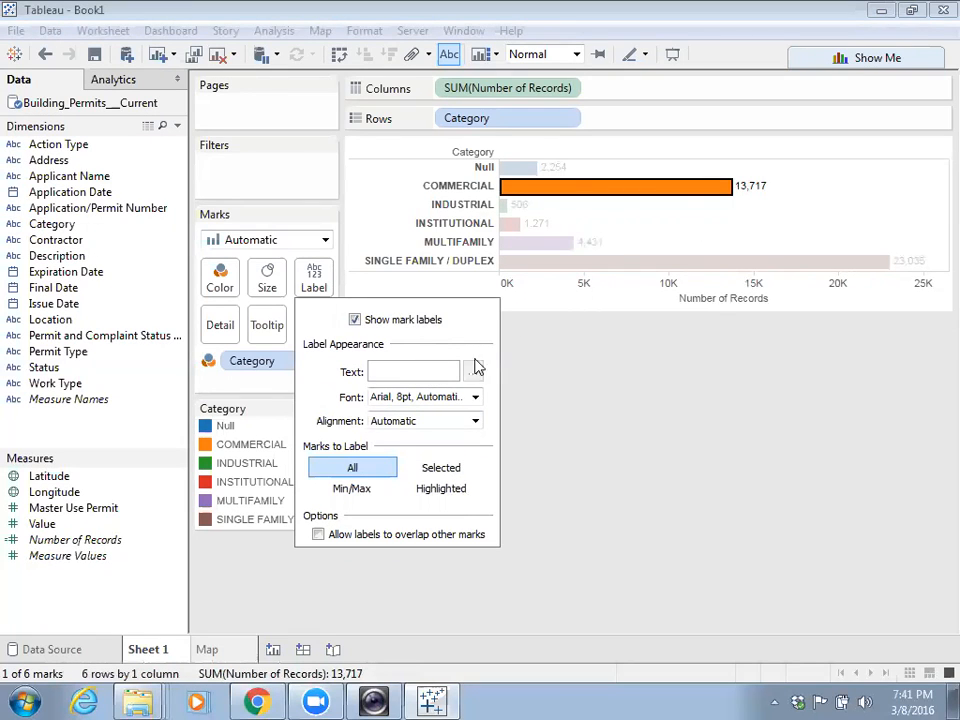
click(574, 411)
click(827, 176)
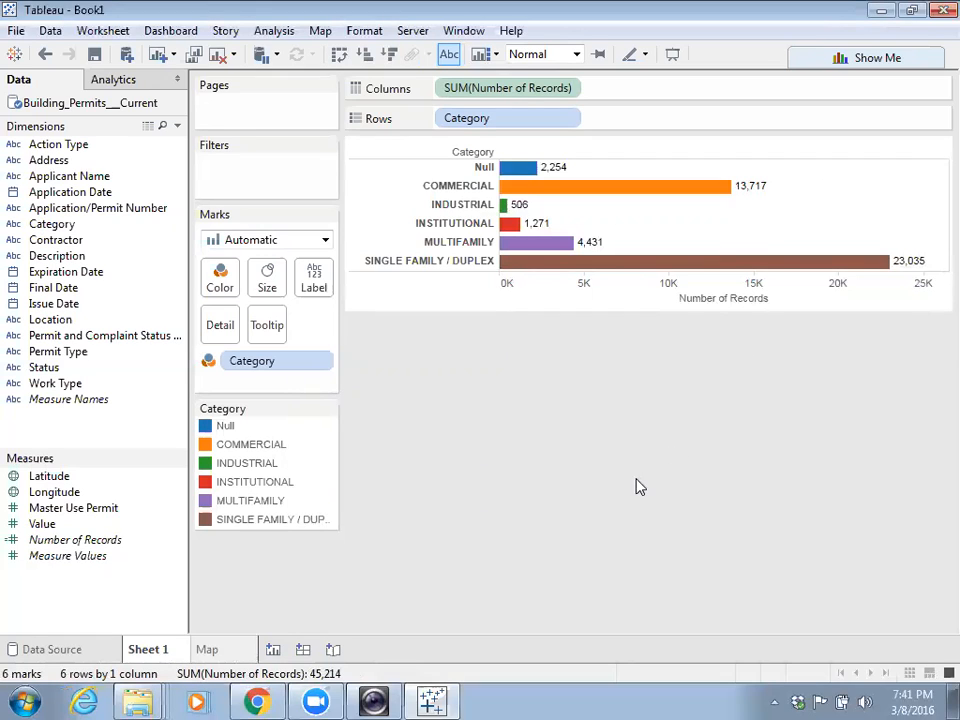
- Sort the Category bars in descending order and set the view fit to Entire View
click(390, 57)
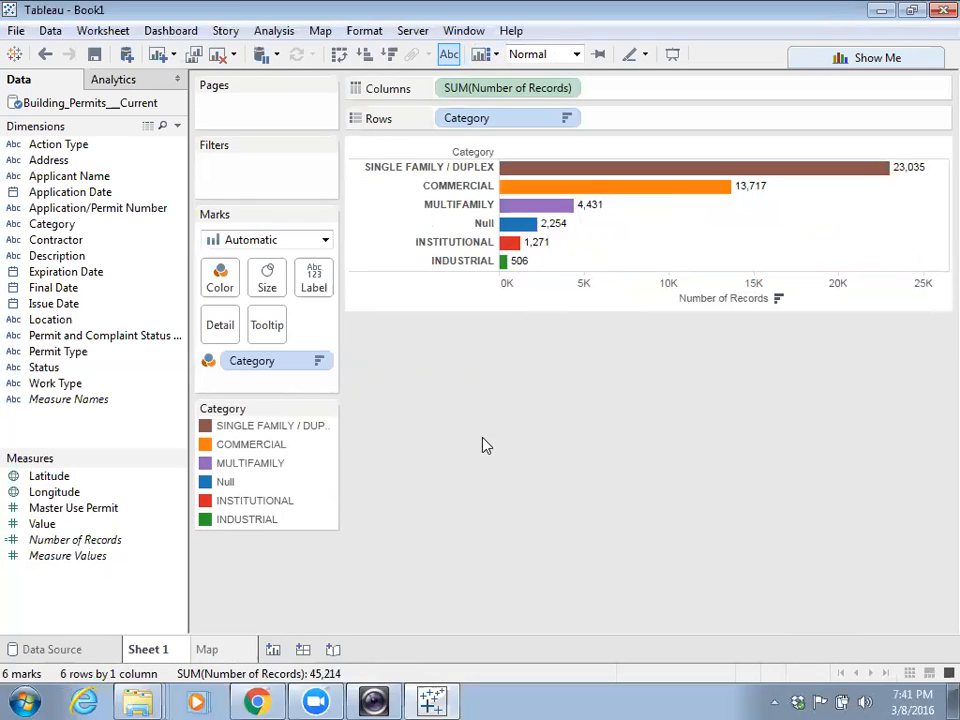
click(576, 54)
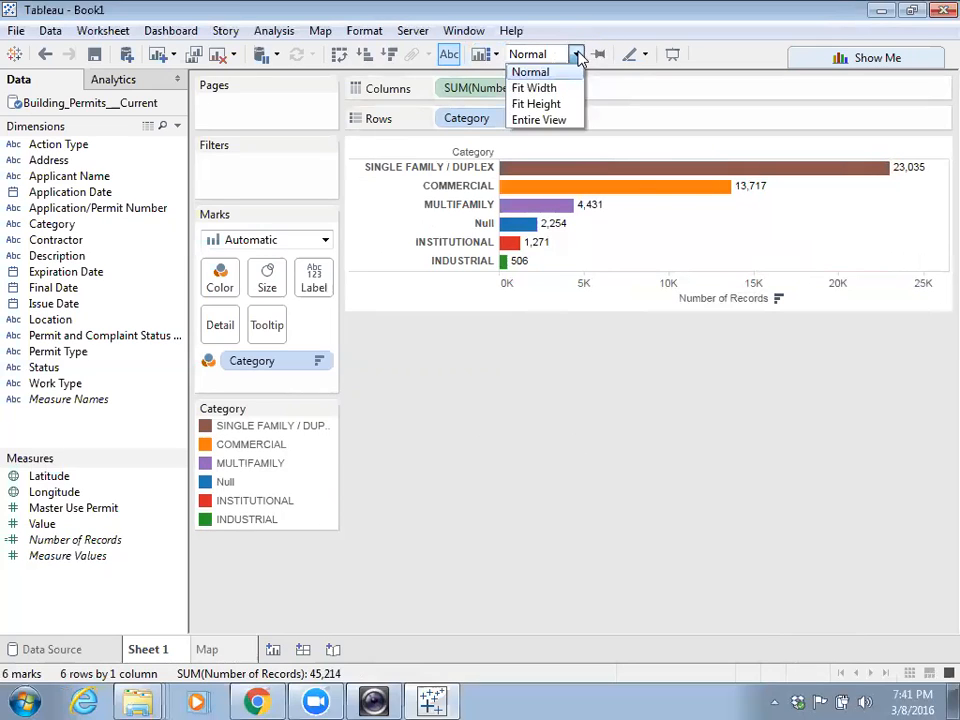
click(548, 120)
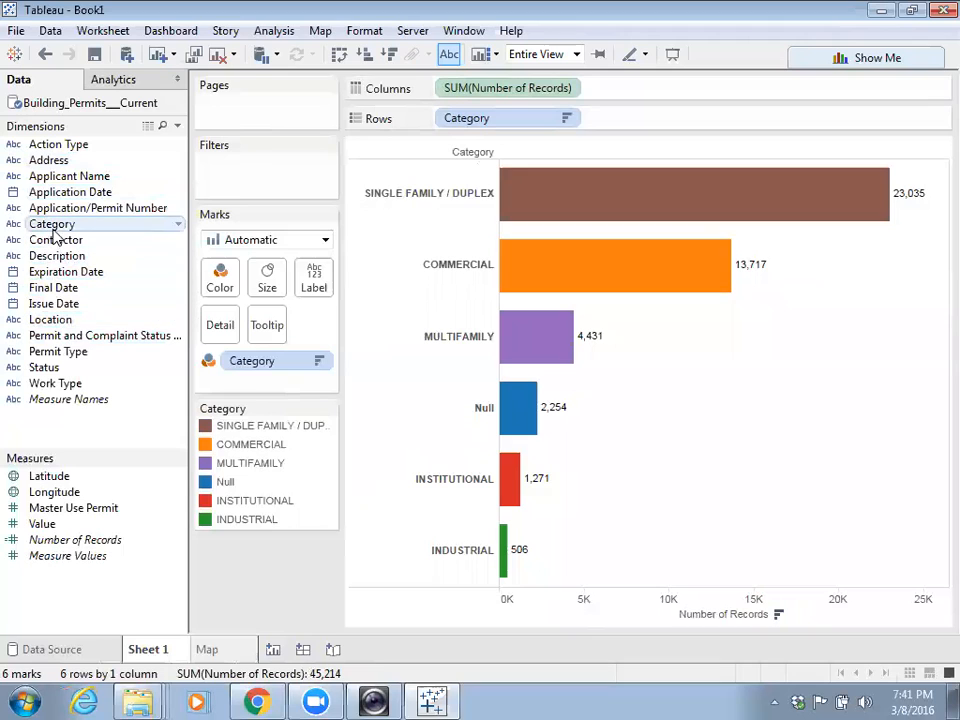
- Apply a Top 3 by Number of Records filter on Category, then remove that filter again
drag(57, 228, 237, 184)
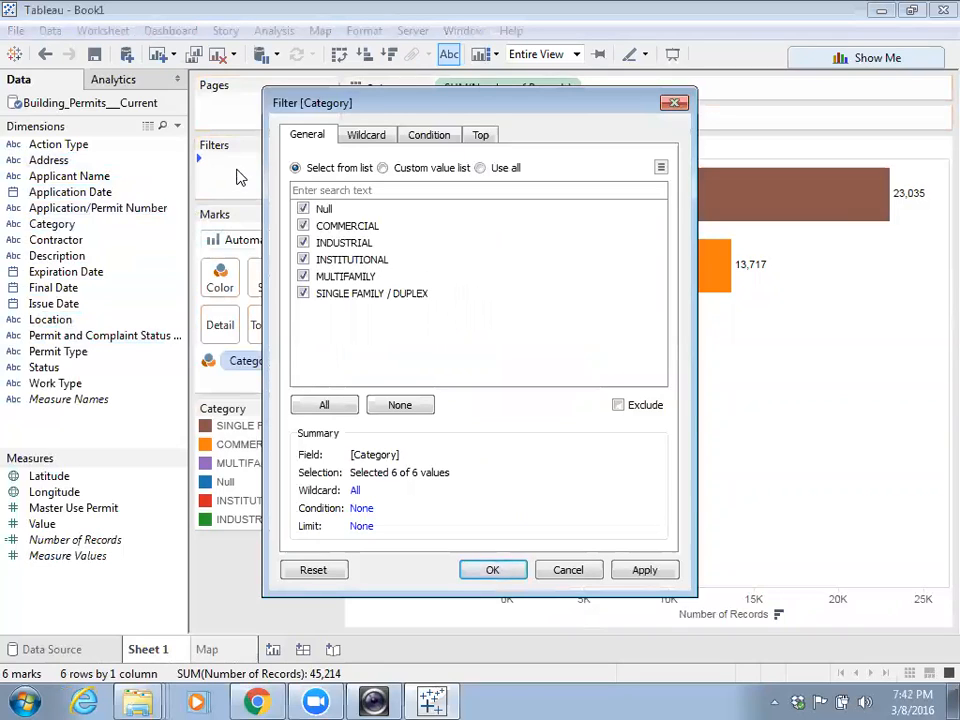
click(481, 137)
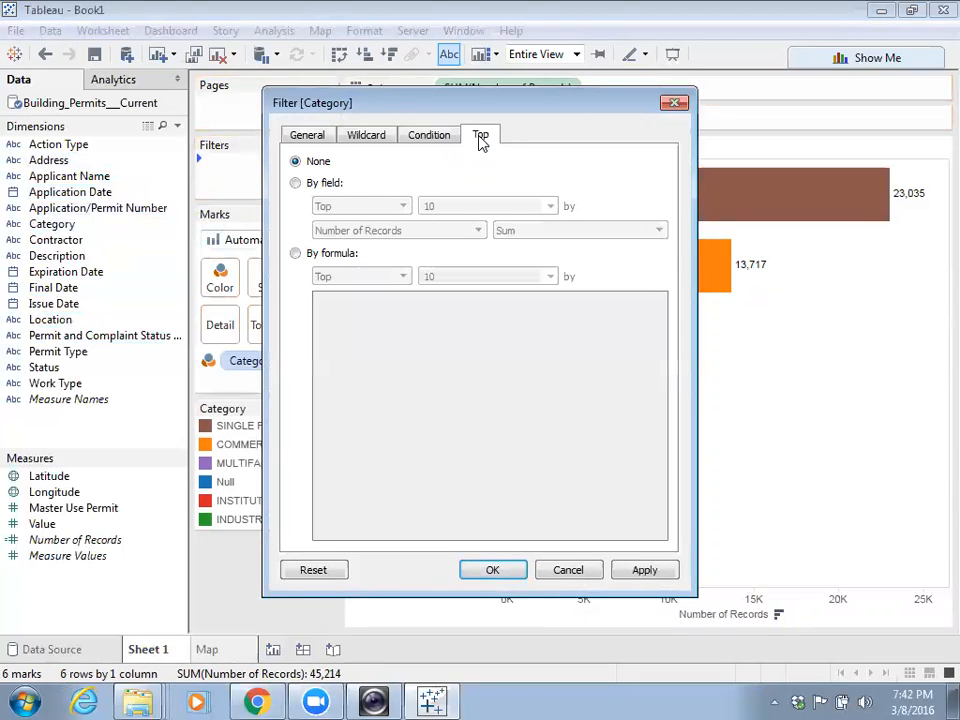
click(294, 184)
key(BackSpace)
key(BackSpace)
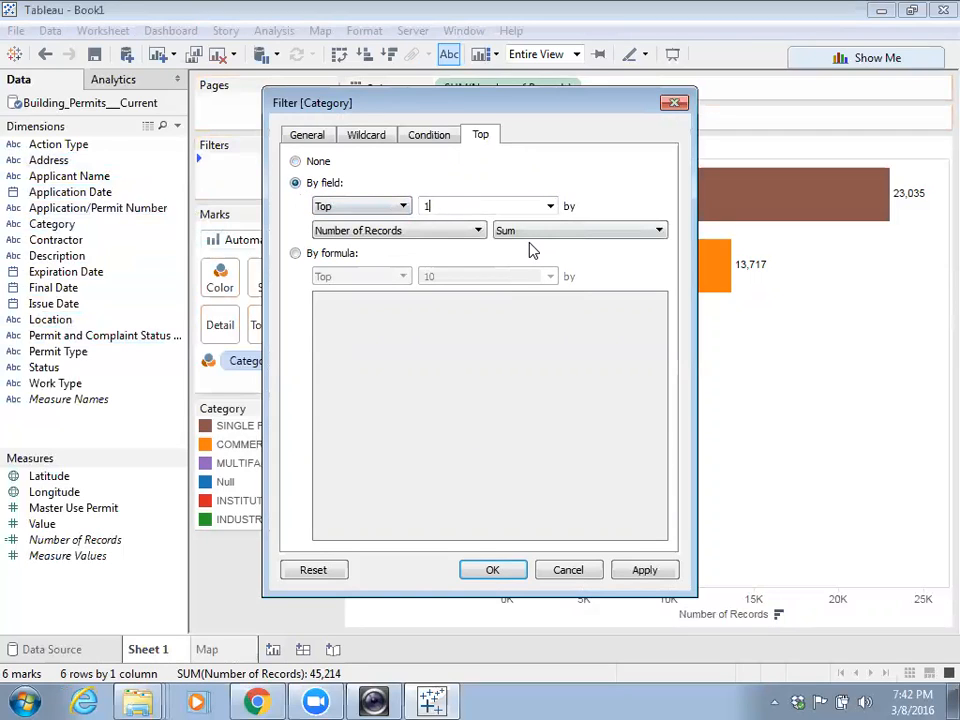
text(3)
click(646, 571)
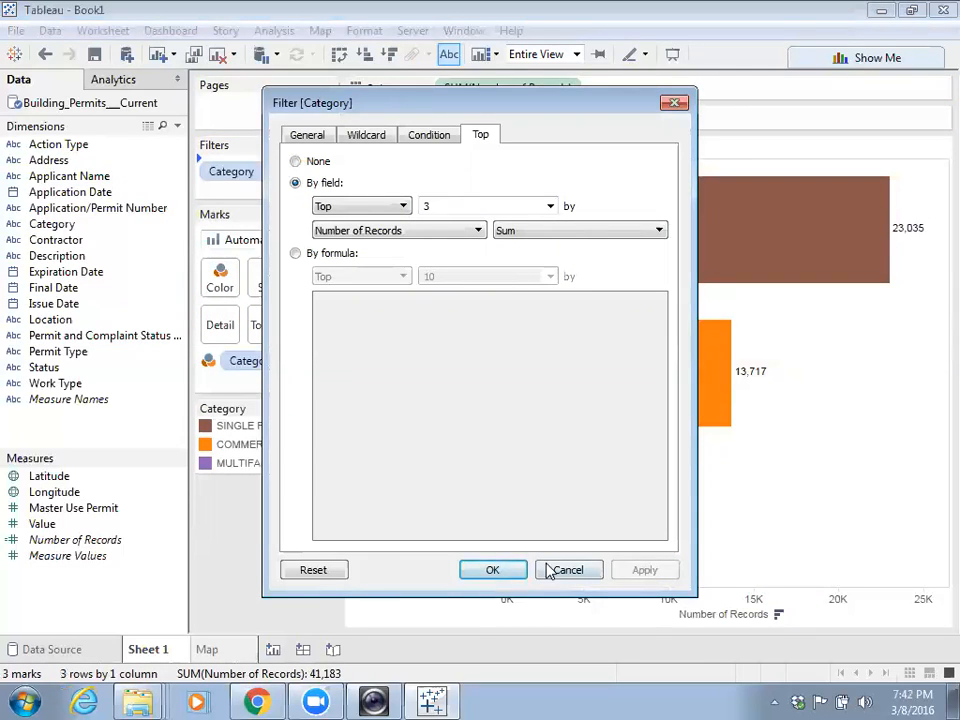
click(493, 570)
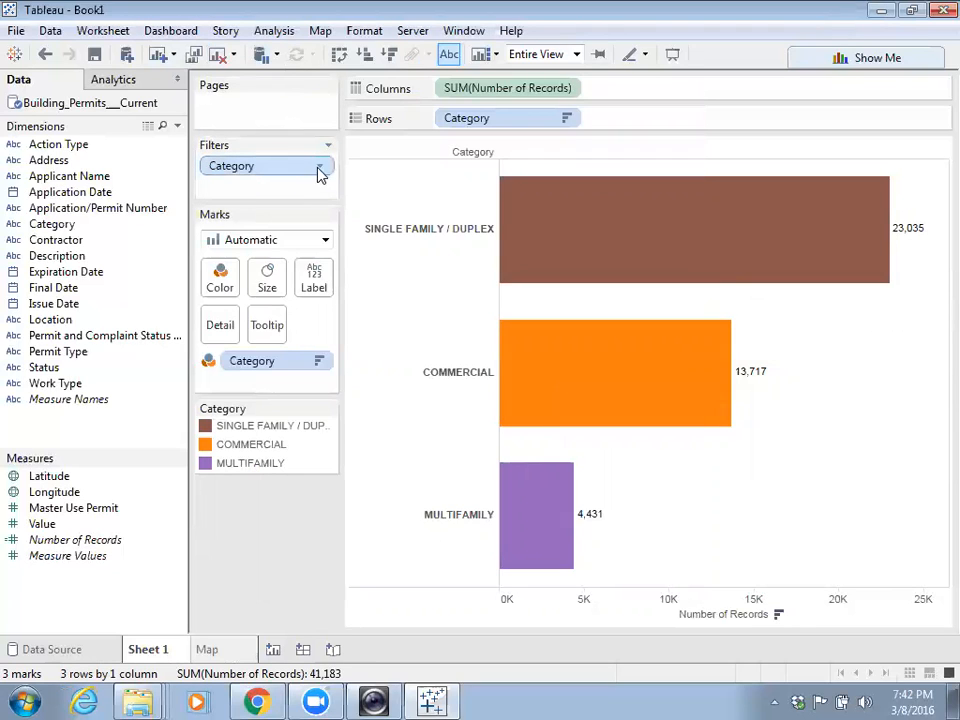
drag(289, 170, 155, 212)
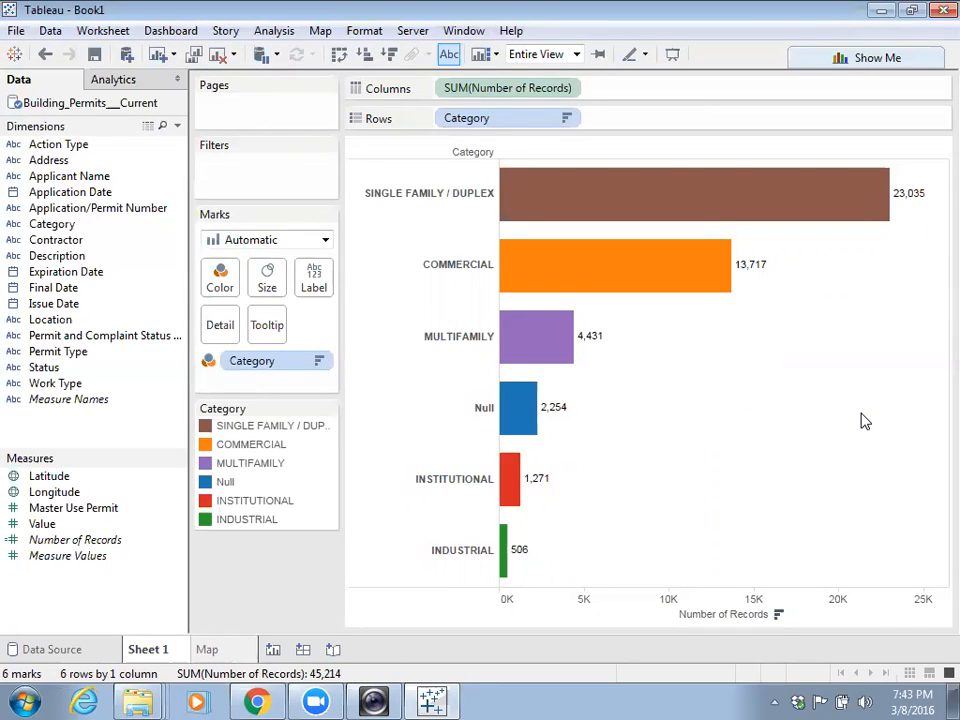
- Bring up the Copy options for the six-category bar chart from its context menu
right_click(683, 346)
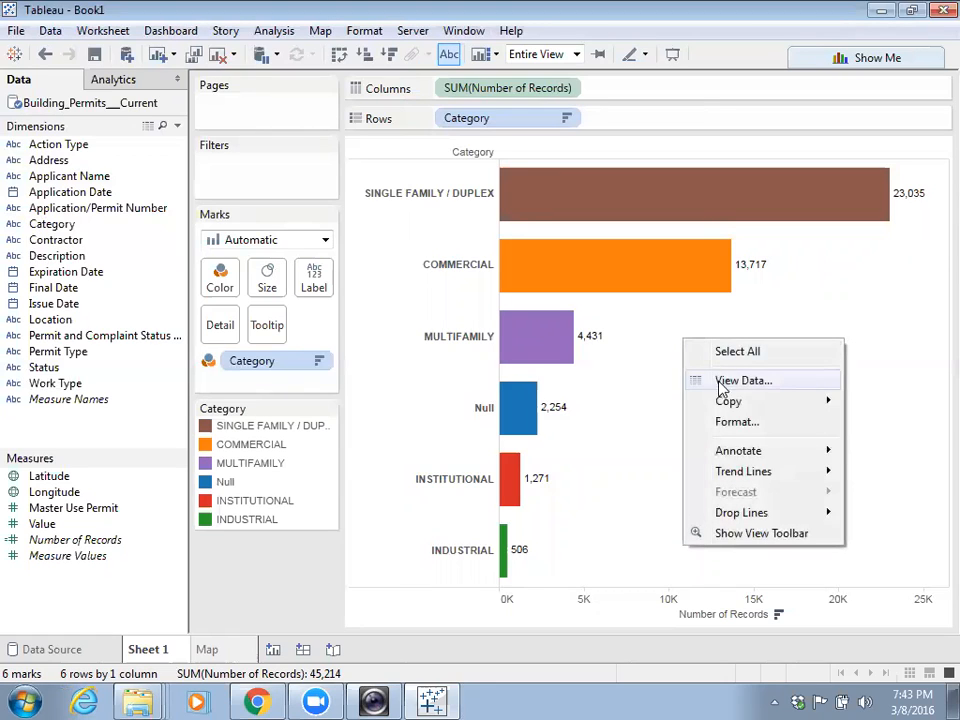
mouse_move(738, 412)
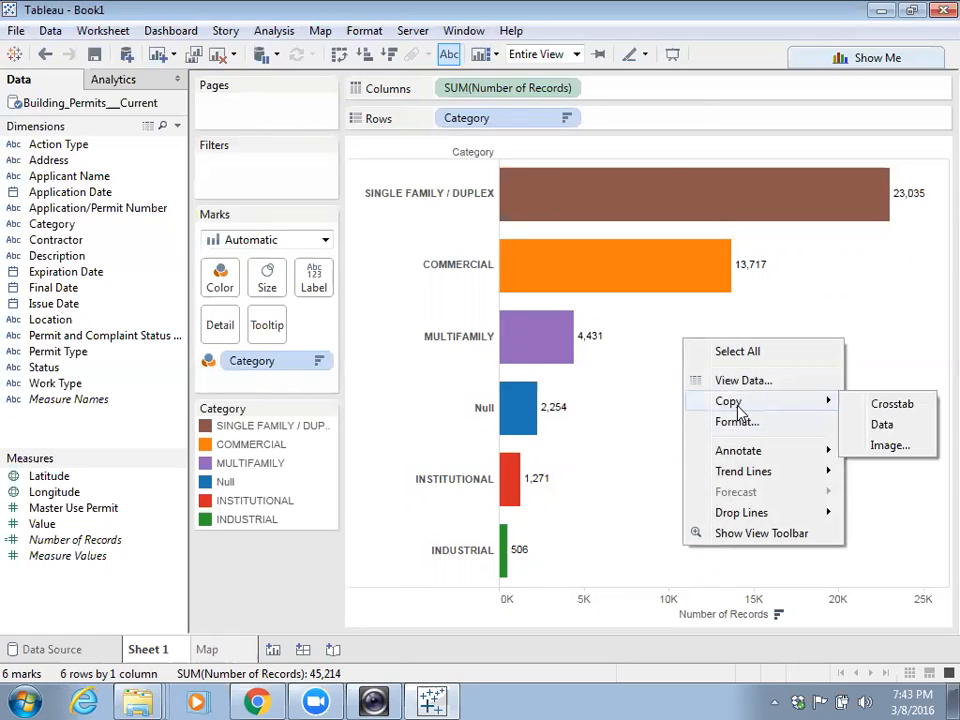
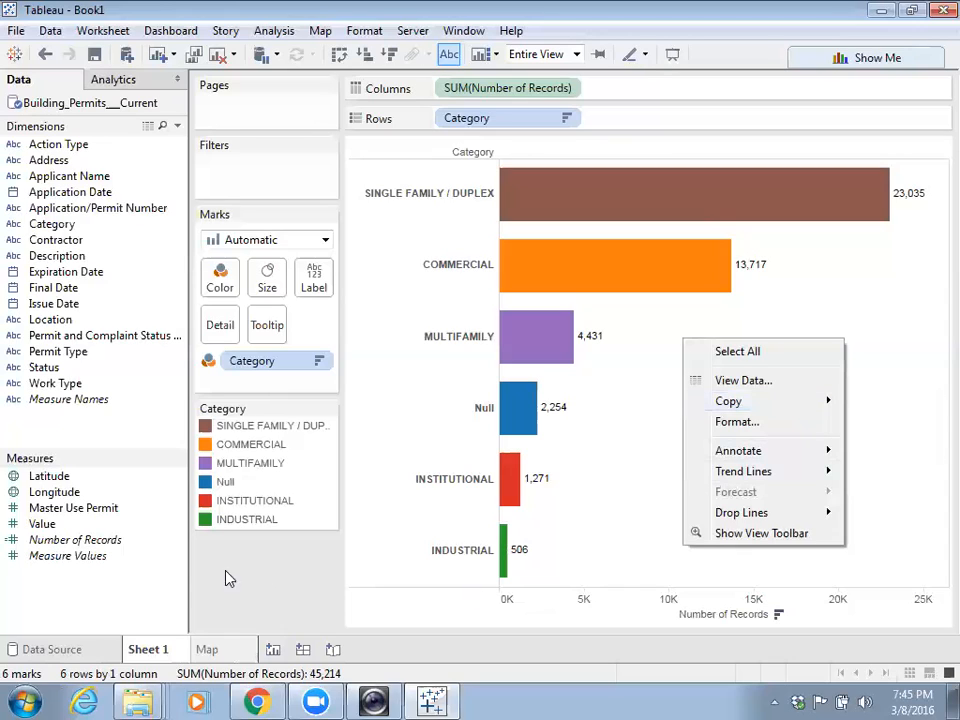
- Remove the Category, SUM(Number of Records) and Category colour fields so Sheet 1 is empty
drag(484, 119, 182, 233)
drag(465, 90, 167, 208)
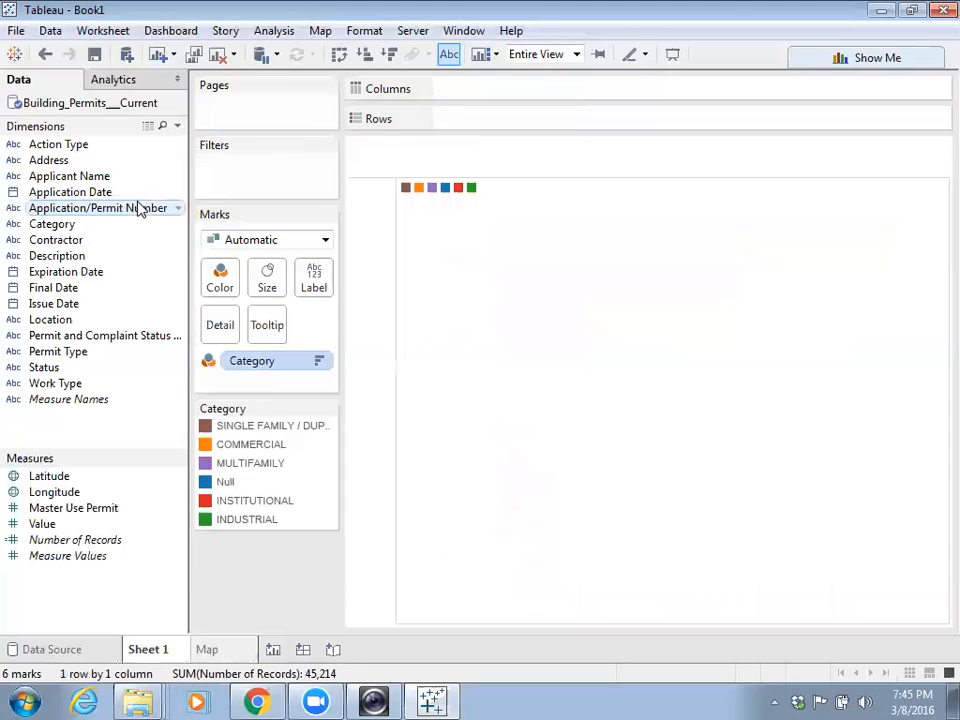
drag(264, 375, 64, 336)
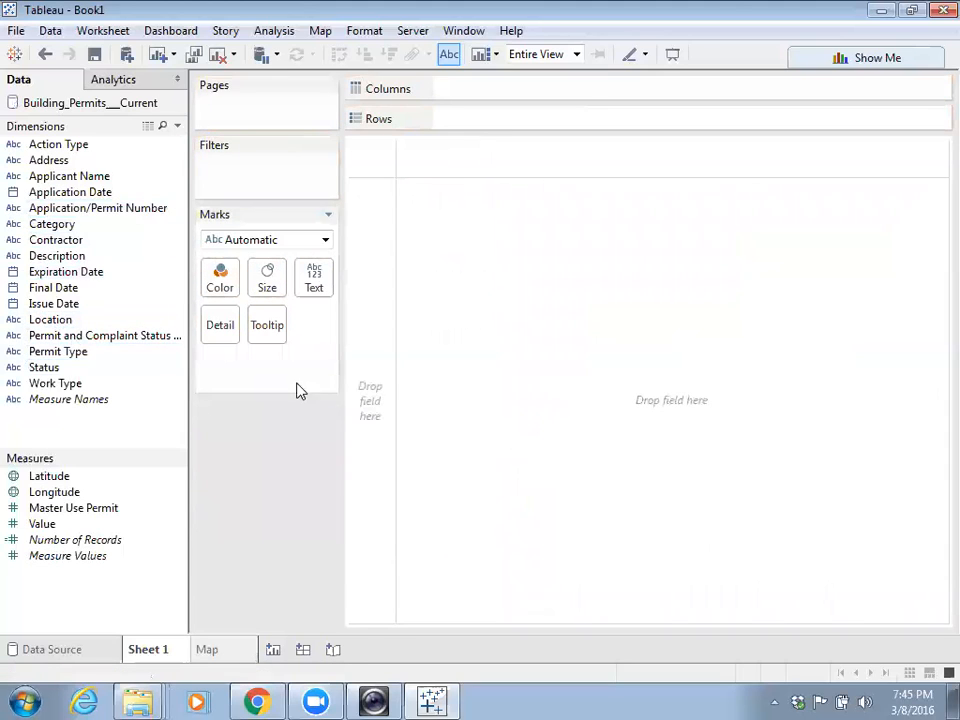
- Chart Number of Records by Category as horizontal bars via Show Me, sorted descending, coloured by Category
click(57, 226)
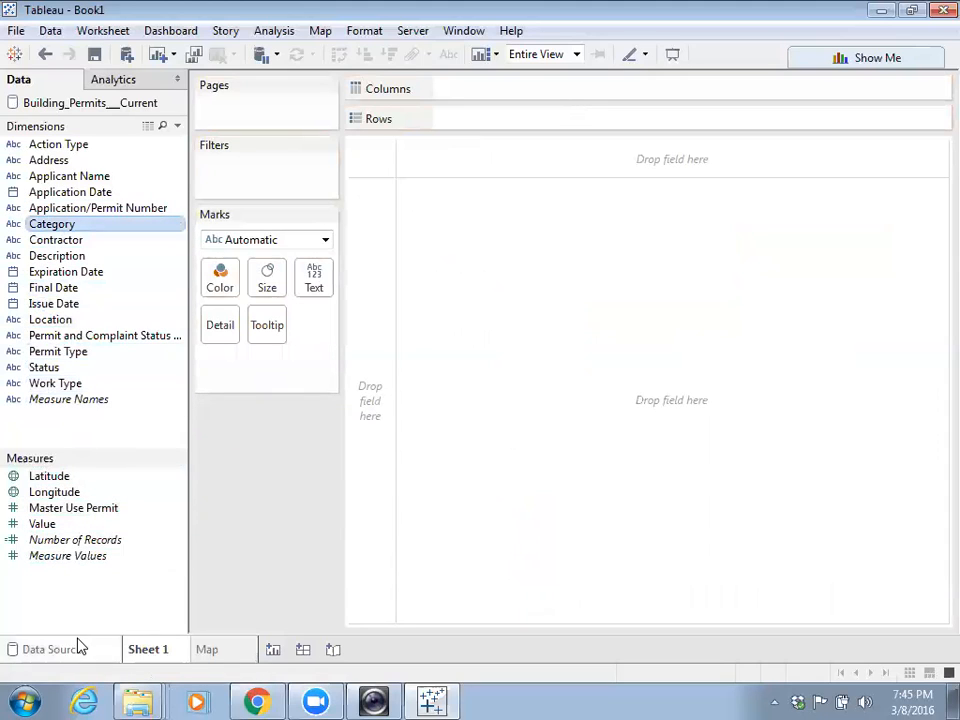
ctrl+click(79, 545)
click(872, 55)
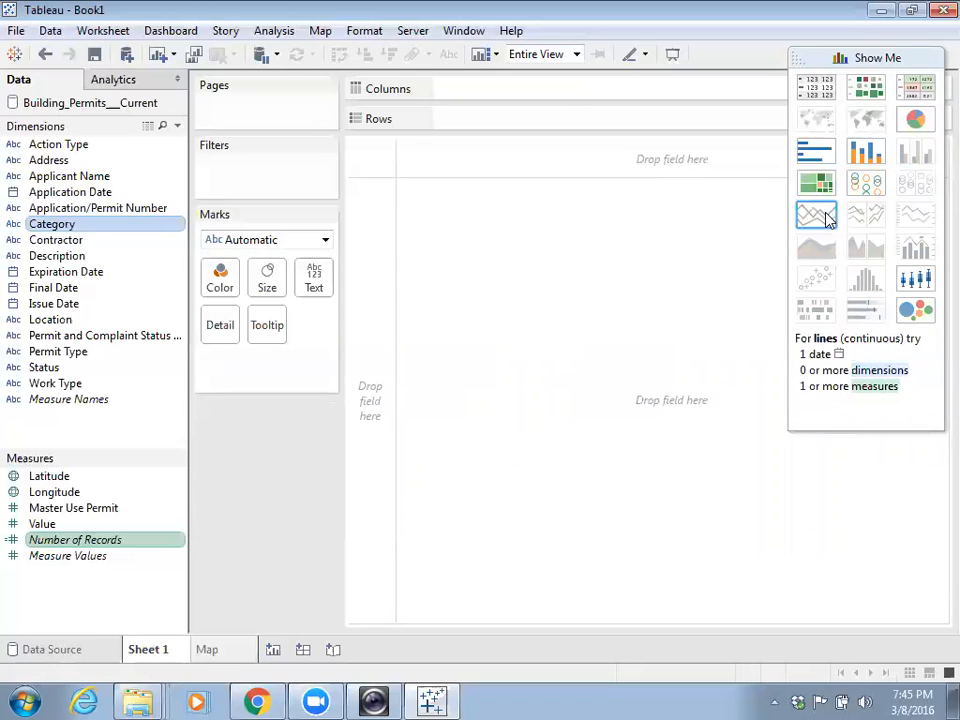
click(823, 157)
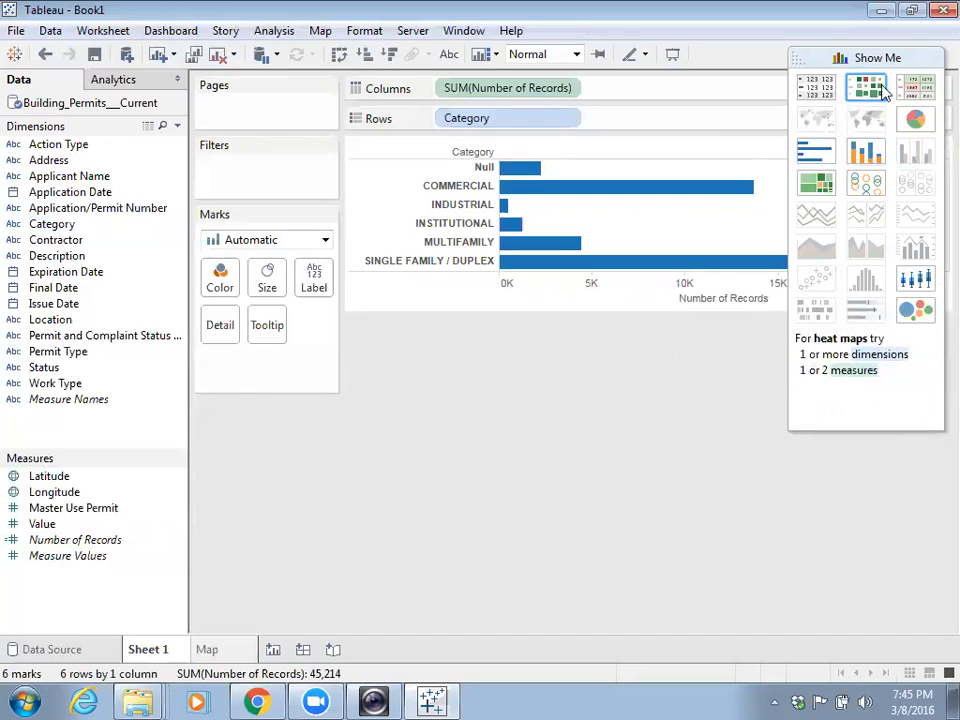
mouse_move(772, 276)
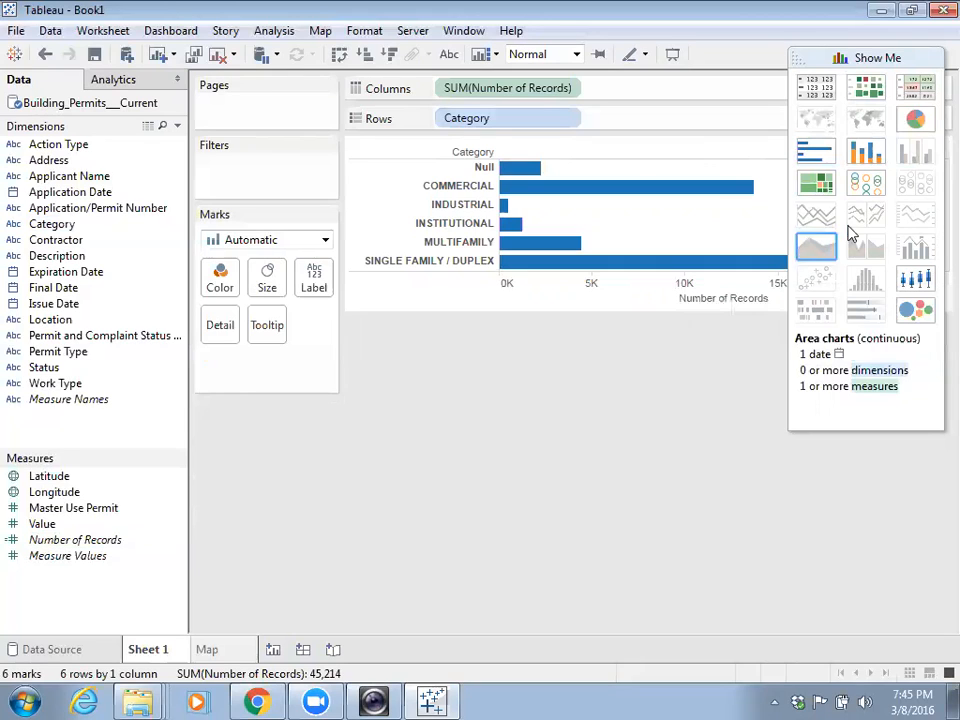
click(388, 60)
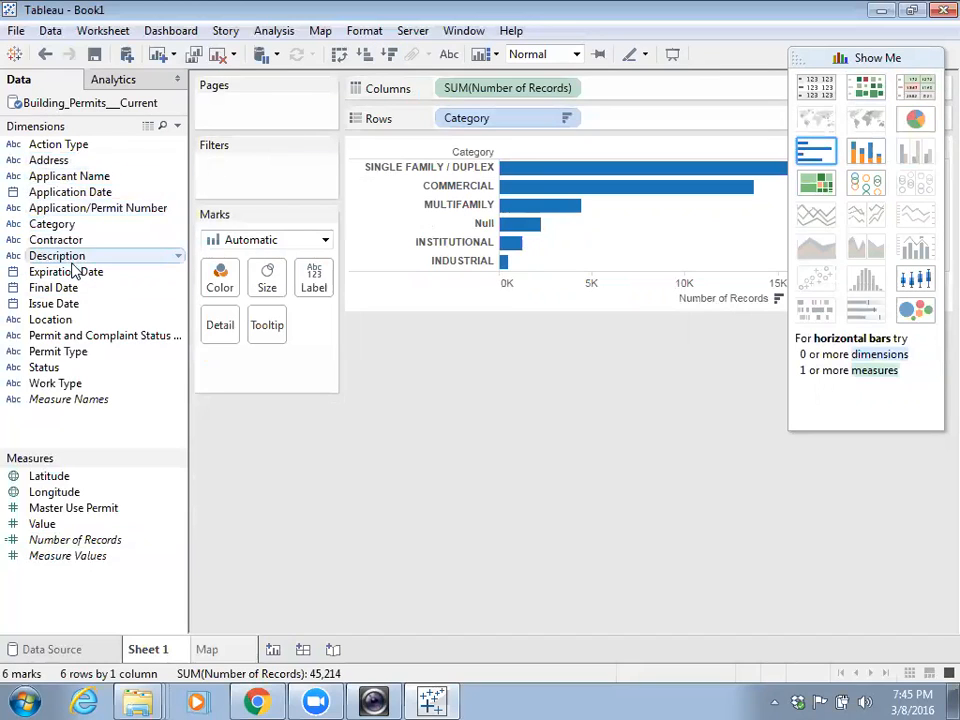
drag(47, 223, 223, 285)
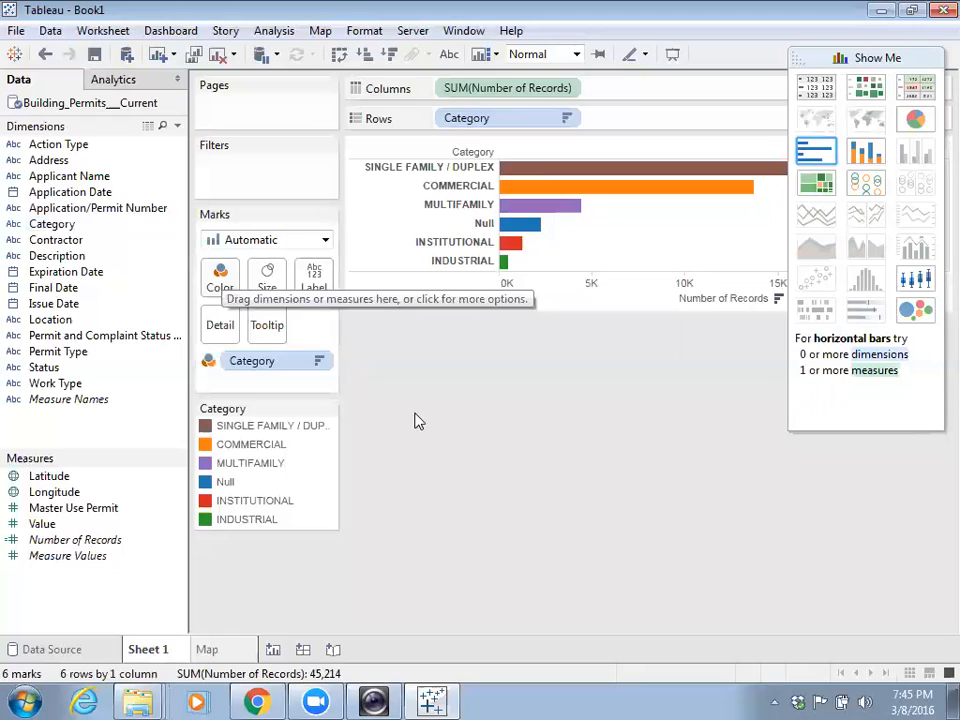
click(875, 58)
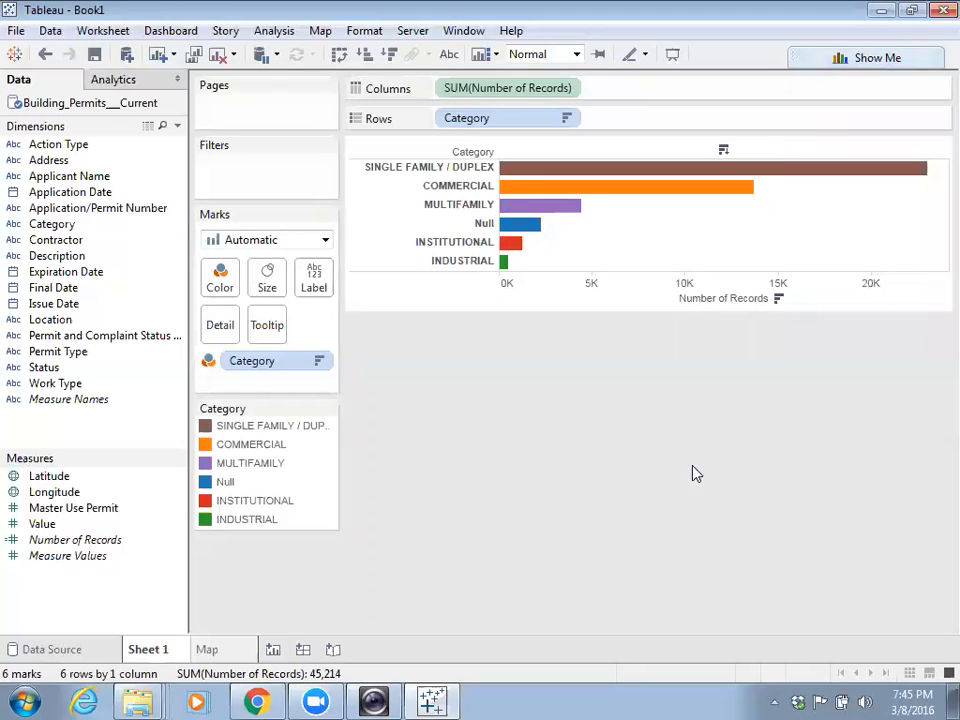
- Rename the Sheet 1 worksheet to 'Bar Chart'
double_click(148, 650)
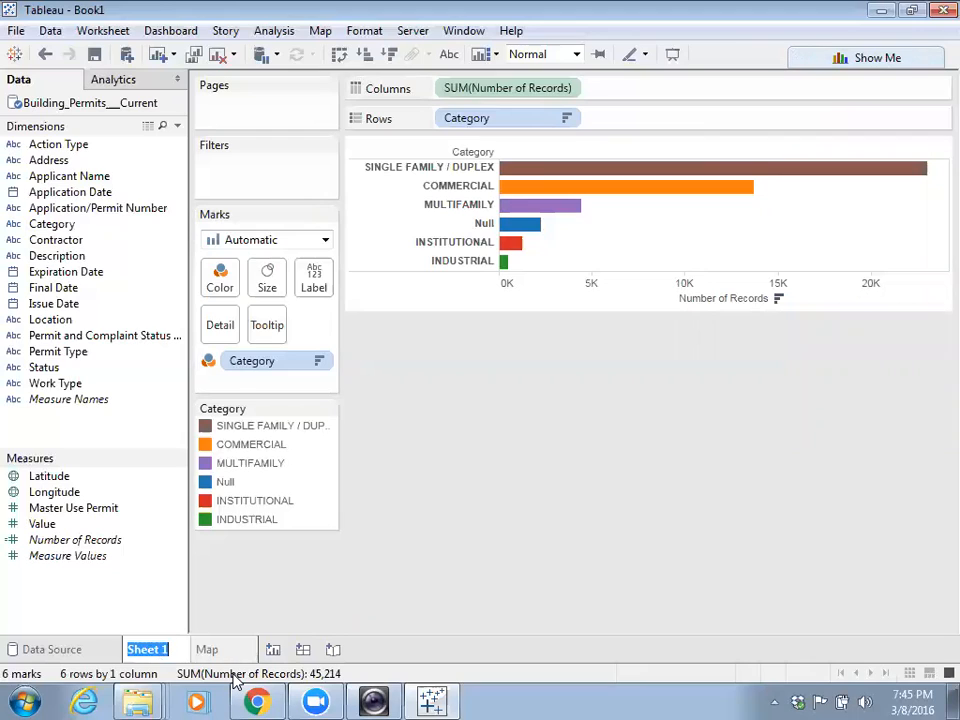
text(Bar Chaerr)
key(BackSpace)
key(BackSpace)
key(BackSpace)
text(rt)
key(Return)
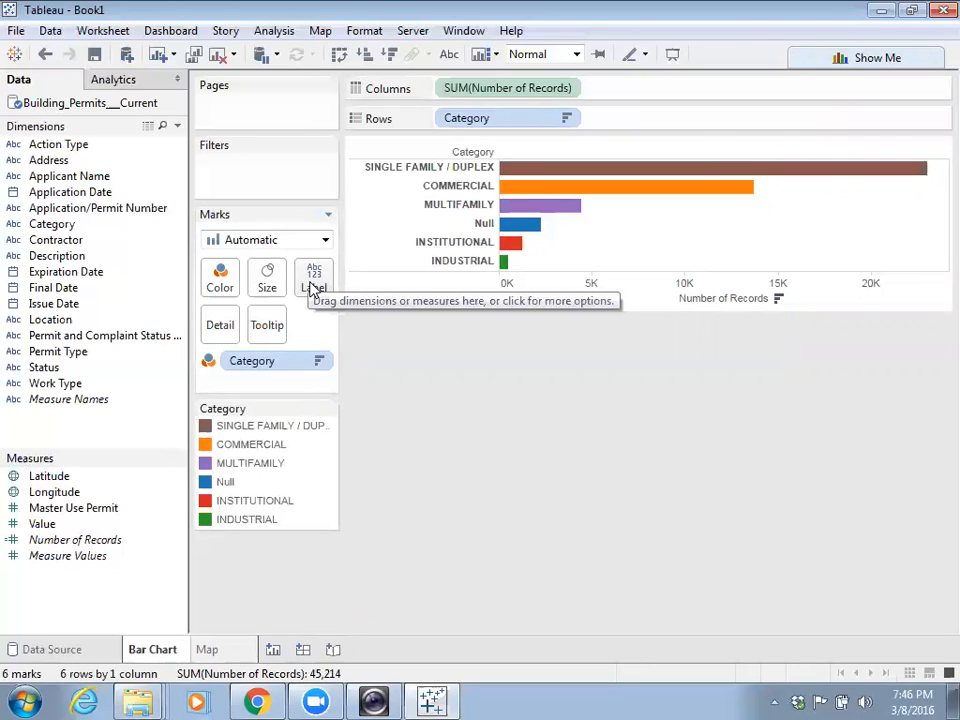
- Label each bar with SUM(Value) and inspect the SINGLE FAMILY / DUPLEX bar's format settings
drag(42, 524, 318, 284)
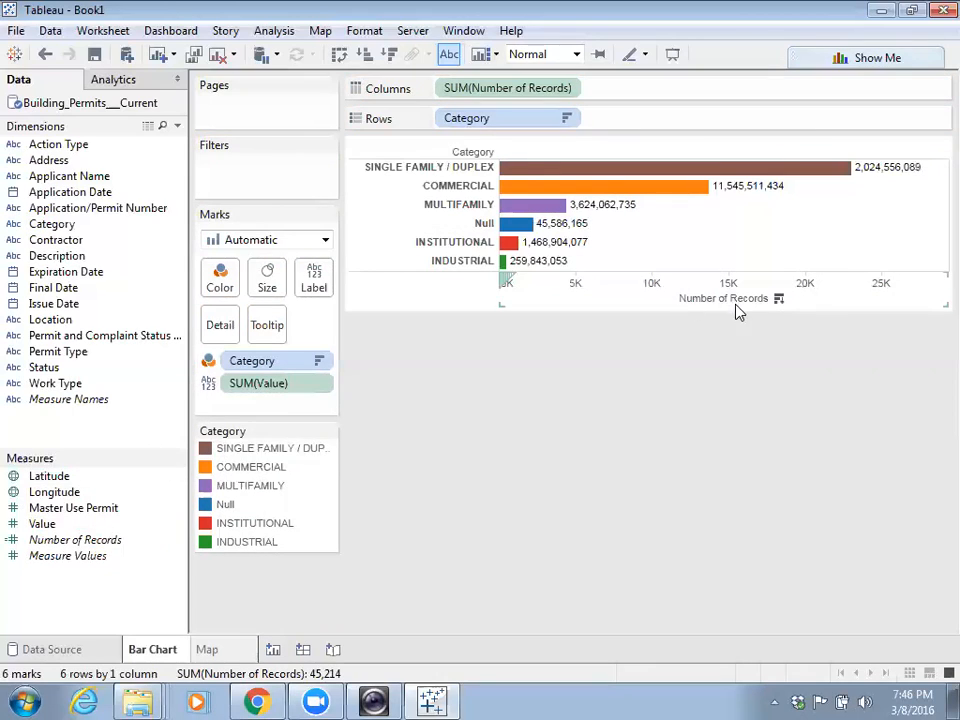
click(873, 167)
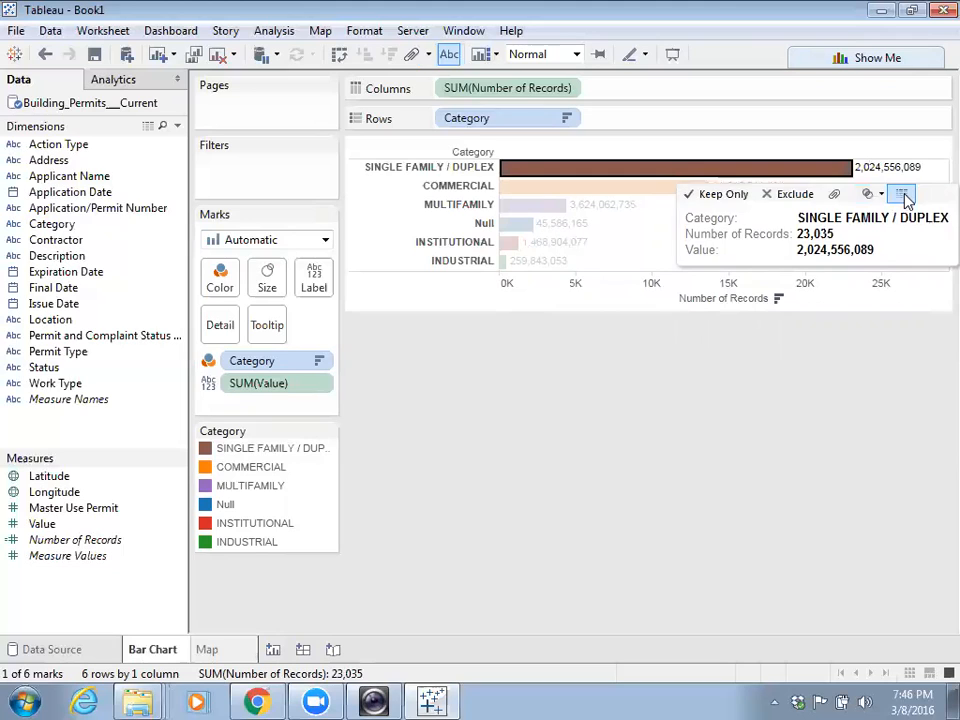
right_click(890, 167)
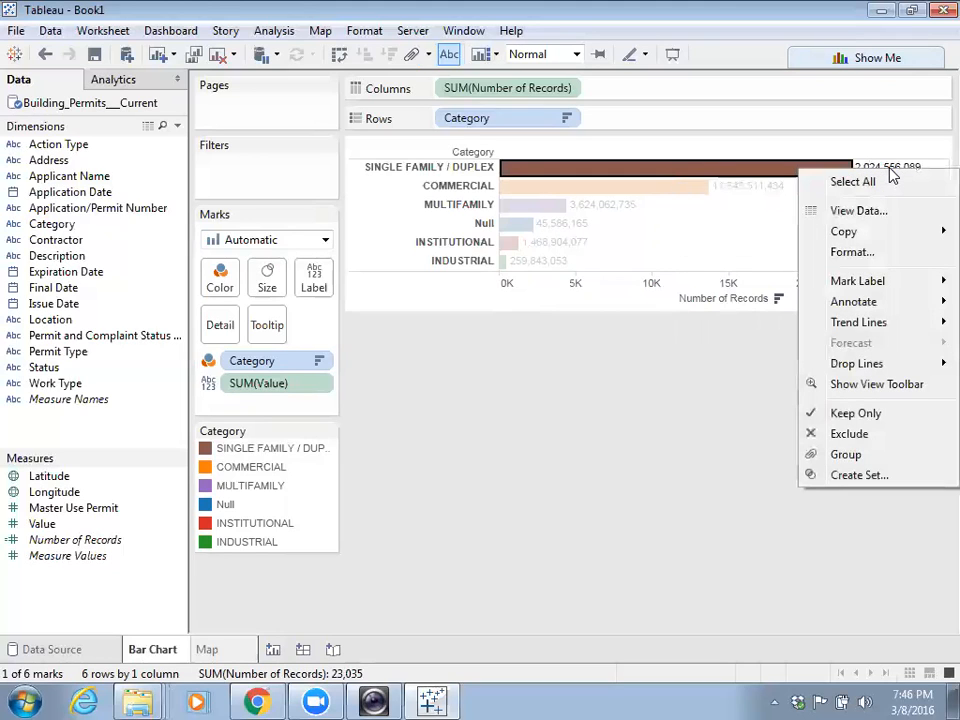
click(864, 254)
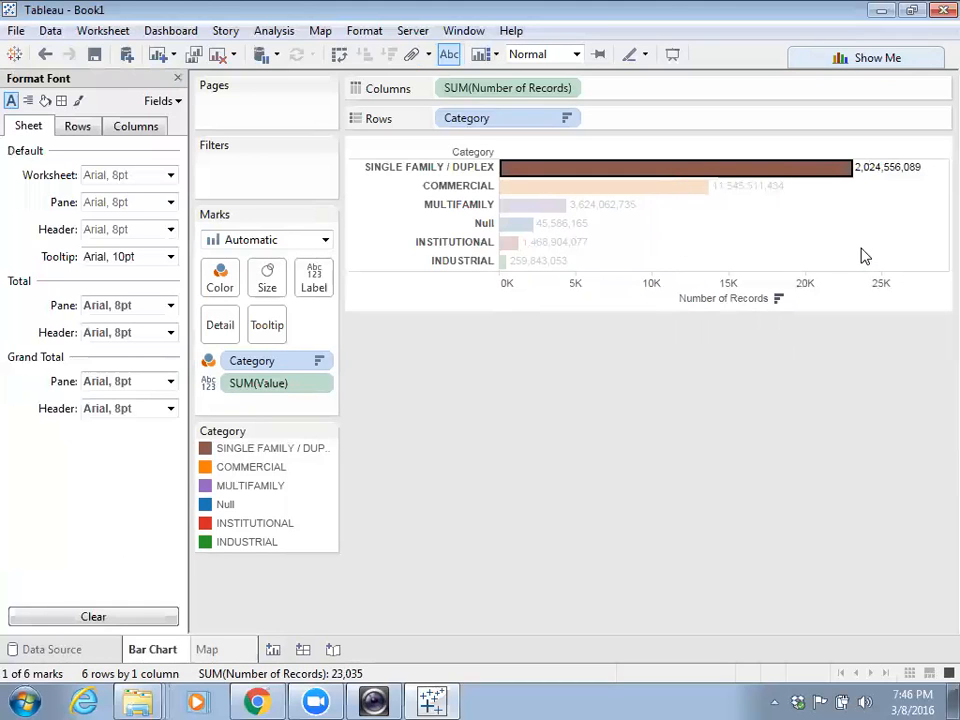
click(175, 78)
click(663, 371)
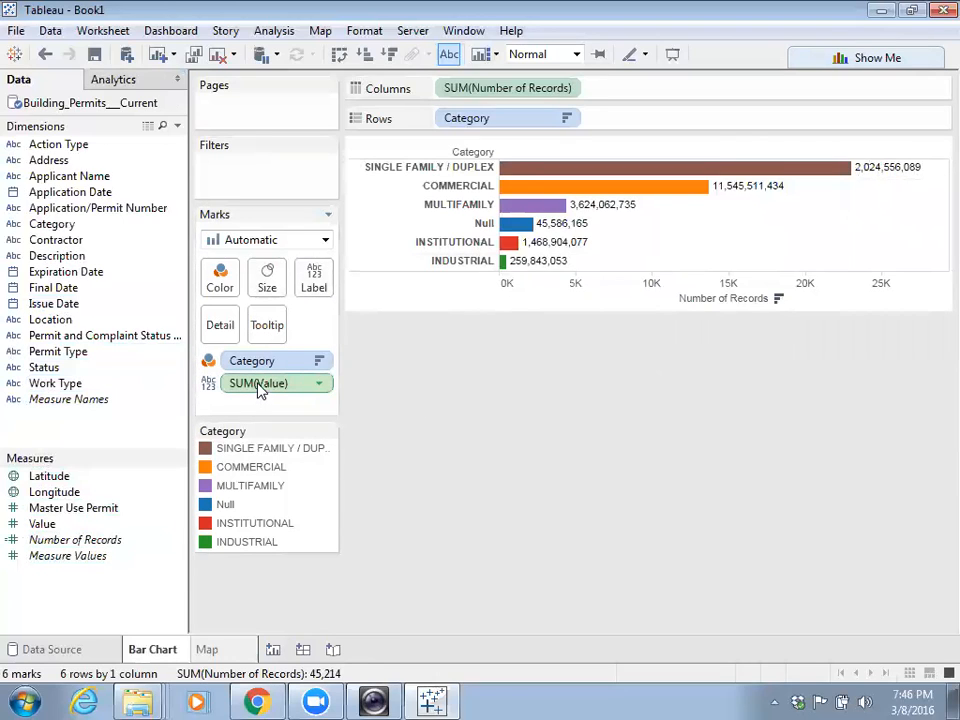
- Move SUM(Value) from Label to Tooltip so totals show only on hover
drag(258, 390, 277, 334)
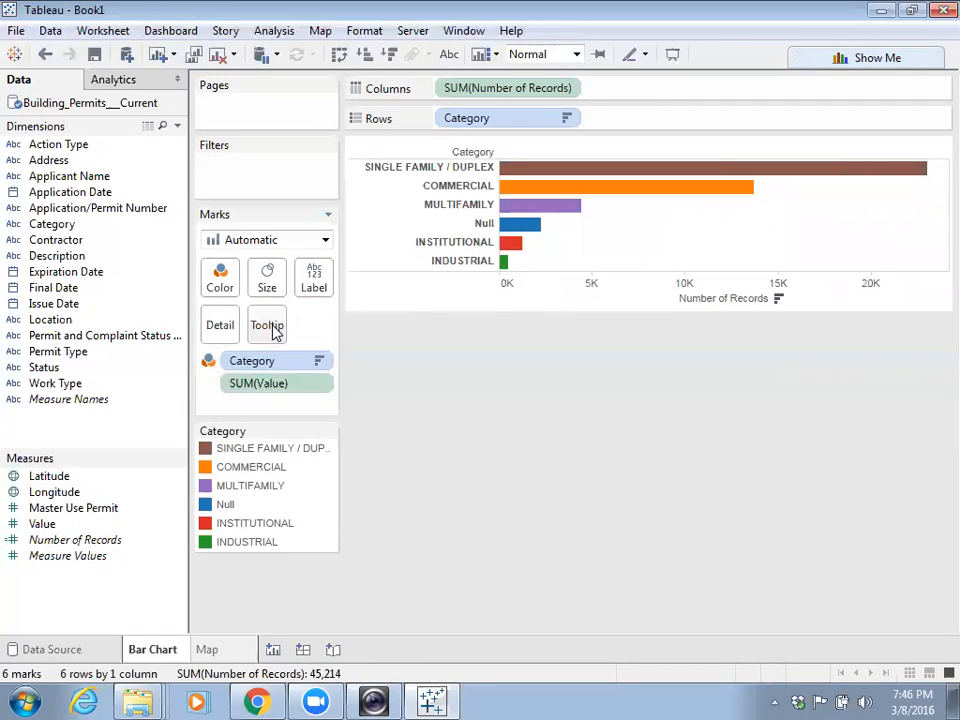
mouse_move(708, 196)
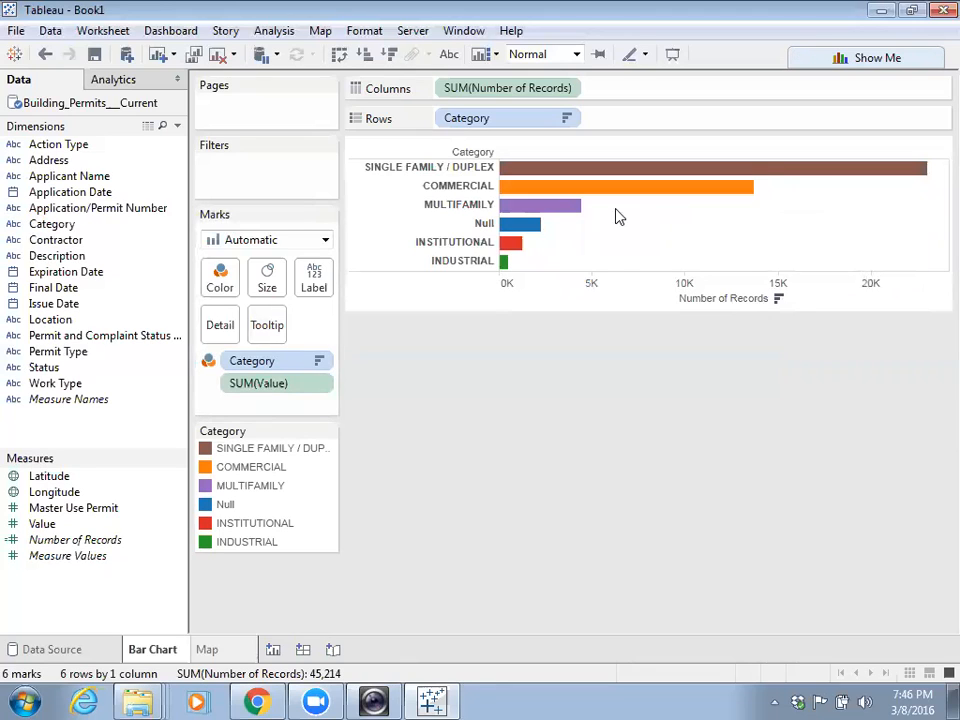
mouse_move(566, 208)
- Add a new empty Sheet 3, then return to the Map sheet
click(273, 650)
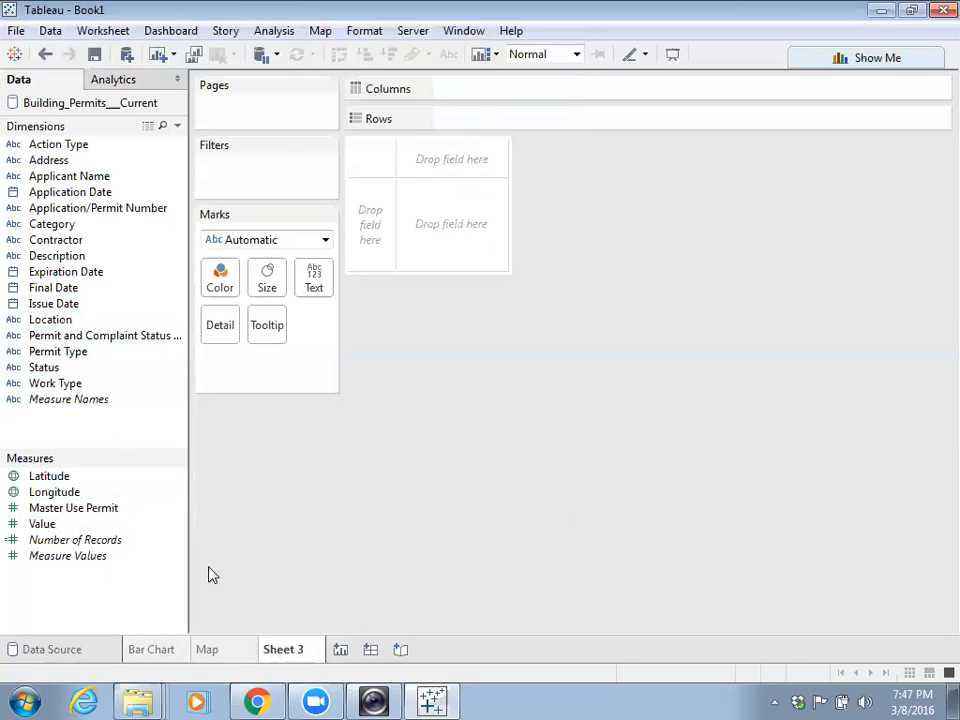
click(208, 649)
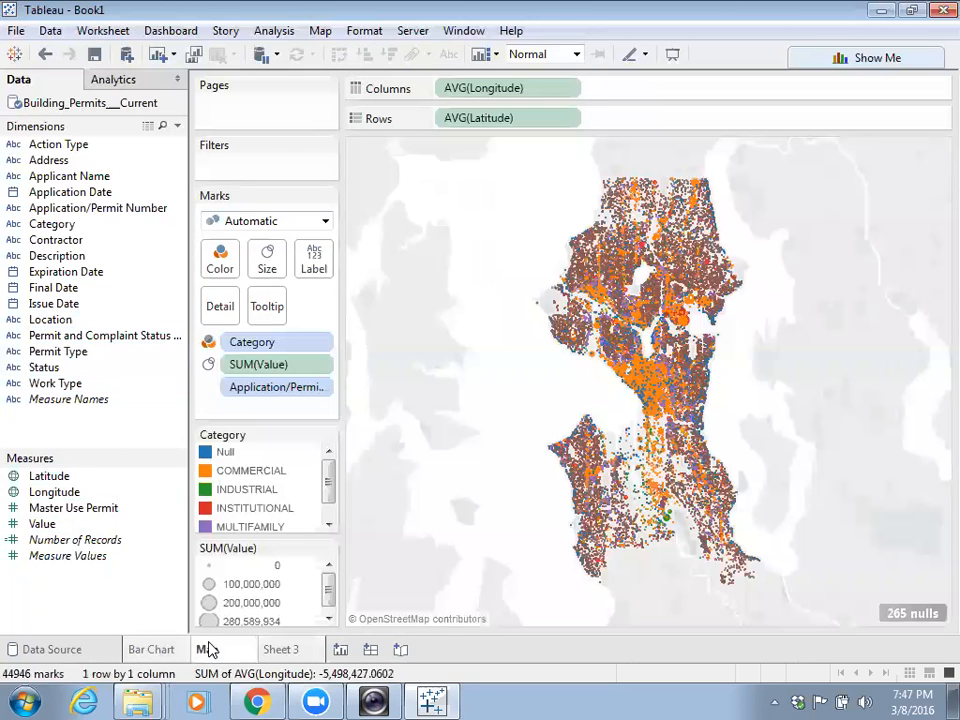
click(168, 652)
click(218, 651)
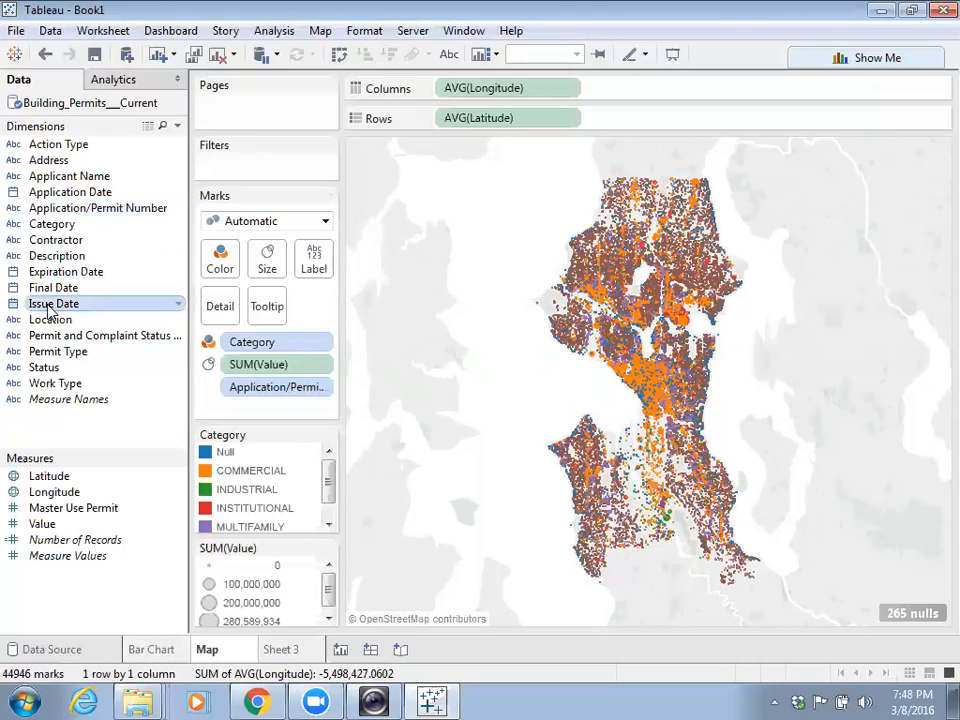
- Make Issue Date continuous and add it to the Map as a range-of-dates filter
click(178, 304)
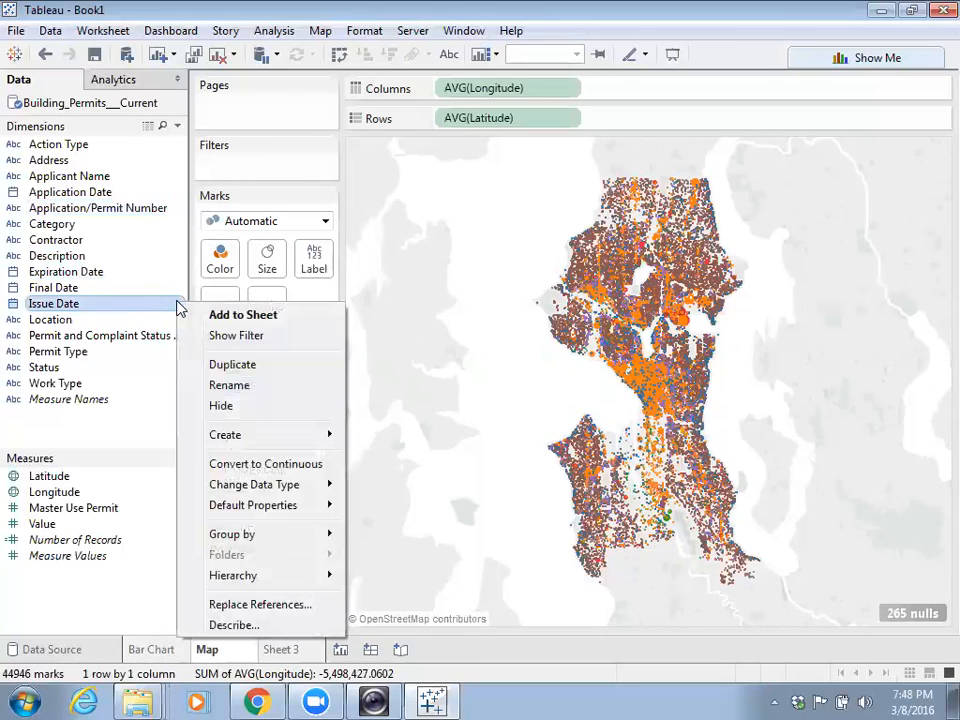
click(270, 466)
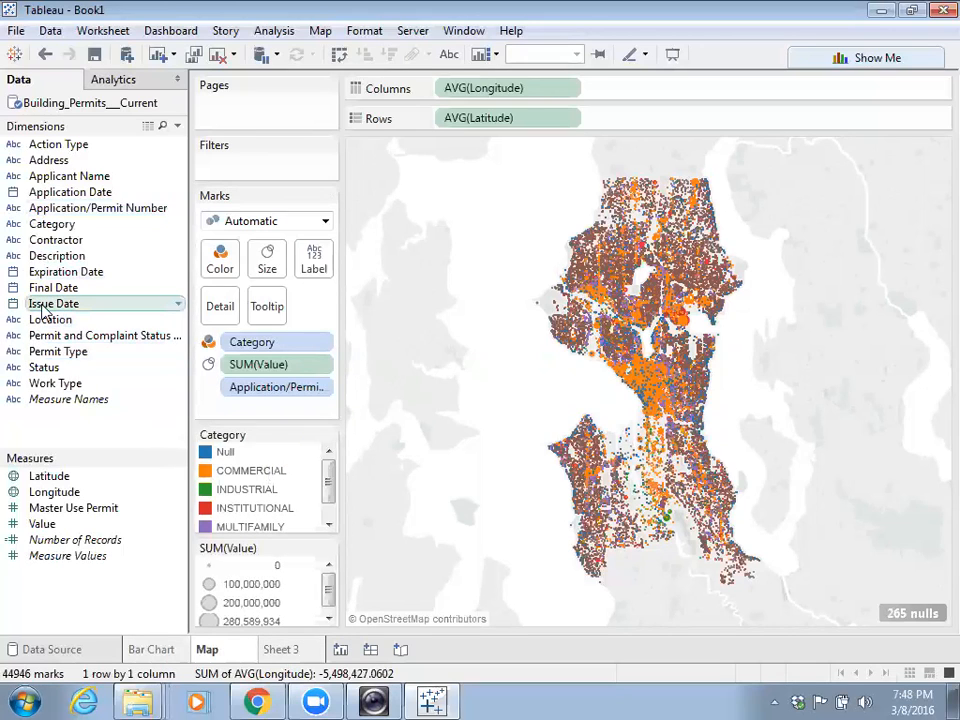
drag(45, 304, 248, 174)
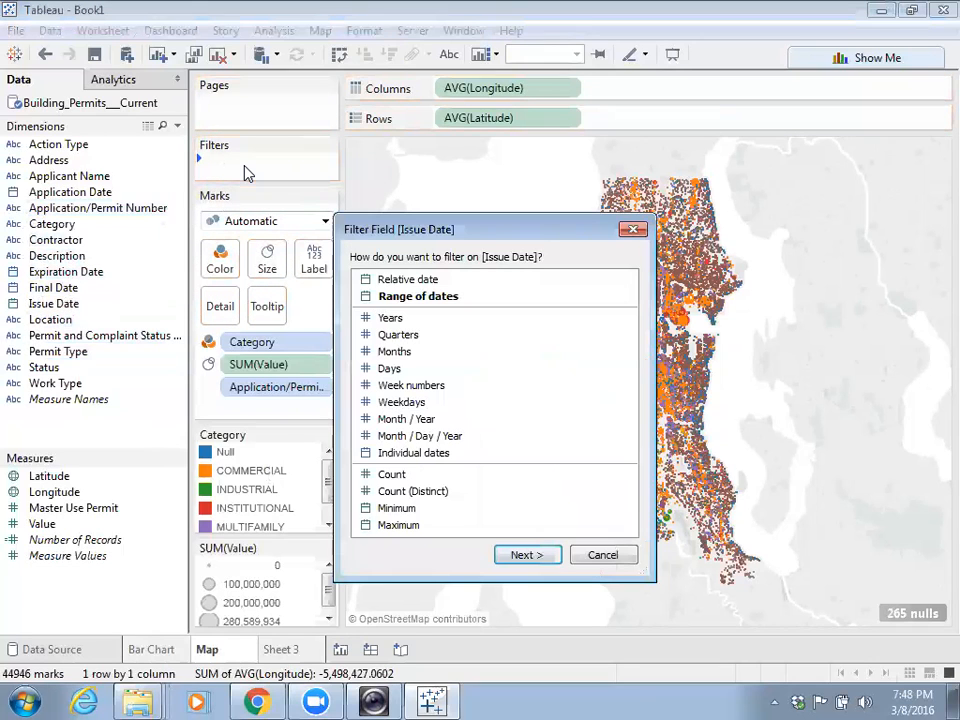
click(417, 298)
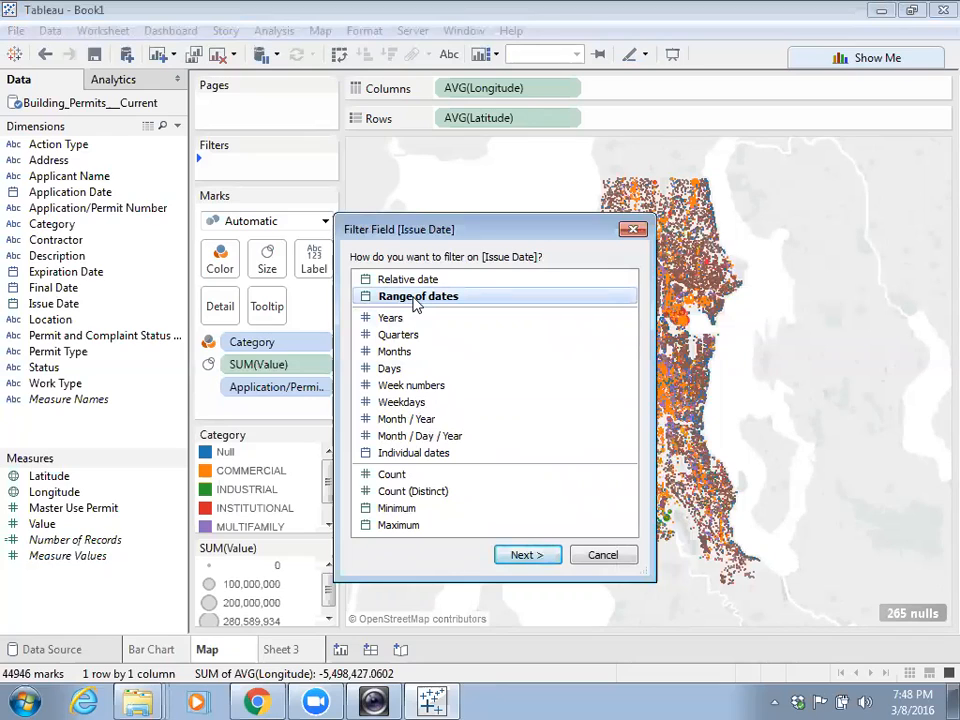
click(524, 555)
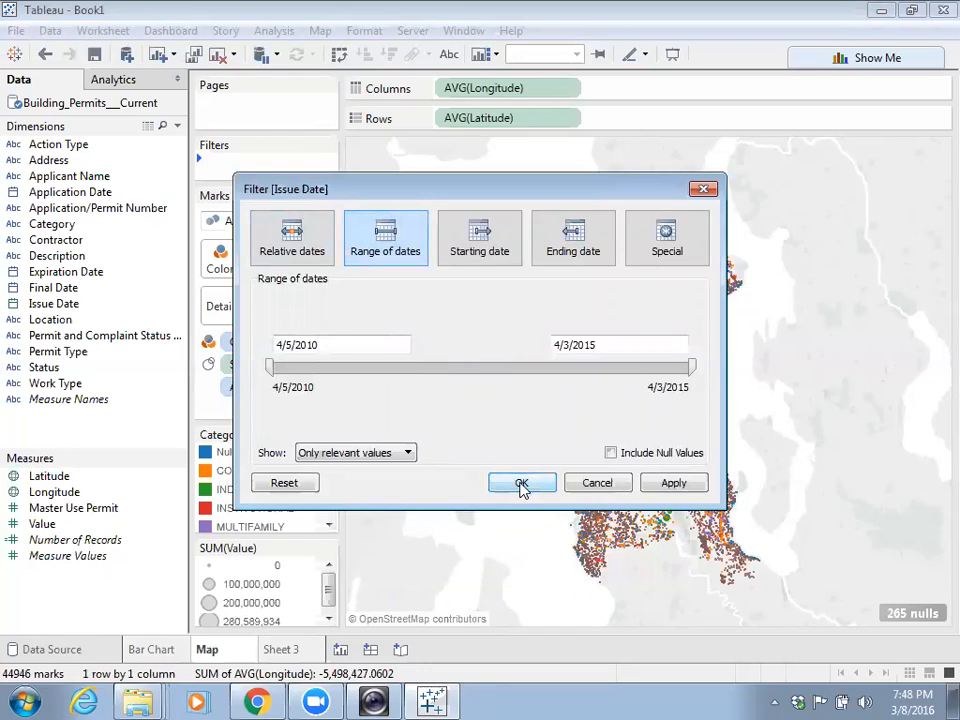
click(669, 484)
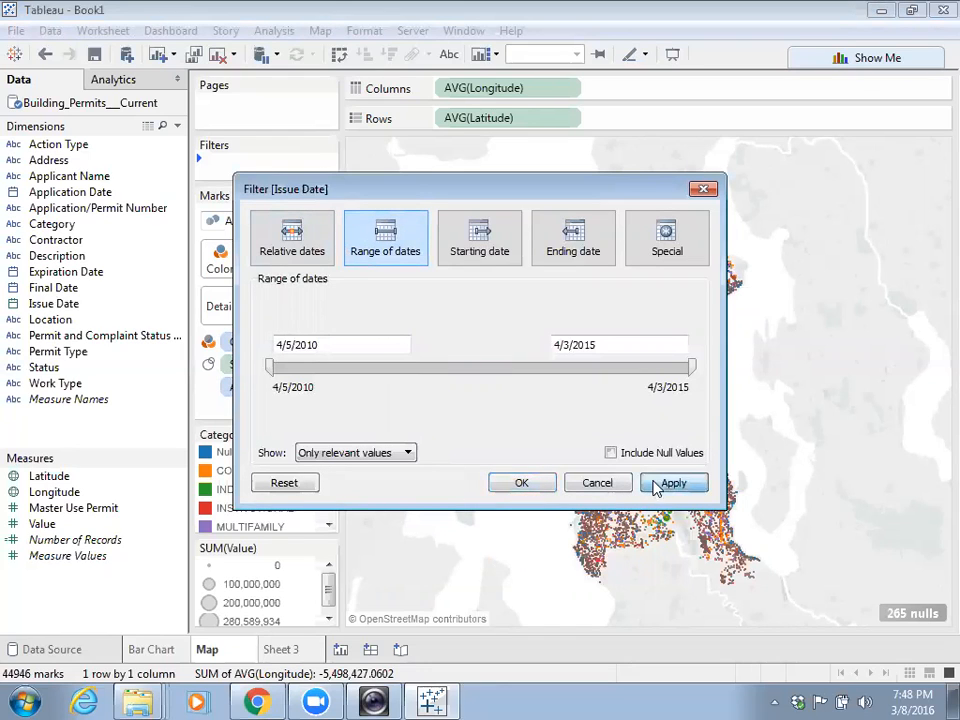
click(521, 484)
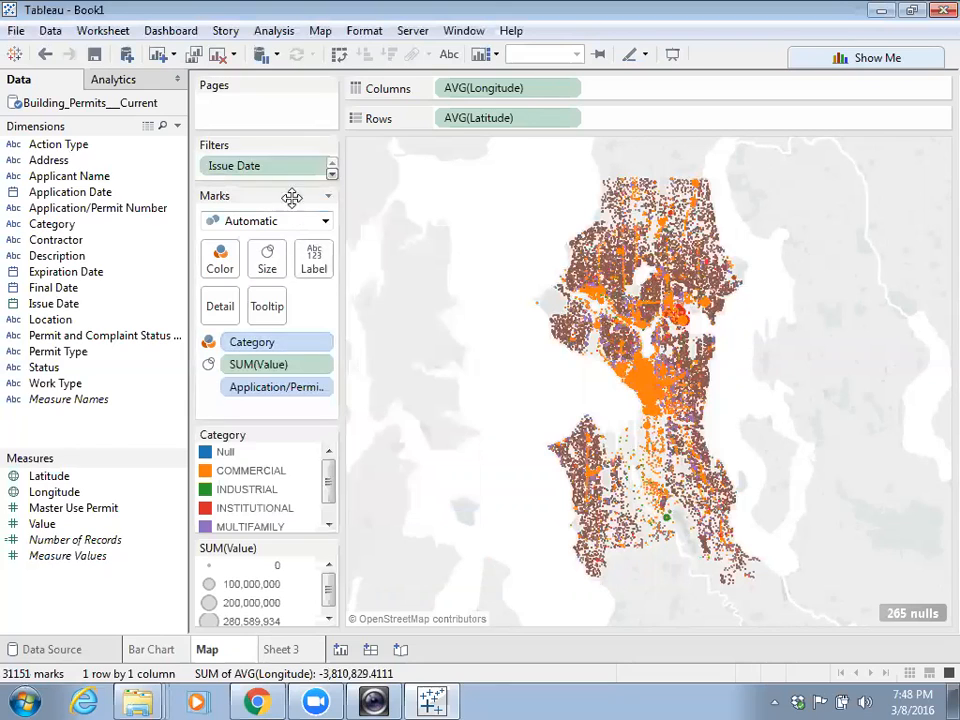
- Show the Issue Date range slider and test it between 4/5/2010 and 4/3/2015
click(322, 167)
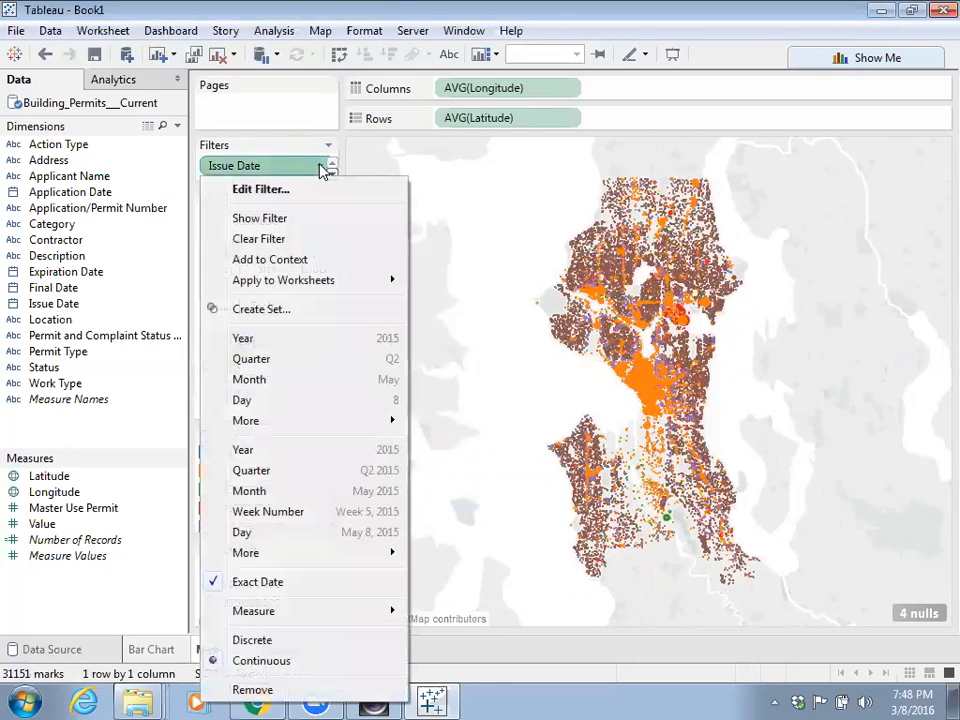
click(311, 219)
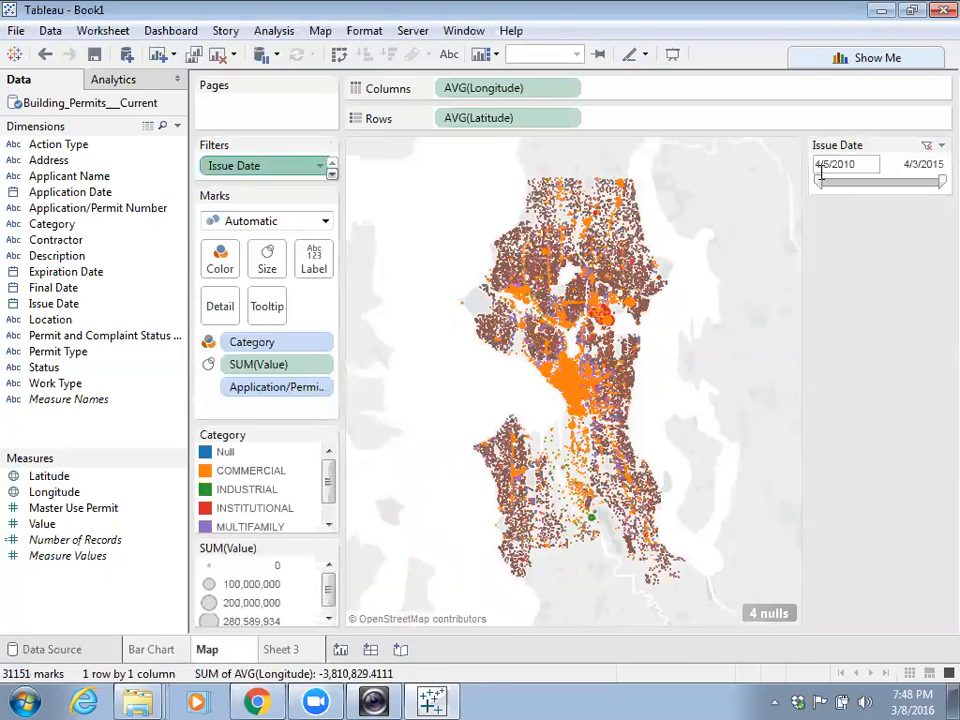
drag(818, 181, 846, 181)
drag(938, 180, 886, 240)
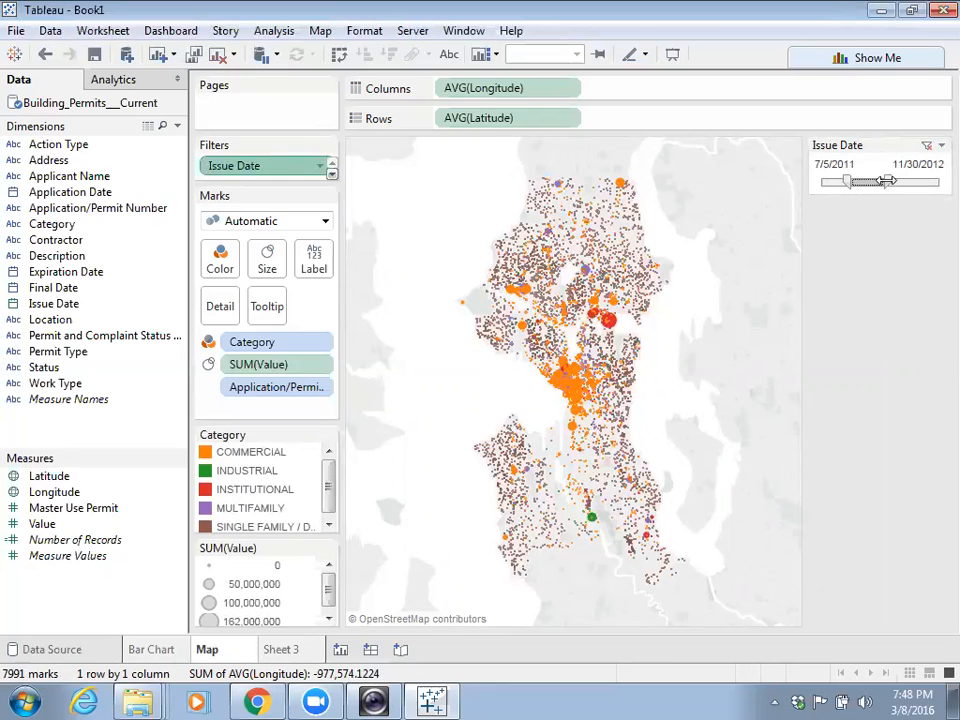
drag(887, 182, 938, 182)
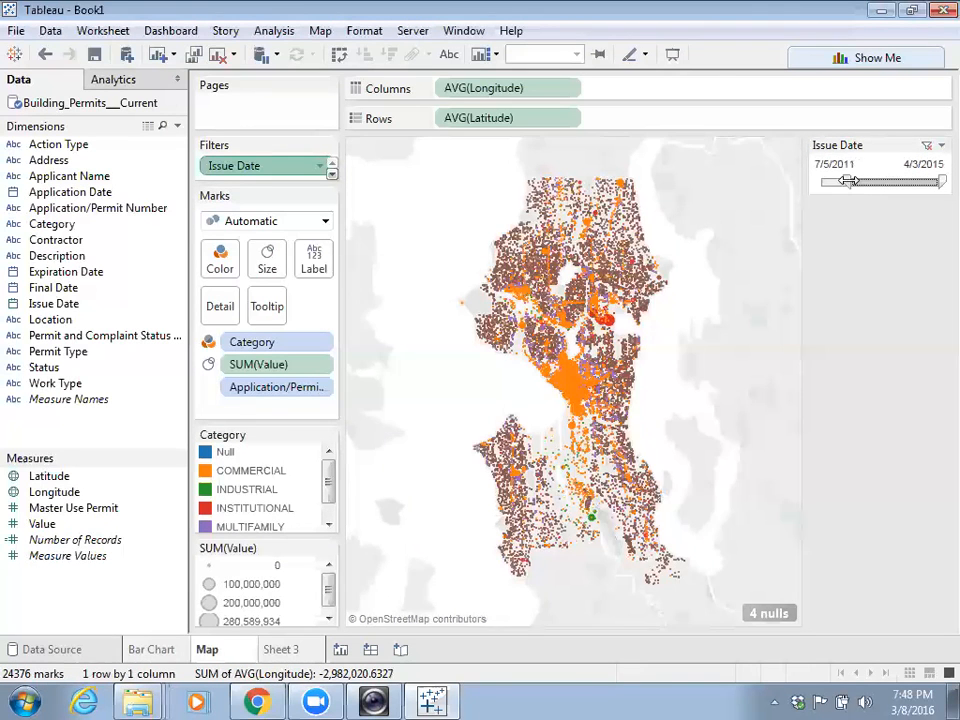
drag(850, 182, 774, 181)
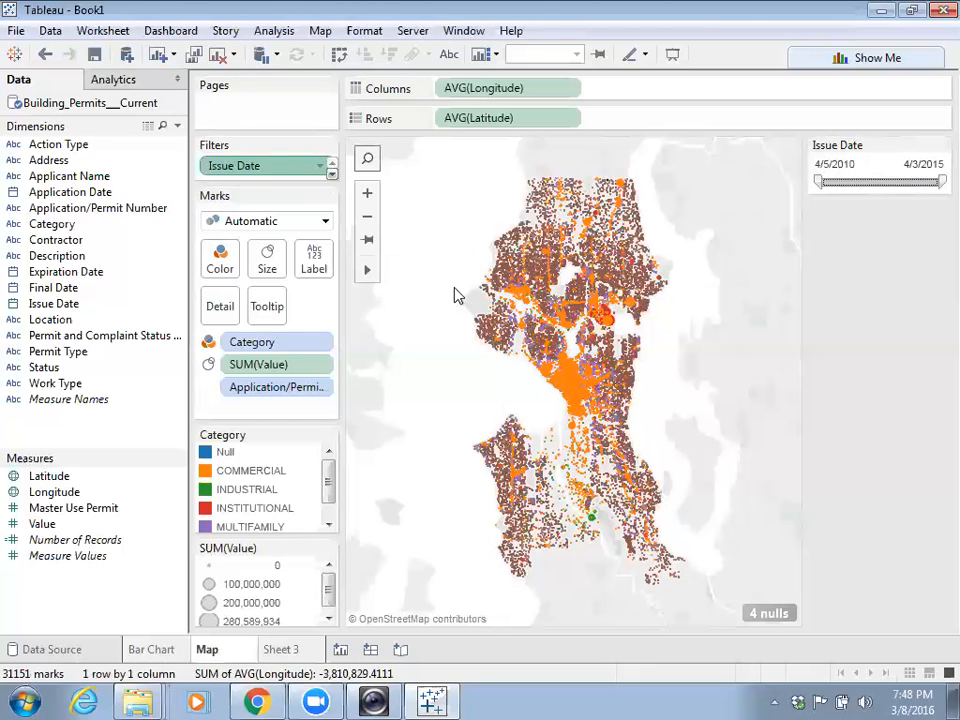
- On Sheet 3, plot Number of Records against year of Issue Date as a line
click(286, 651)
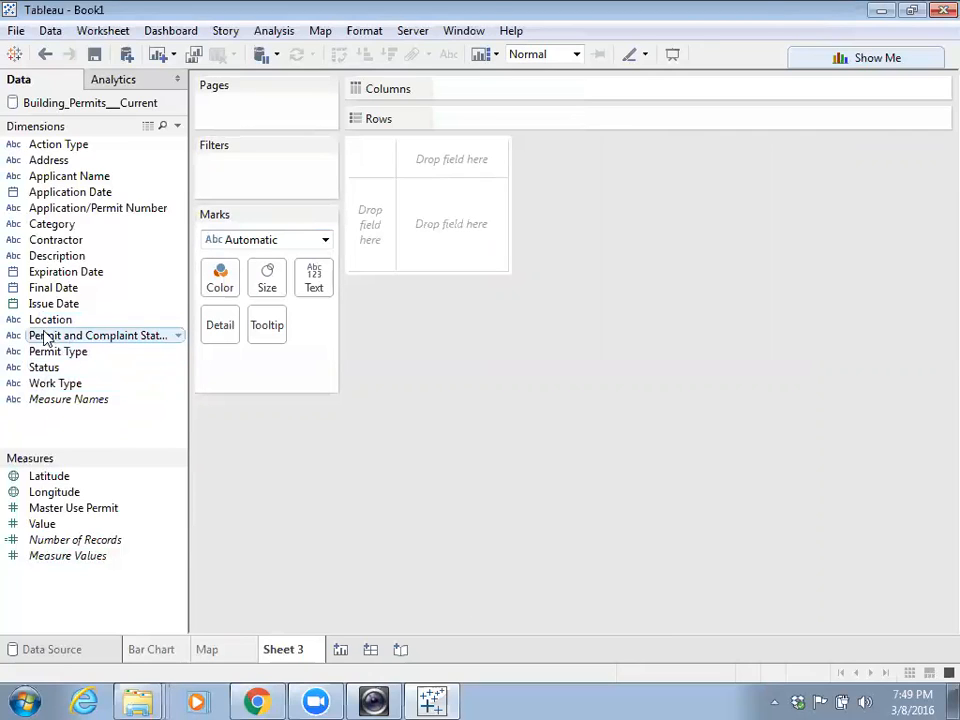
mouse_move(55, 306)
mouse_down()
mouse_move(381, 150)
mouse_move(455, 100)
mouse_move(476, 101)
mouse_up()
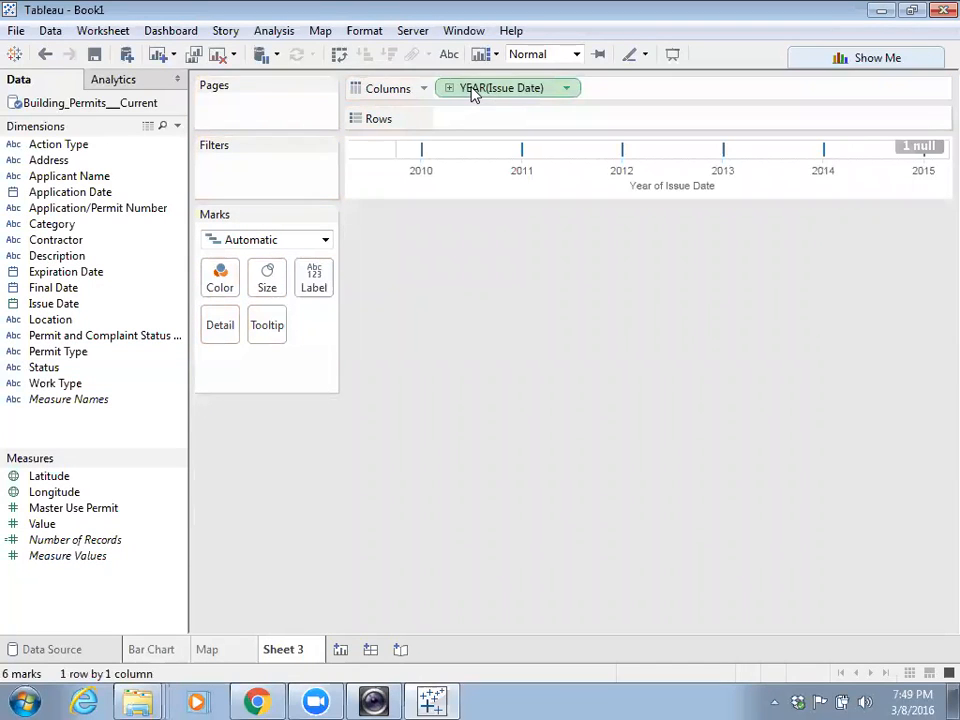
drag(53, 545, 478, 131)
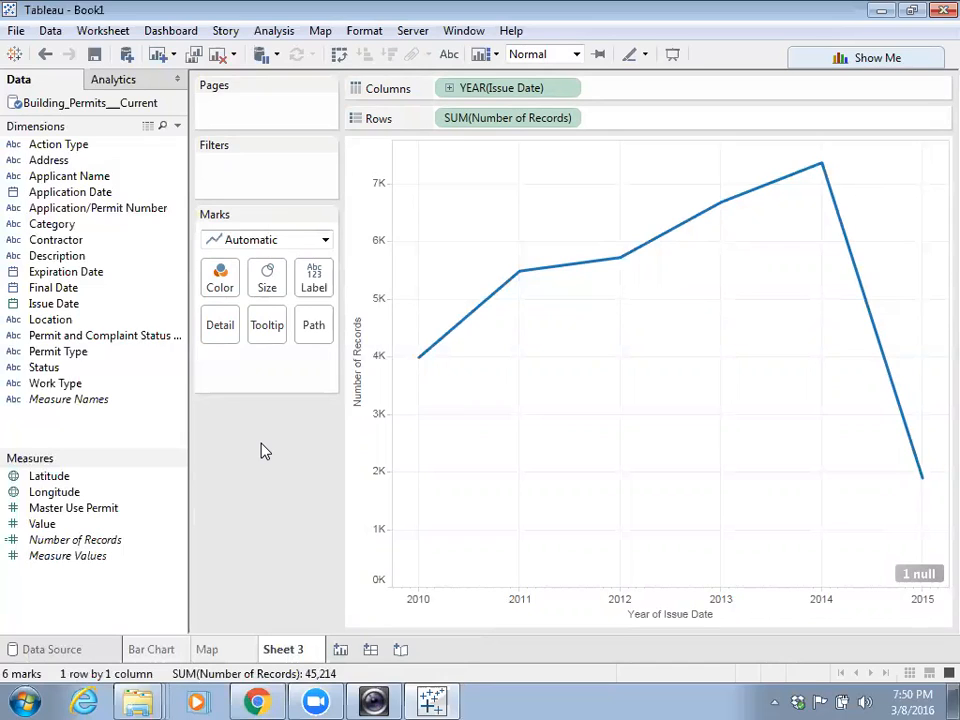
- Drill the Issue Date axis from year through quarter down to continuous month
click(450, 90)
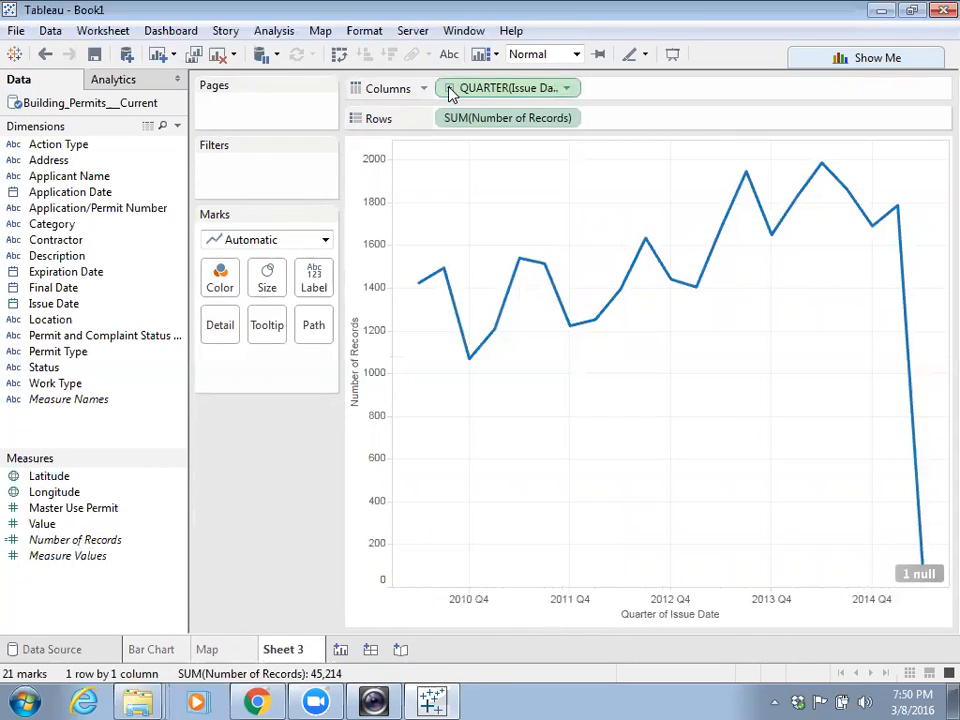
click(450, 90)
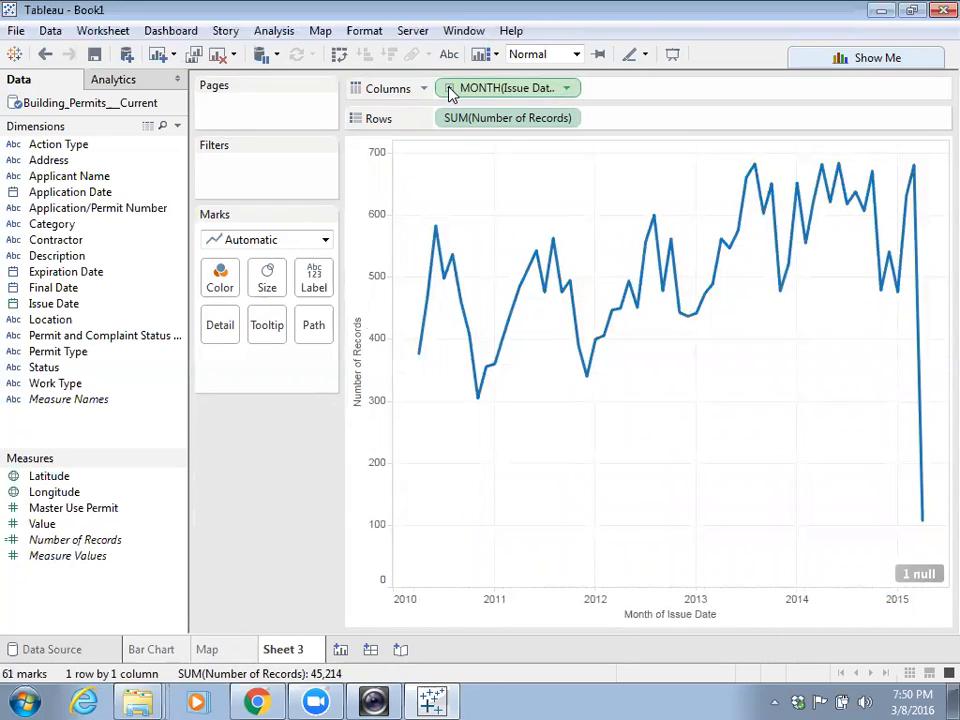
click(566, 89)
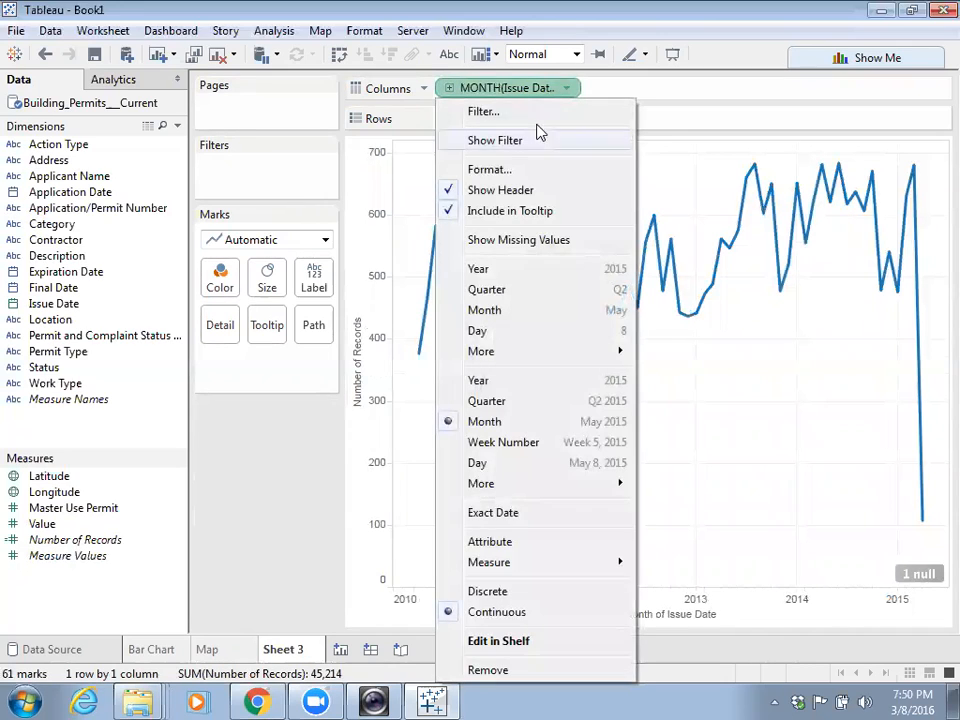
click(486, 424)
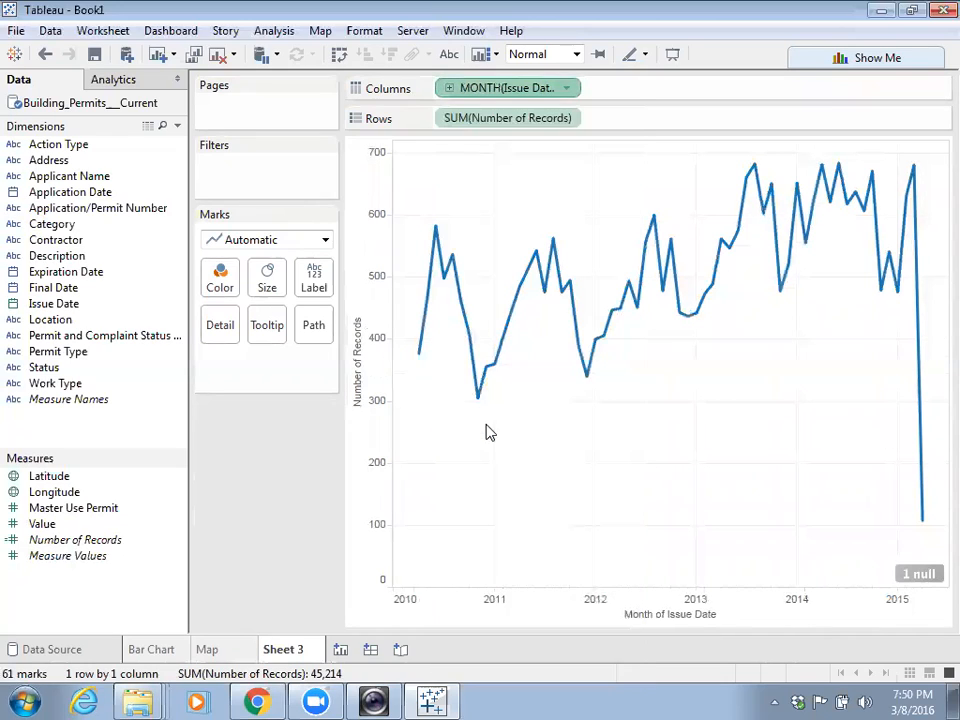
mouse_move(914, 366)
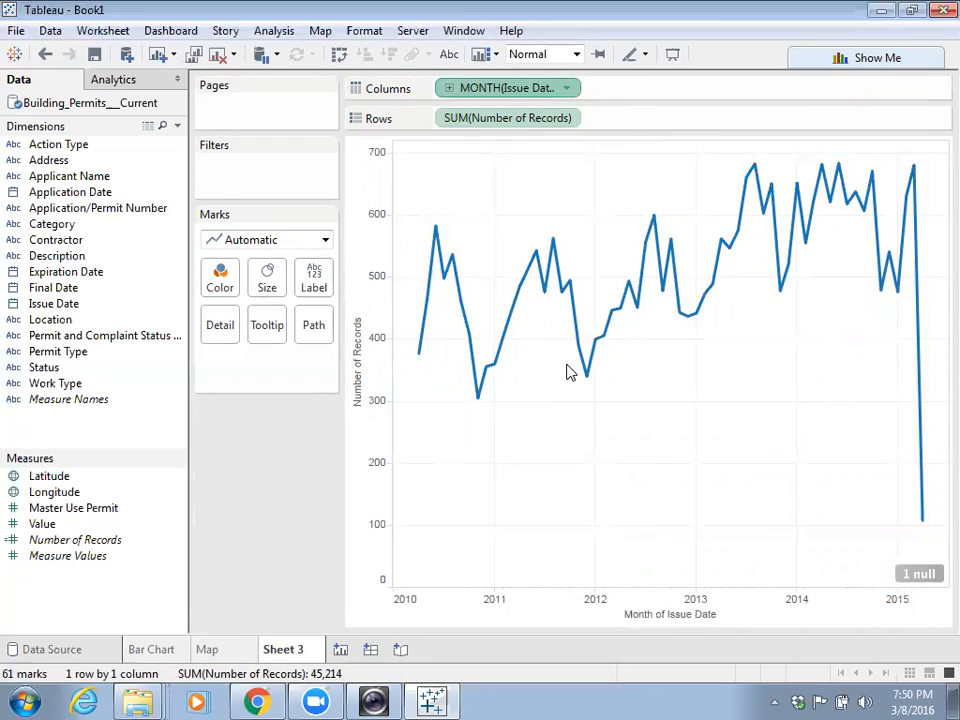
mouse_move(478, 404)
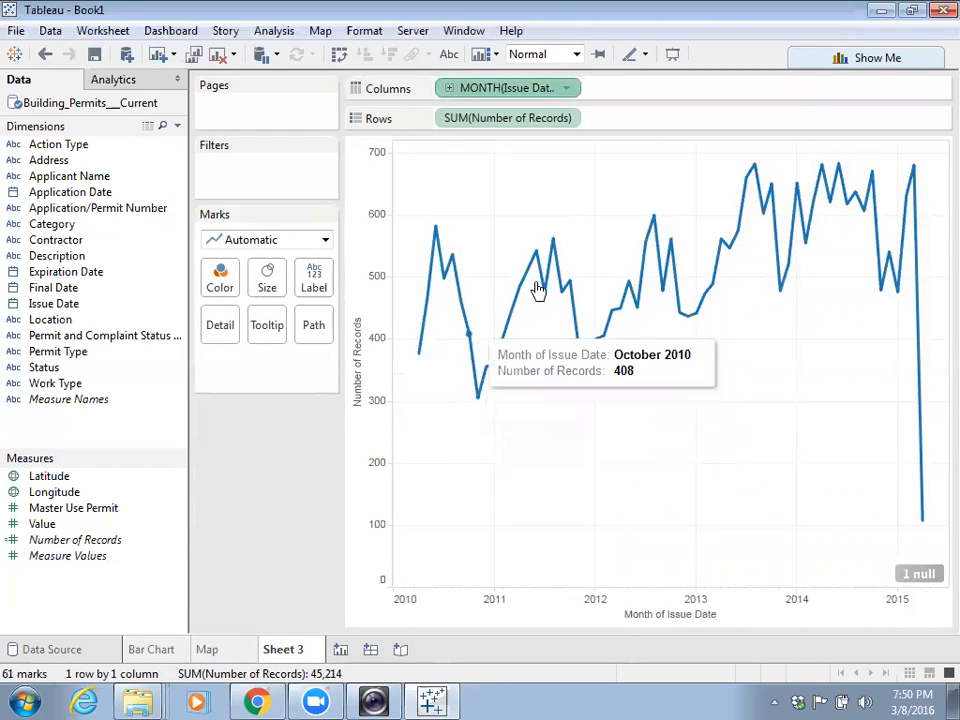
mouse_move(540, 262)
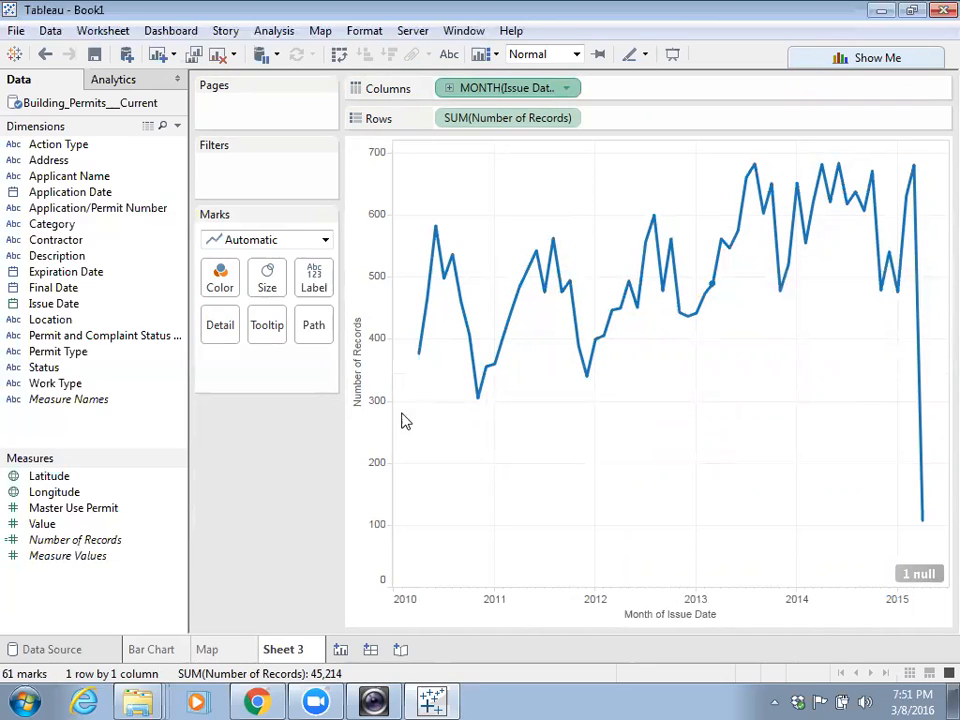
- Put Category on Color to draw a separate line per permit category
drag(50, 224, 229, 286)
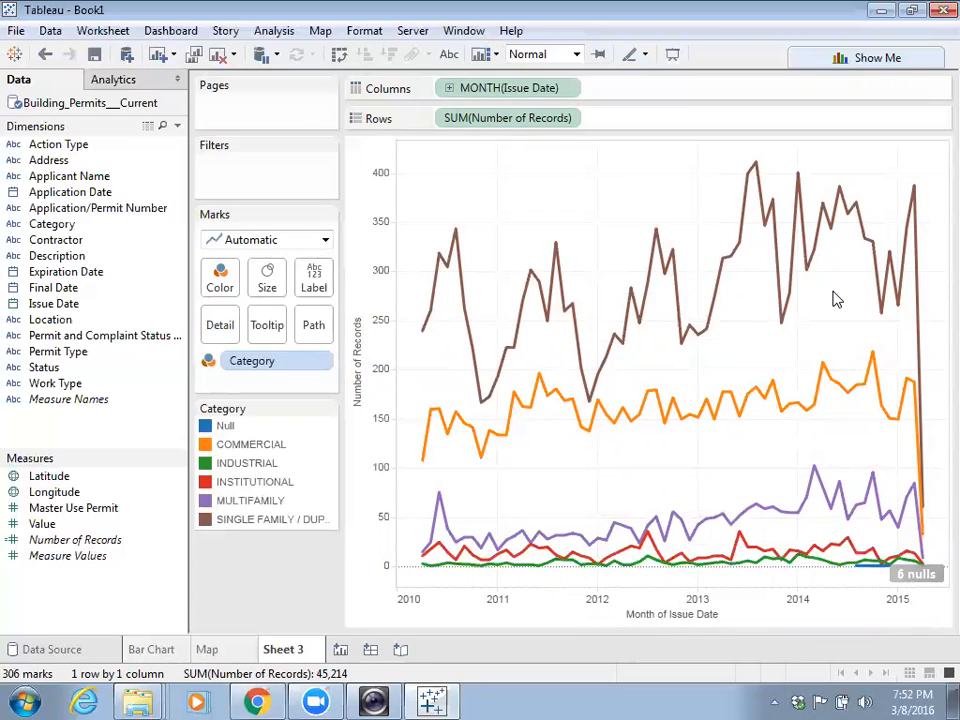
- Rename Sheet 3 to 'Time Line'
double_click(298, 650)
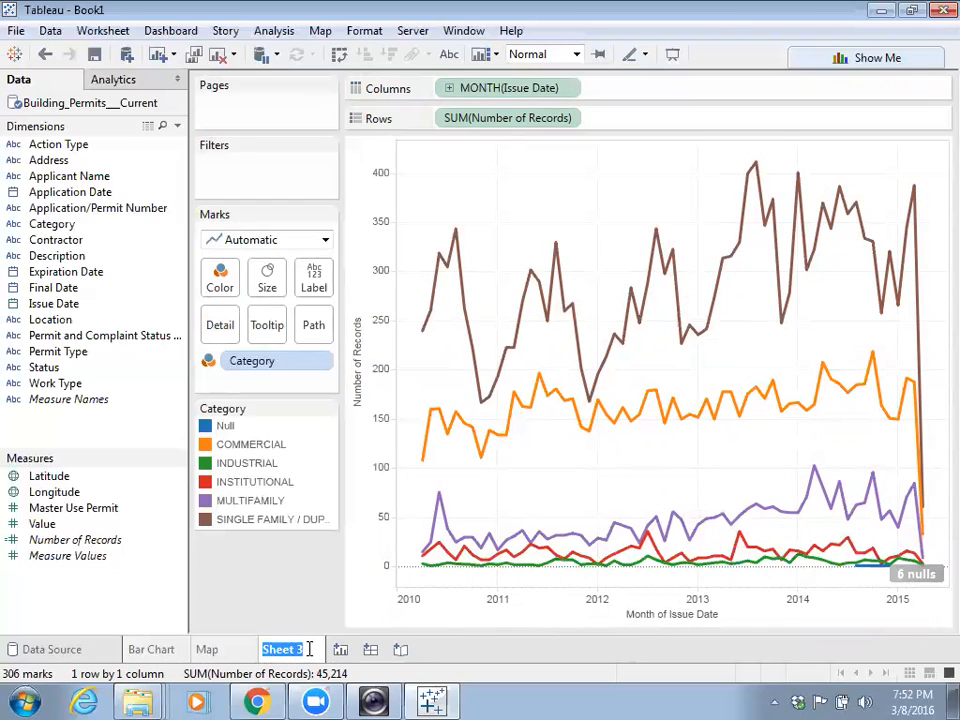
text(Time )
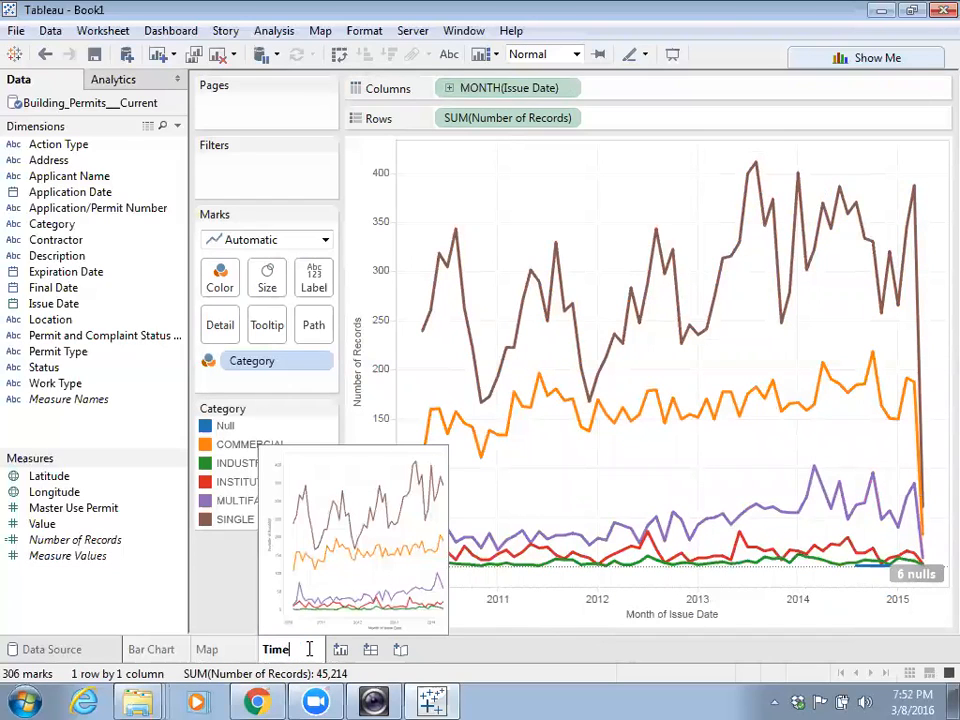
text(Line)
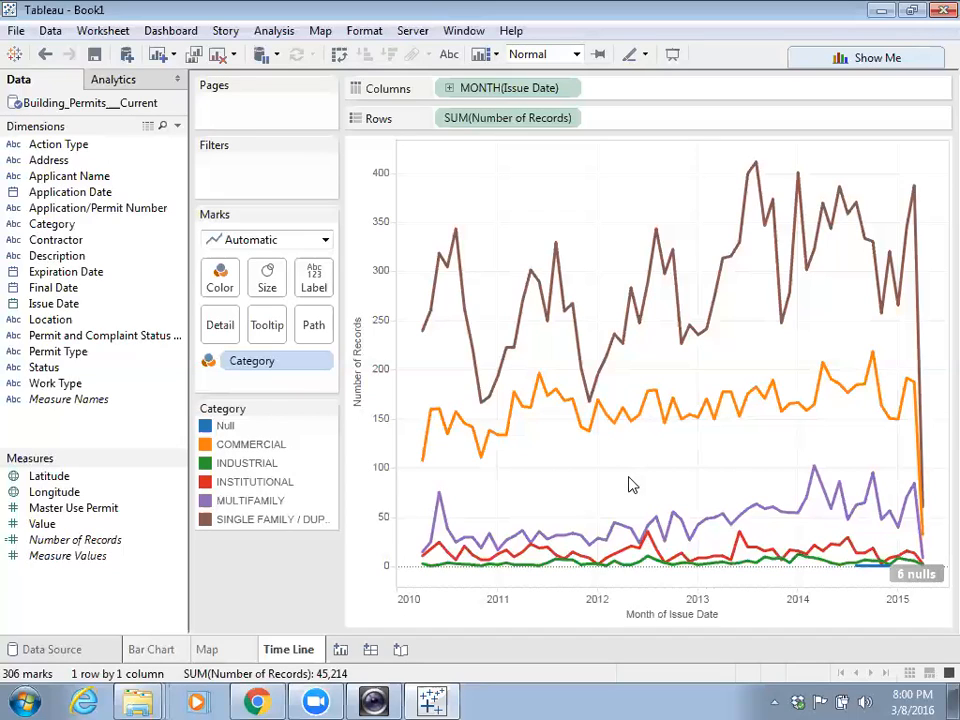
- Create a new dashboard and rename its tab from Dashboard 1 to 'Building Seattle'
click(371, 651)
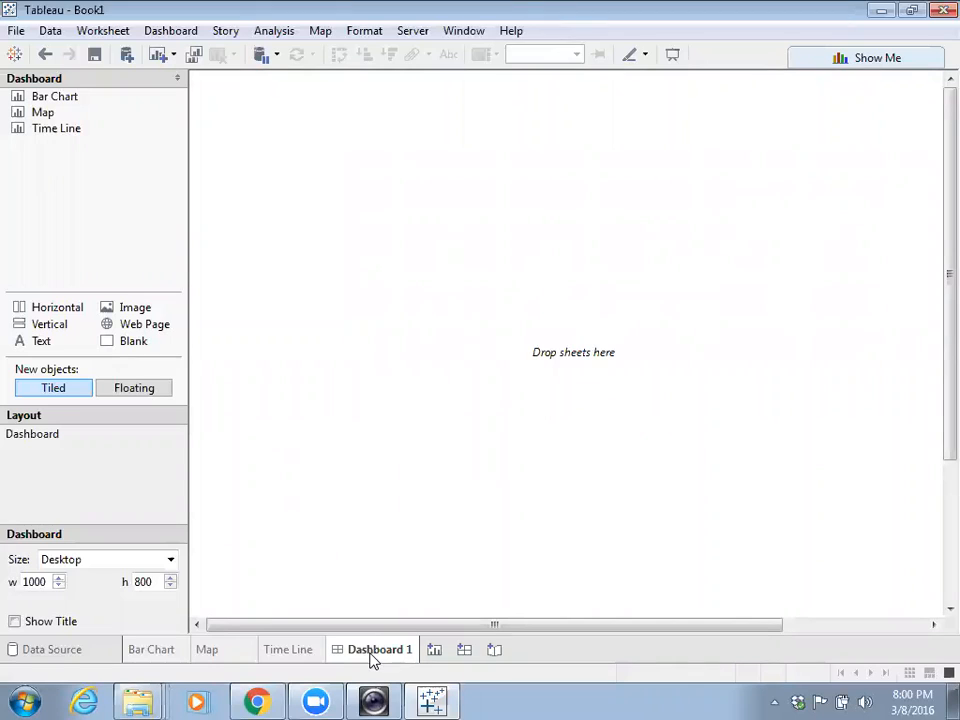
double_click(396, 658)
text(Building S)
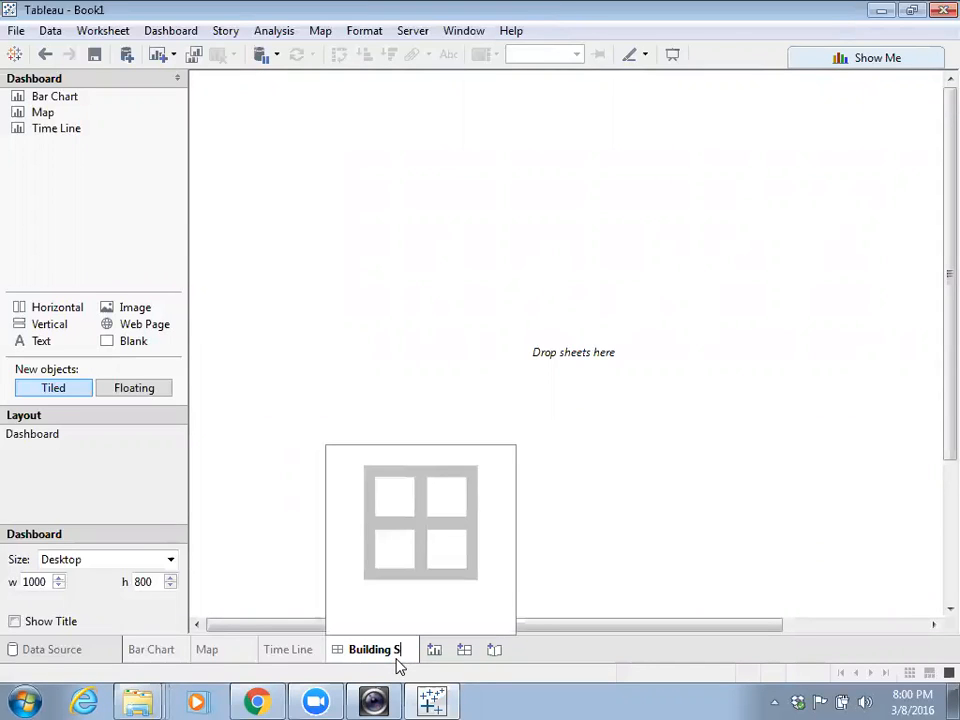
text(eattle)
key(Return)
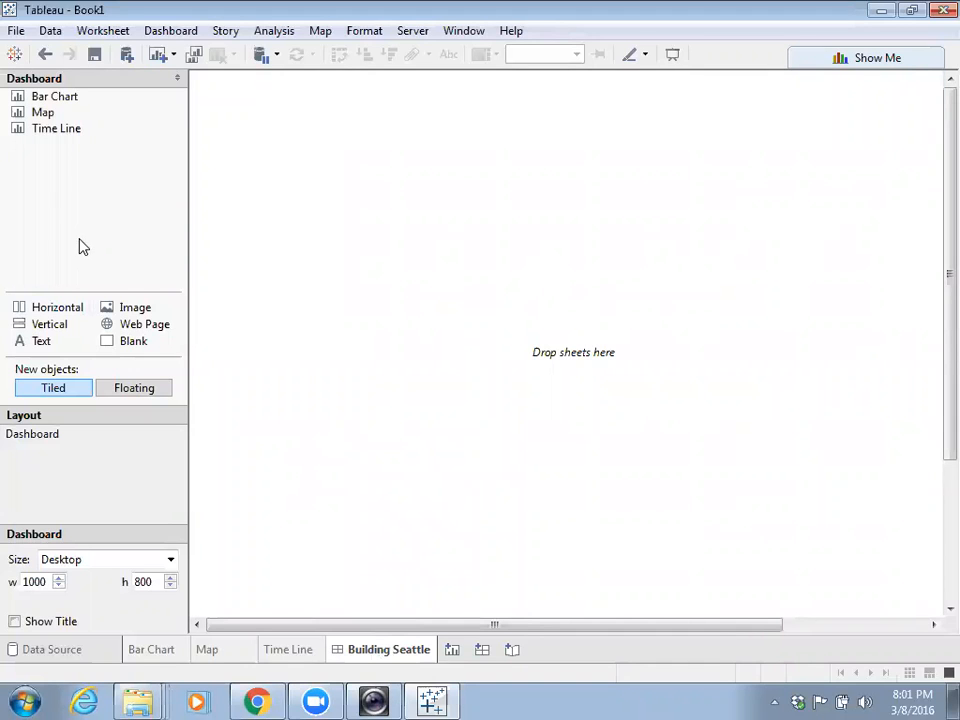
- Place the Time Line chart on the empty dashboard and set the dashboard size to Automatic
mouse_move(68, 129)
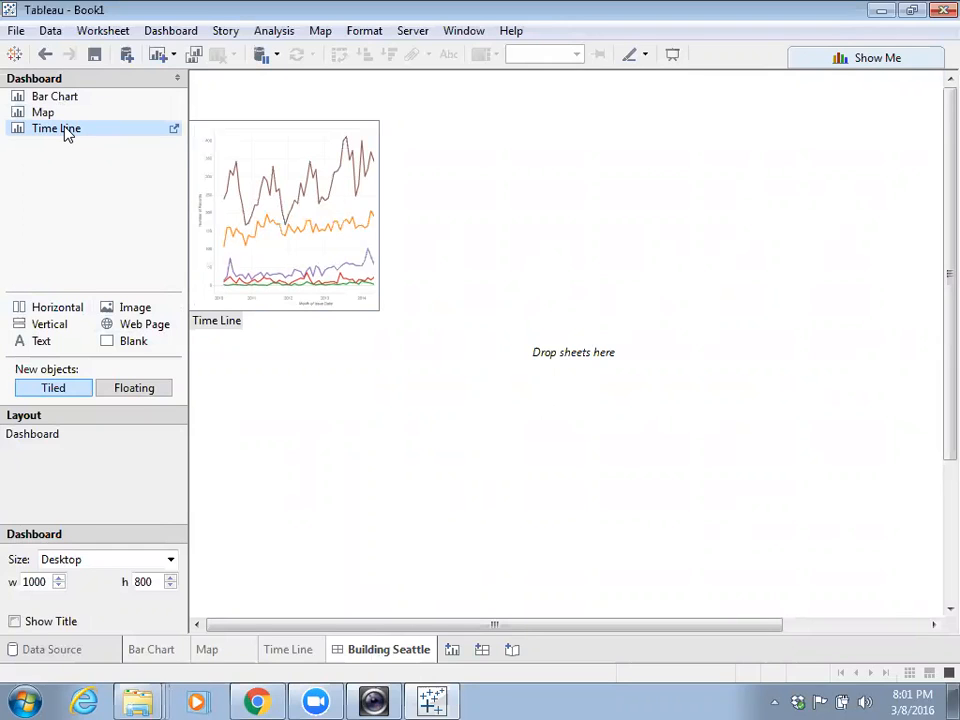
drag(65, 133, 505, 100)
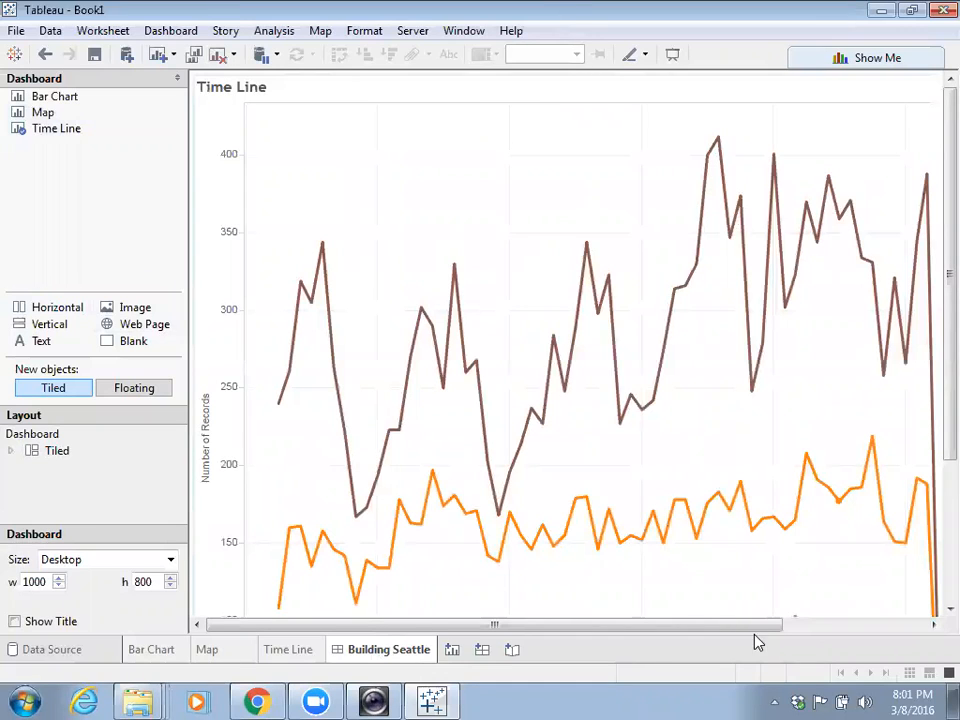
mouse_move(528, 441)
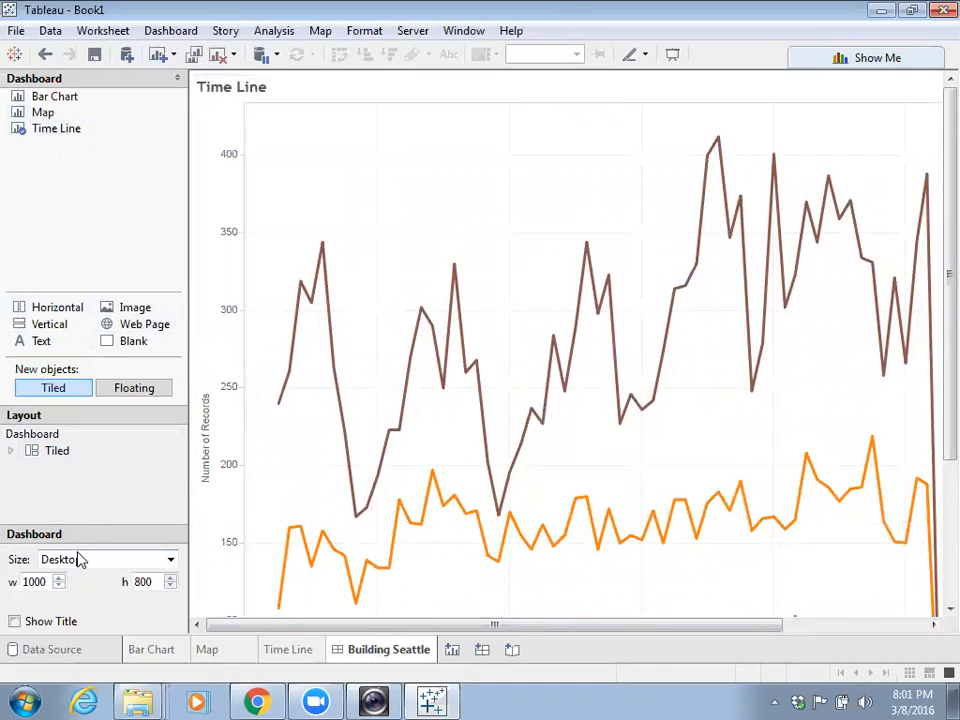
click(171, 560)
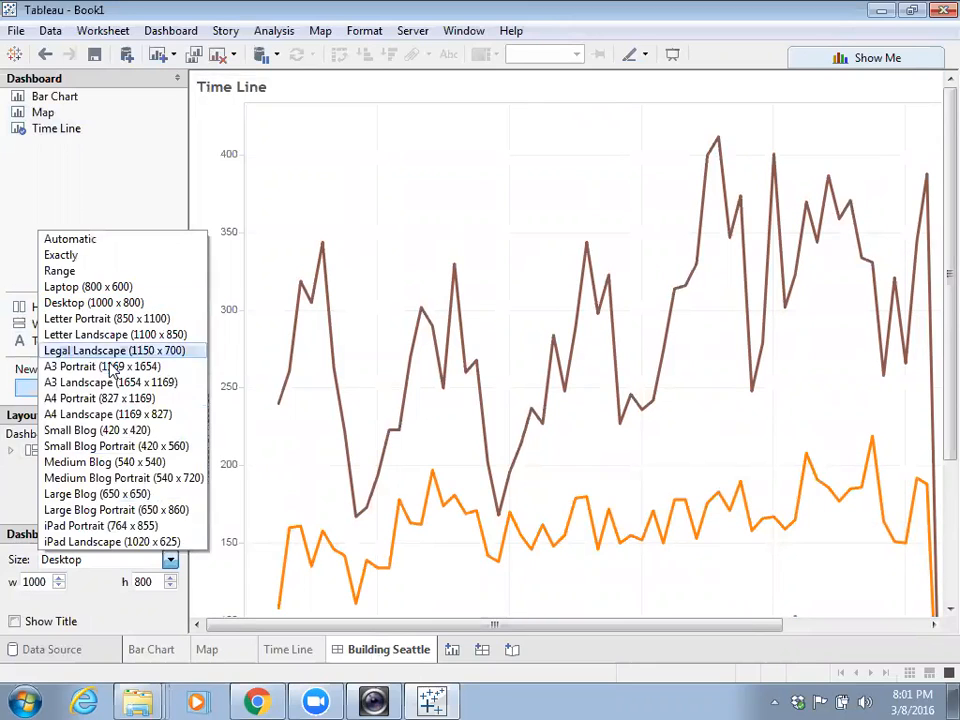
click(104, 242)
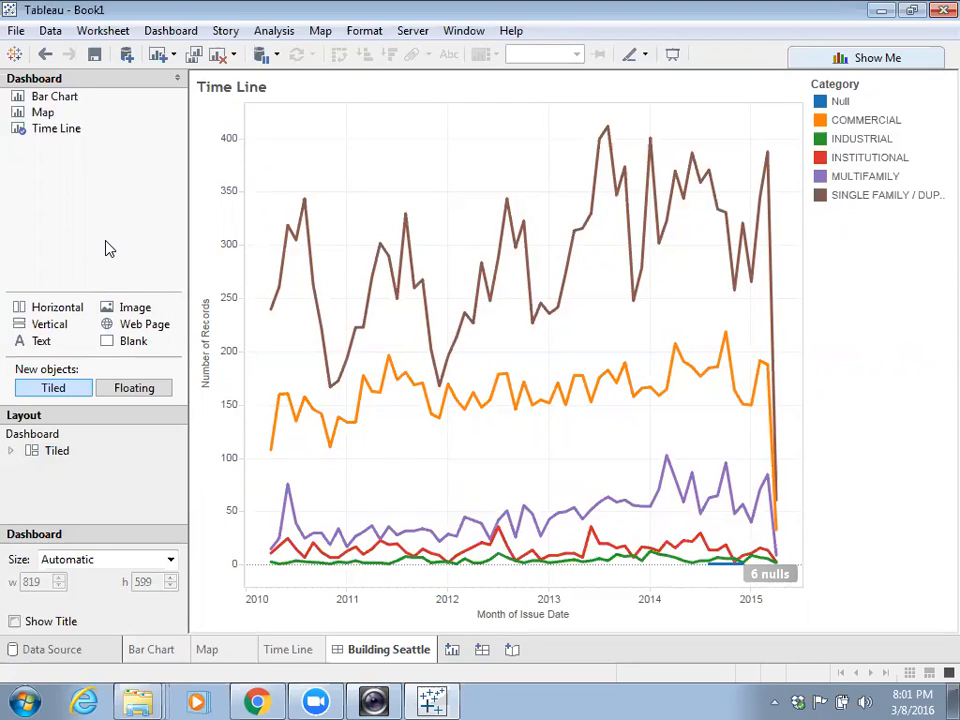
- Place the Map in the dashboard's top half and the Bar Chart to its right
mouse_move(58, 120)
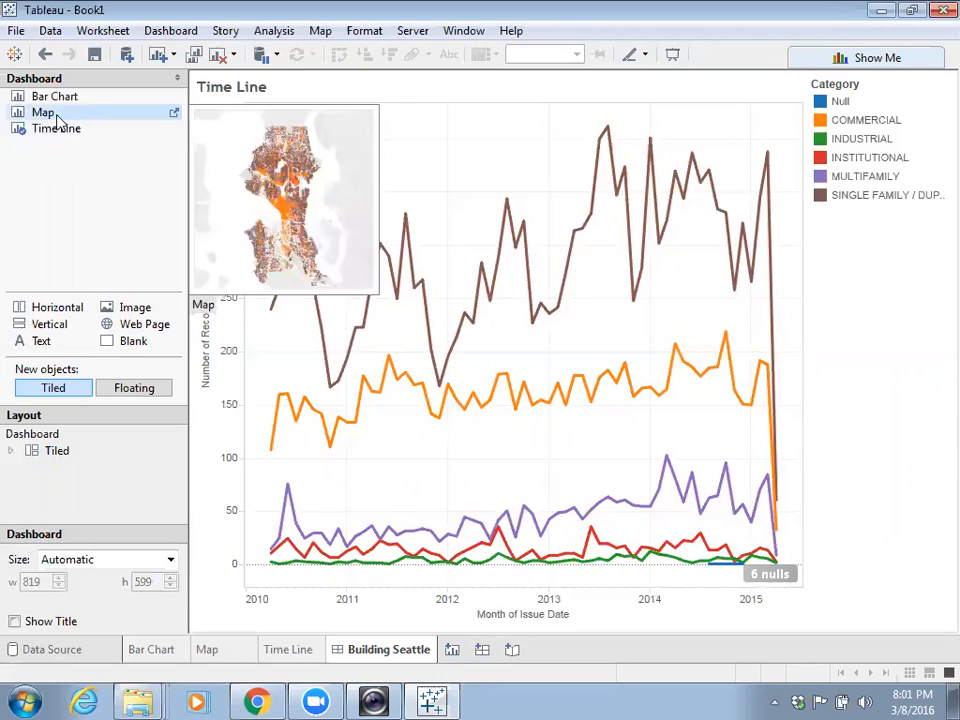
mouse_move(58, 120)
mouse_down()
mouse_move(311, 189)
mouse_move(418, 193)
mouse_up()
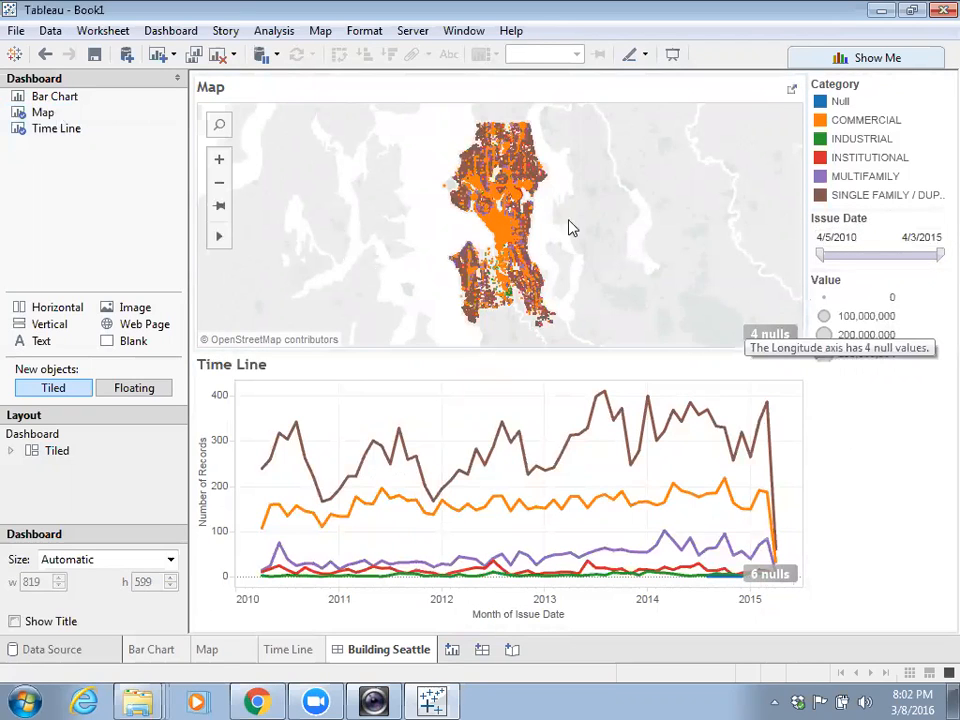
mouse_move(37, 140)
mouse_move(48, 103)
drag(48, 103, 660, 230)
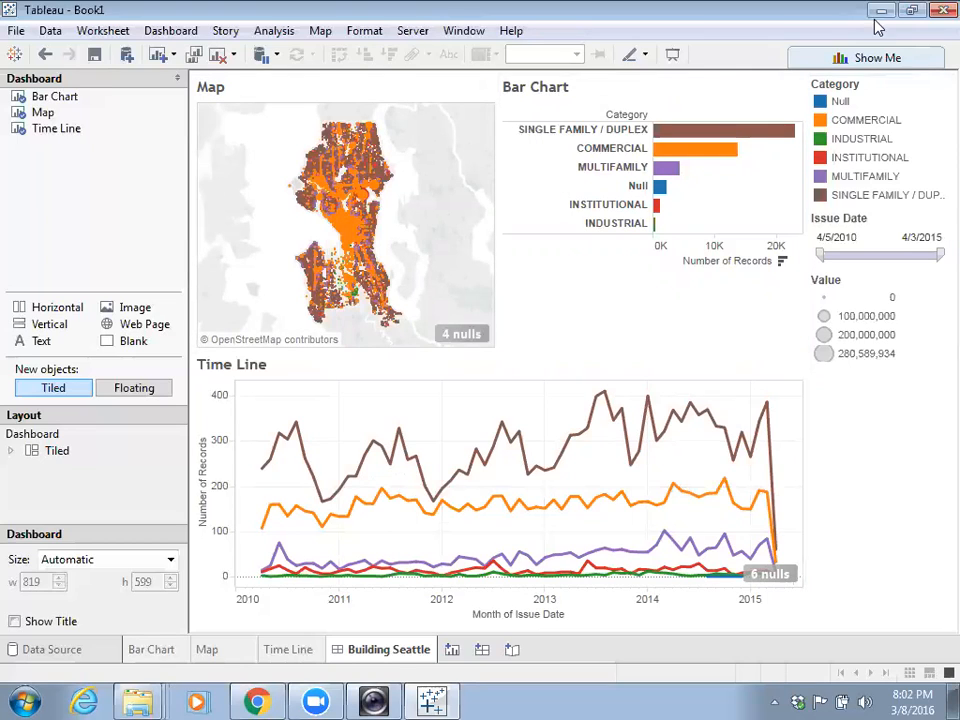
- Select the Category legend and Issue Date filter card in the dashboard's side panel
click(888, 96)
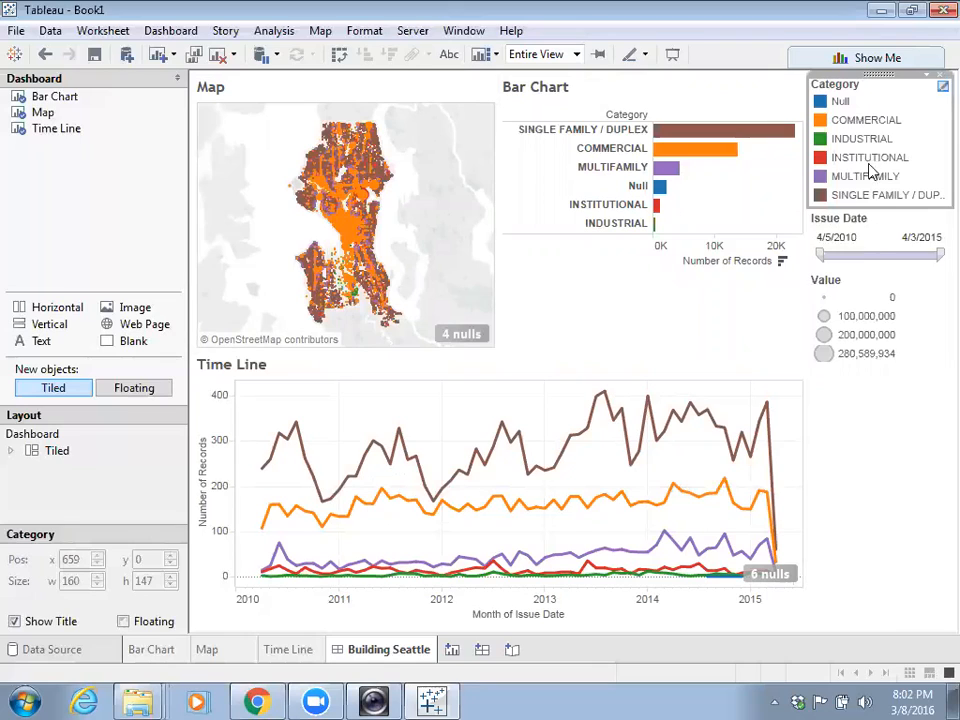
click(881, 238)
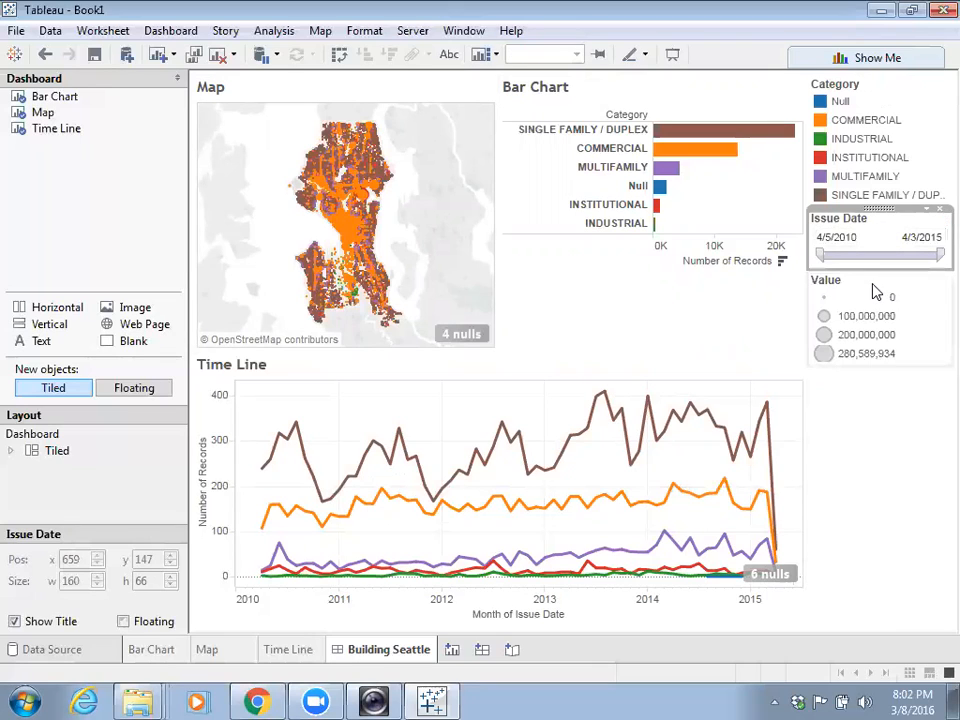
click(884, 306)
click(896, 100)
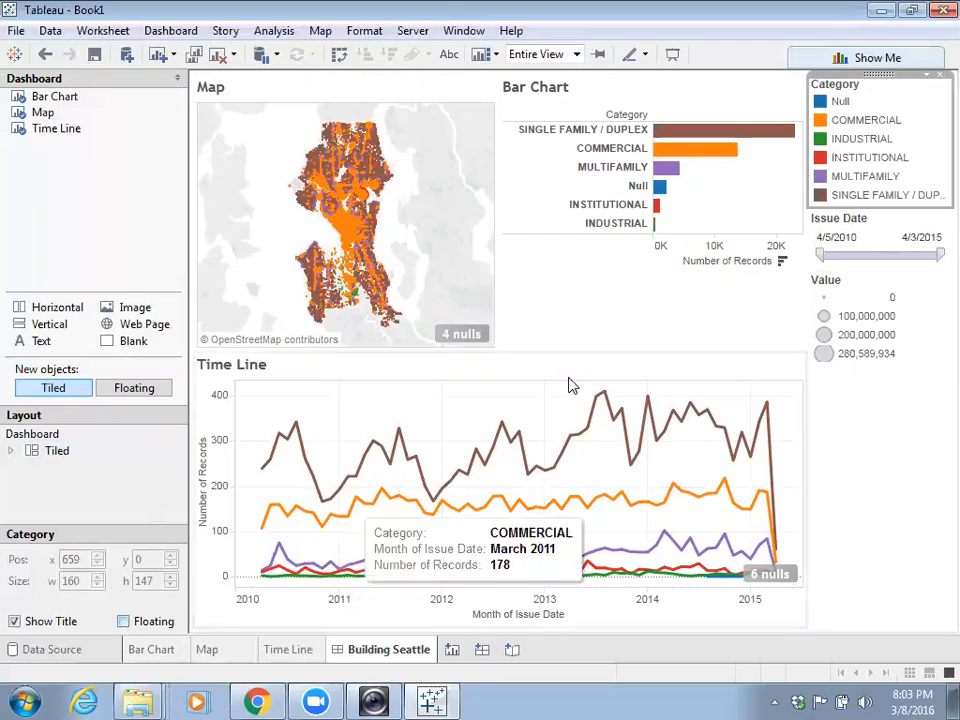
- Make the Category legend floating and move it onto the left side of the map
click(928, 78)
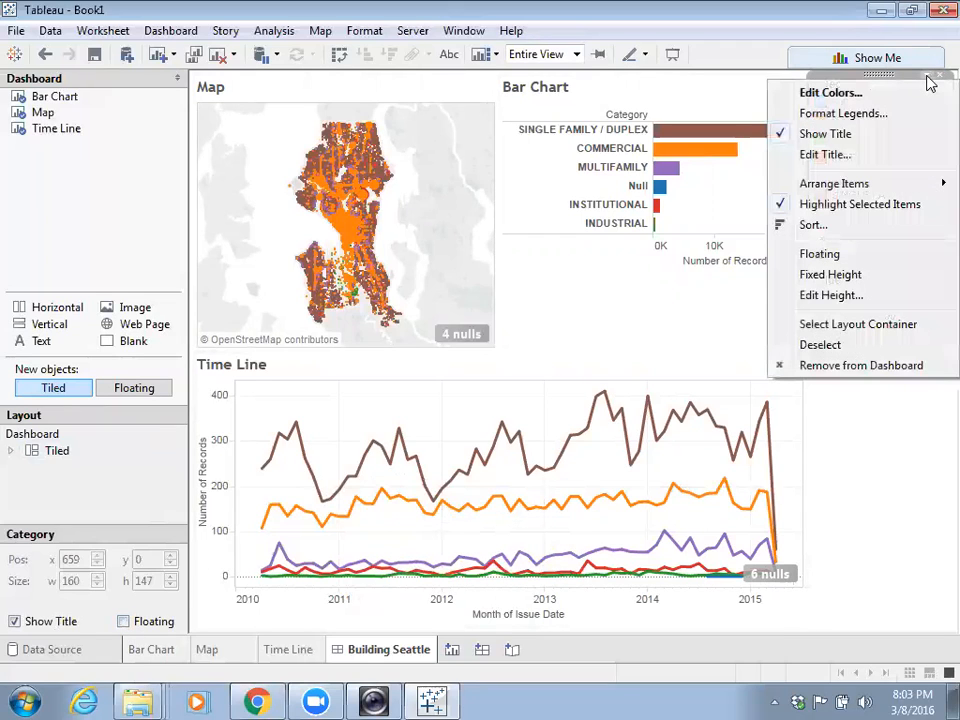
click(822, 255)
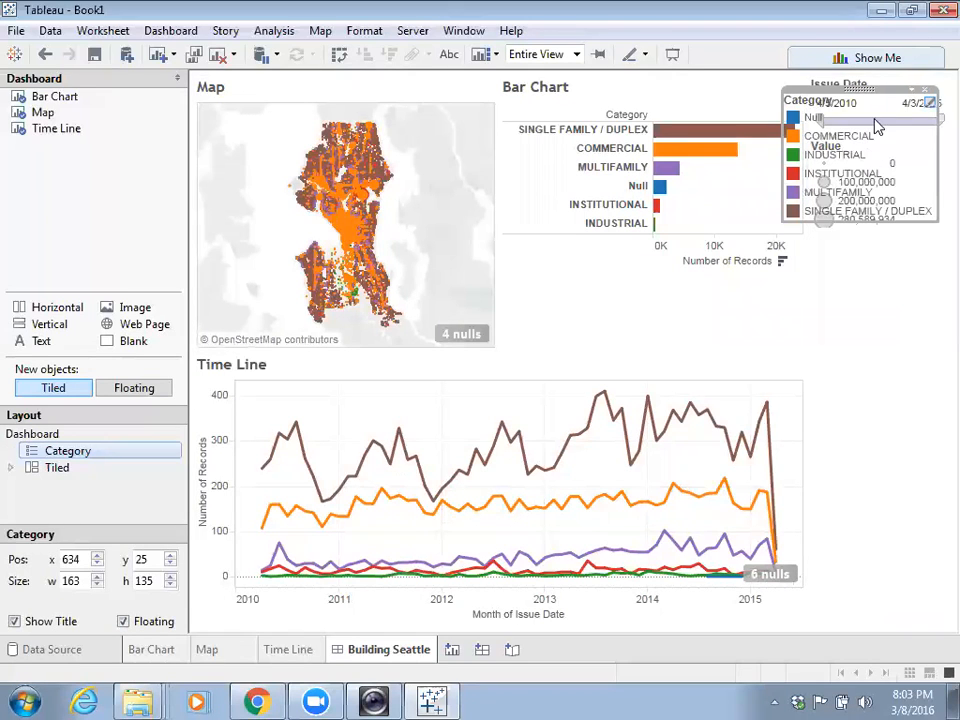
drag(864, 100, 272, 178)
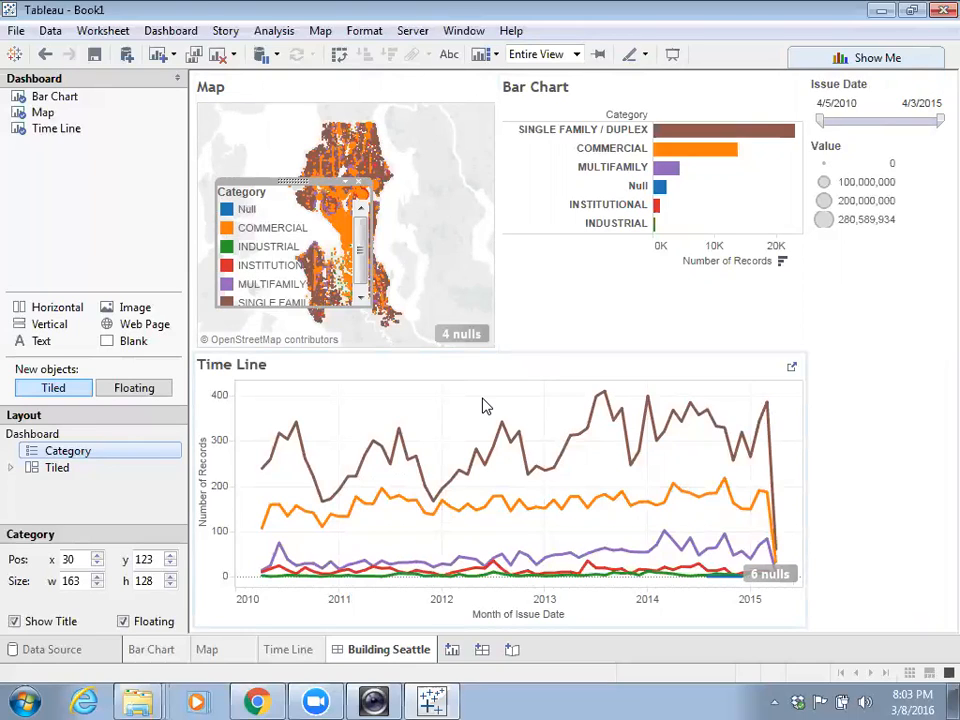
- Drag the Map/Time Line divider down so the map is taller
drag(514, 351, 515, 440)
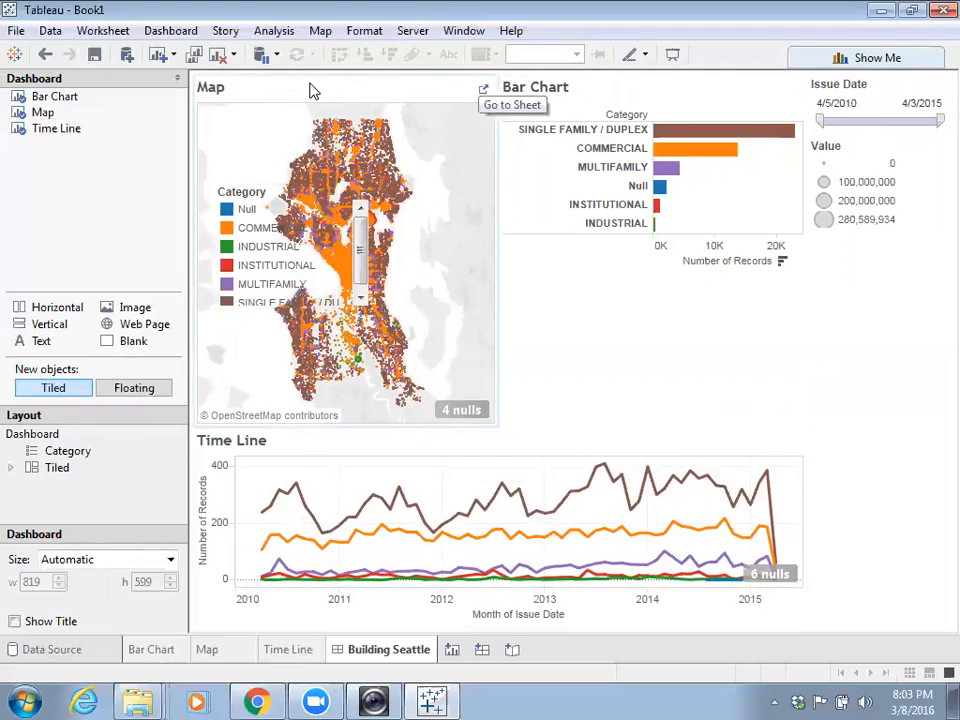
mouse_move(373, 327)
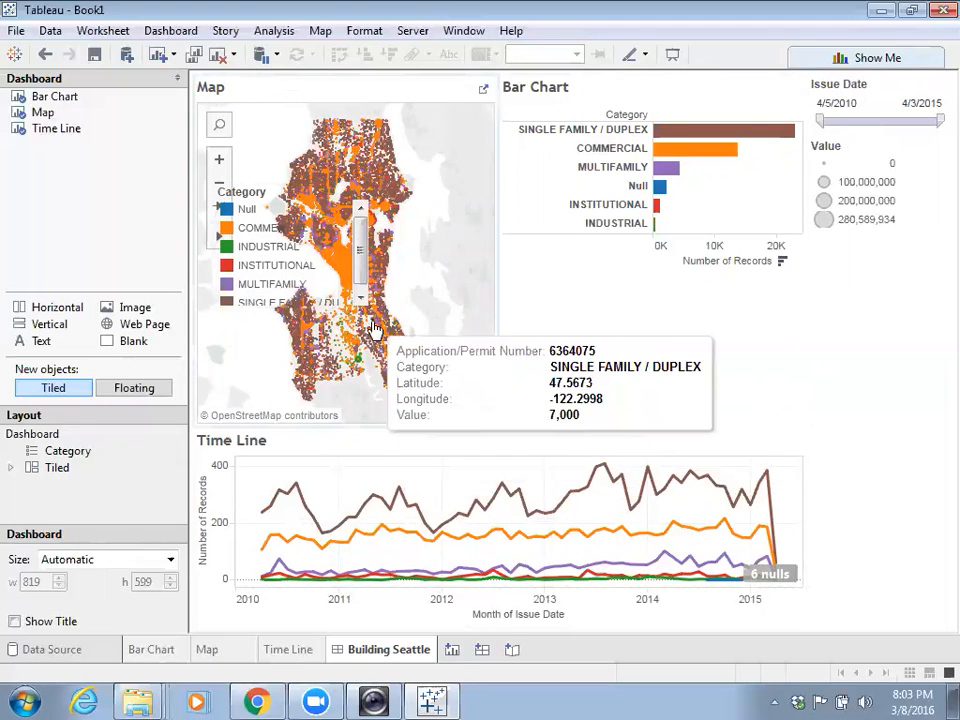
click(336, 92)
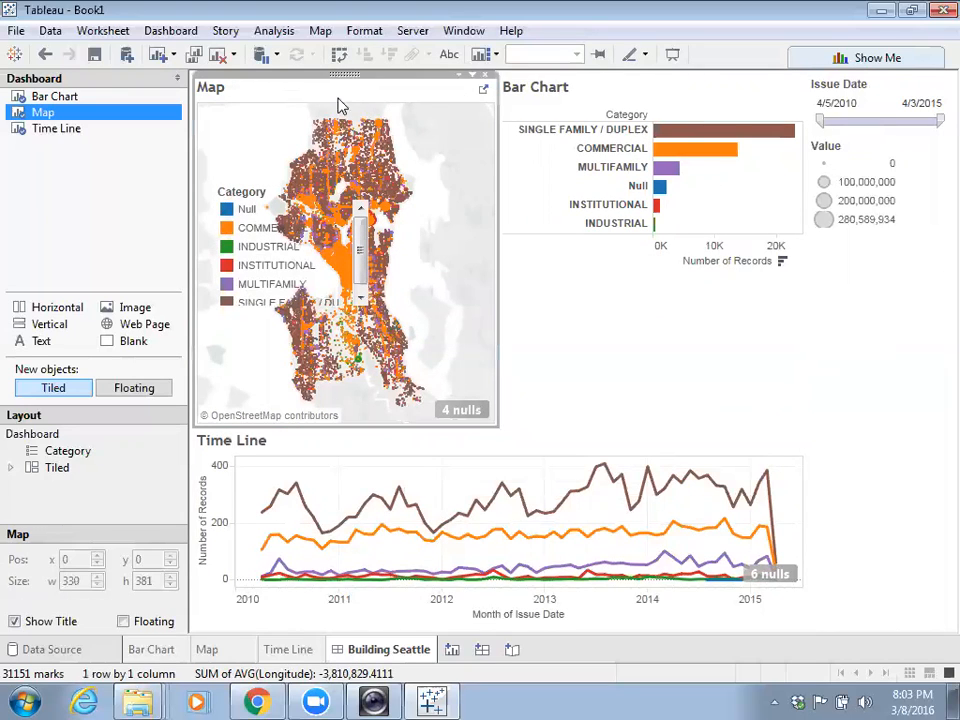
- Hide the titles of the Map, Bar Chart and Time Line
click(15, 621)
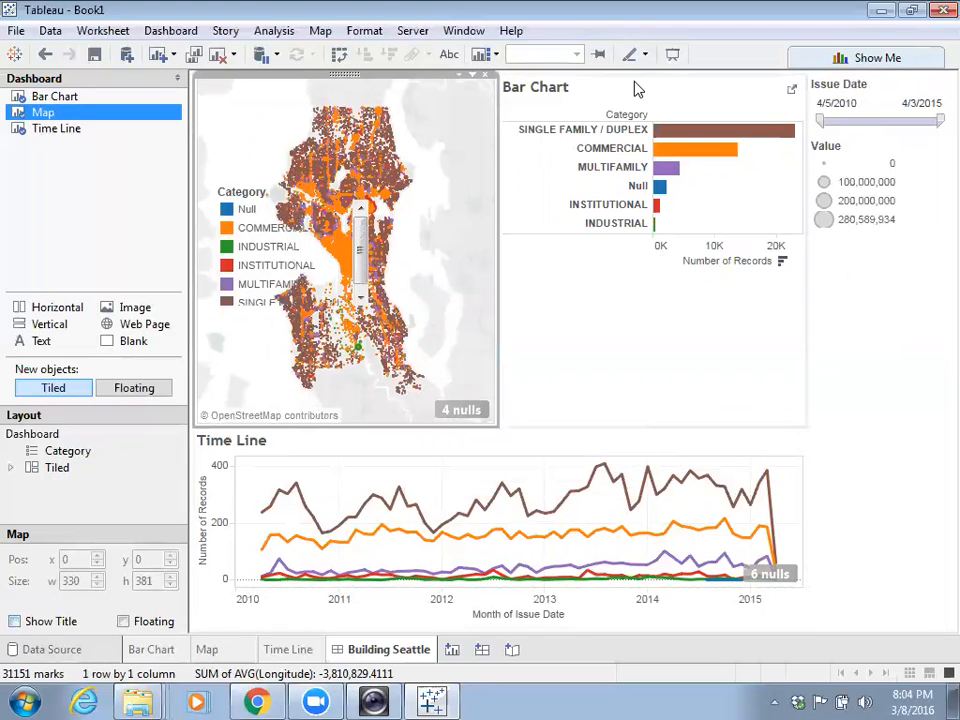
click(636, 90)
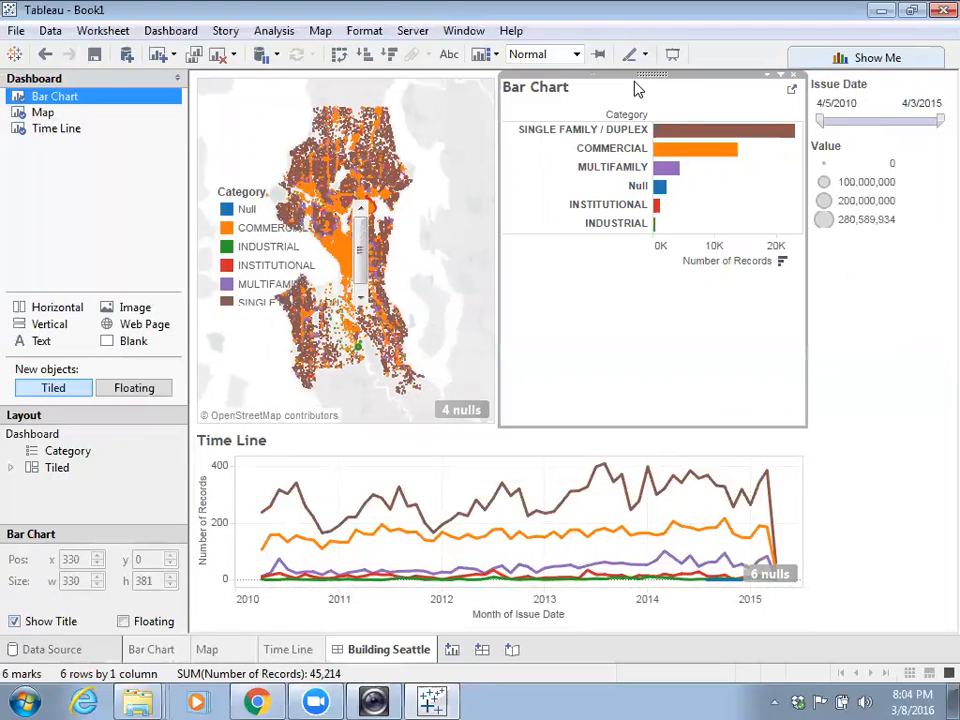
click(14, 621)
click(366, 446)
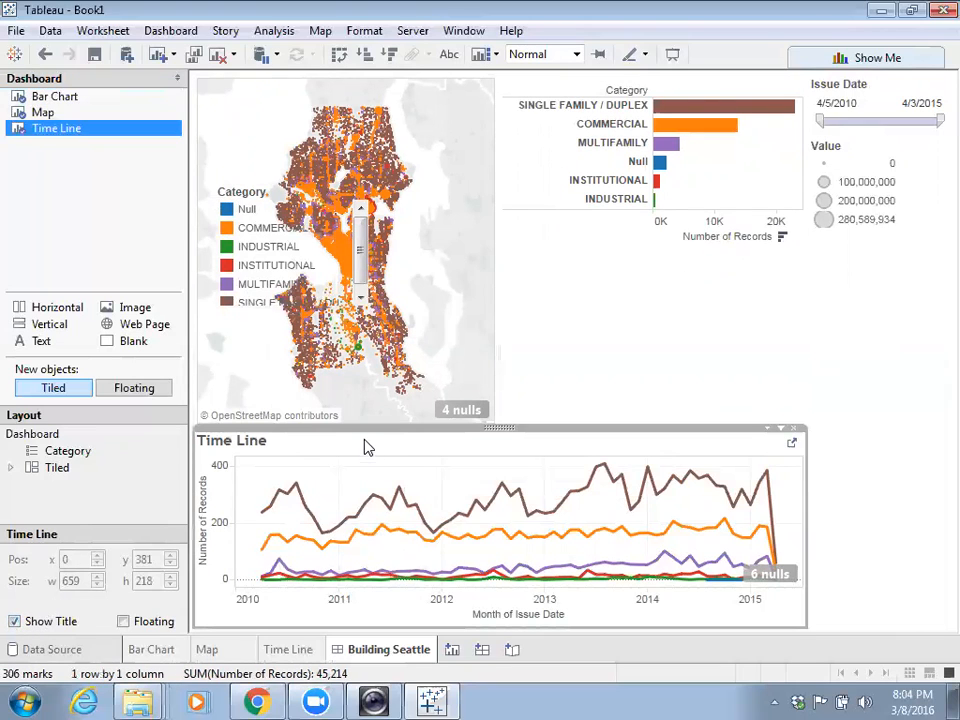
click(14, 621)
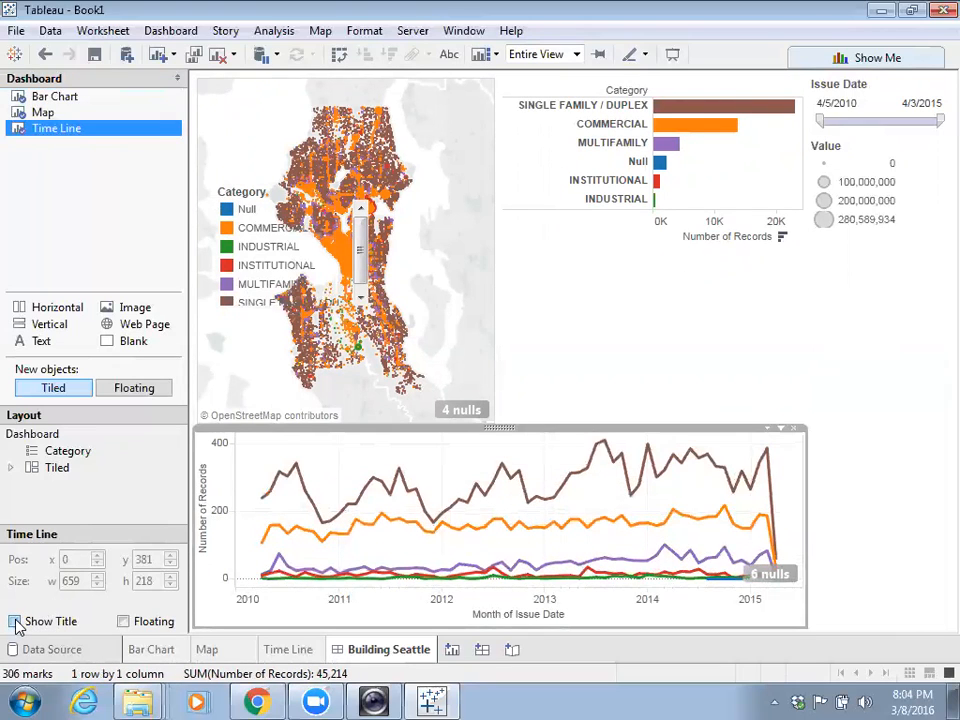
- Set the bar chart's fit to Entire View
click(598, 287)
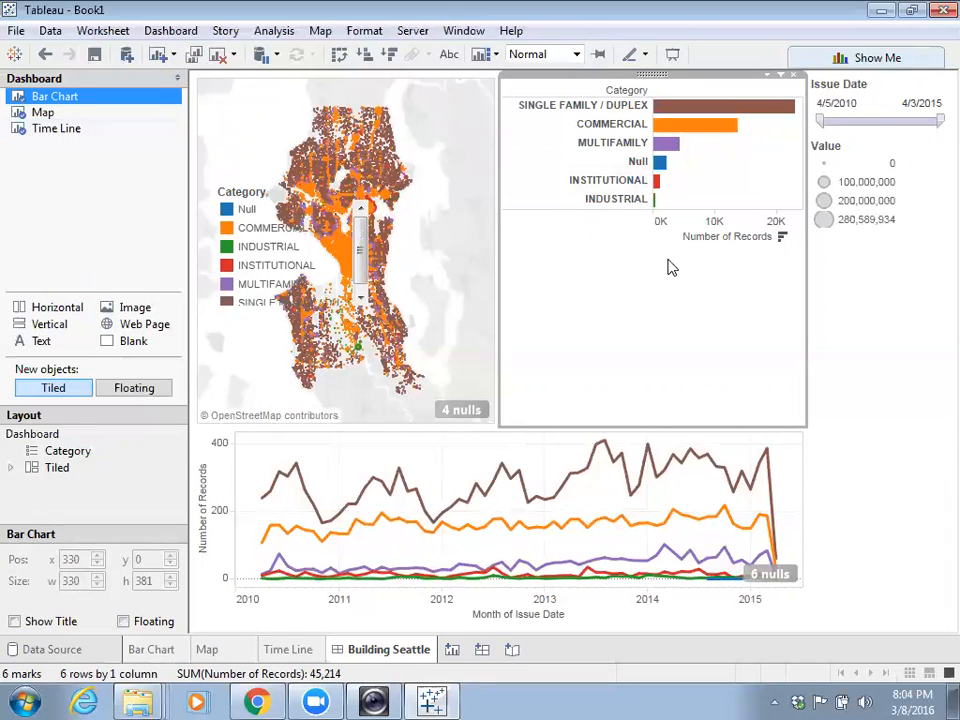
click(577, 54)
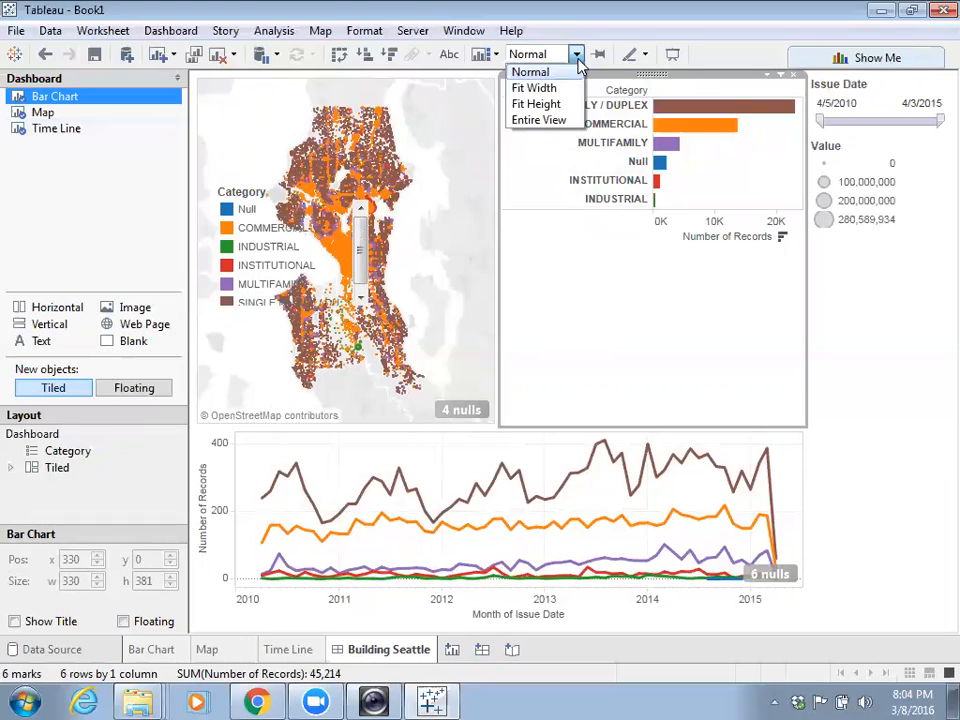
click(532, 120)
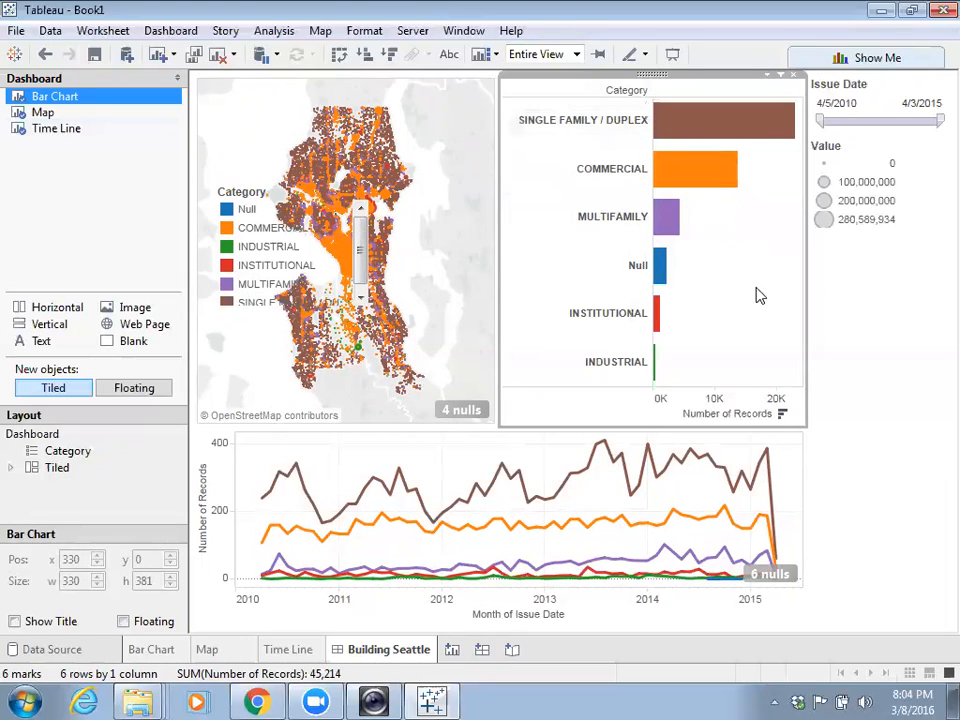
- Float the Value legend onto the map, widen the map and narrow the bar labels
click(860, 155)
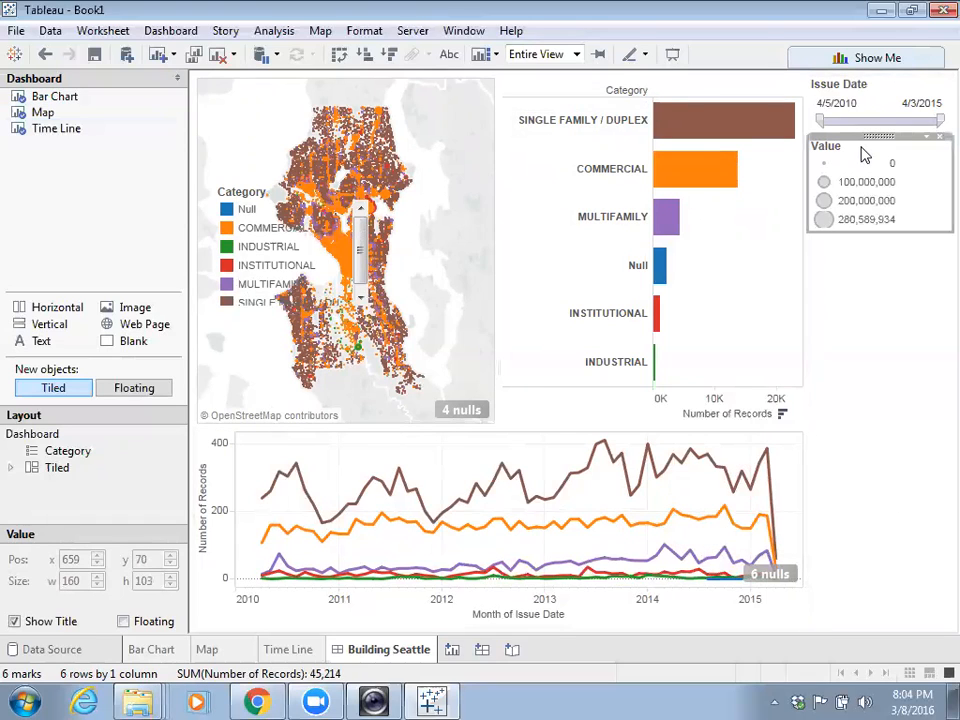
click(928, 138)
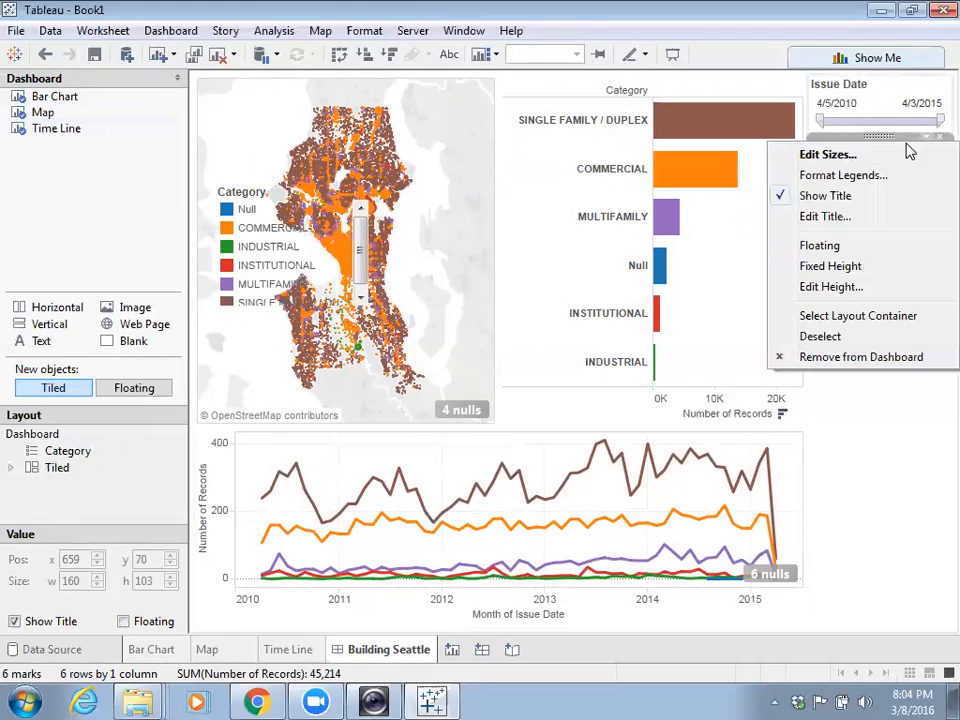
click(849, 247)
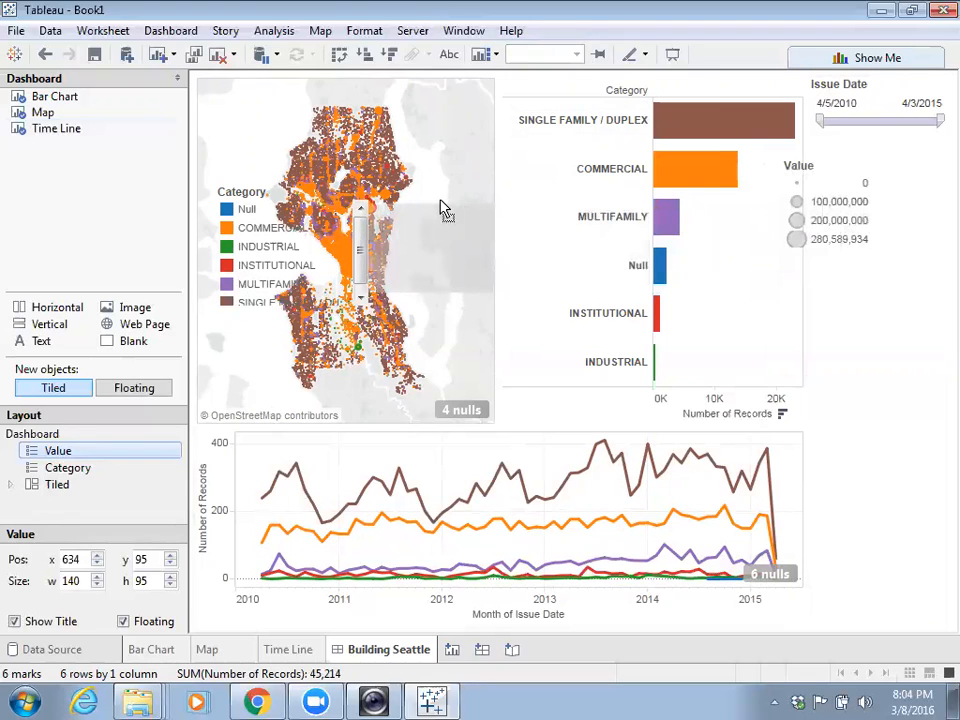
drag(441, 201, 442, 201)
drag(497, 165, 533, 166)
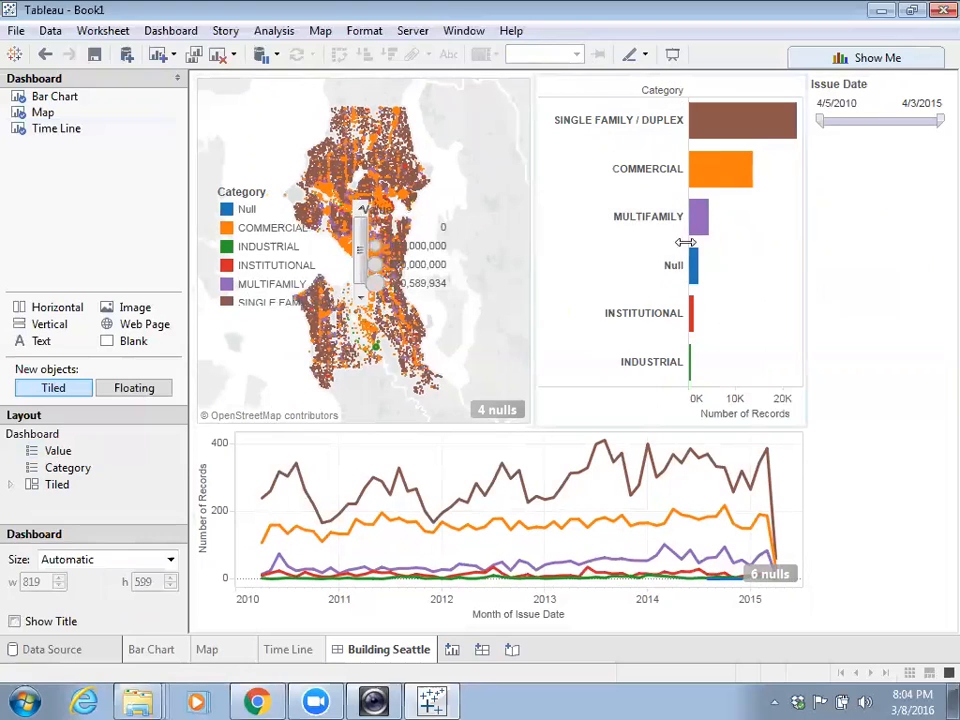
drag(685, 242, 627, 241)
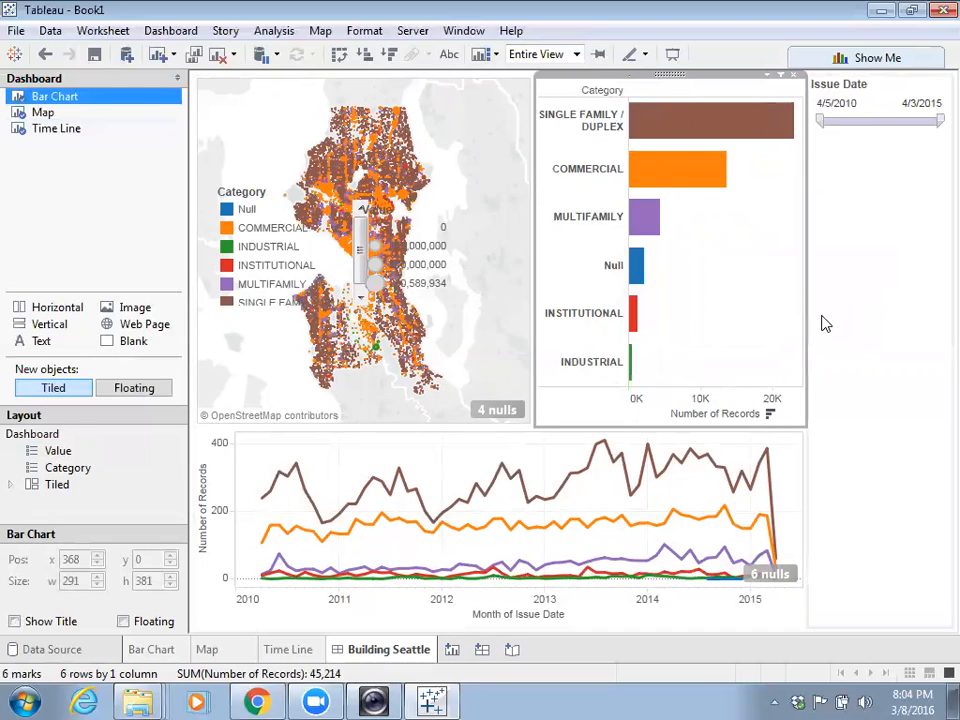
- Shrink the Value legend box to its contents and position it on the map
click(467, 214)
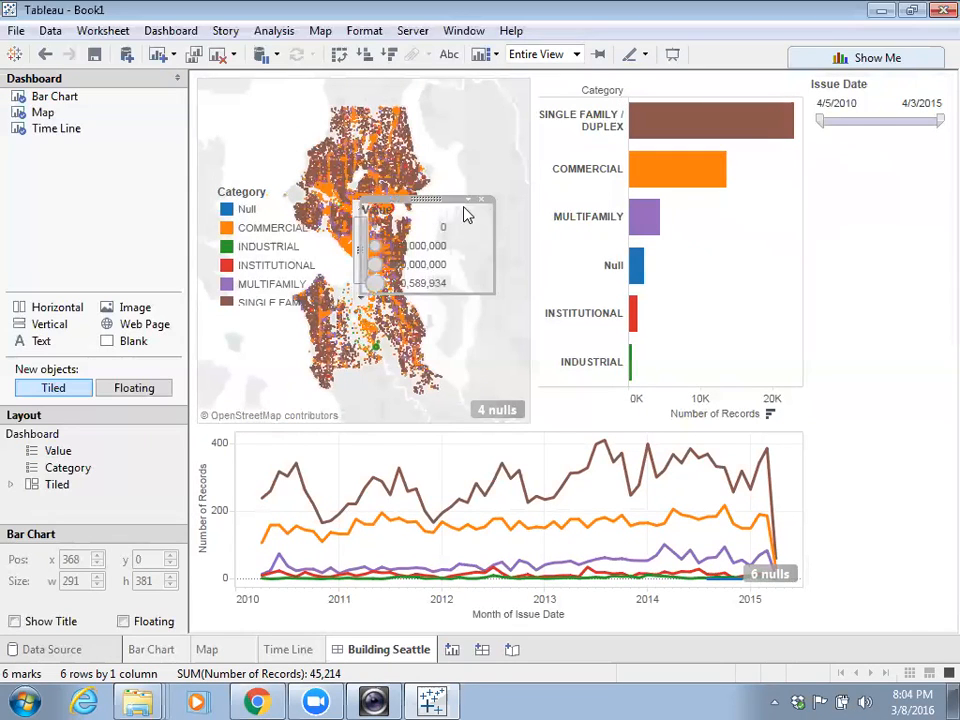
drag(432, 200, 490, 220)
drag(540, 297, 507, 307)
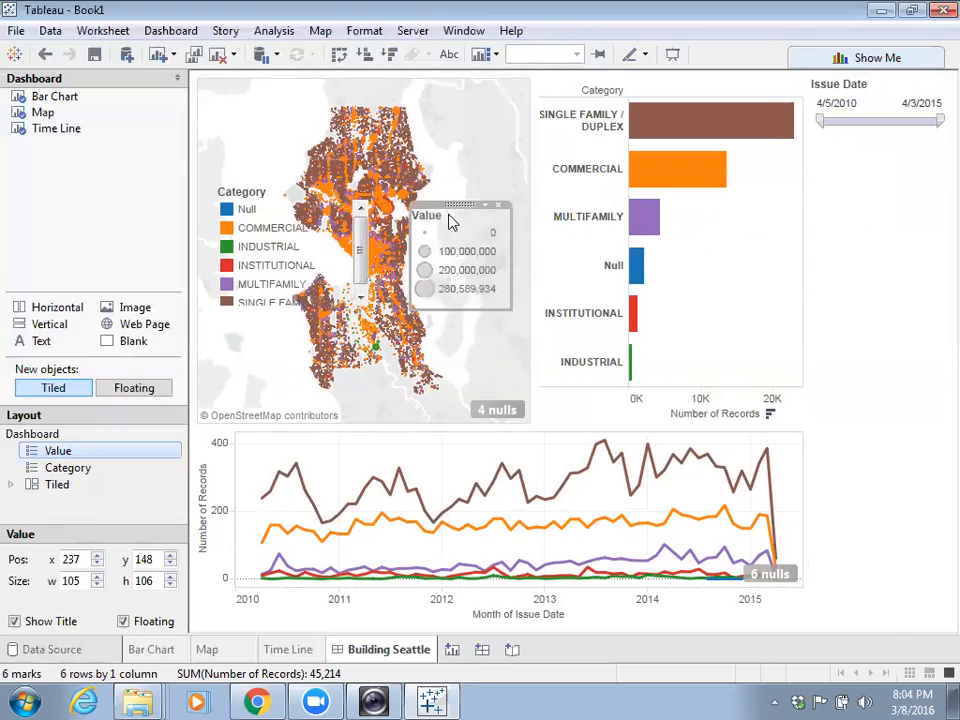
drag(459, 208, 471, 211)
- Shift the floating Category legend slightly up and left on the map
click(250, 250)
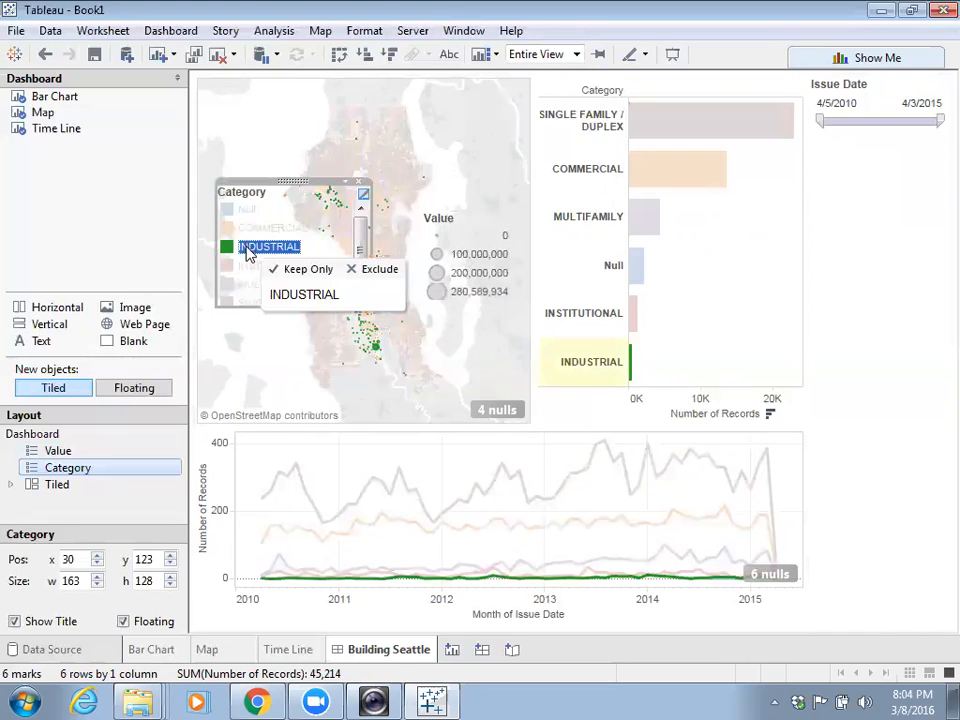
drag(370, 239, 311, 259)
drag(265, 193, 255, 180)
click(253, 326)
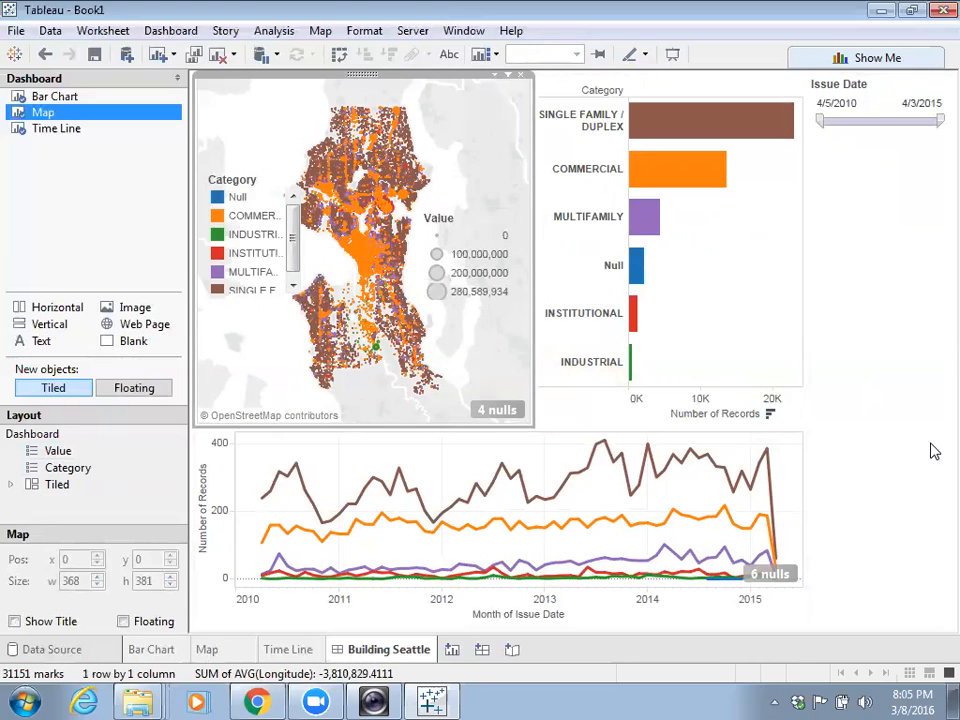
- Move the Issue Date filter to the dashboard top as a thin strip
click(882, 80)
drag(882, 77, 530, 82)
drag(606, 140, 606, 127)
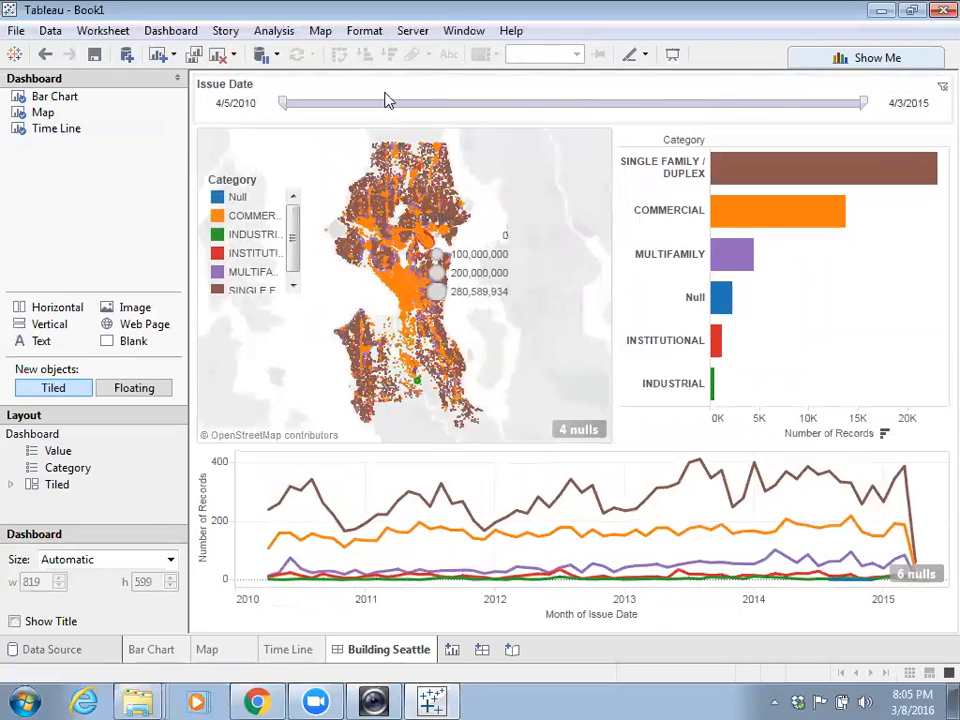
drag(620, 124, 619, 111)
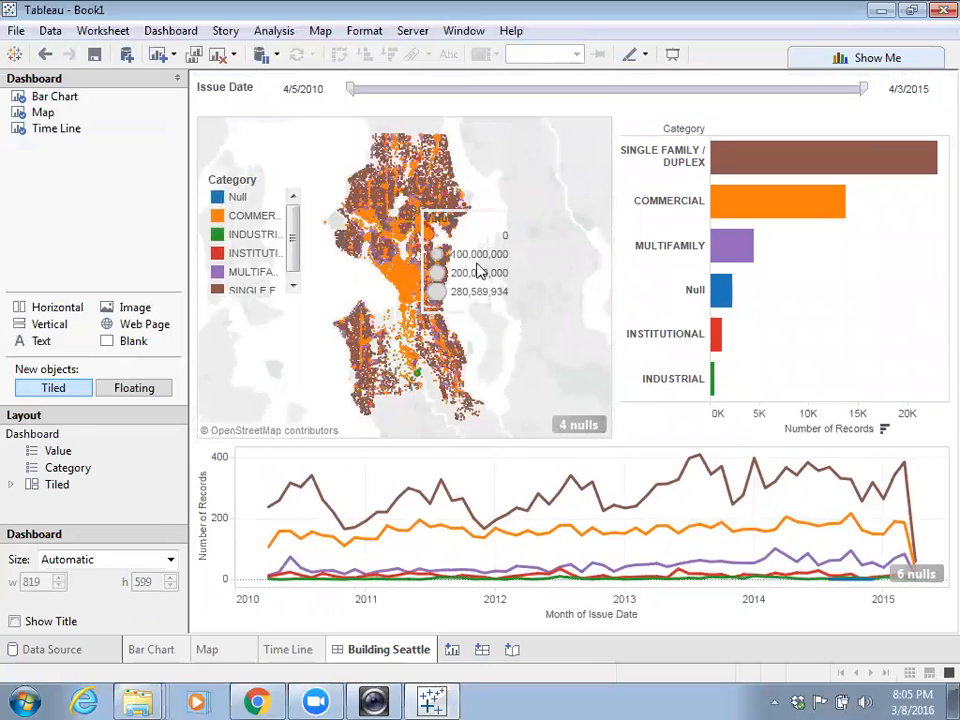
- Move the Value legend further right on the map
click(493, 225)
drag(479, 208, 544, 206)
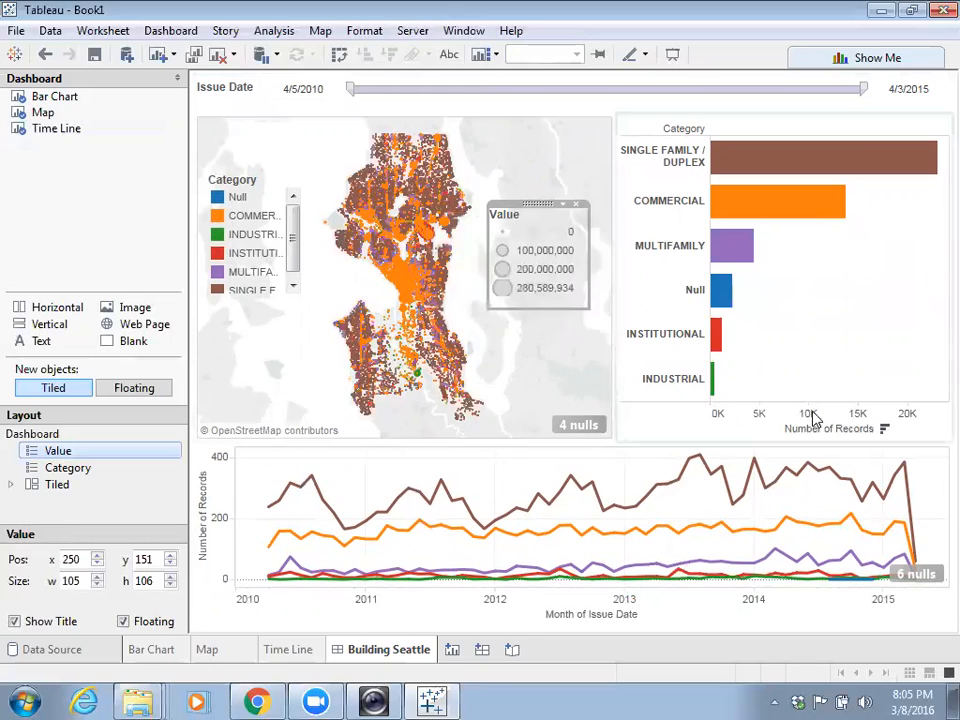
click(560, 372)
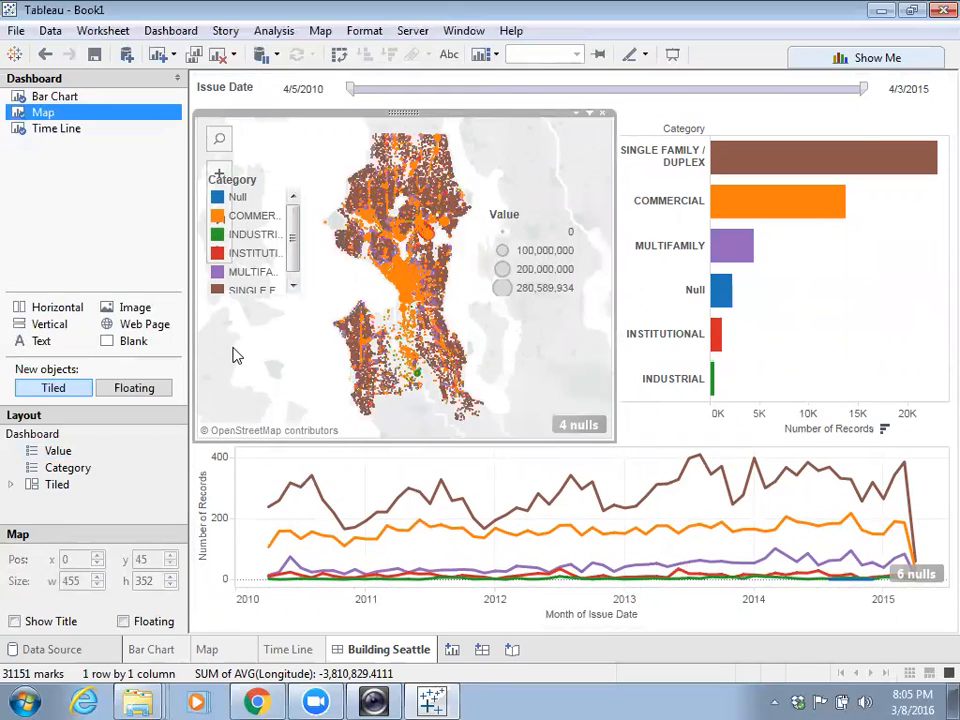
- Enlarge the Category legend to show full names and start the date range at 9/7/2010
click(252, 188)
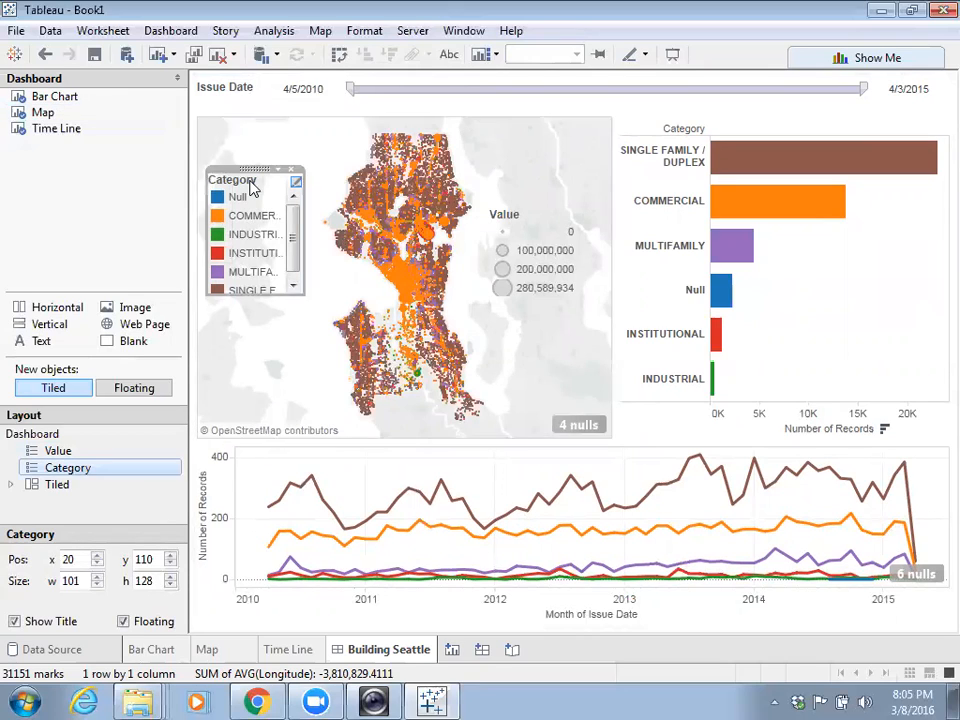
drag(246, 166, 262, 226)
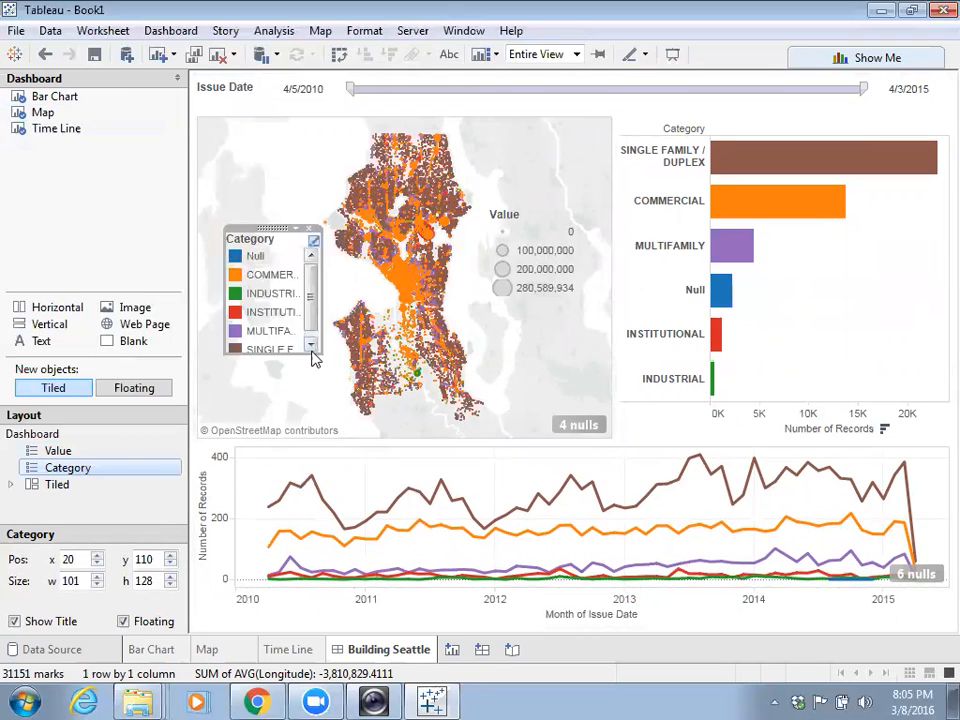
drag(320, 353, 327, 364)
drag(265, 228, 242, 224)
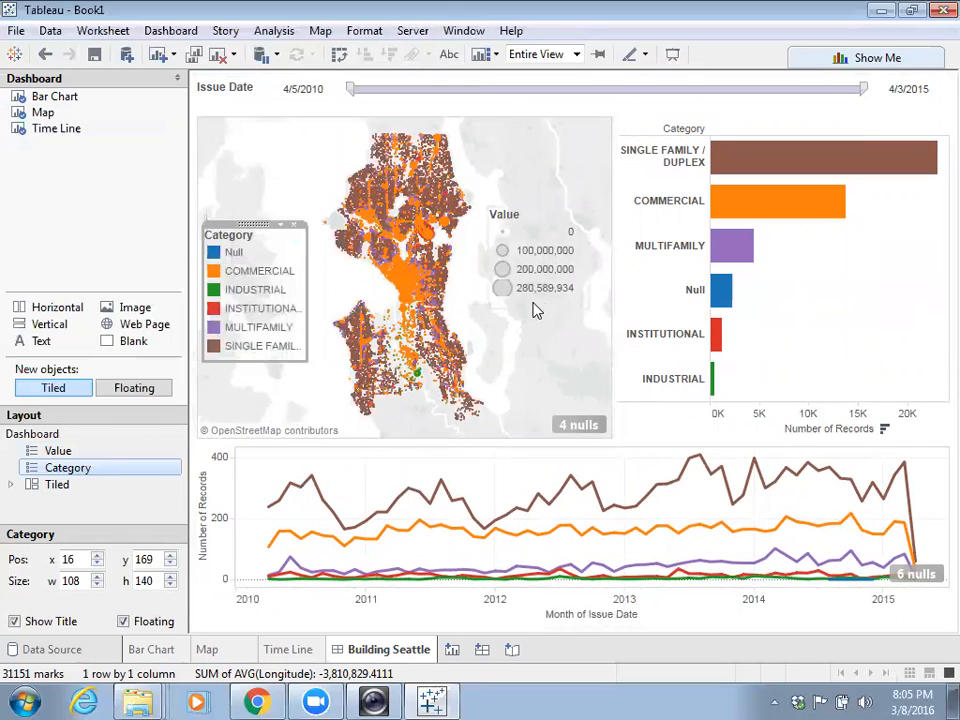
click(563, 344)
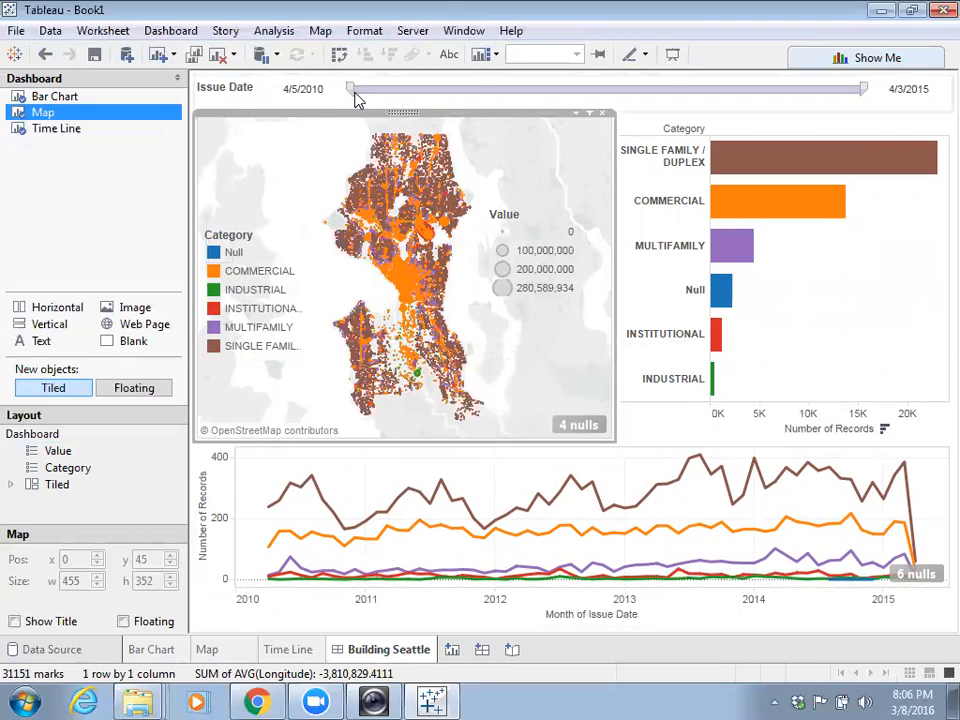
drag(354, 92, 393, 100)
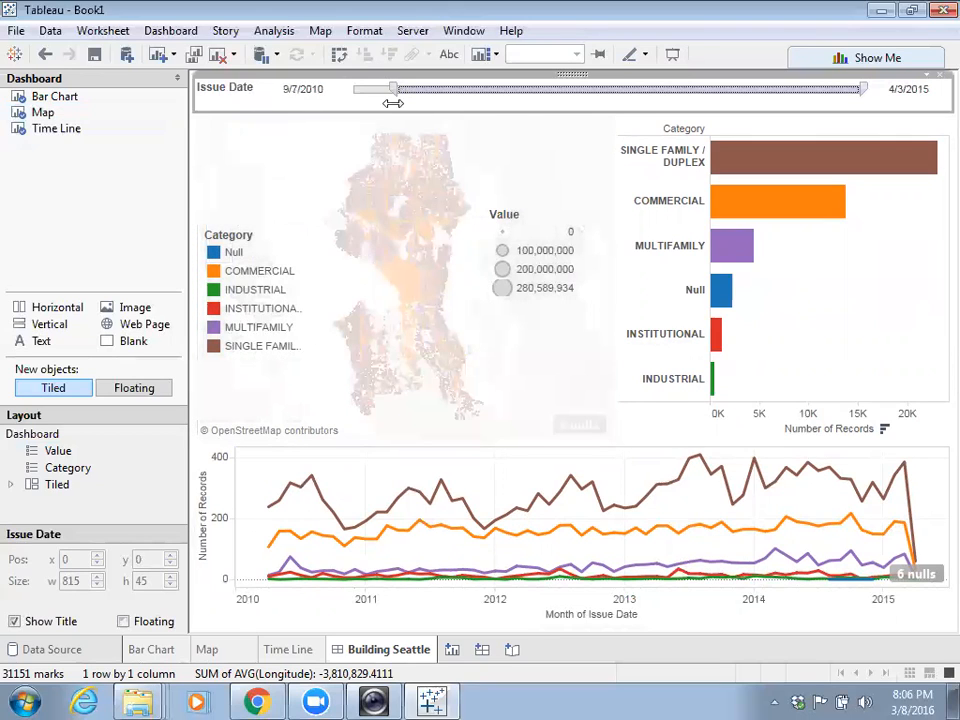
- Apply the Issue Date filter to all worksheets
drag(865, 90, 755, 88)
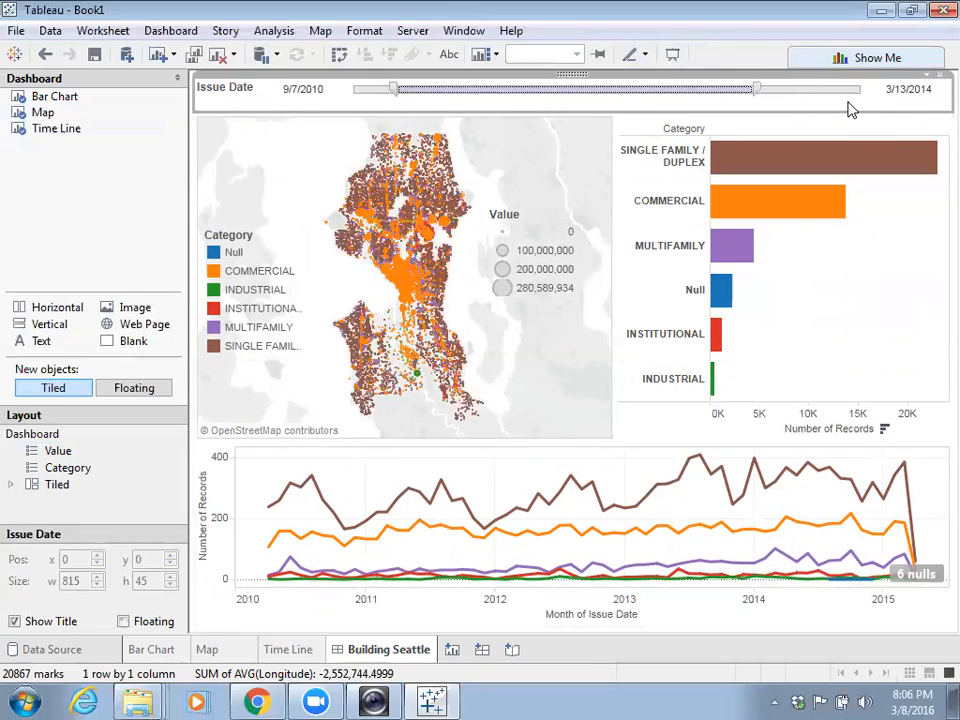
mouse_move(529, 141)
click(930, 80)
mouse_move(884, 116)
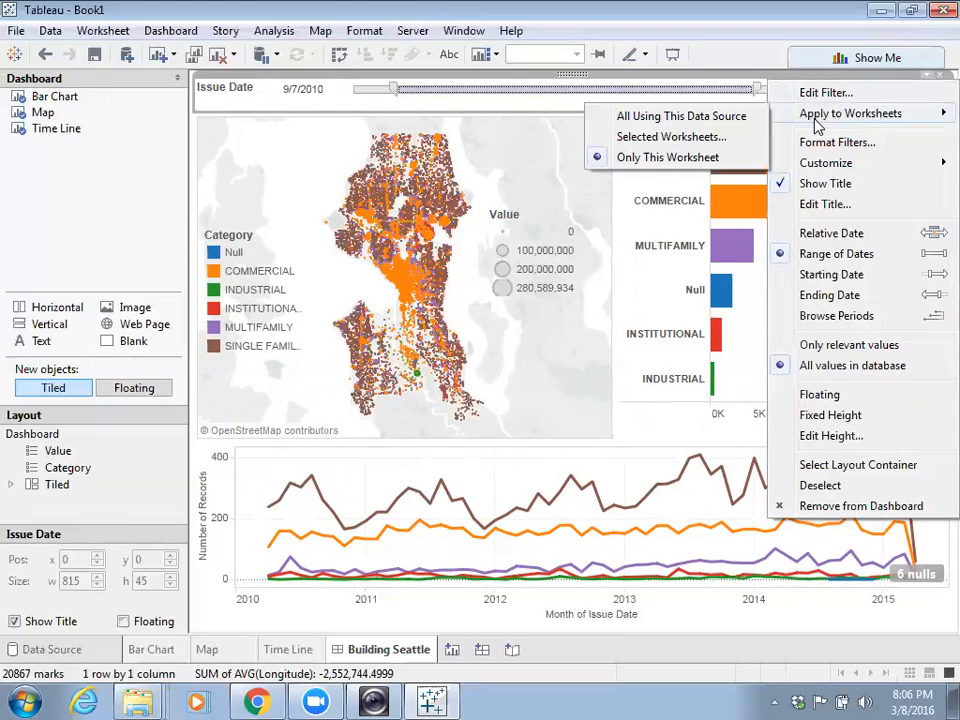
click(716, 118)
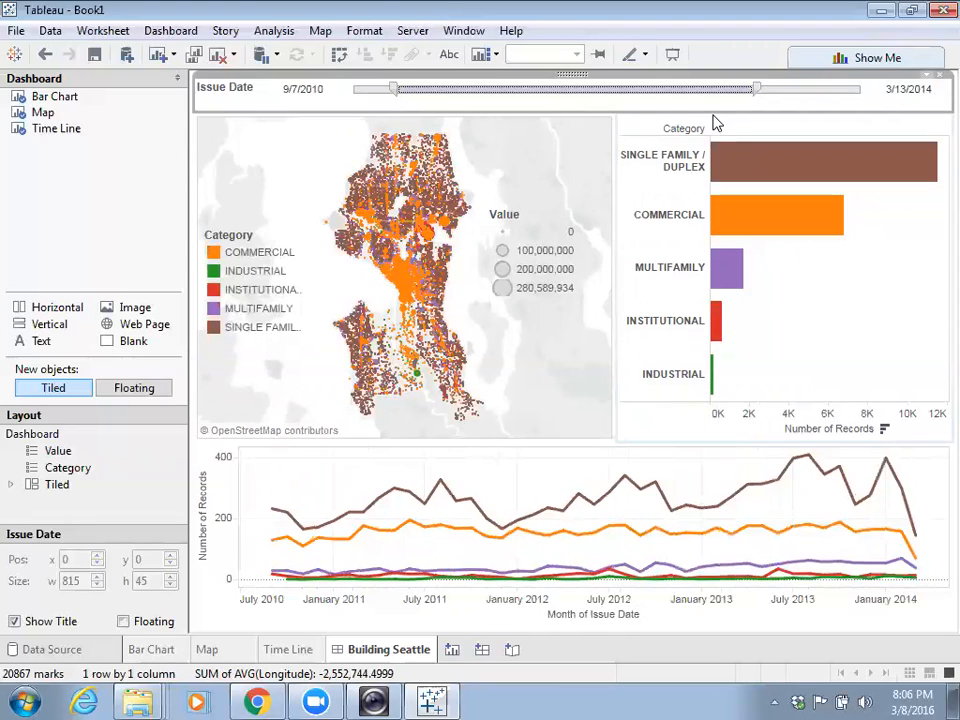
- Reset the date range to 4/5/2010–4/3/2015 and select the bar chart pane
drag(759, 89, 799, 91)
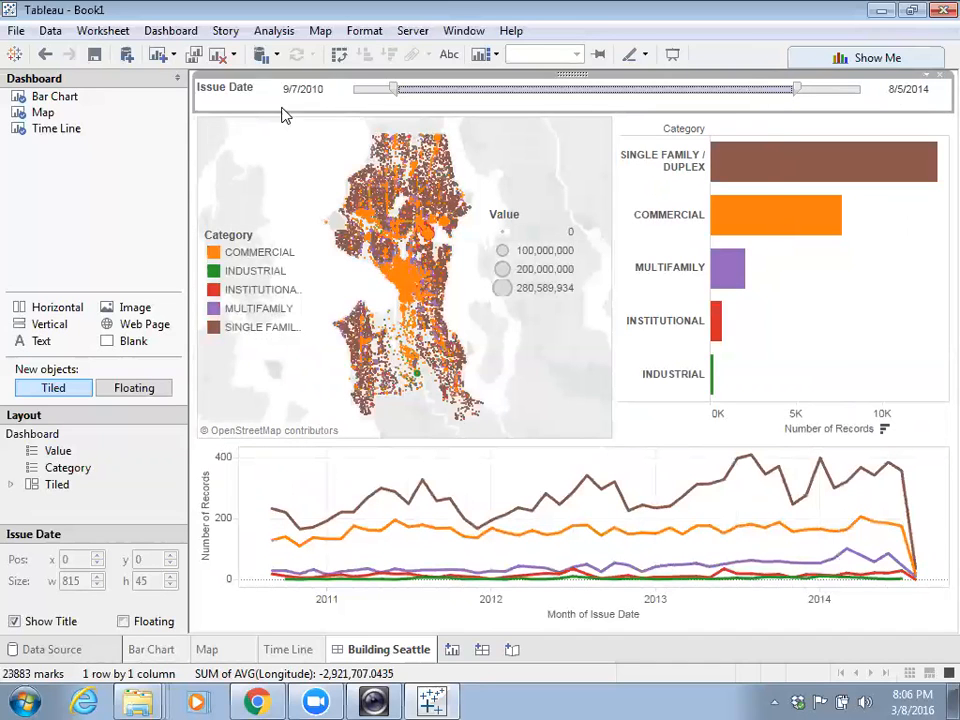
drag(393, 89, 356, 88)
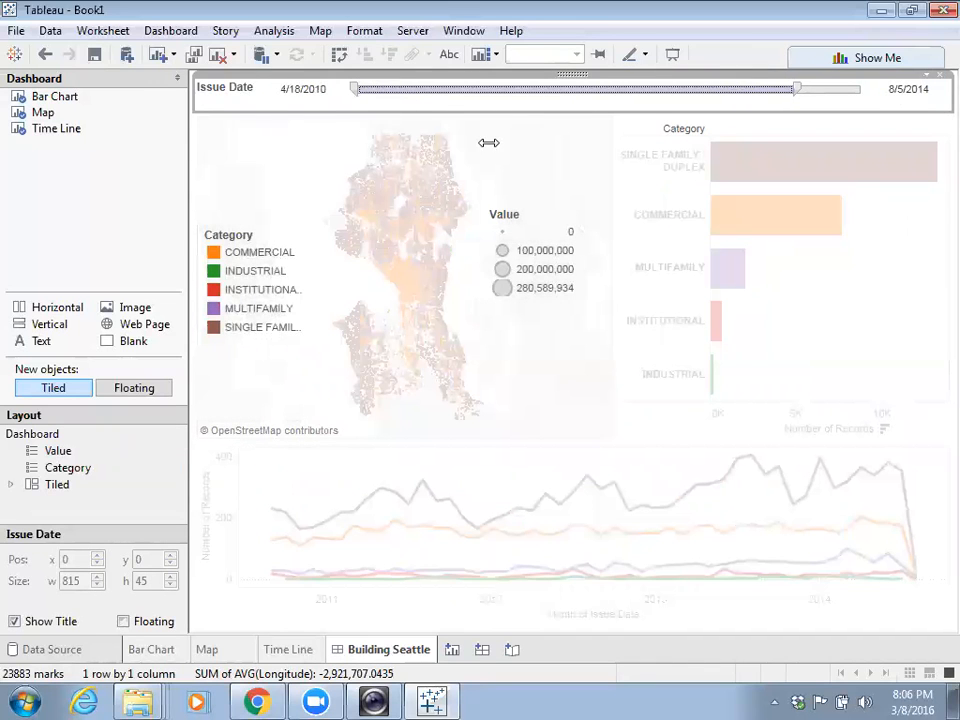
drag(795, 89, 862, 89)
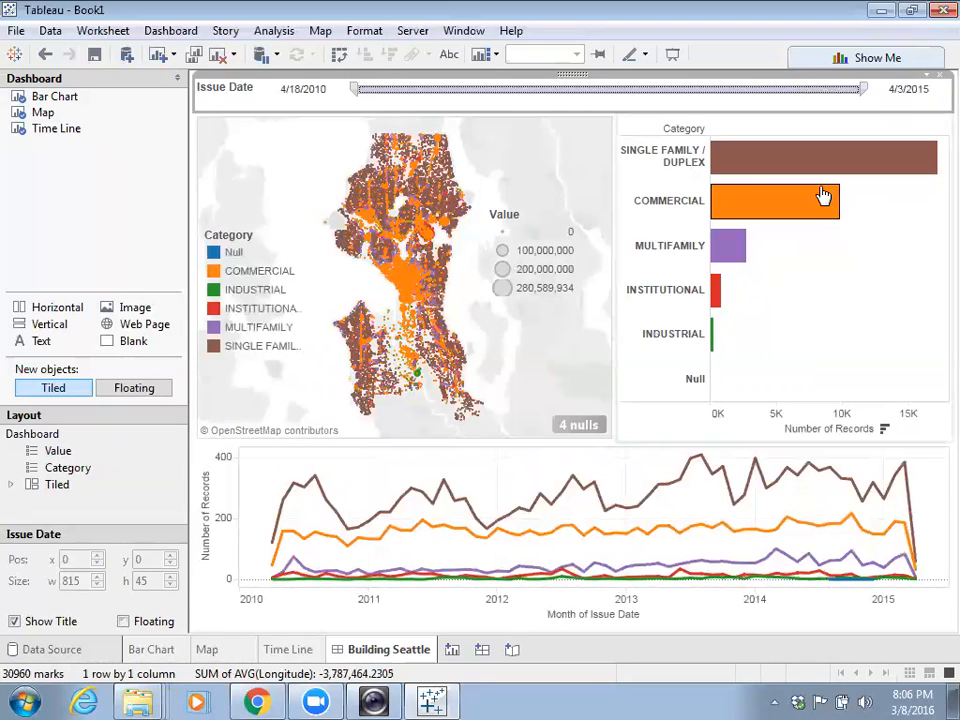
drag(350, 88, 345, 88)
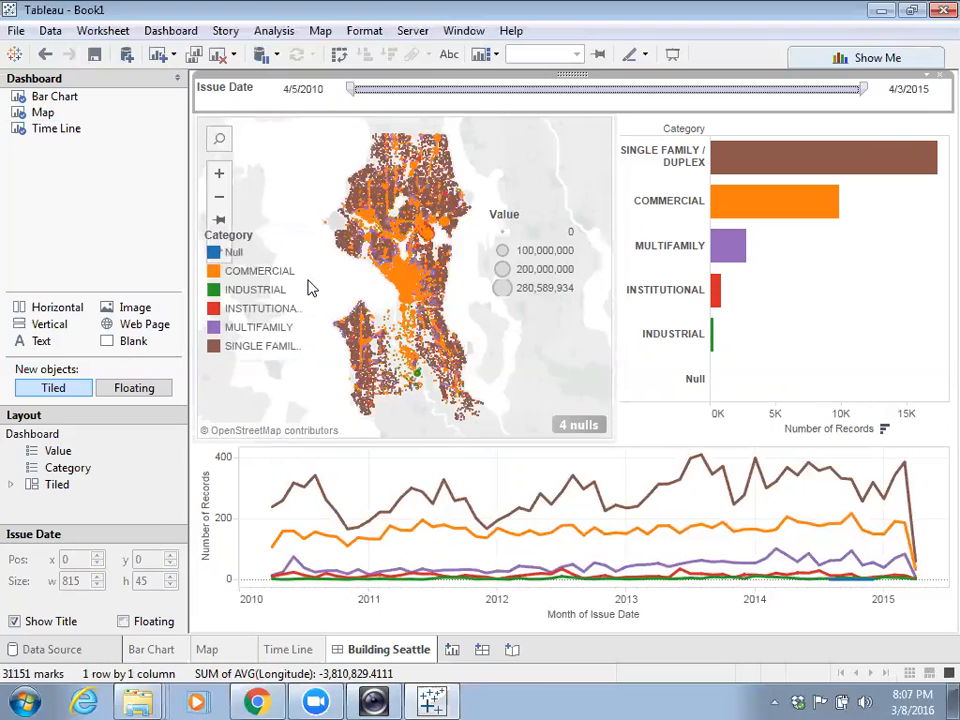
mouse_move(403, 282)
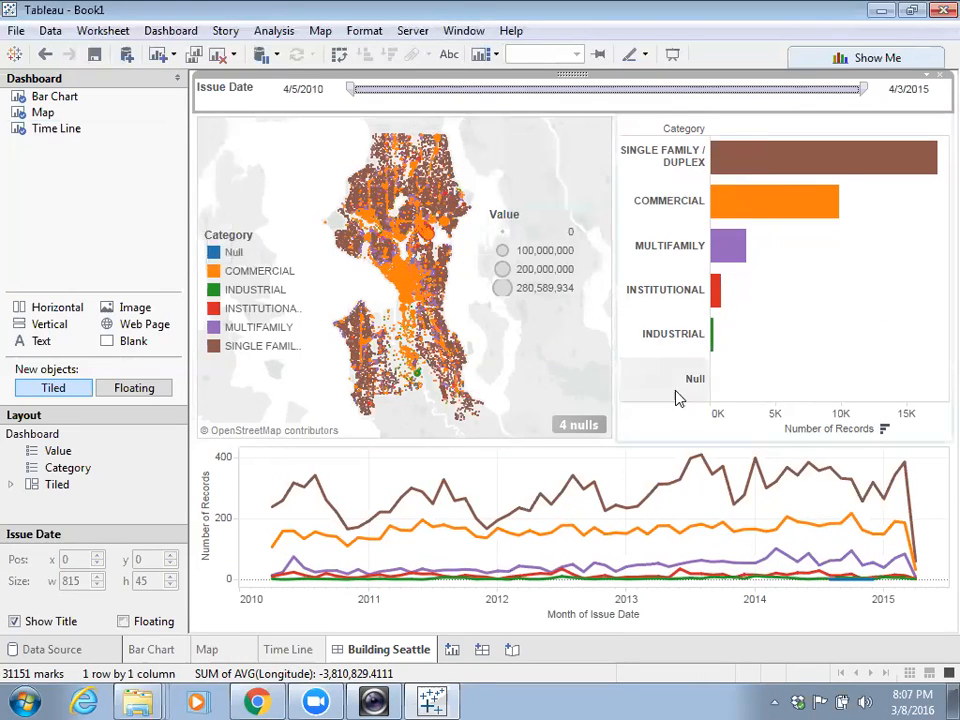
click(823, 272)
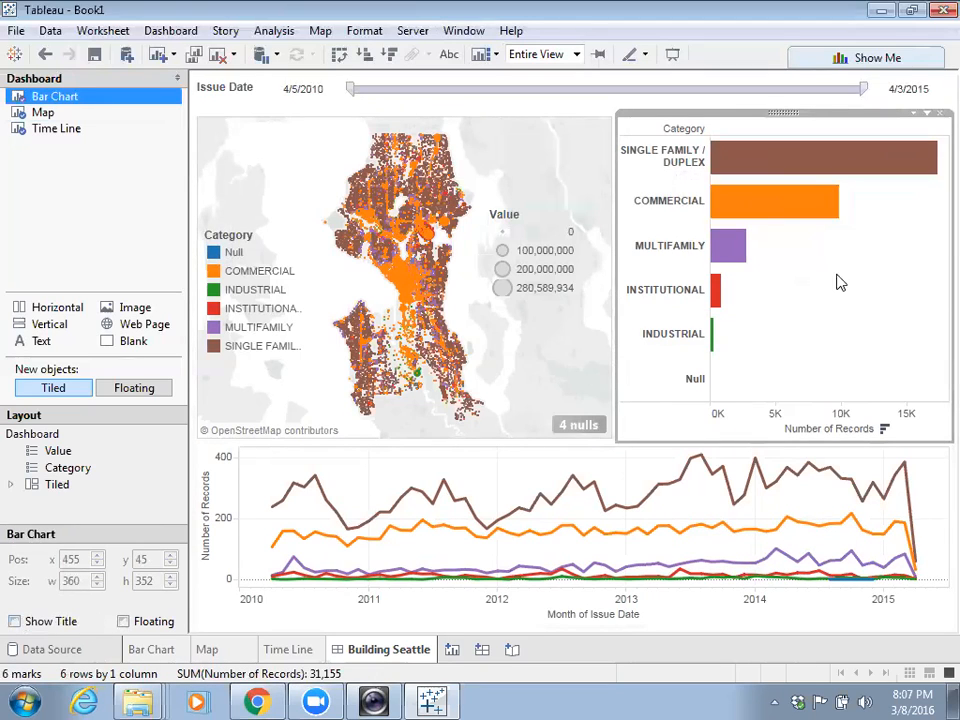
- Set the bar chart pane to Use as Filter
click(832, 160)
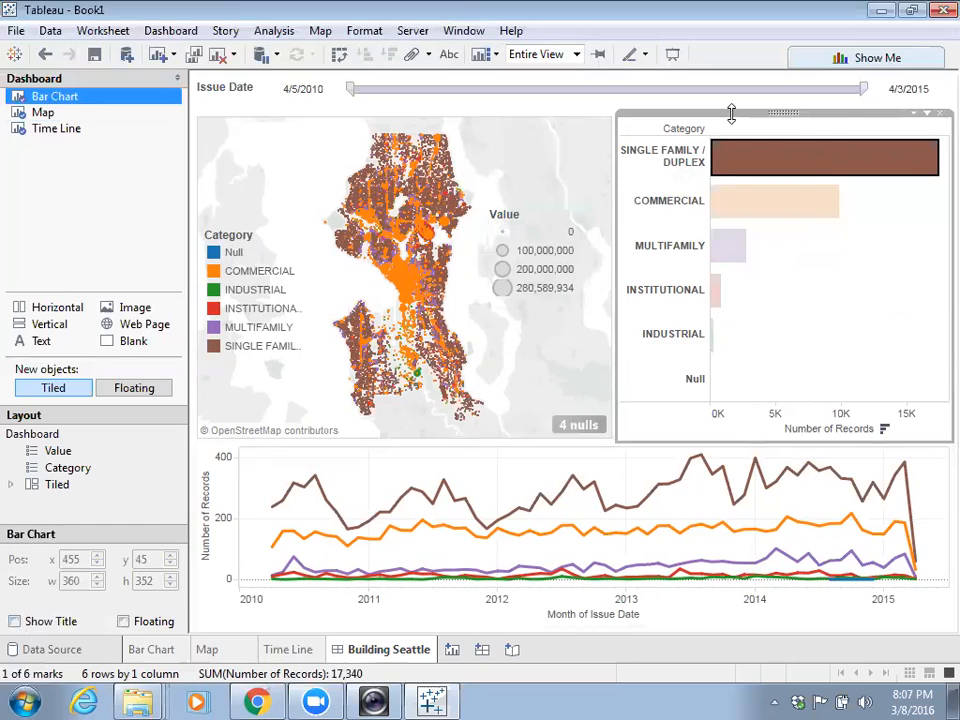
click(915, 115)
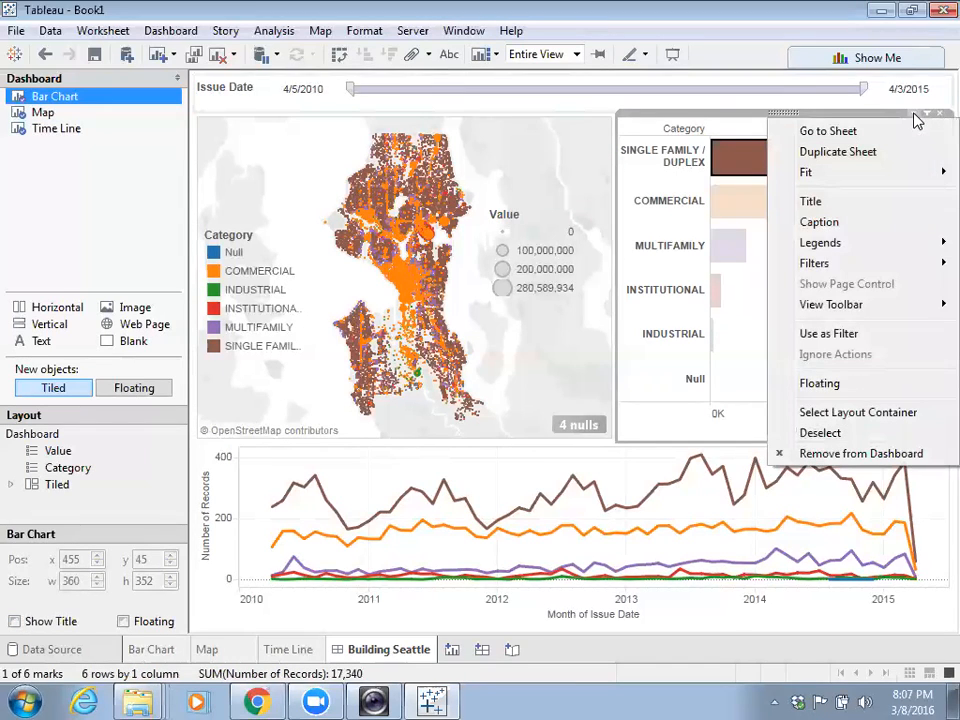
click(845, 334)
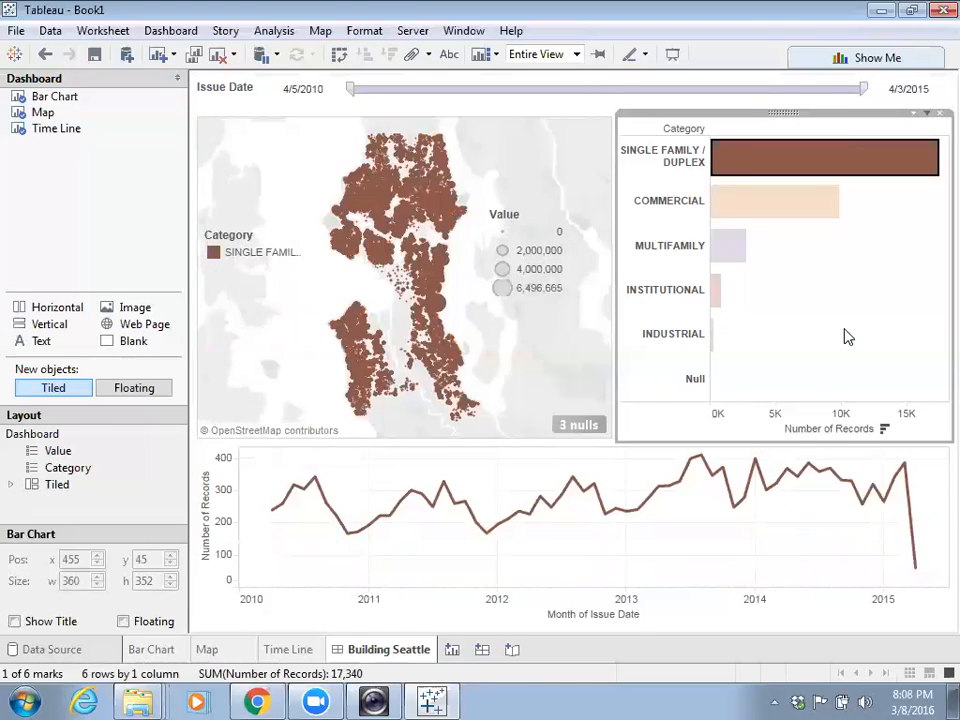
- Click the MULTIFAMILY bar to filter the map and time line to MULTIFAMILY permits
click(883, 261)
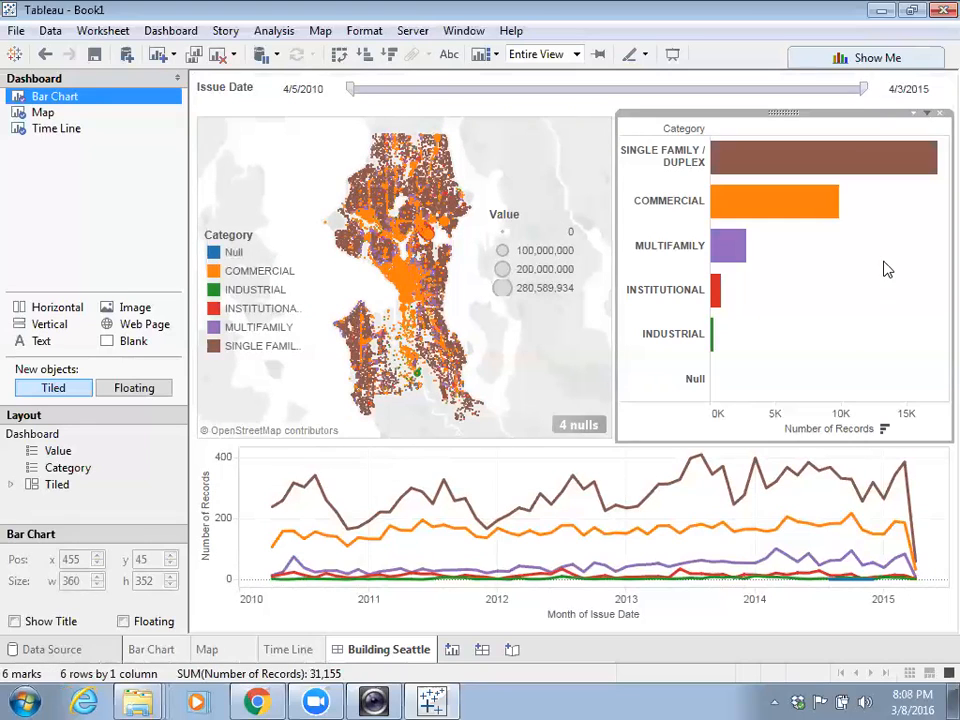
click(729, 249)
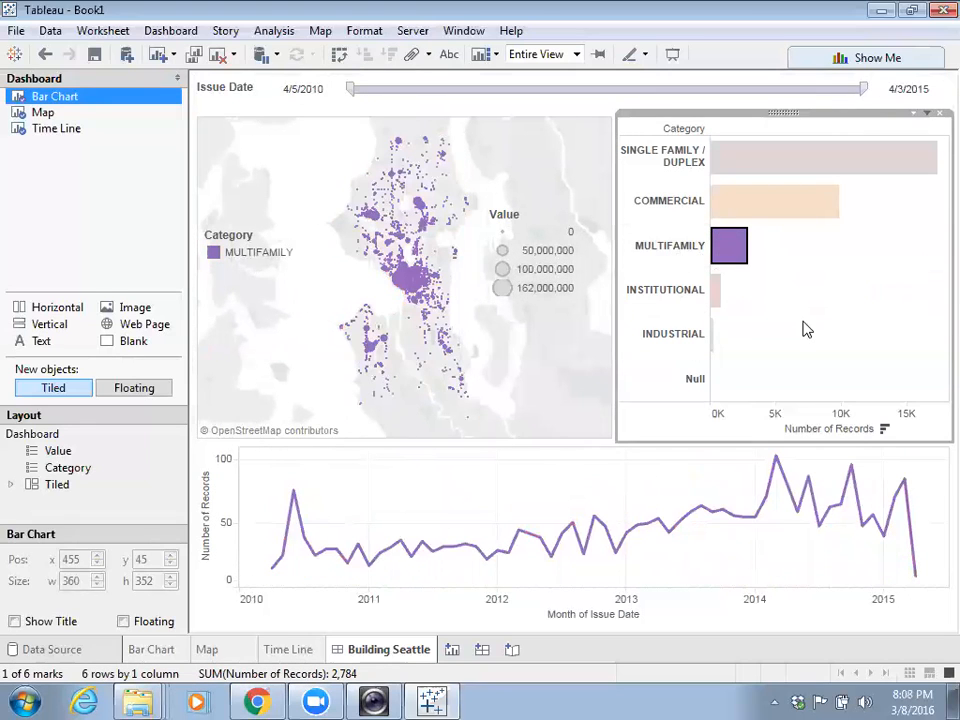
mouse_move(717, 261)
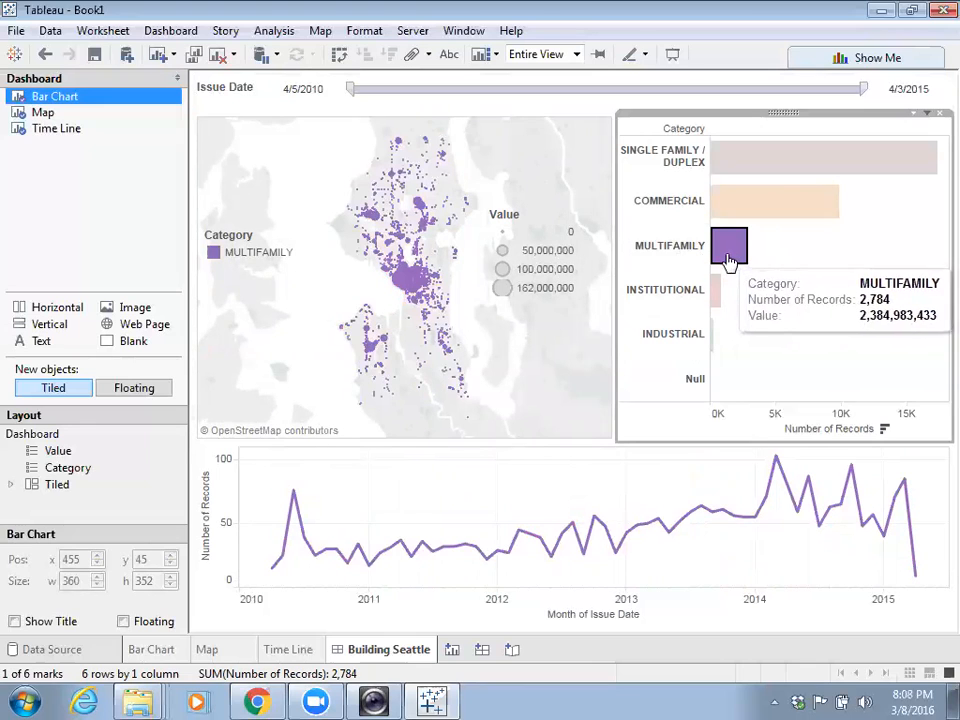
click(733, 256)
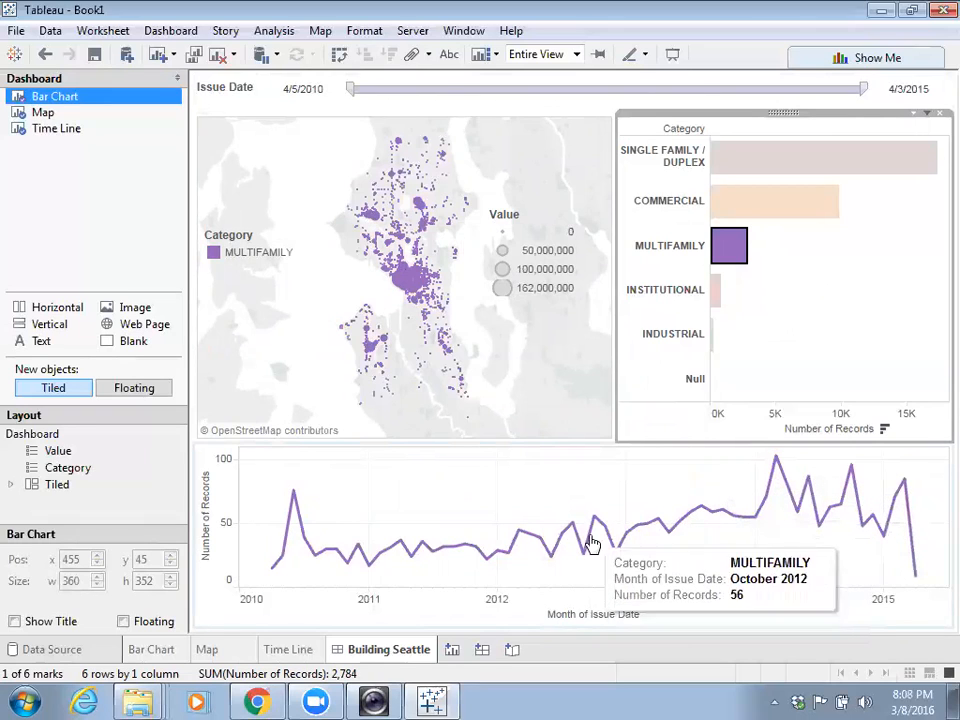
click(553, 493)
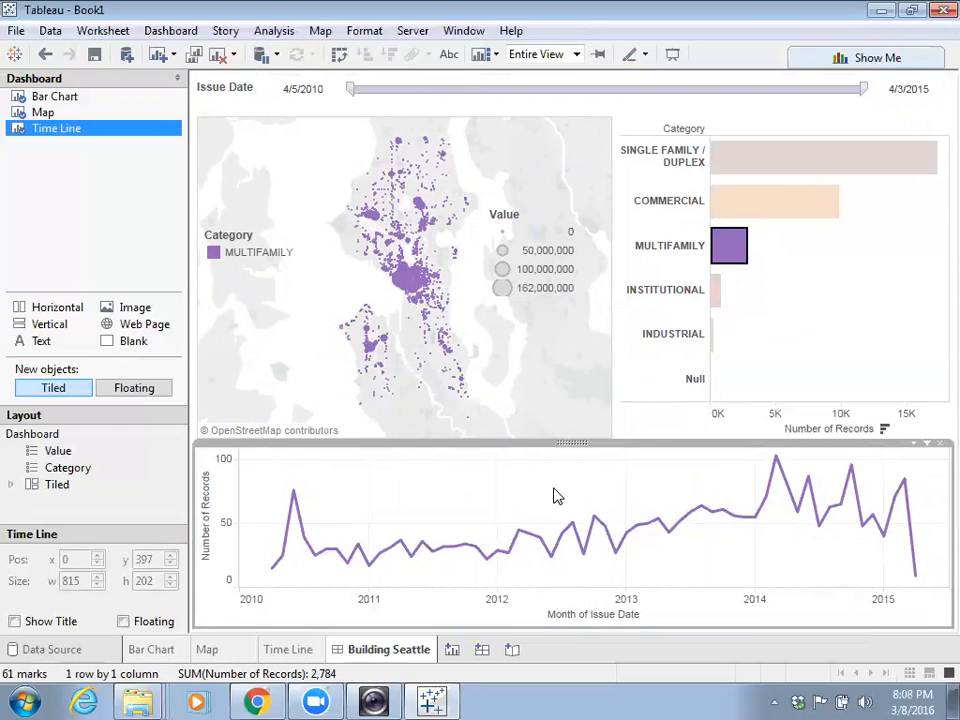
- Check the Time Line worksheet, return to Building Seattle, and clear the category filter
click(174, 131)
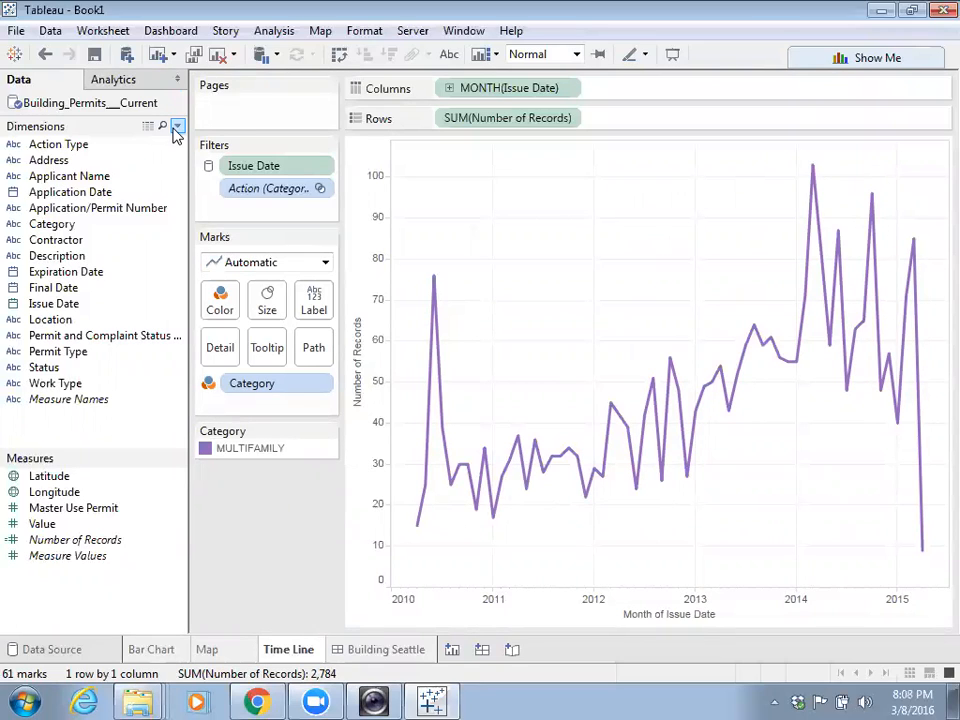
click(362, 650)
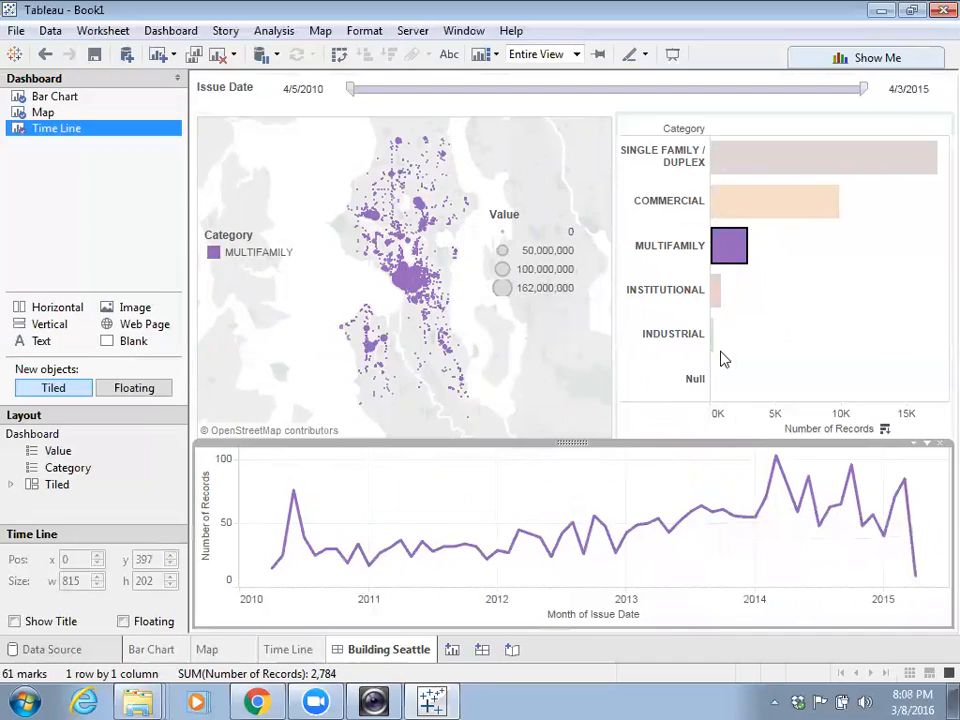
click(865, 367)
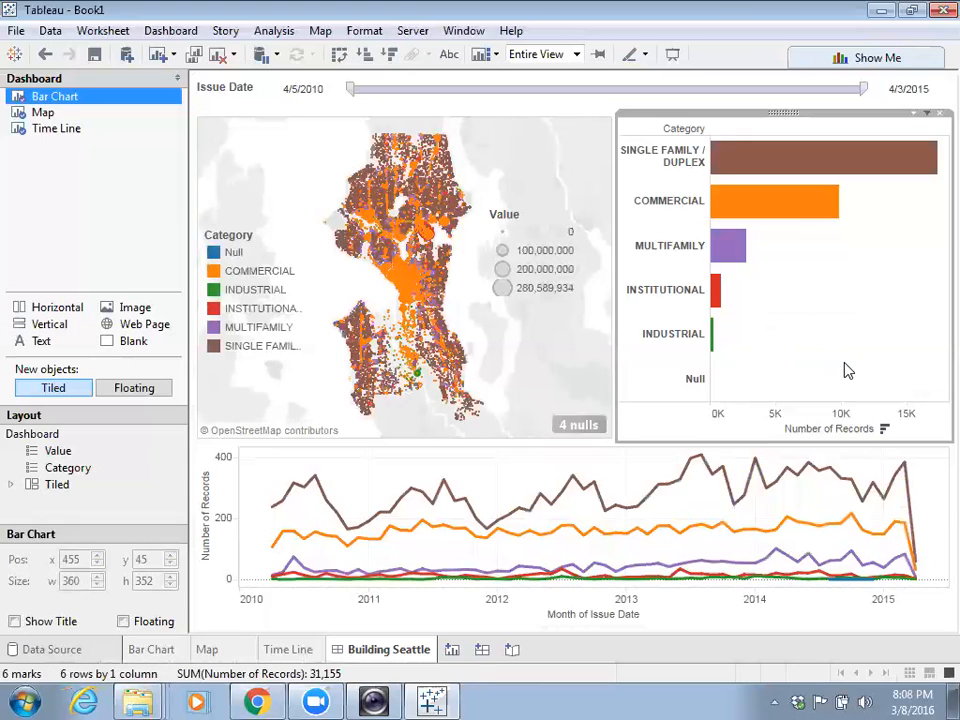
- Review the Time Line worksheet again, then open the time line pane's options on the dashboard
click(44, 131)
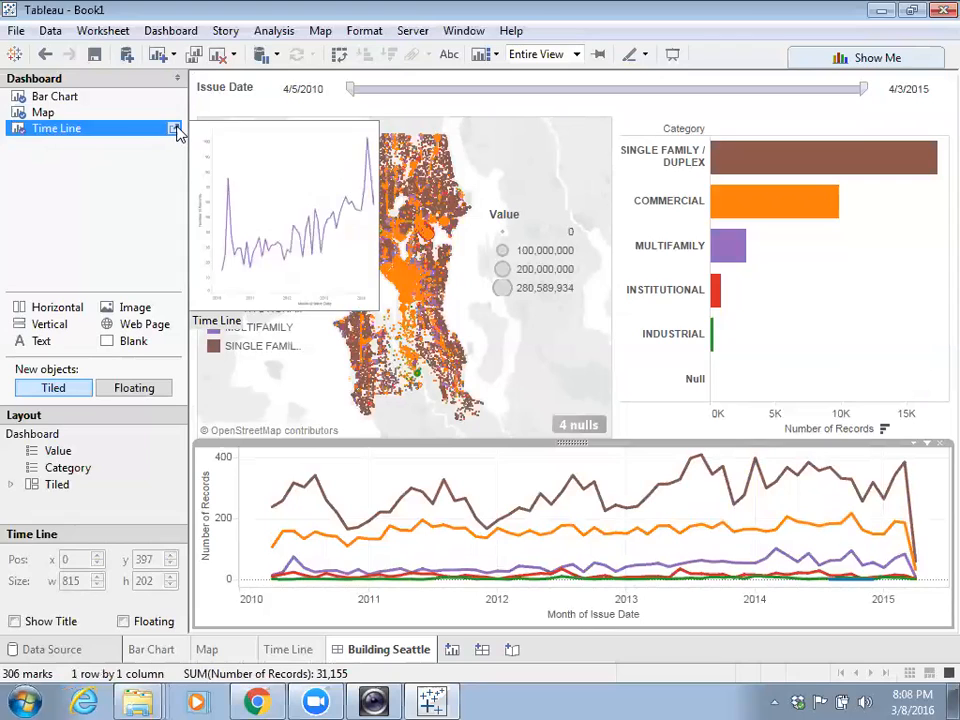
click(177, 129)
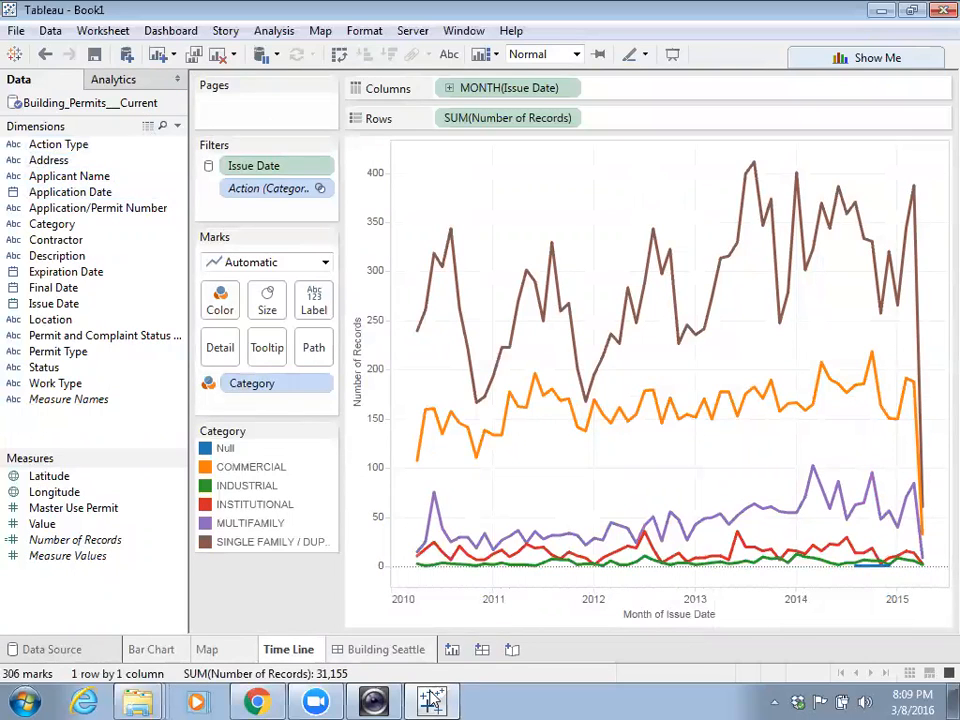
click(397, 653)
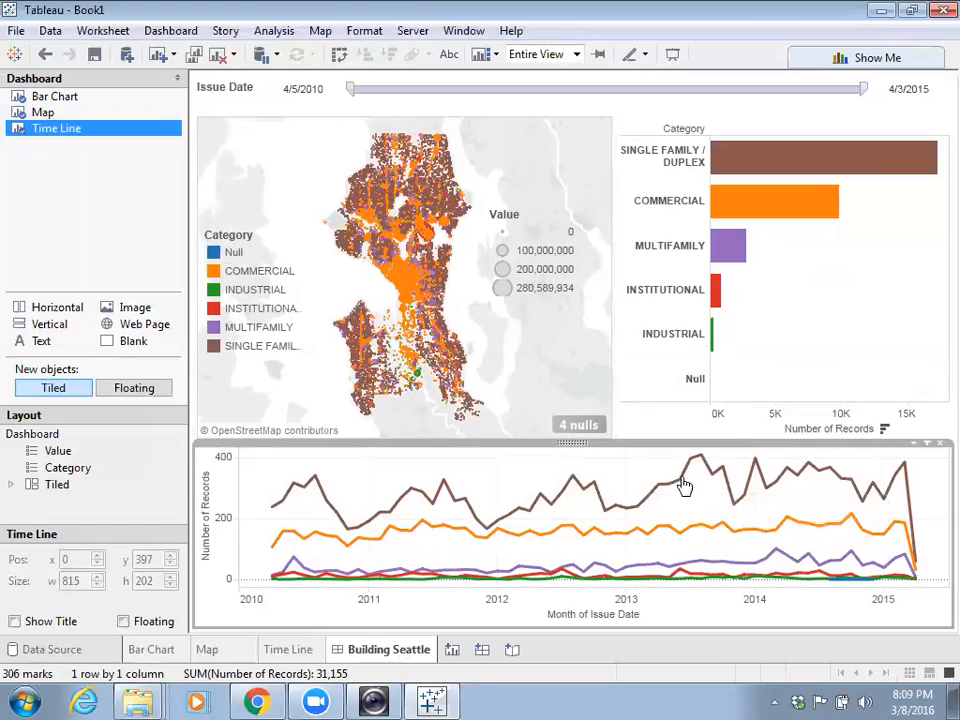
click(917, 450)
- Set the Time Line as a filter and test it on Feb and Jan 2013 points, then clear it
click(845, 588)
click(637, 506)
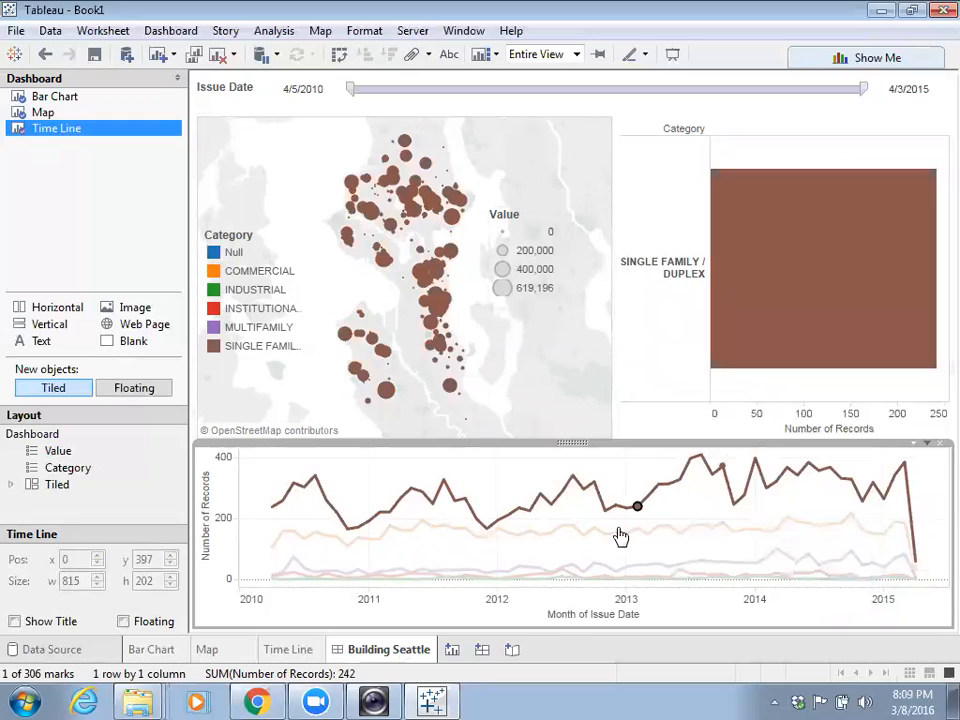
click(620, 530)
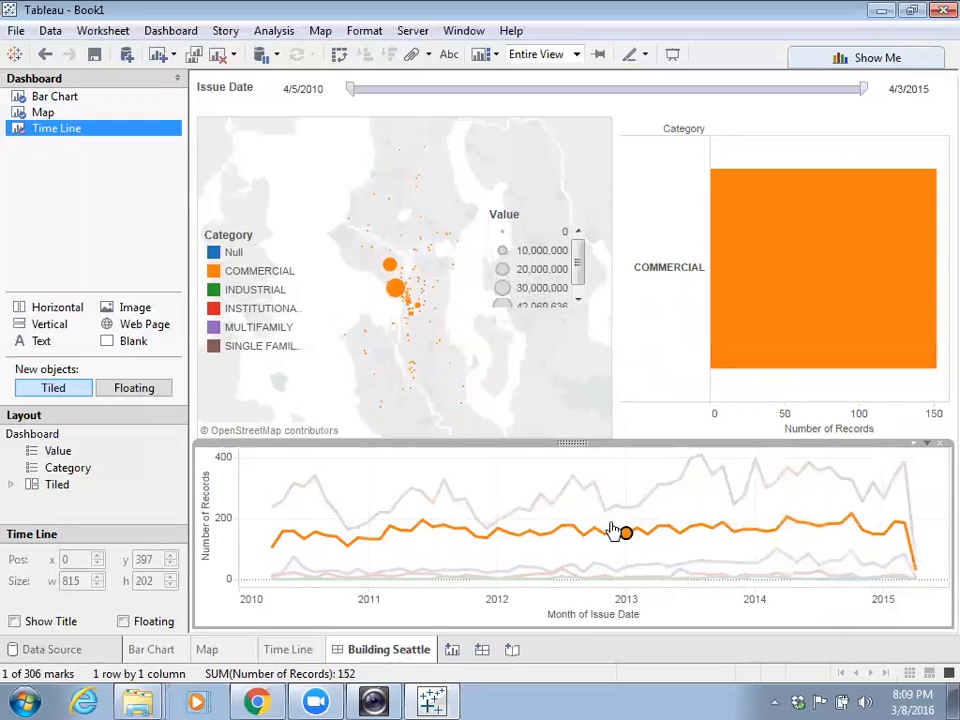
mouse_move(767, 290)
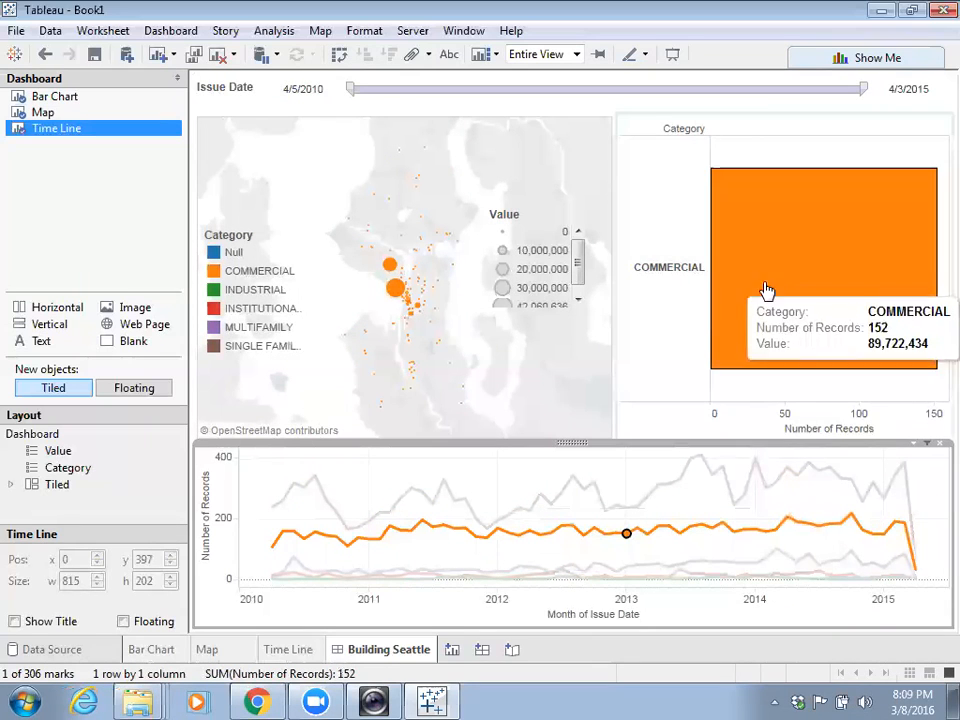
mouse_move(396, 298)
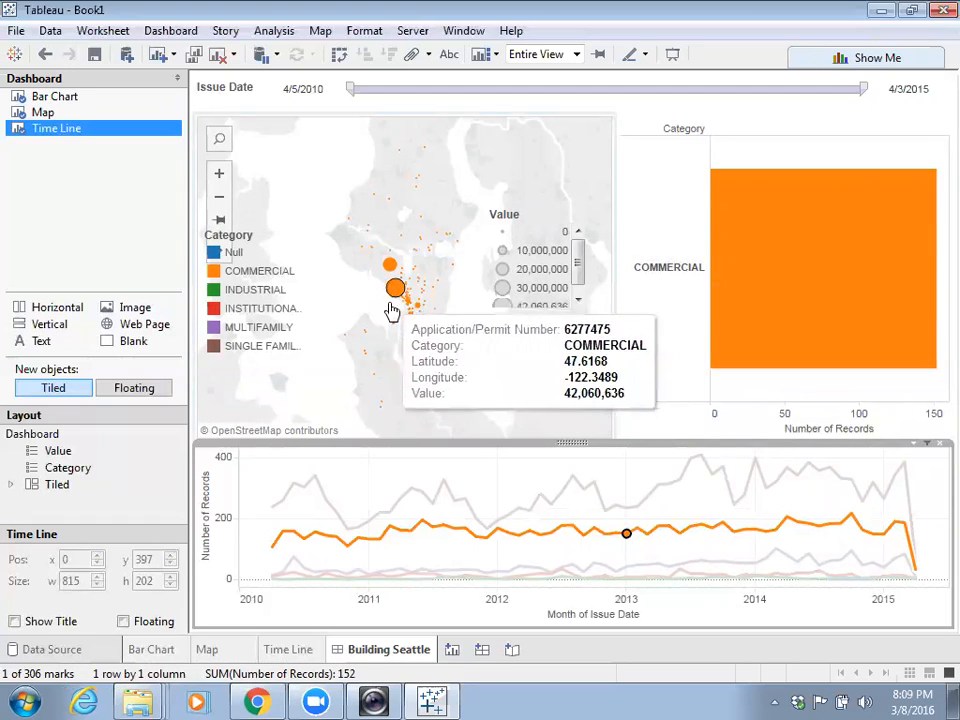
click(505, 476)
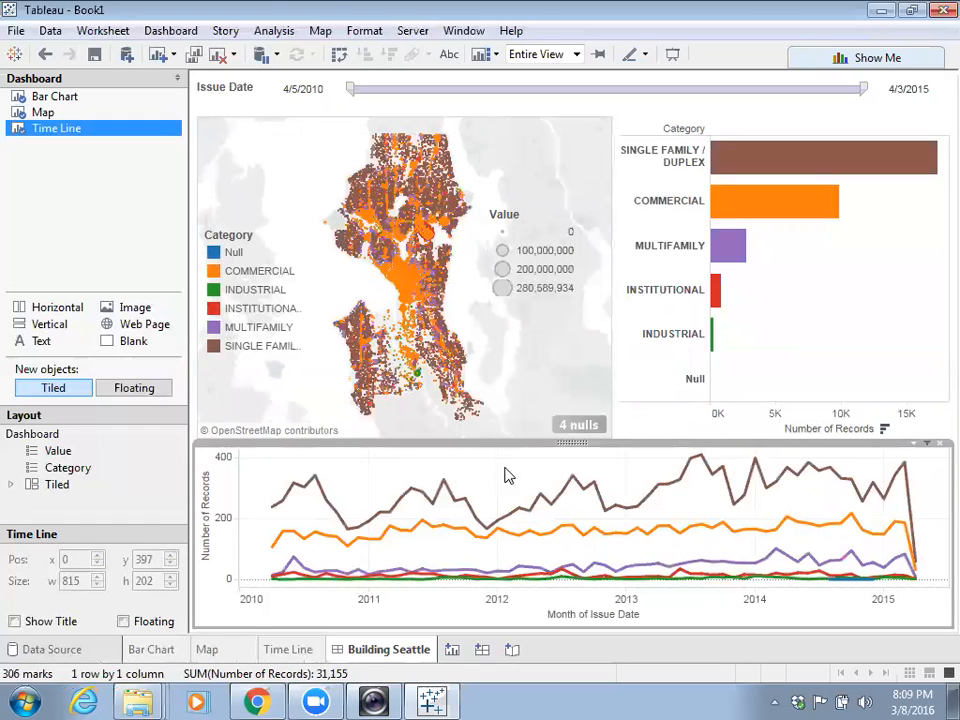
- Filter the map and time line by the INSTITUTIONAL, MULTIFAMILY, then COMMERCIAL bars
click(718, 288)
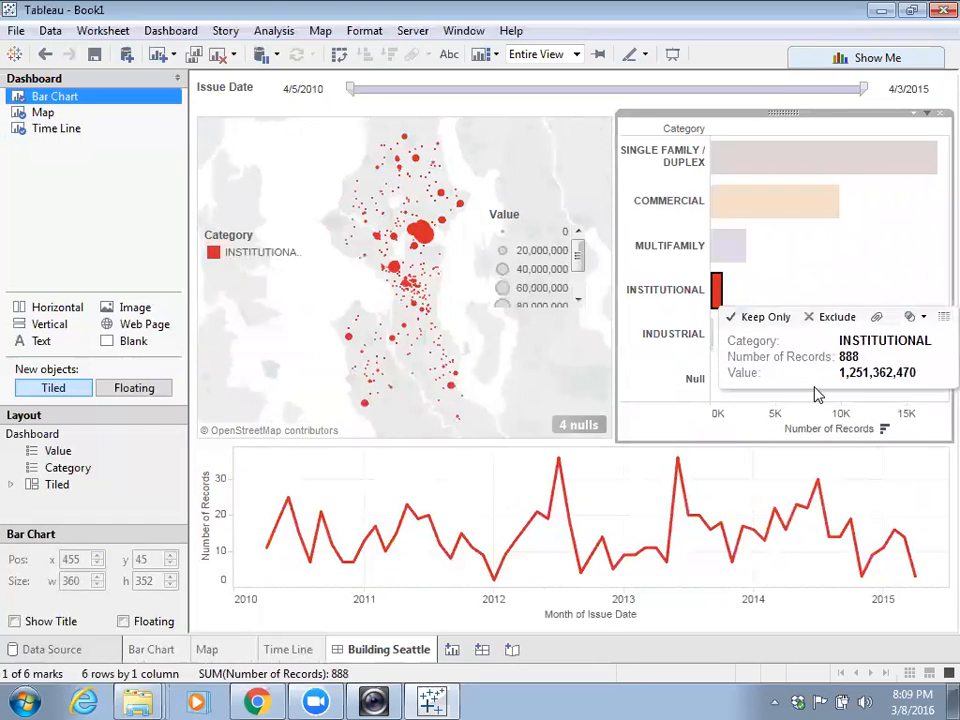
click(733, 260)
click(735, 201)
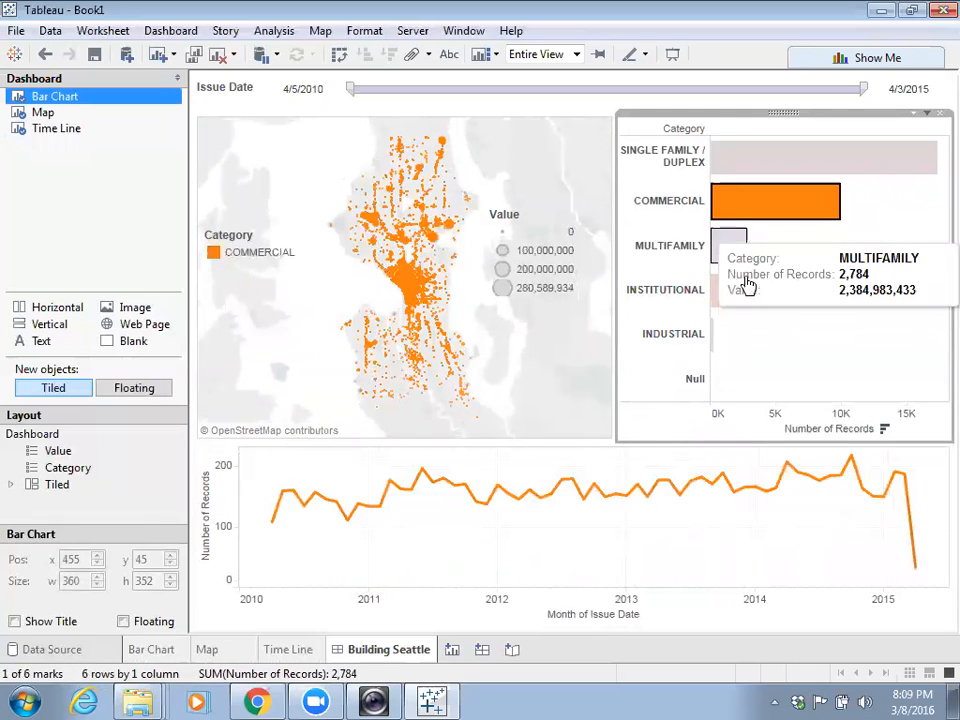
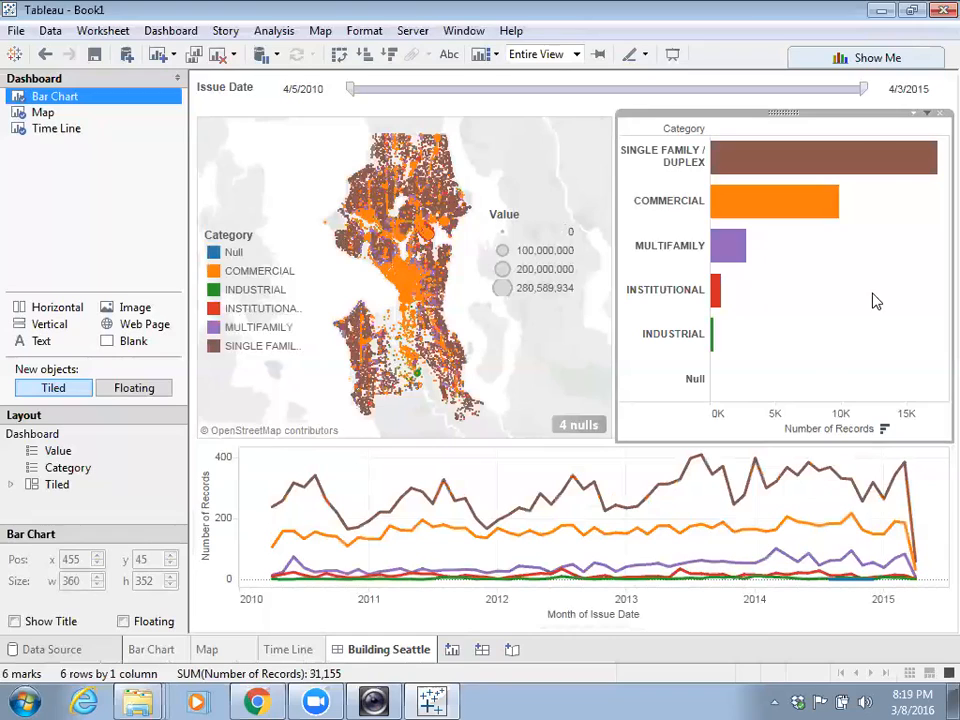
- Open Server > Tableau Public to reveal its save options
click(408, 33)
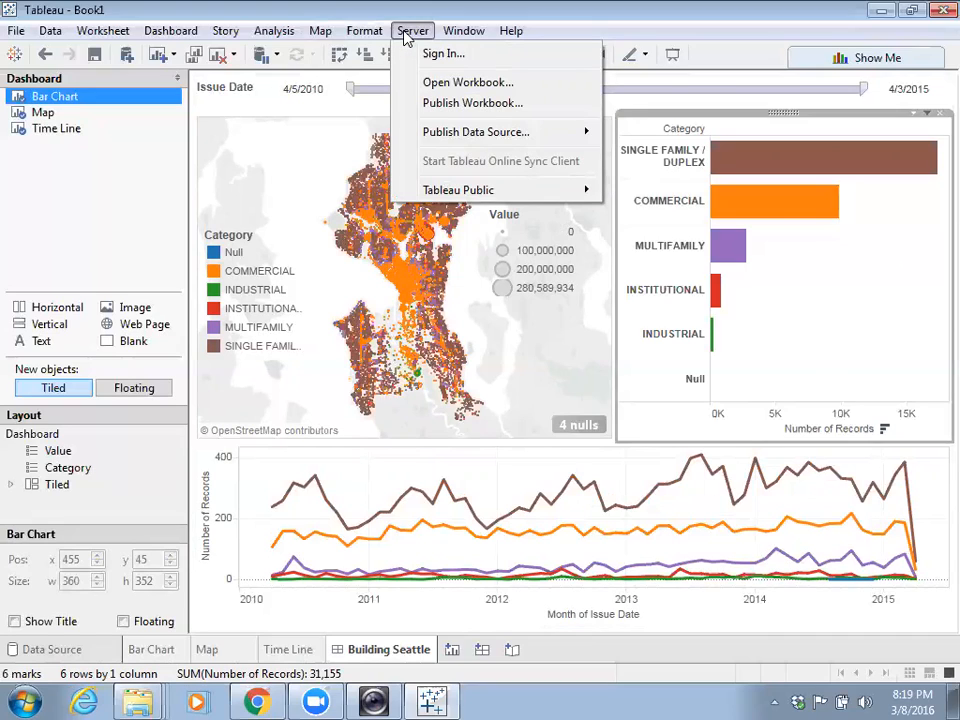
mouse_move(448, 195)
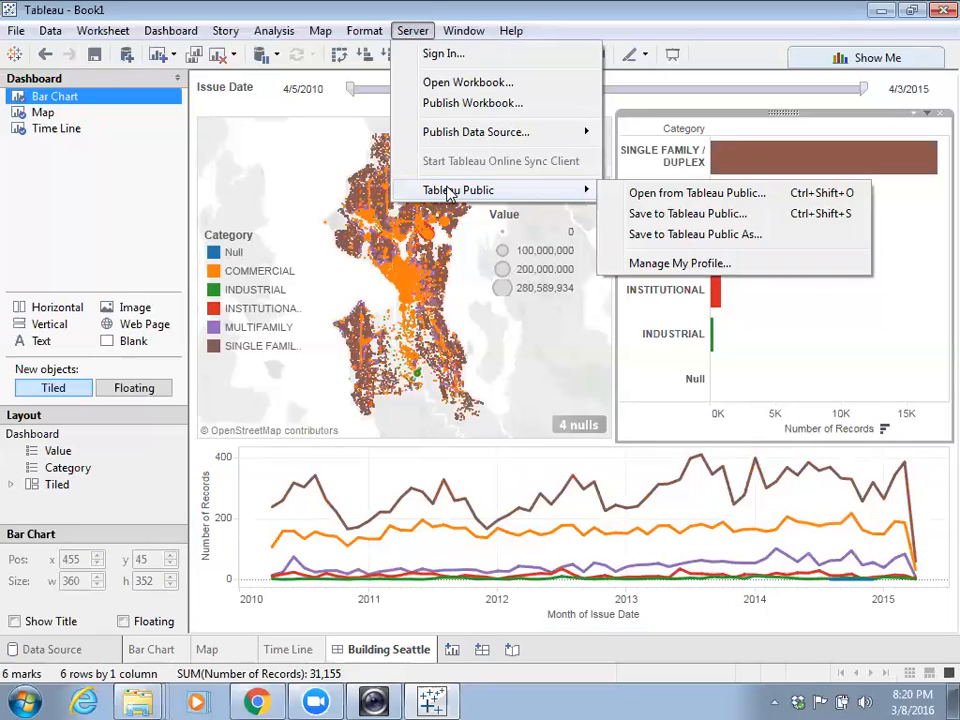
- Choose Save to Tableau Public As and submit the account password
click(690, 236)
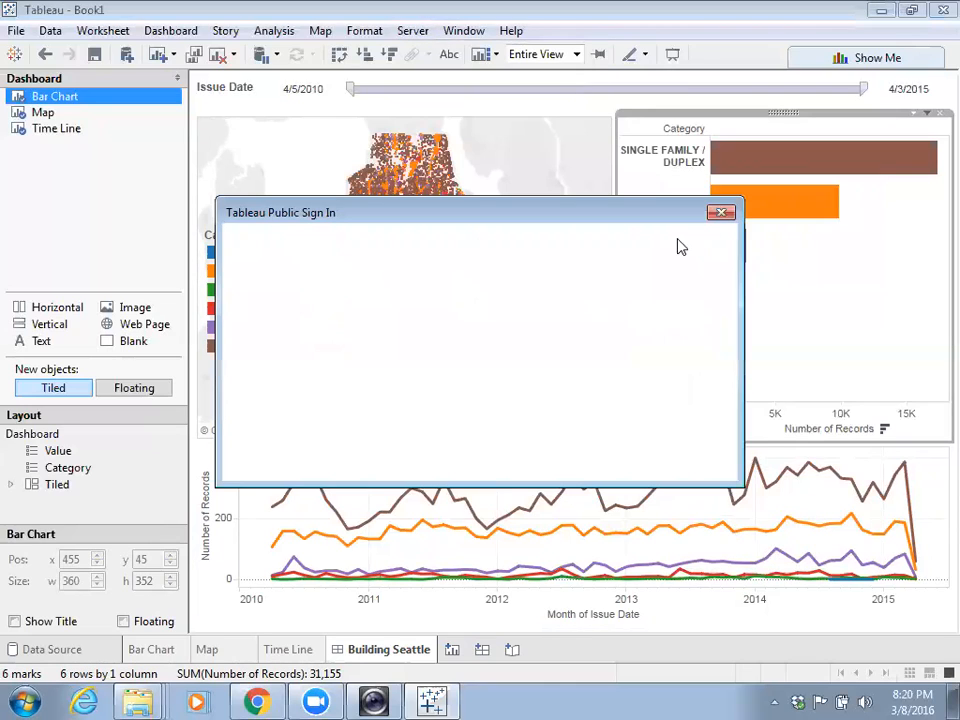
click(488, 332)
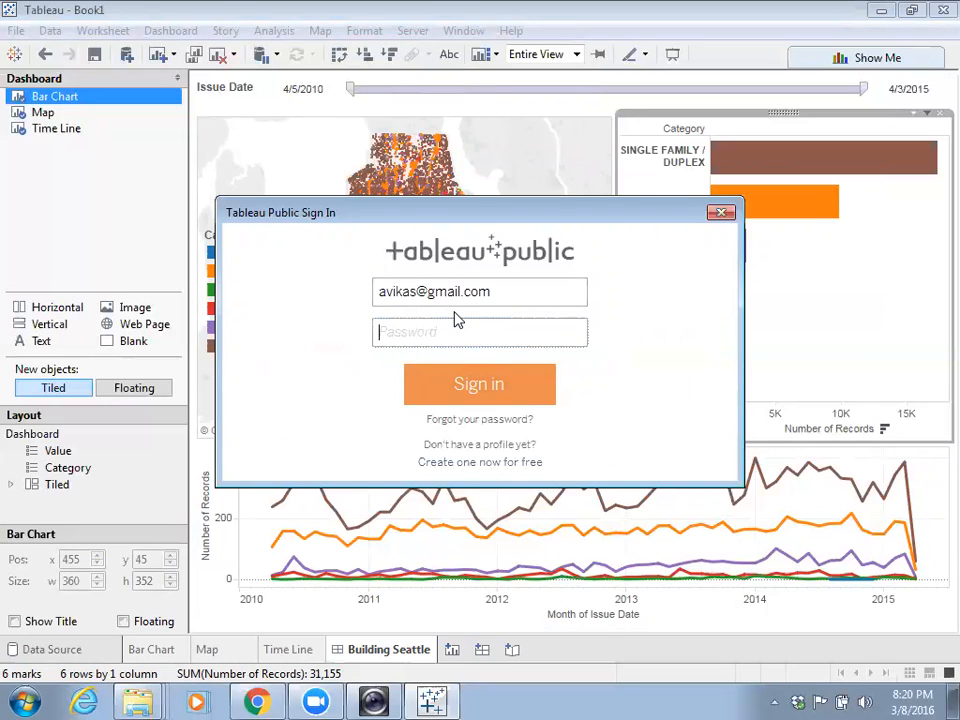
text(••••••••••)
key(Return)
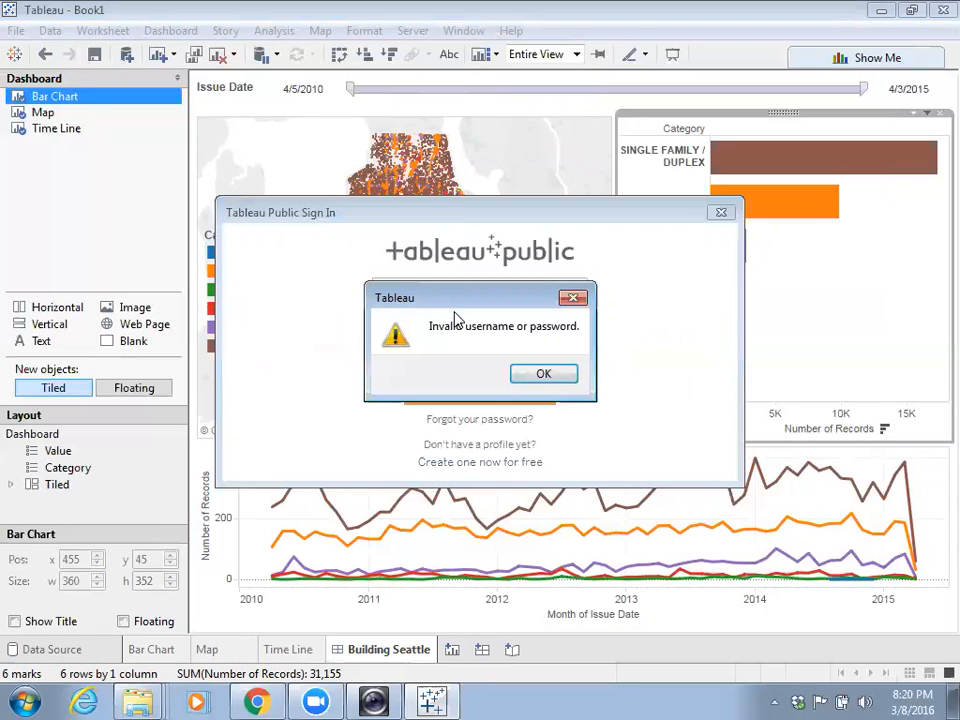
- Dismiss the invalid-password error and retype the account password
click(544, 374)
key(BackSpace)
key(BackSpace)
key(BackSpace)
key(BackSpace)
key(BackSpace)
key(BackSpace)
key(BackSpace)
key(BackSpace)
key(BackSpace)
key(BackSpace)
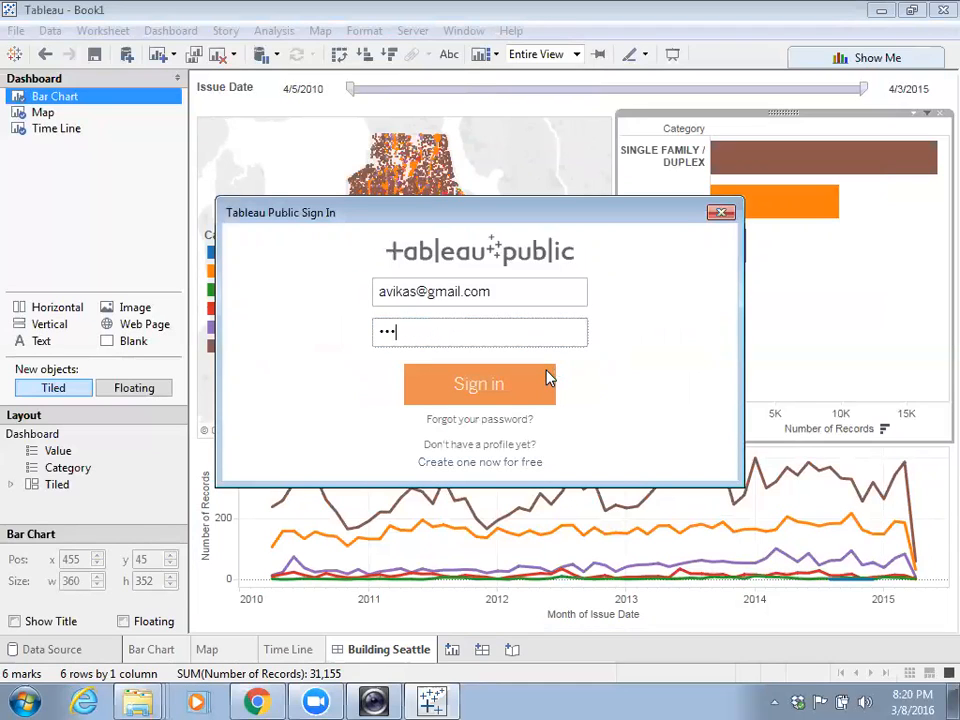
text(•••••••••)
- Sign in, name the workbook 'Building Seattle', save, and confirm overwriting the existing copy
click(549, 377)
text(Bo)
key(BackSpace)
key(BackSpace)
text(Bu)
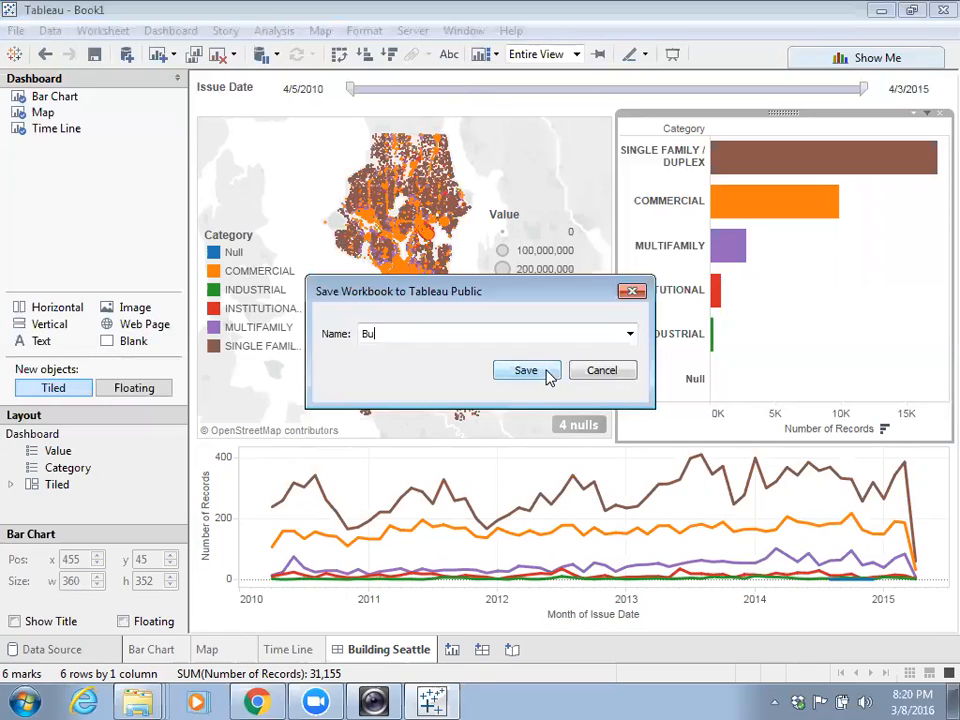
text(ilding Sea)
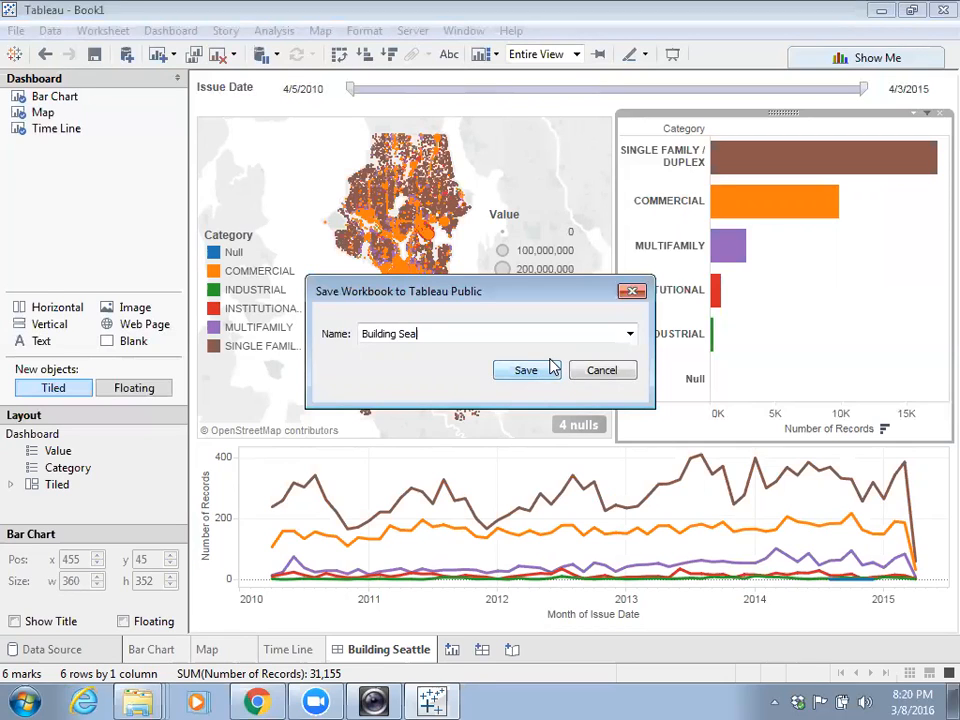
text(ttle)
click(552, 368)
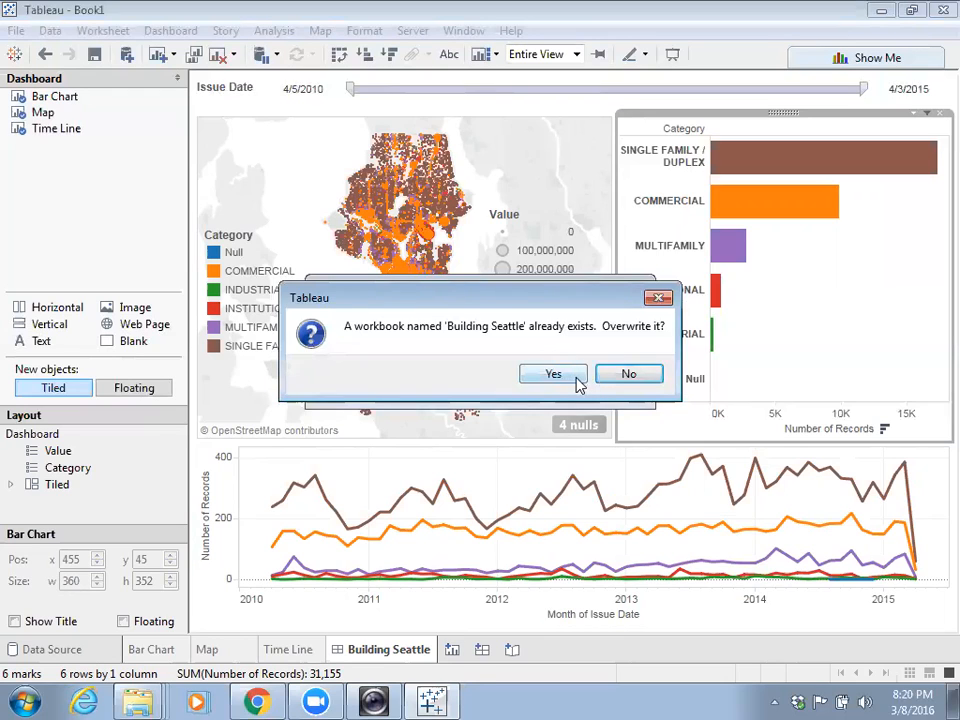
click(555, 374)
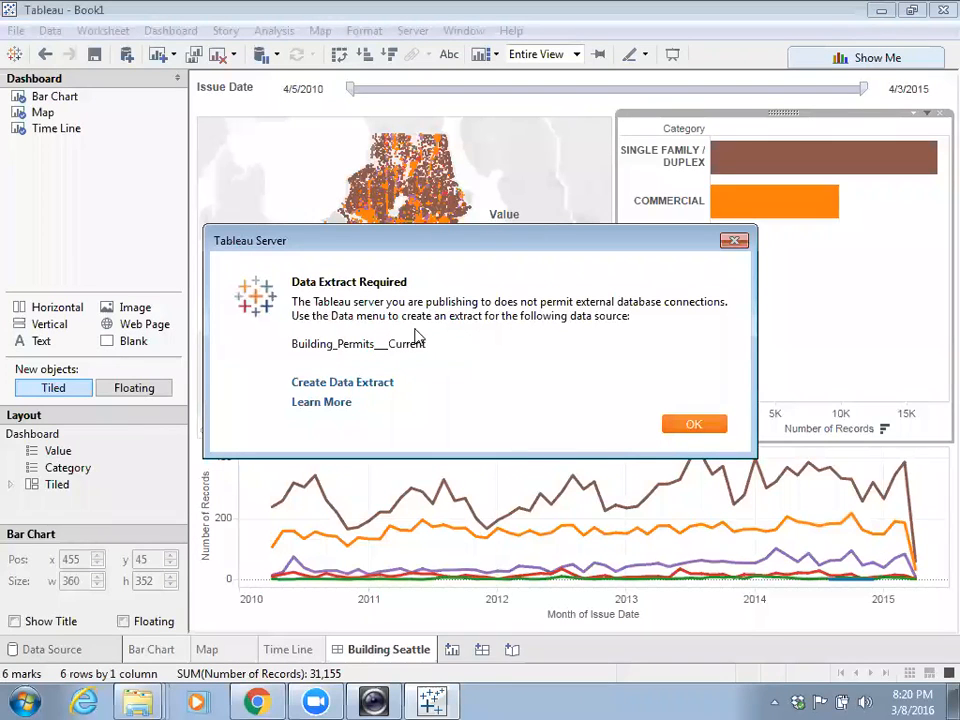
- Switch Building_Permits__Current from Live to Extract, then return to the Building Seattle dashboard
click(690, 426)
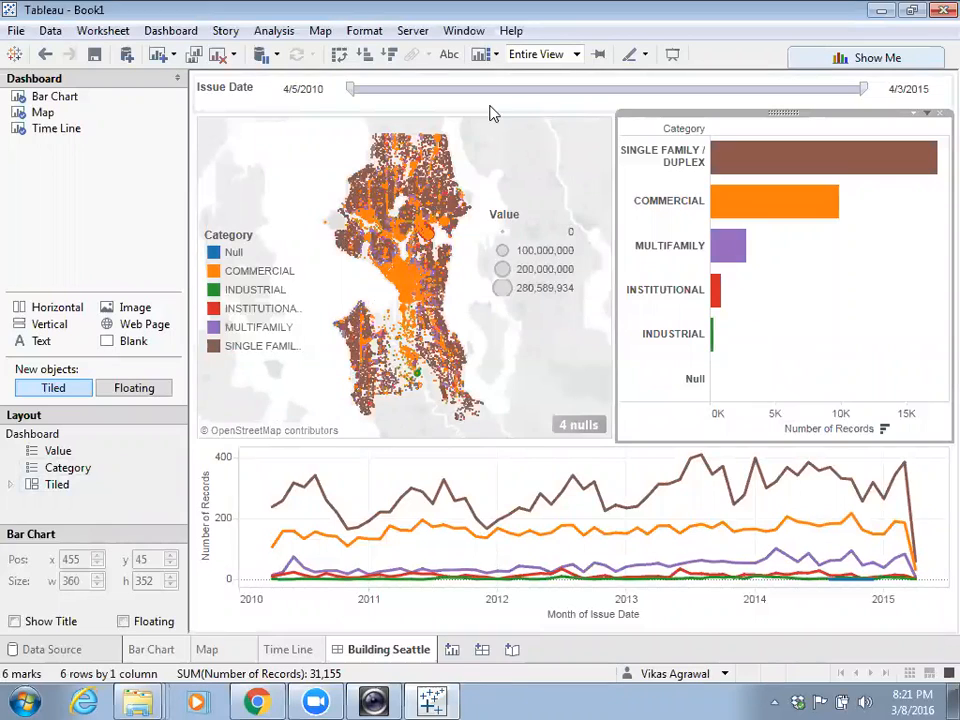
click(60, 652)
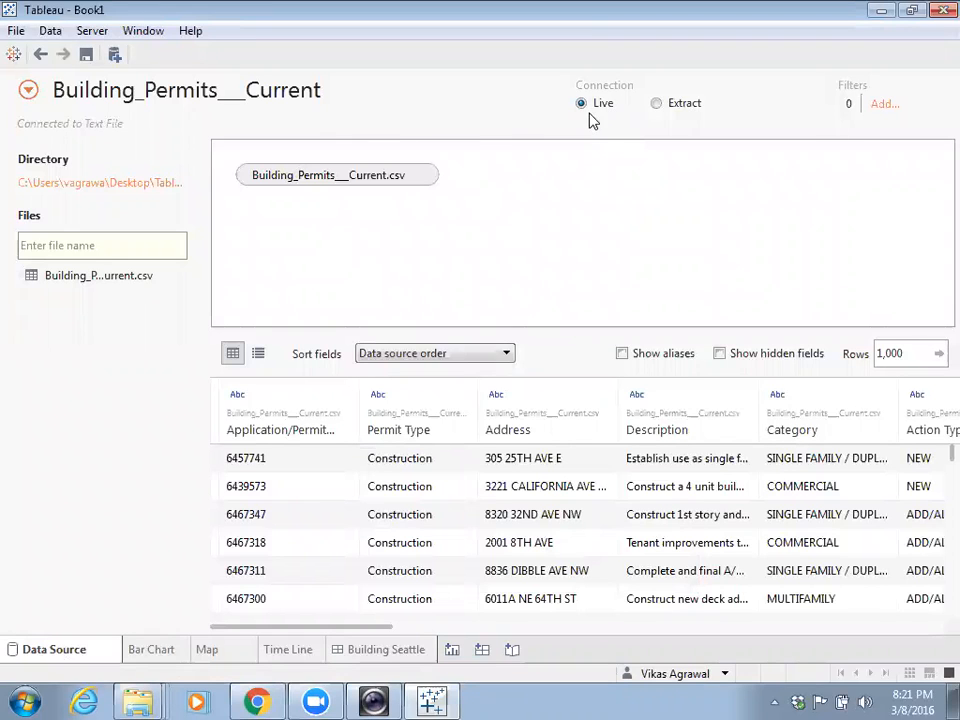
click(659, 105)
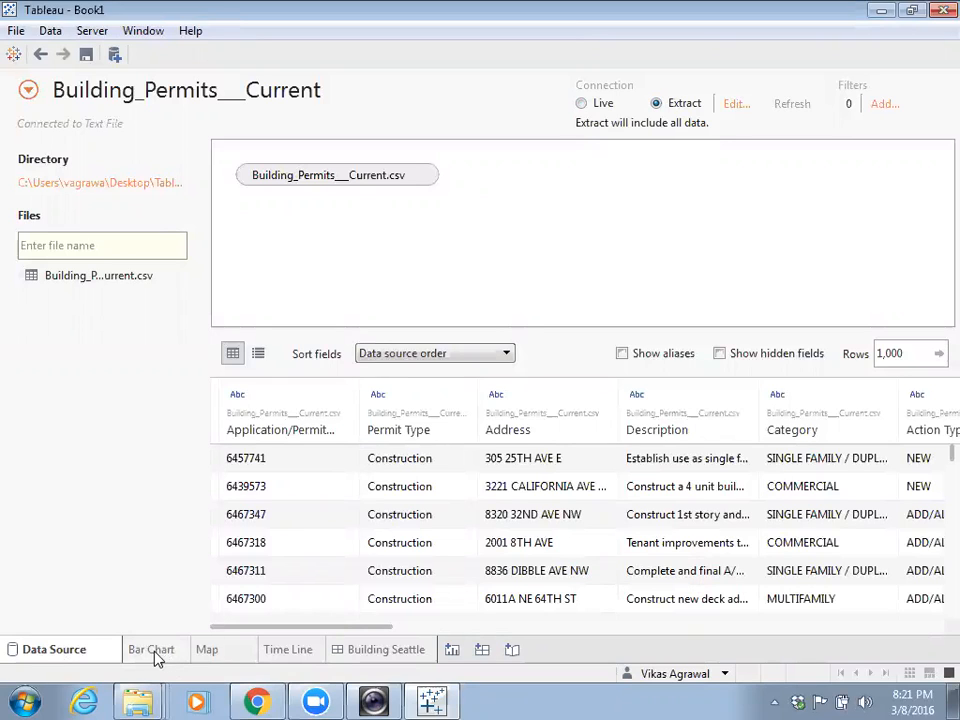
click(360, 650)
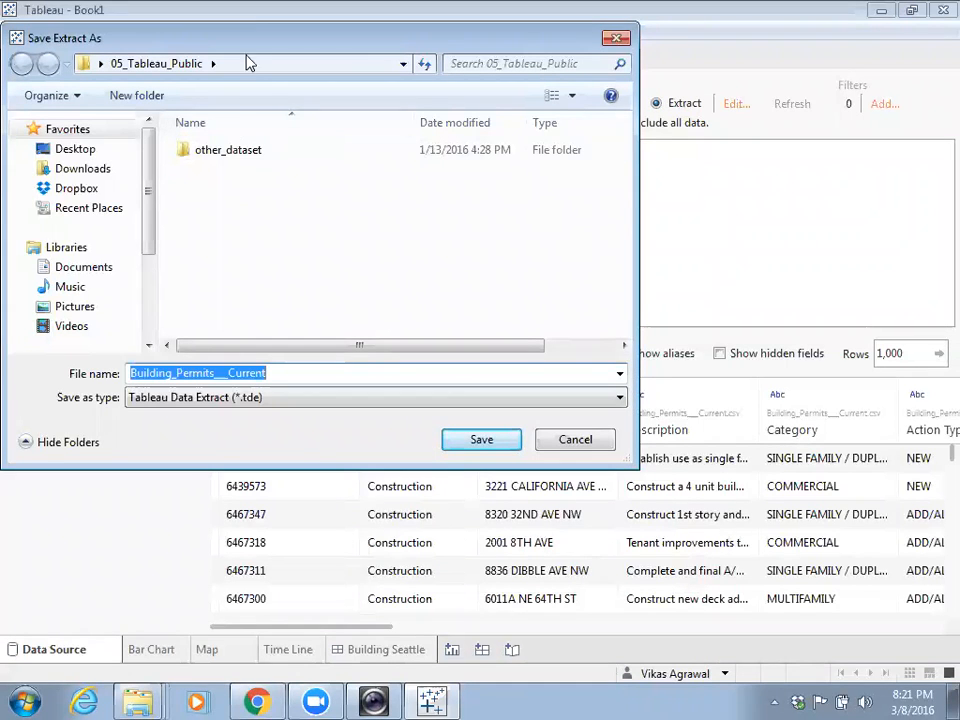
- Save the extract into Desktop > Tableau_in_class, then restore the Tableau window
drag(280, 50, 354, 152)
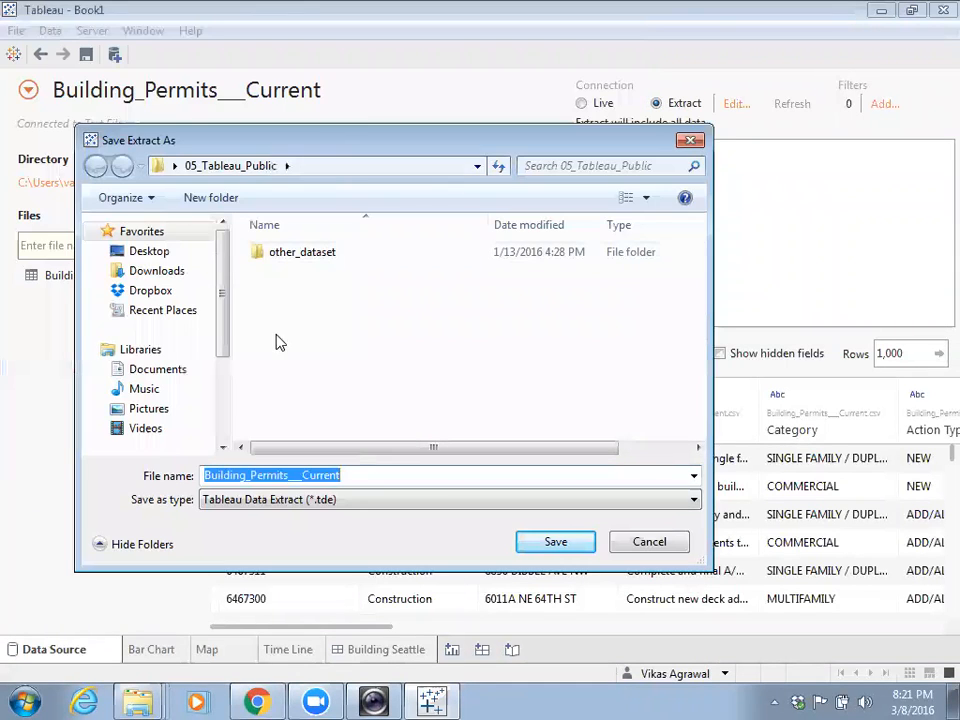
click(148, 251)
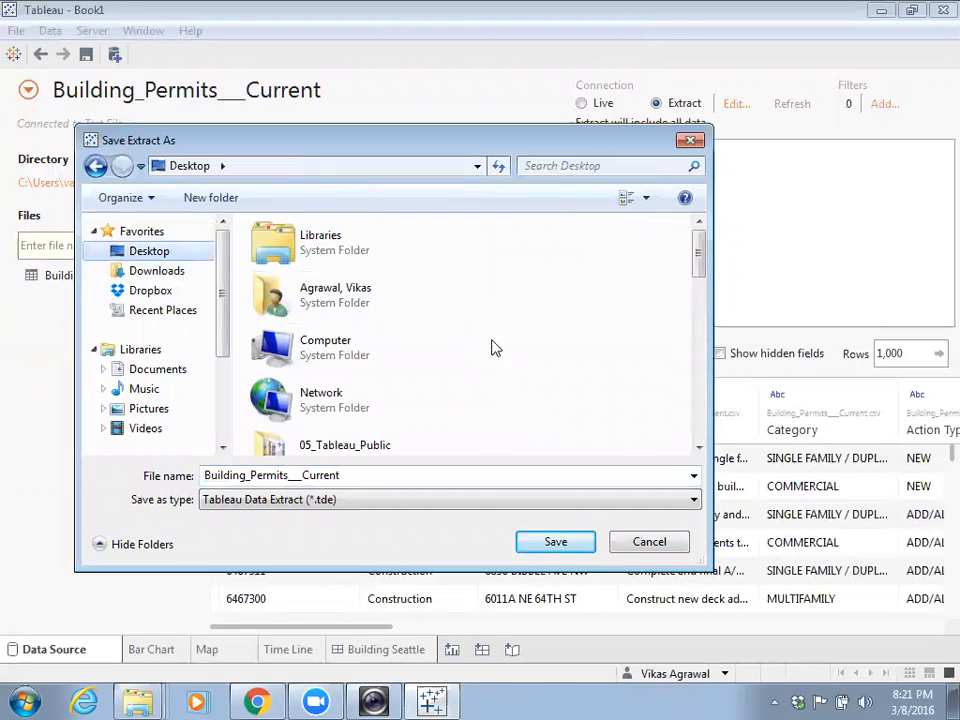
scroll(381, 441, down, 5)
scroll(381, 441, down, 1)
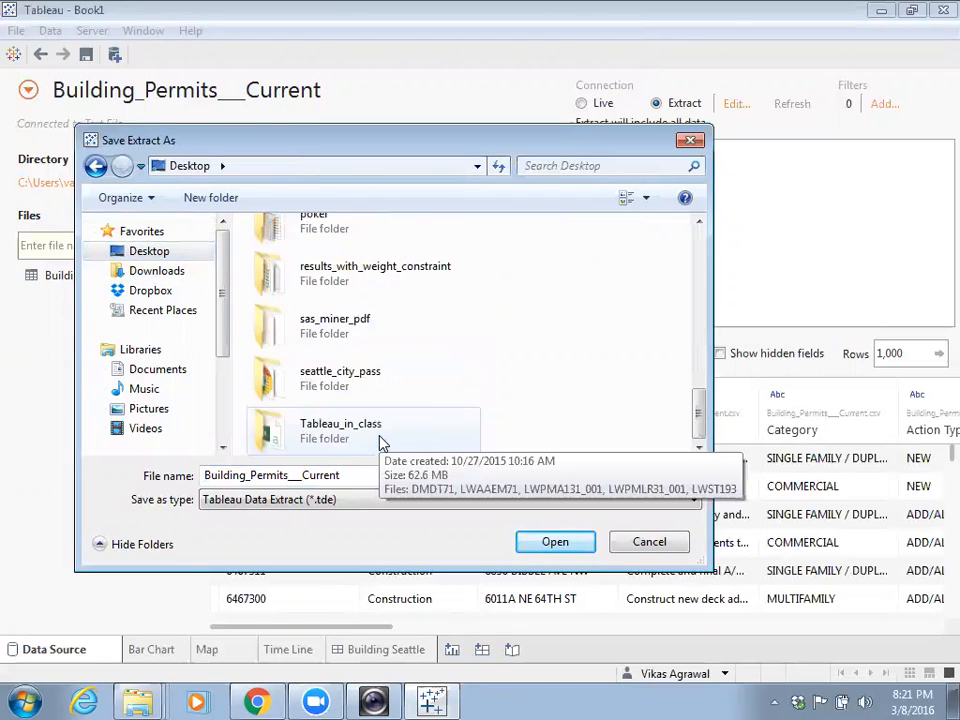
double_click(381, 441)
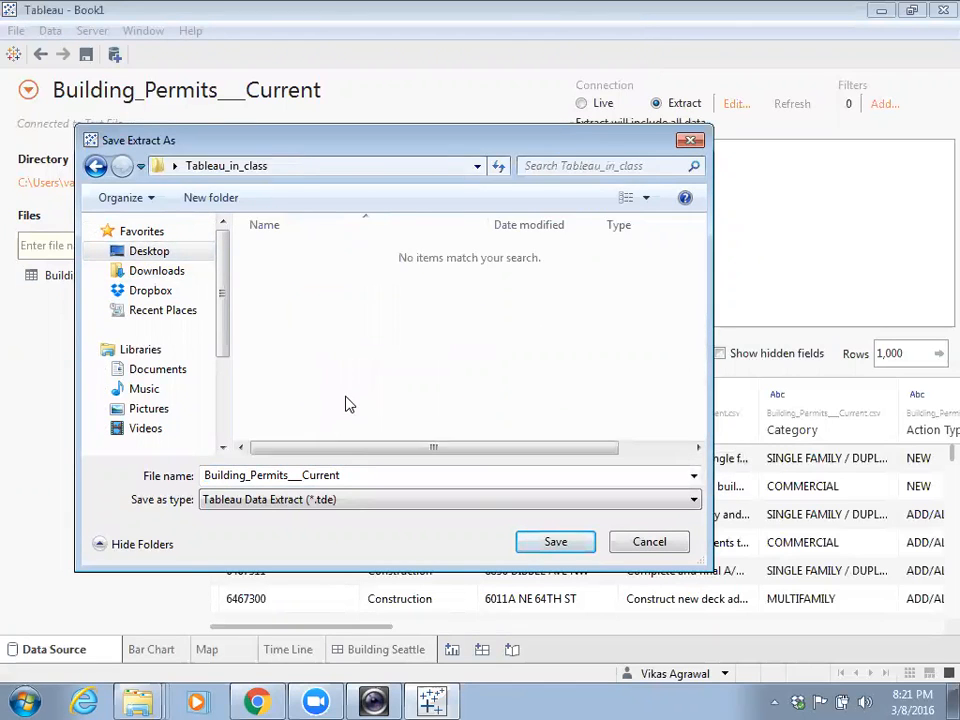
click(552, 549)
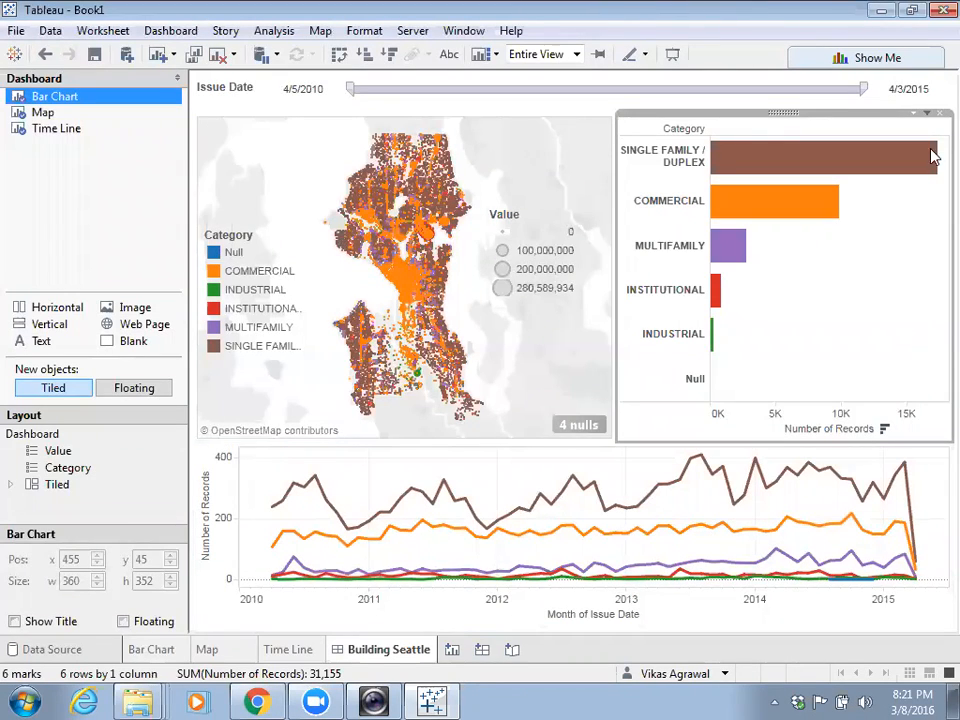
double_click(240, 12)
click(791, 131)
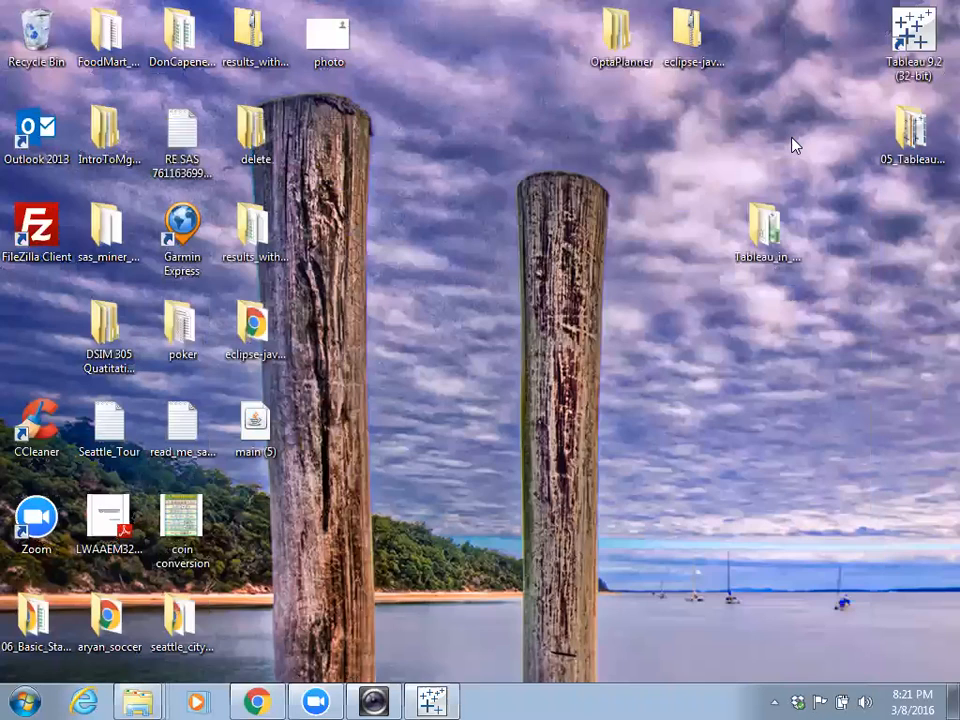
double_click(764, 228)
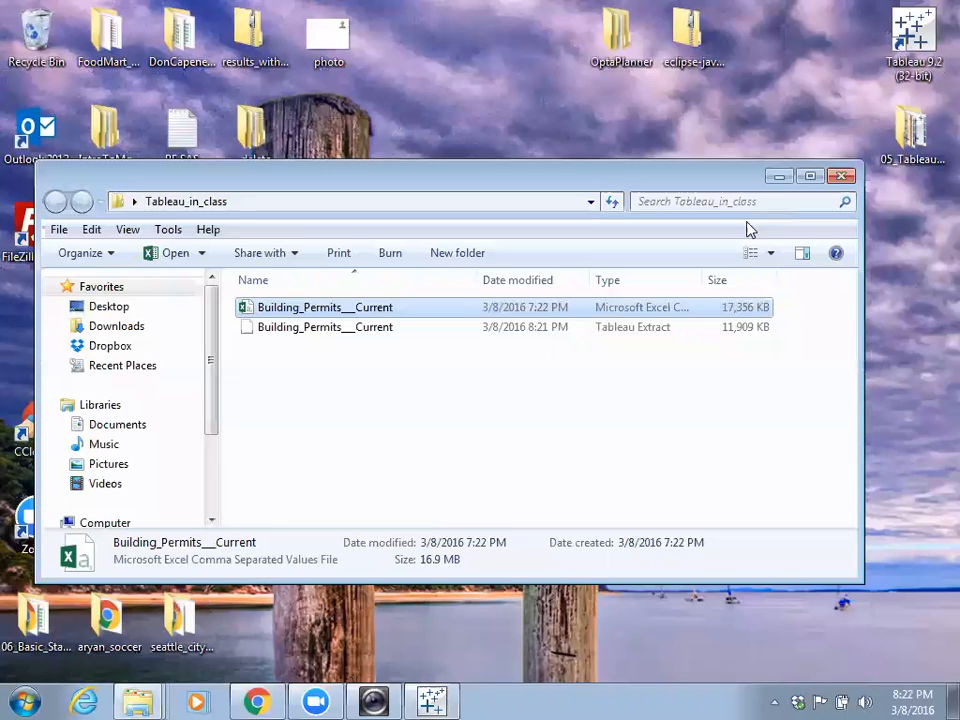
click(303, 330)
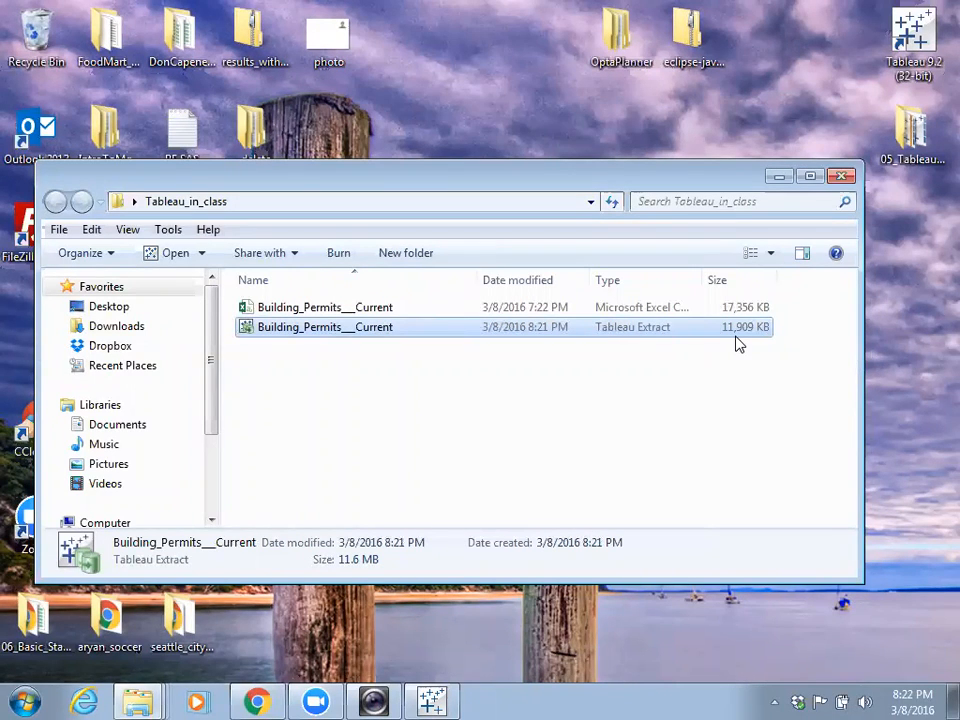
click(779, 177)
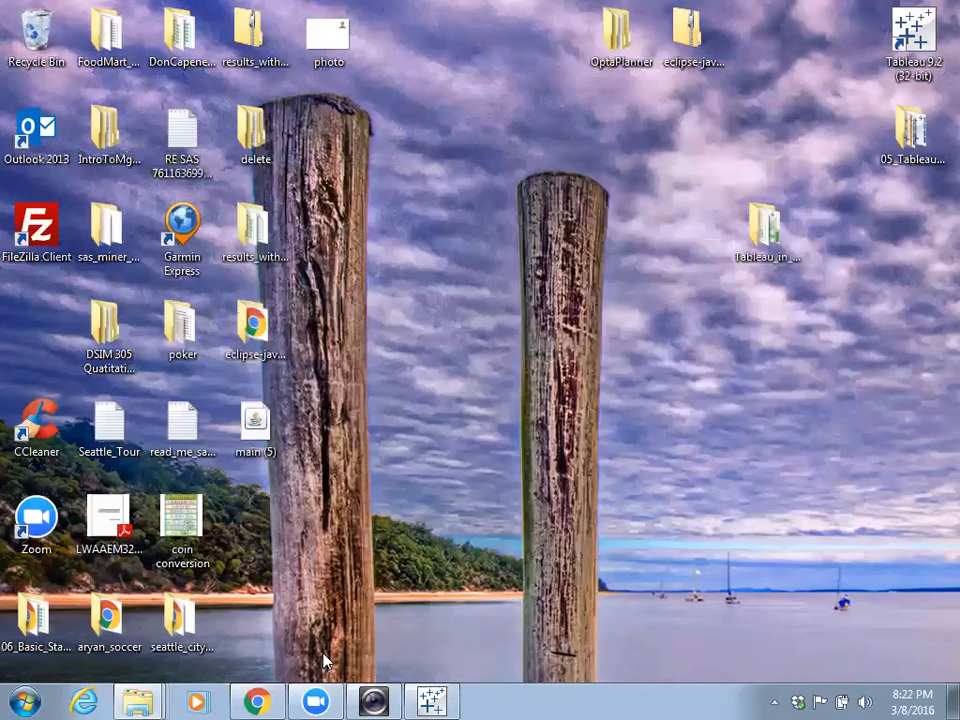
- Bring the Tableau window back in front of Chrome and maximize it
click(257, 702)
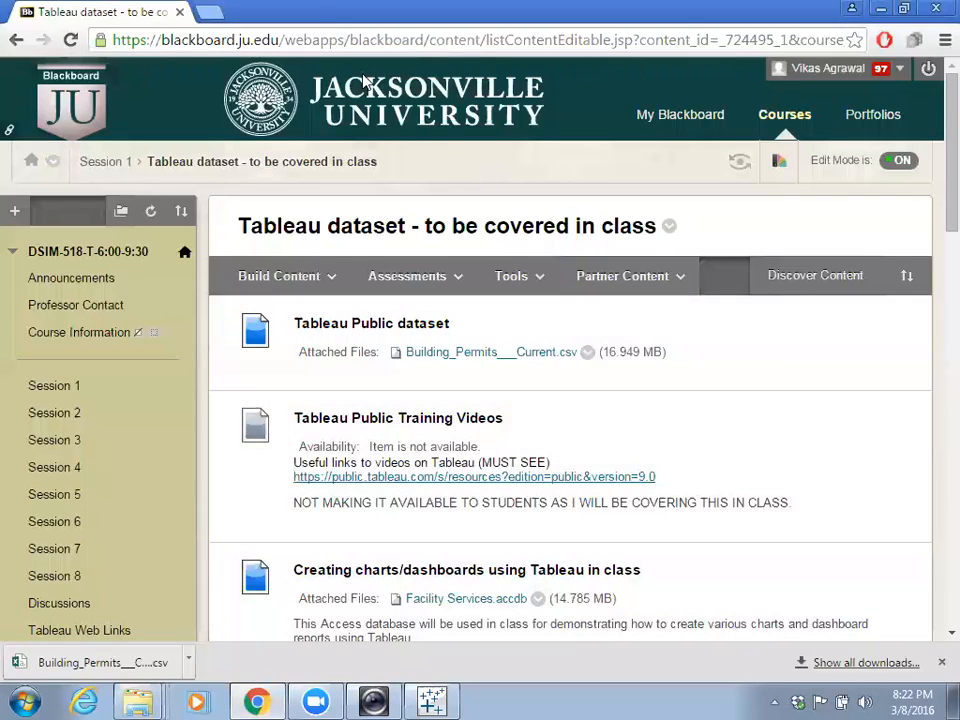
click(437, 697)
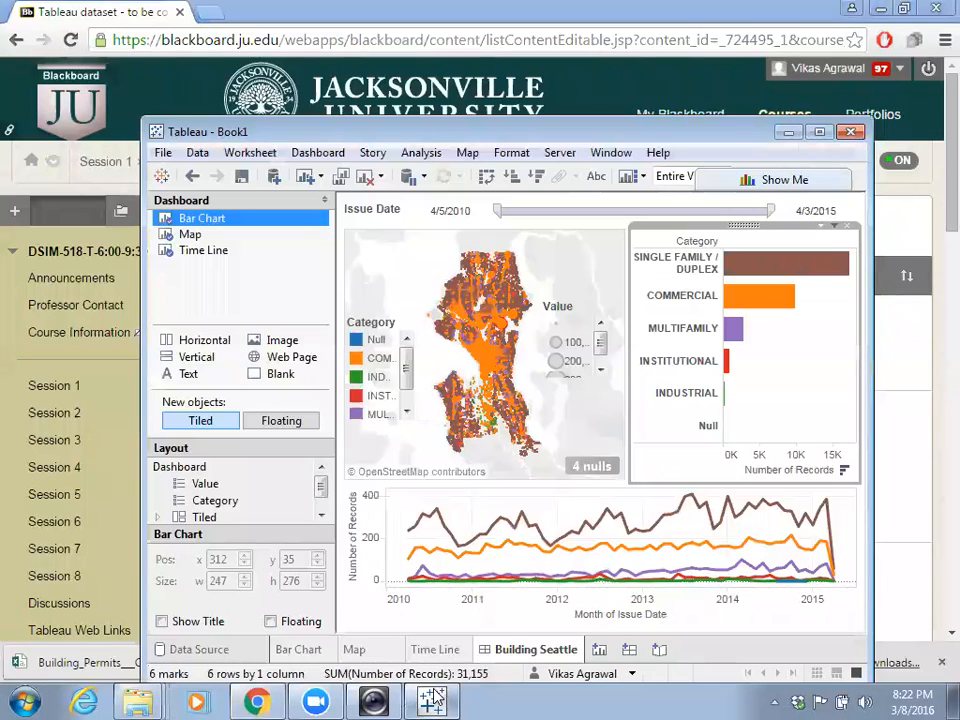
click(823, 131)
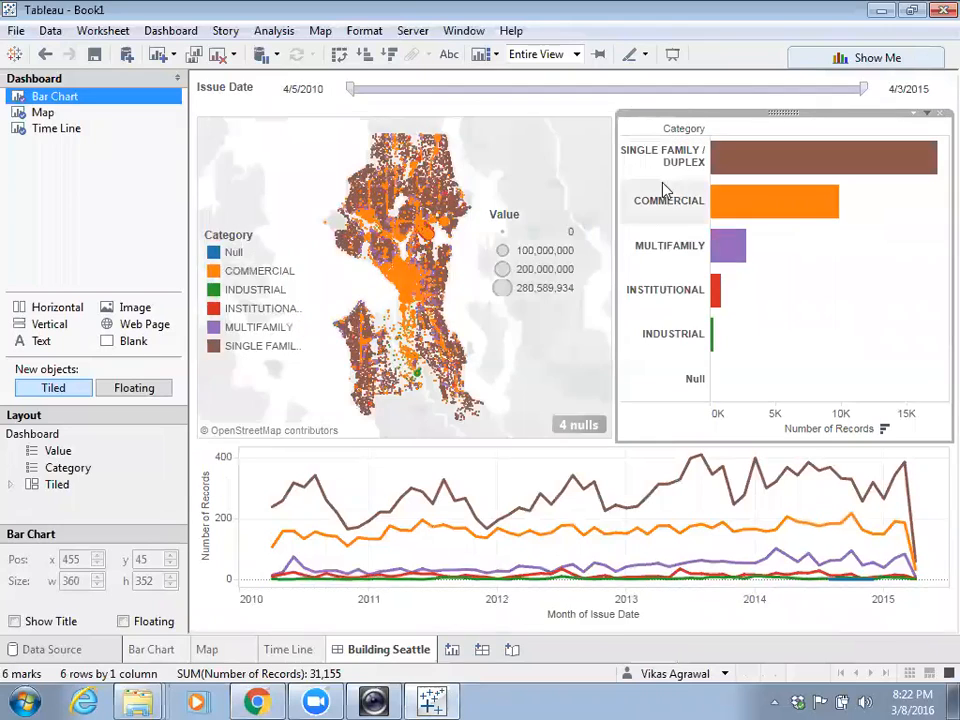
- Publish the workbook to Tableau Public as 'Building Seattle', replacing the existing copy
click(407, 31)
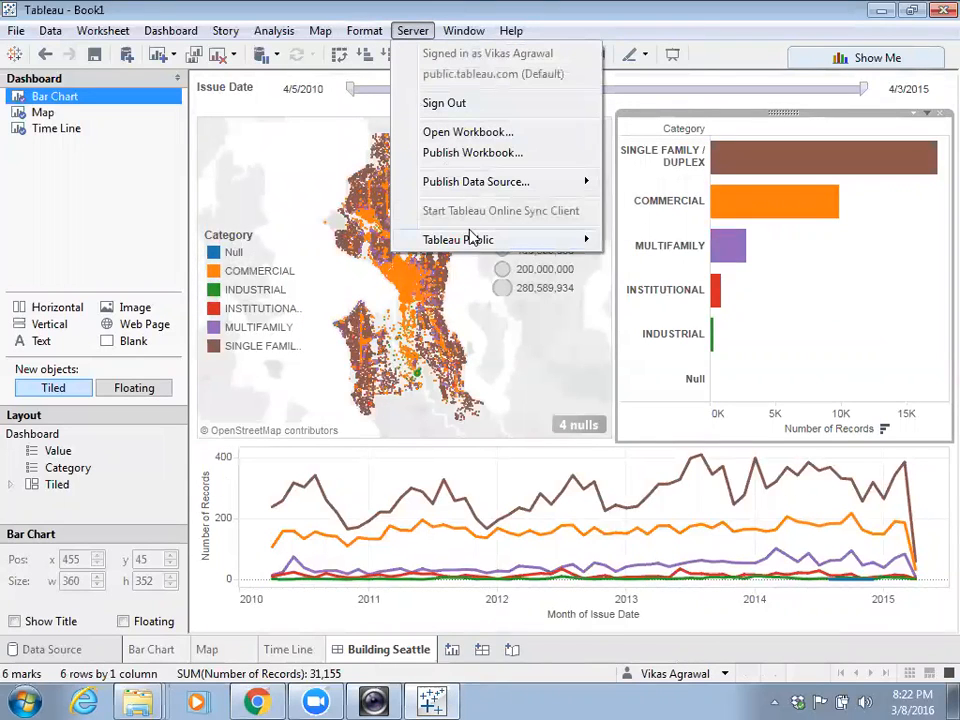
mouse_move(467, 239)
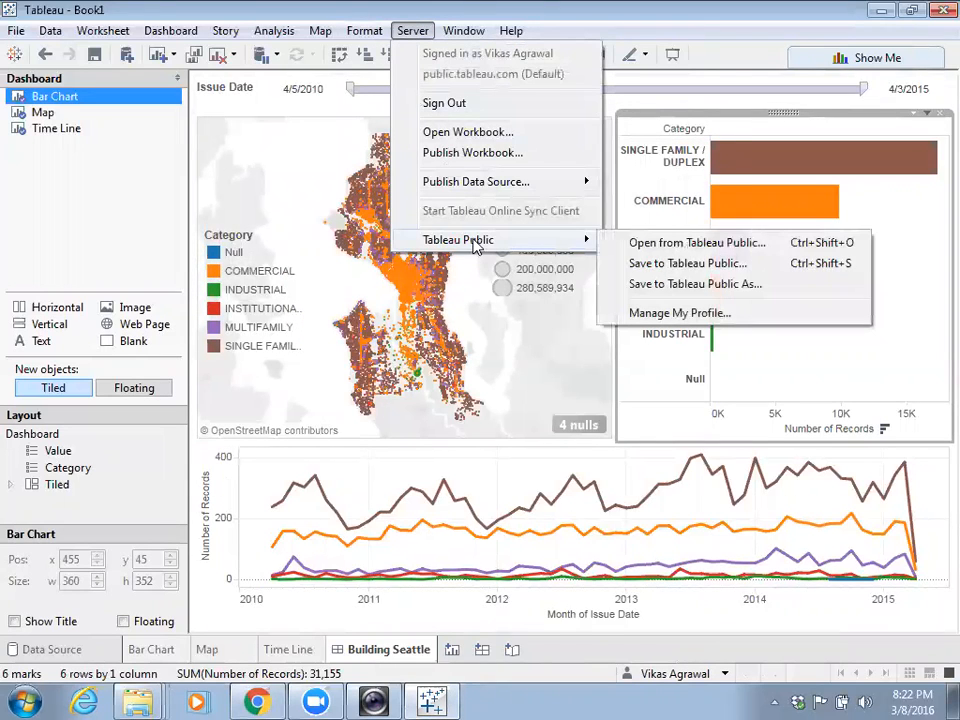
click(684, 285)
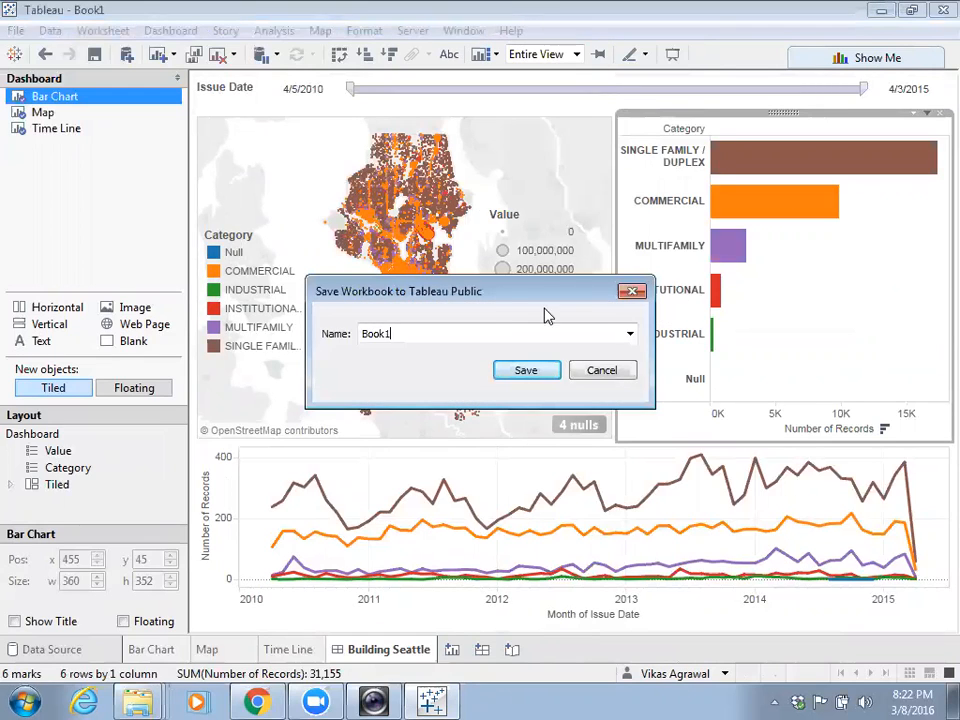
key(BackSpace)
key(BackSpace)
key(BackSpace)
key(BackSpace)
key(BackSpace)
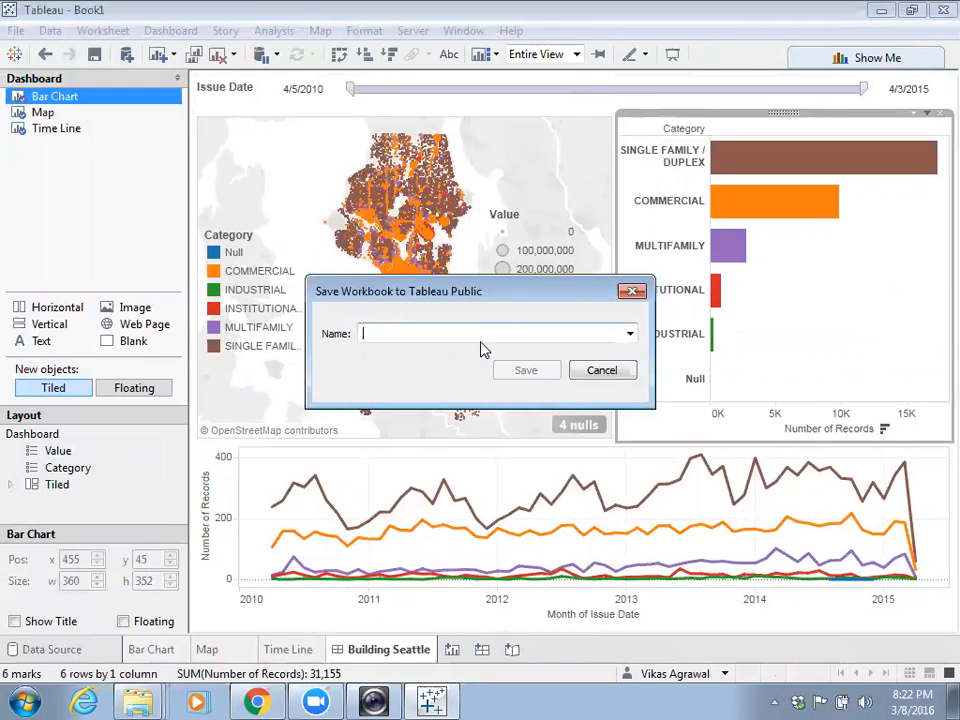
text(Buildi)
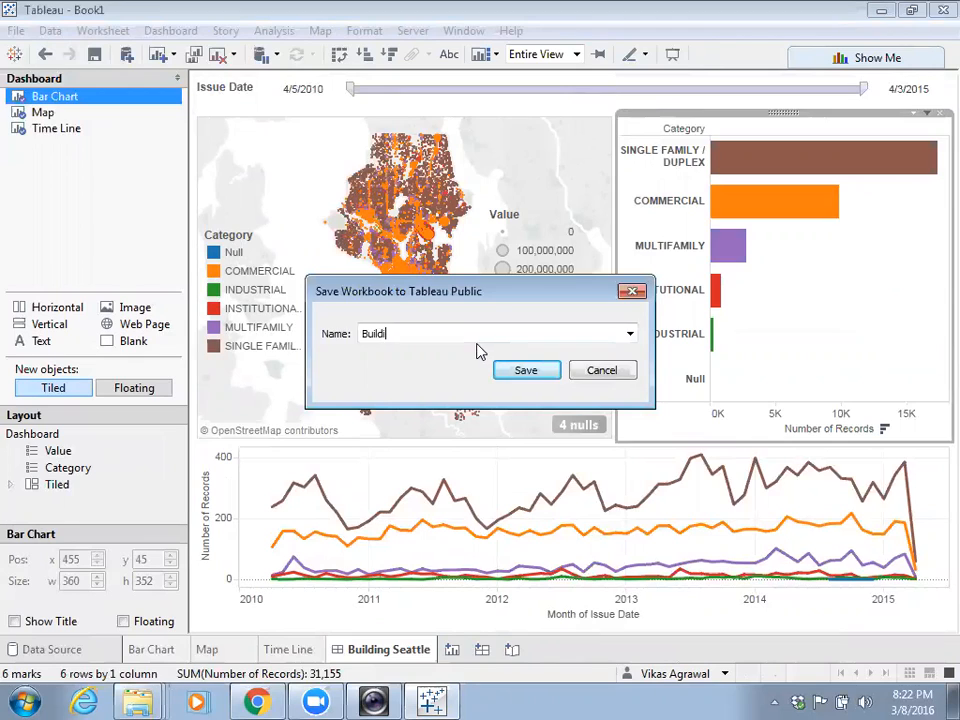
text(nhging Seatt)
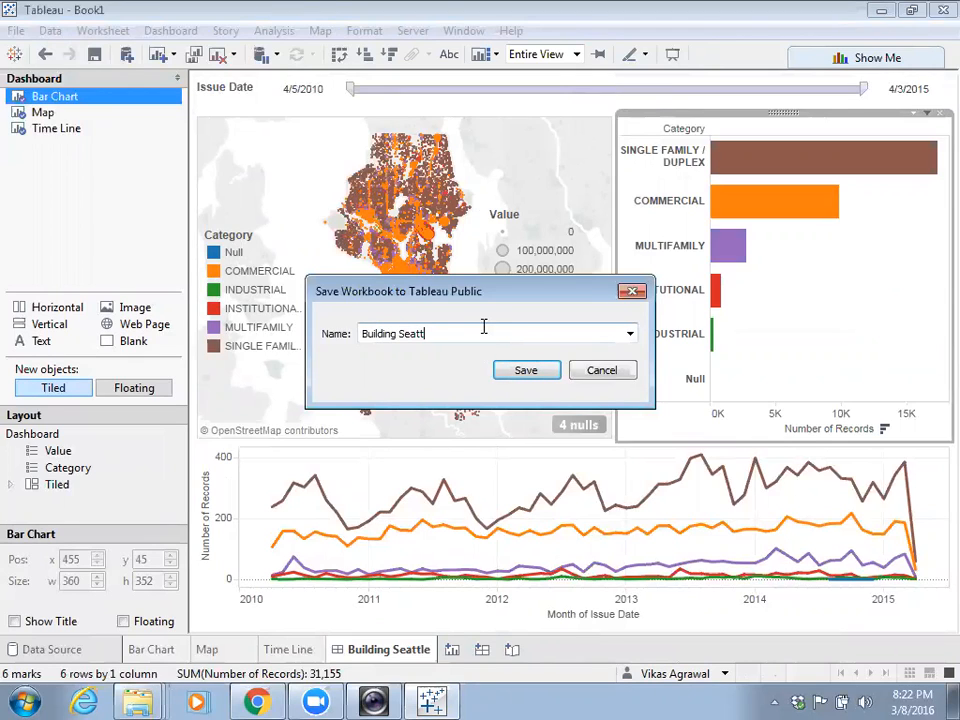
text(le)
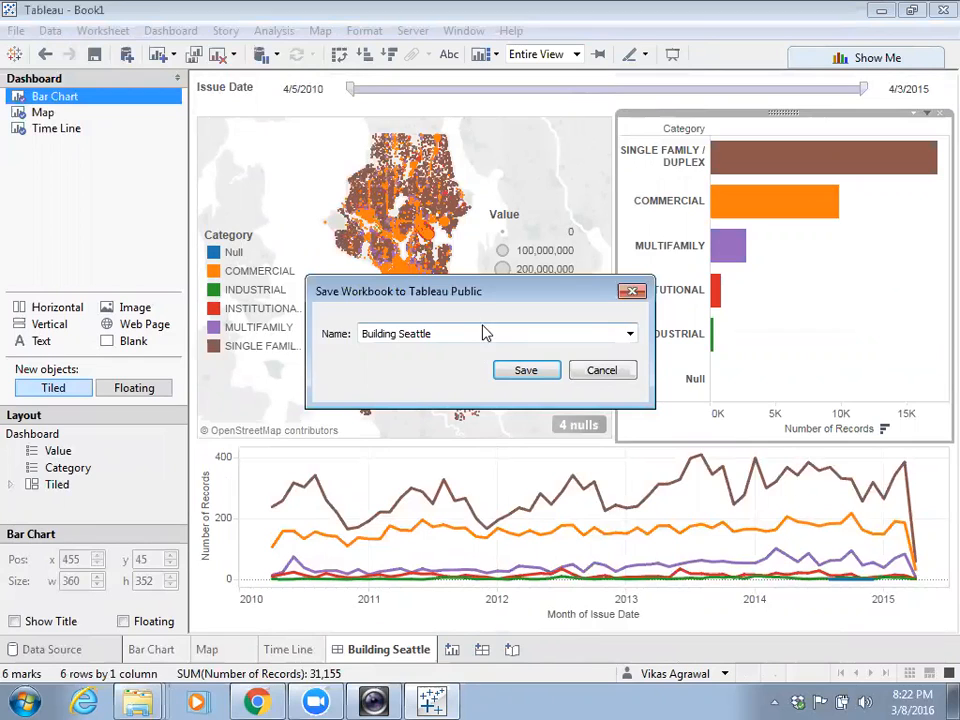
click(524, 370)
click(550, 374)
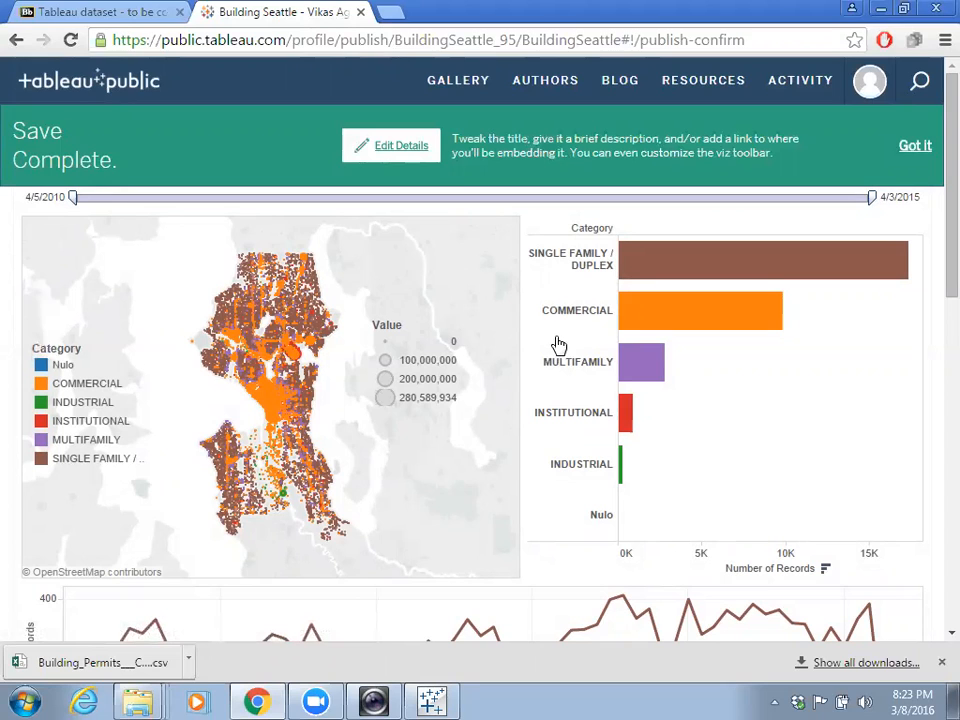
click(399, 150)
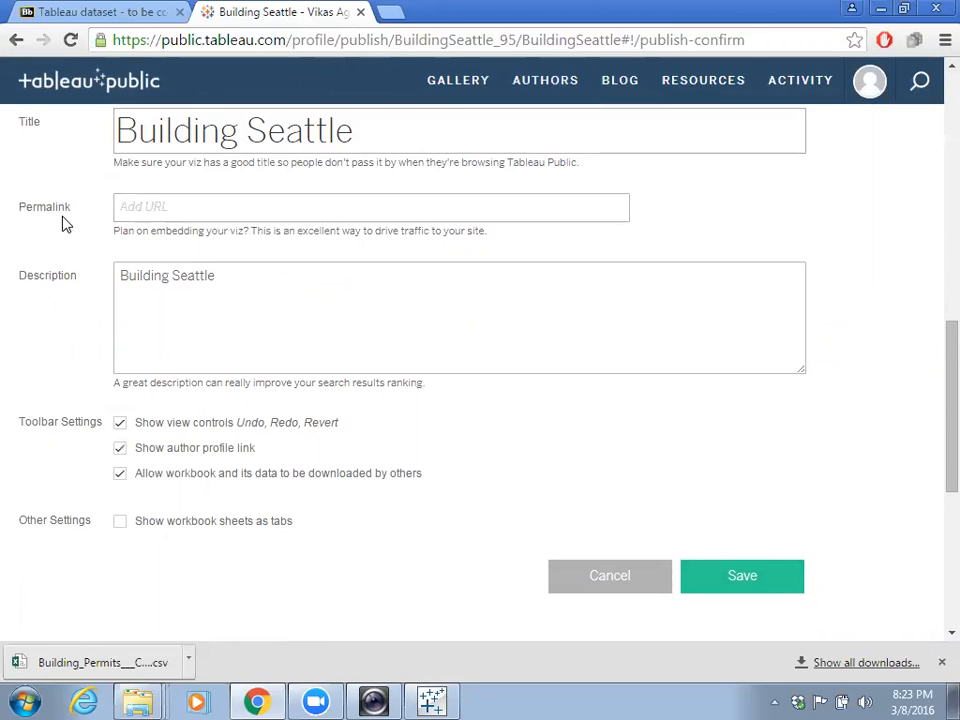
click(169, 201)
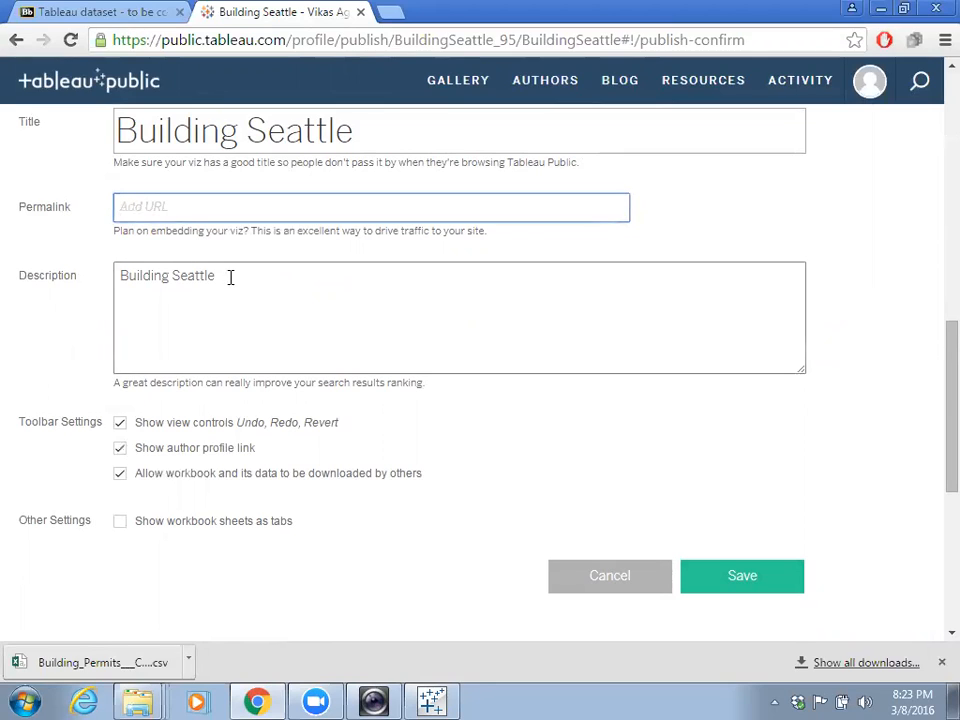
click(591, 578)
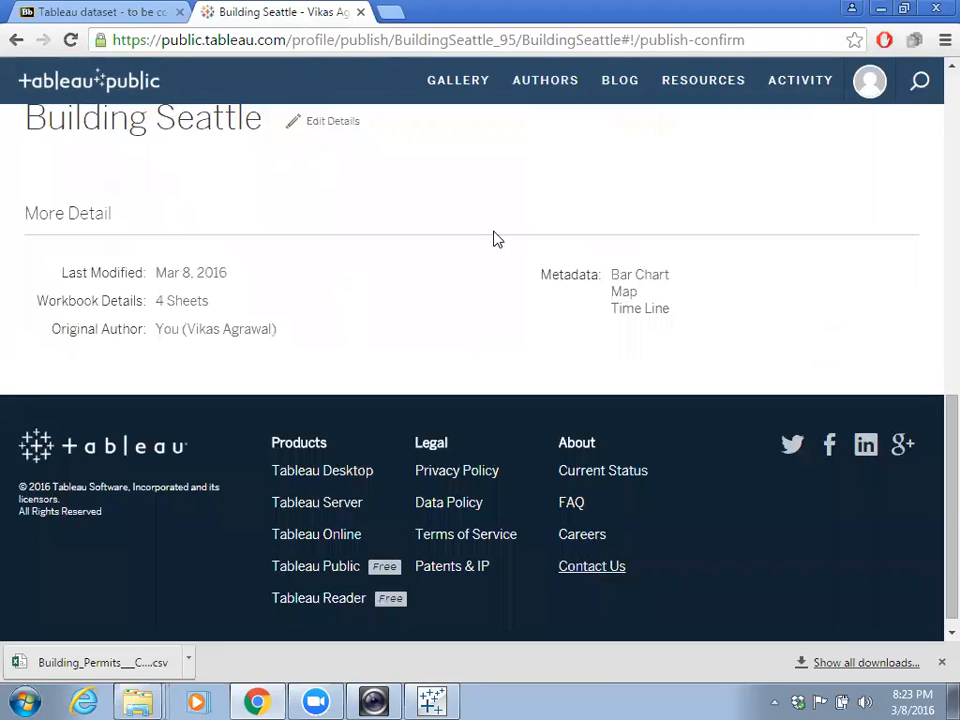
scroll(476, 311, up, 5)
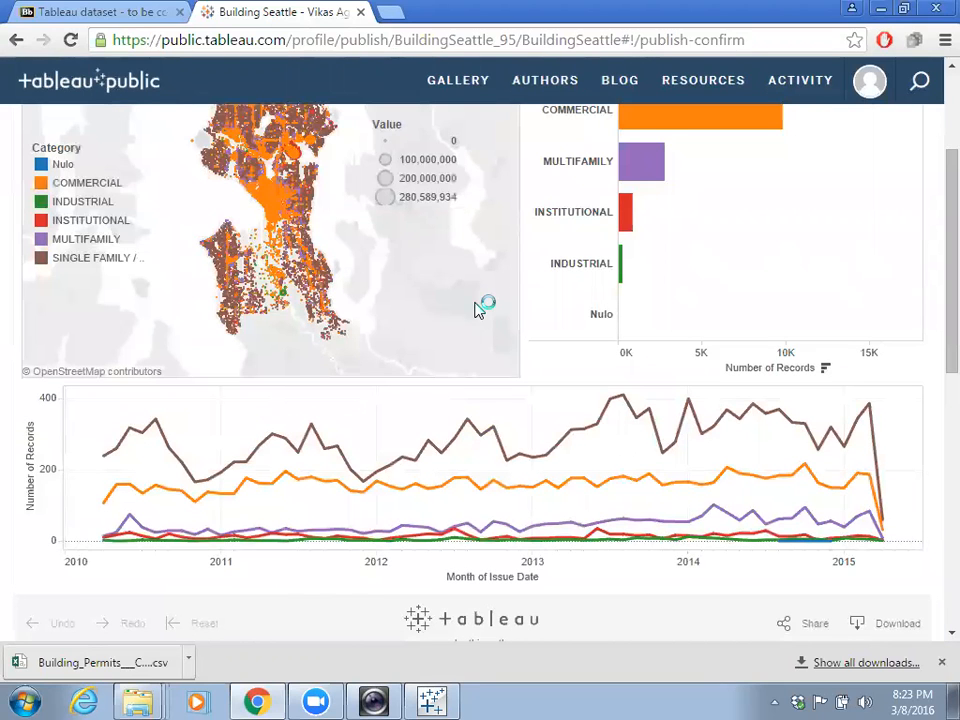
drag(935, 350, 935, 480)
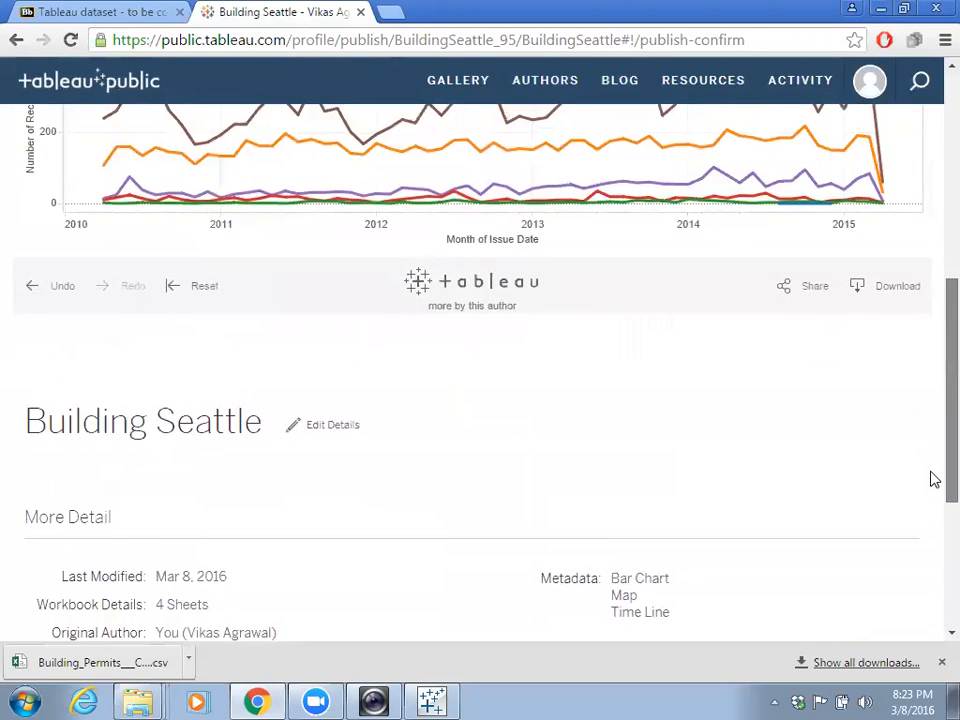
click(816, 290)
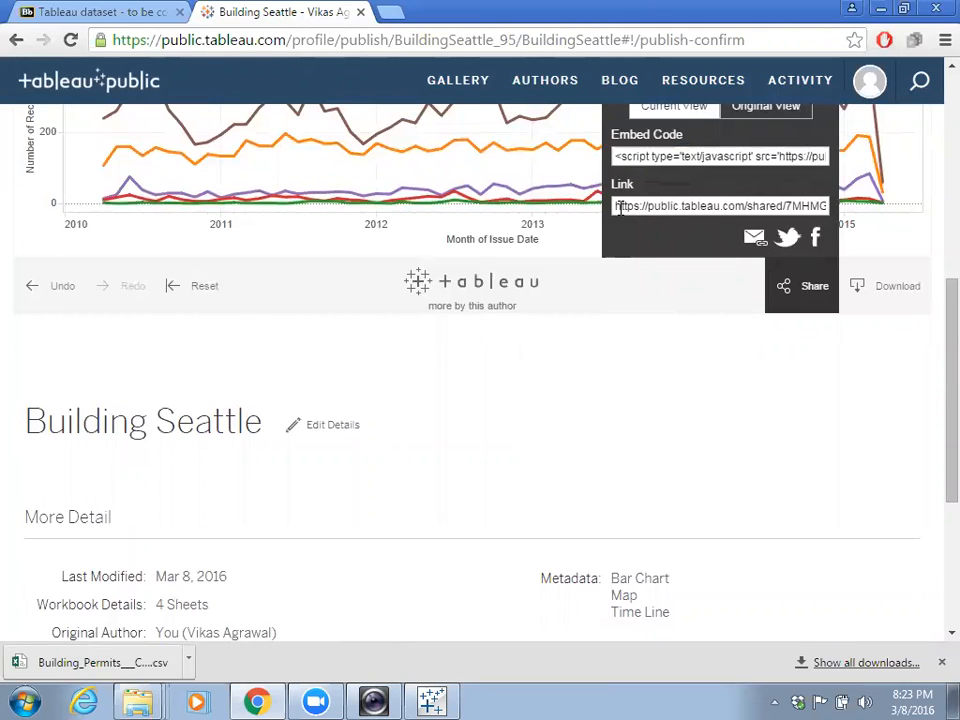
drag(614, 207, 852, 220)
click(827, 198)
click(827, 200)
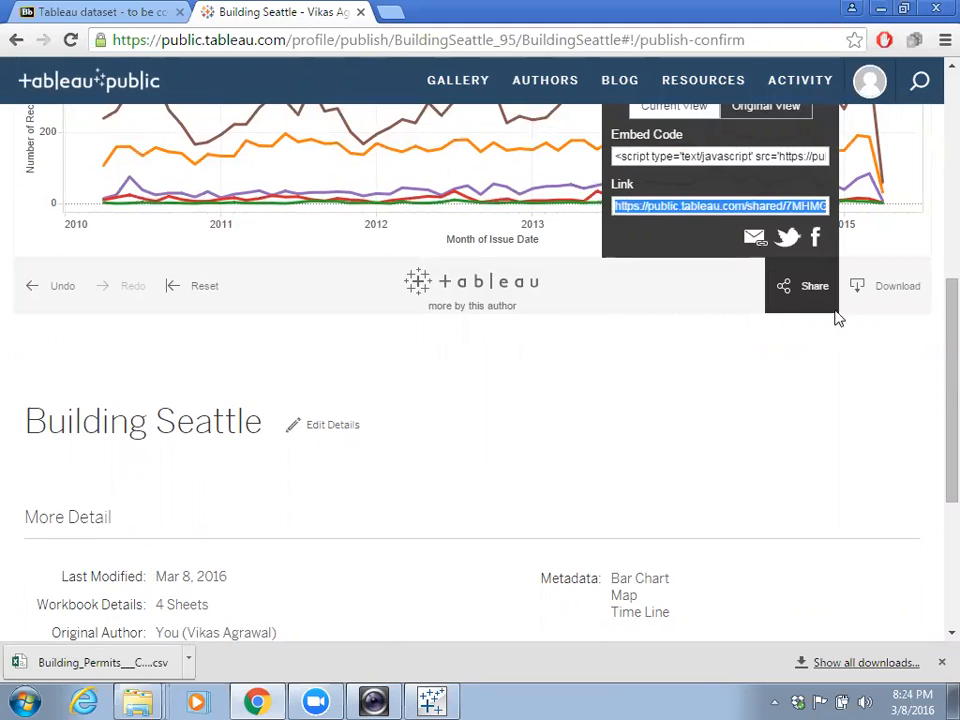
click(800, 293)
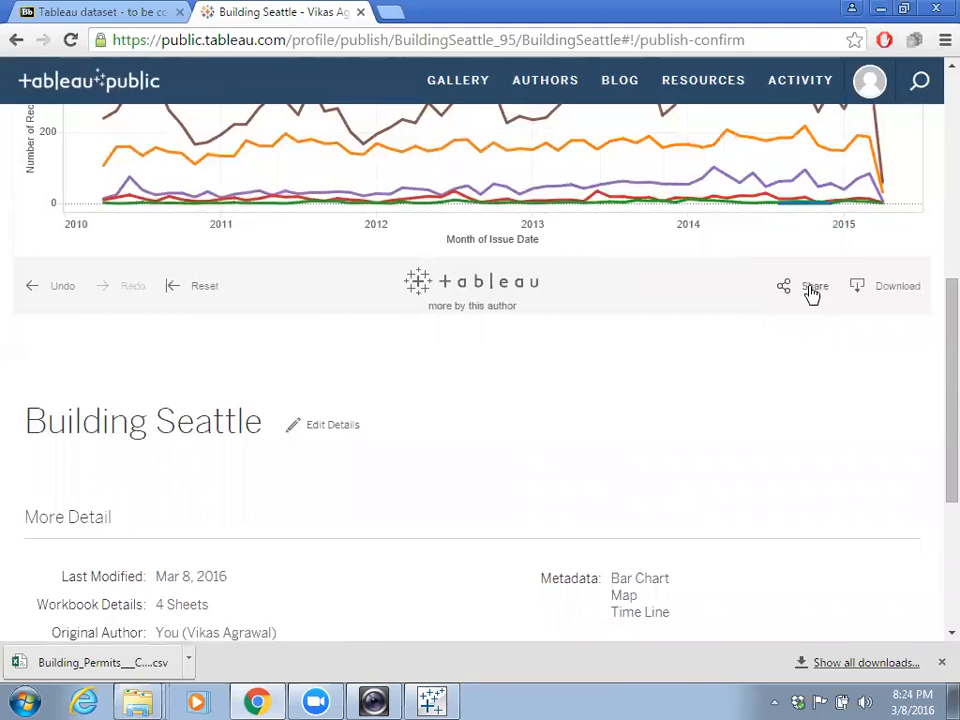
click(897, 287)
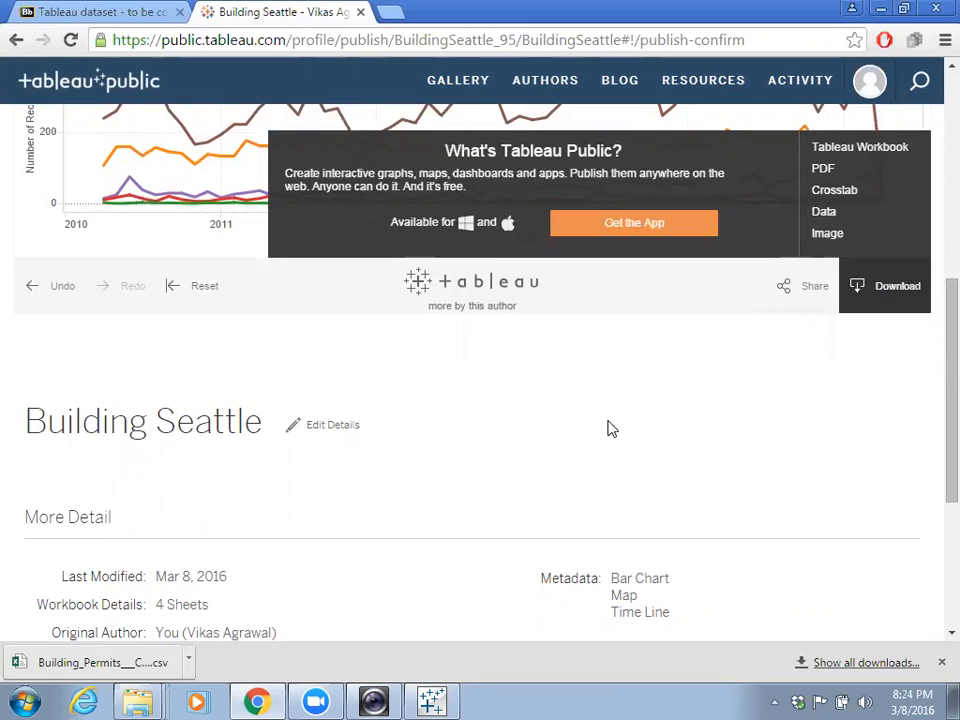
click(899, 290)
scroll(531, 474, down, 3)
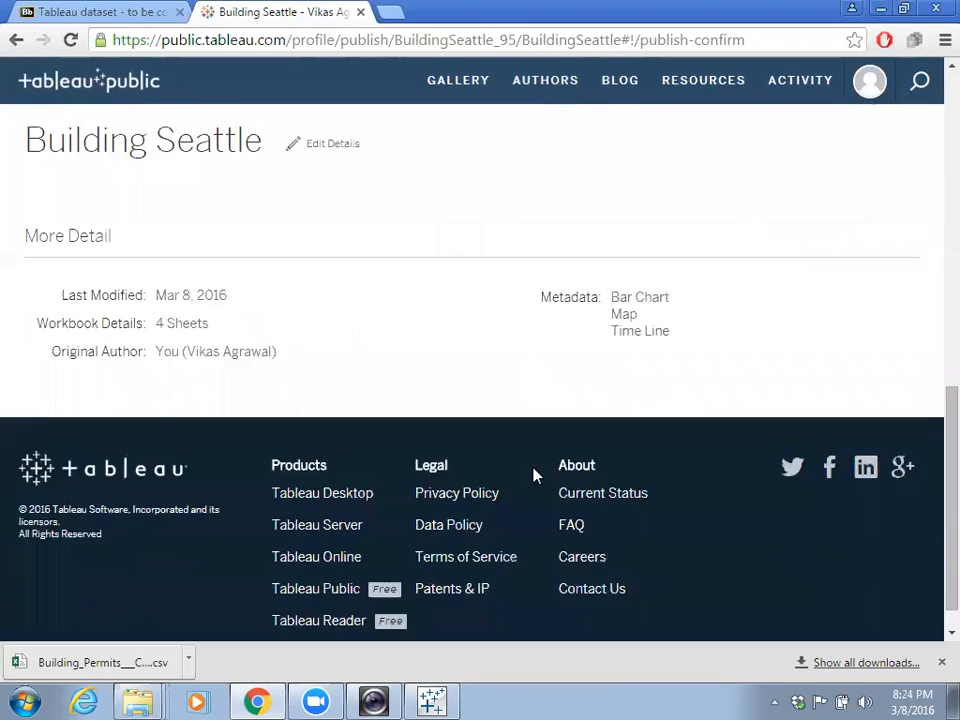
scroll(533, 475, up, 7)
scroll(533, 475, up, 2)
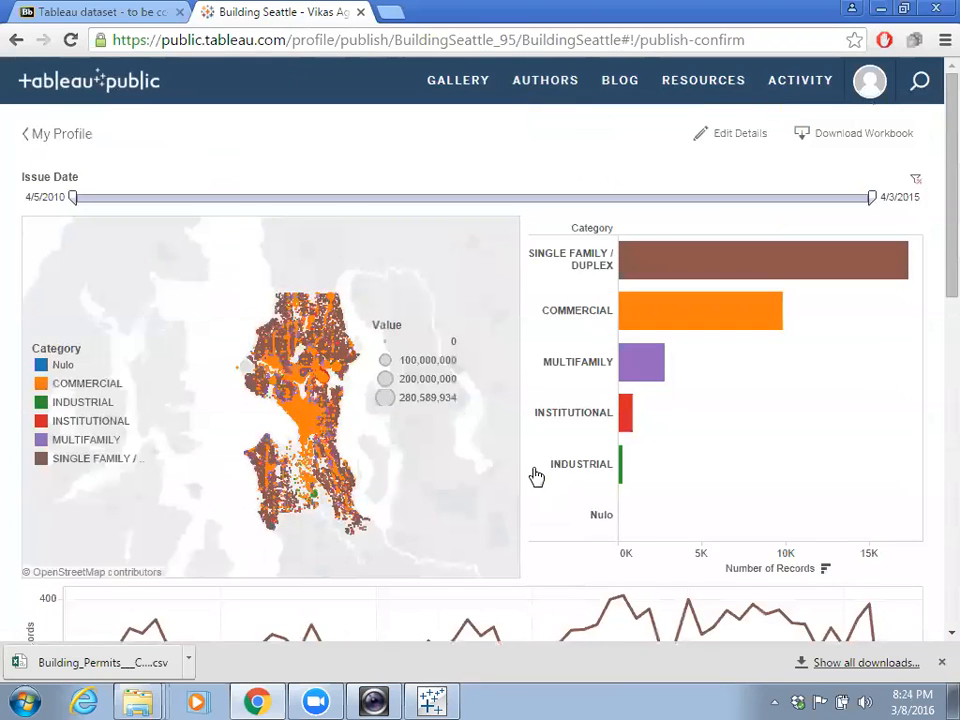
- Test the published viz: filter COMMERCIAL and MULTIFAMILY, set Issue Date 4/20/2011–8/10/2013
click(701, 315)
scroll(714, 440, down, 2)
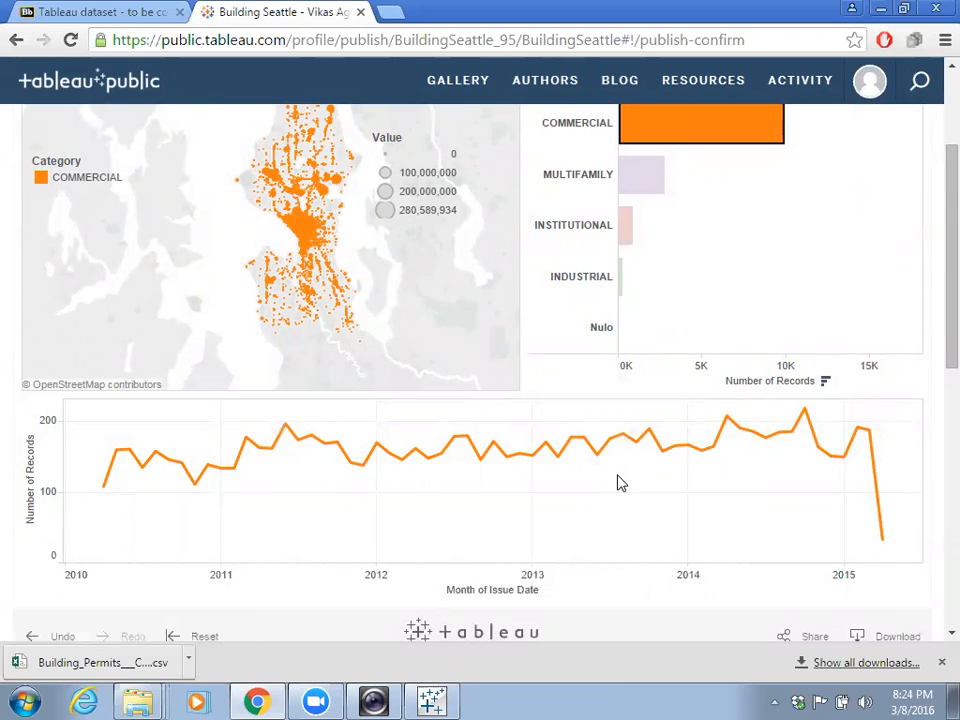
scroll(618, 483, up, 2)
click(640, 363)
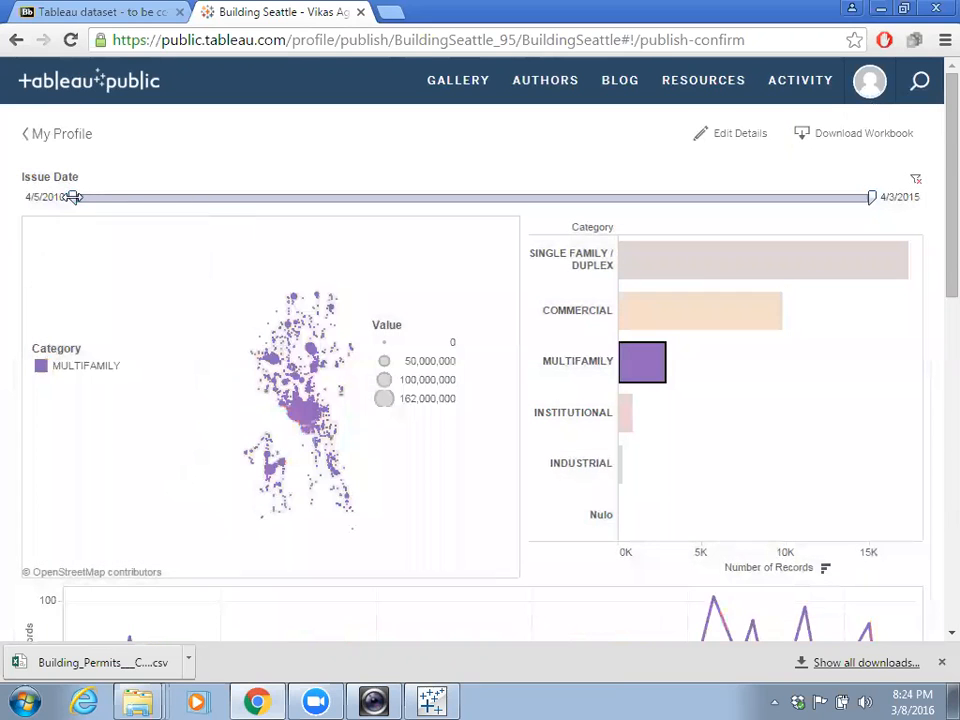
drag(73, 197, 240, 197)
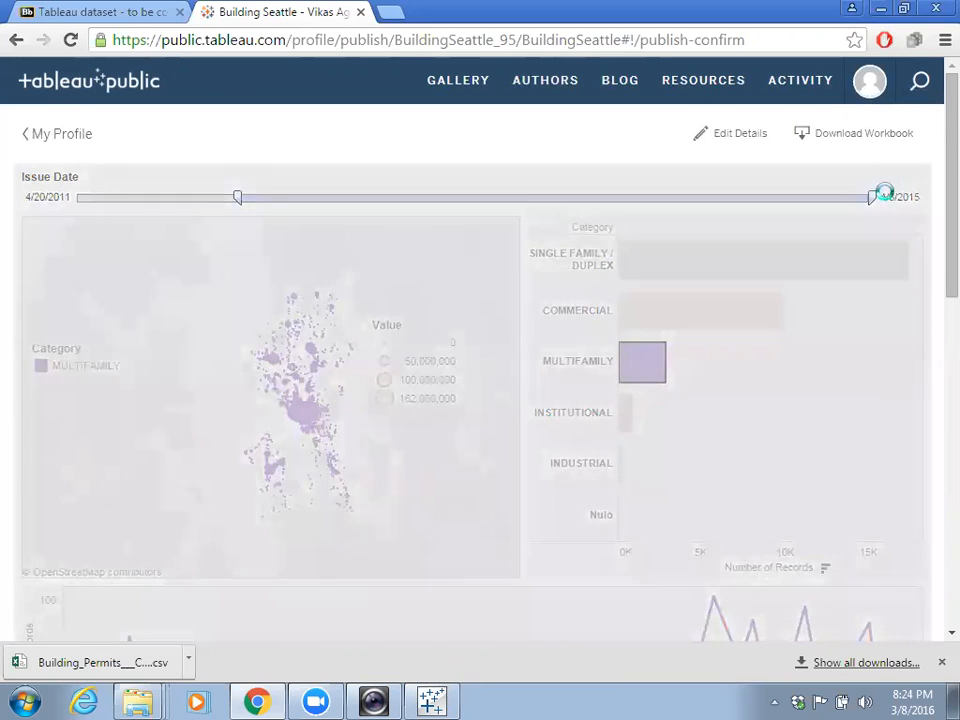
drag(868, 196, 609, 197)
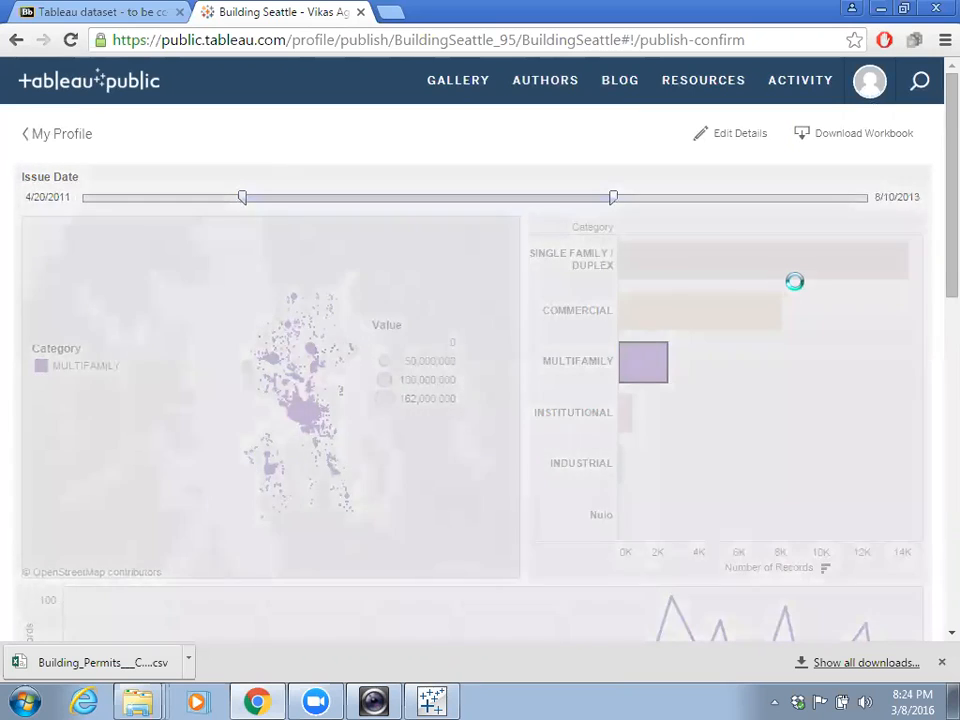
click(831, 394)
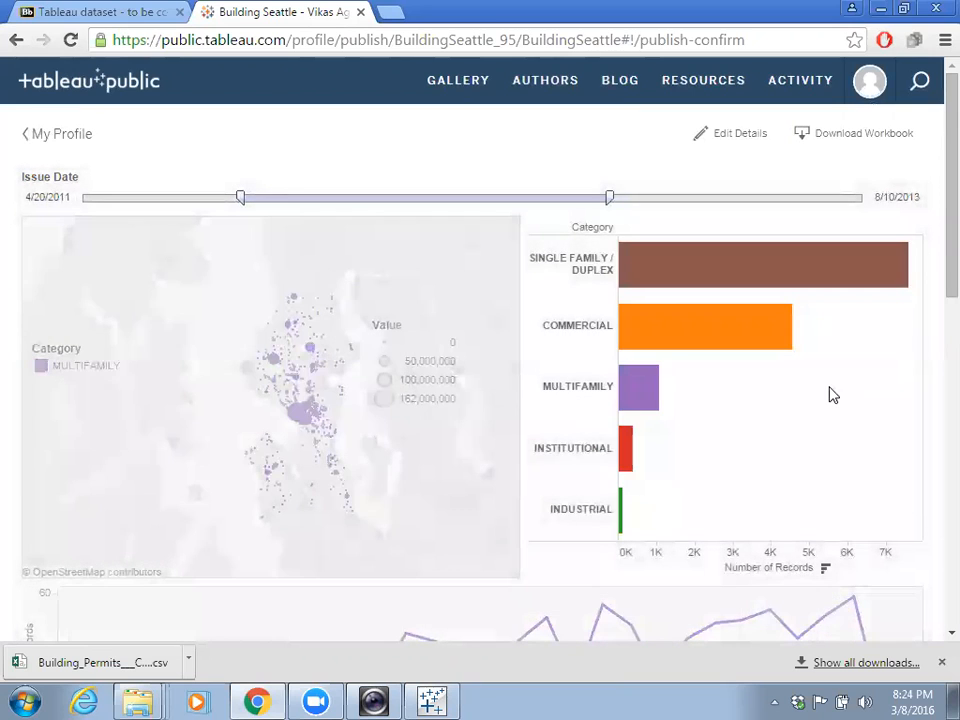
scroll(852, 418, down, 10)
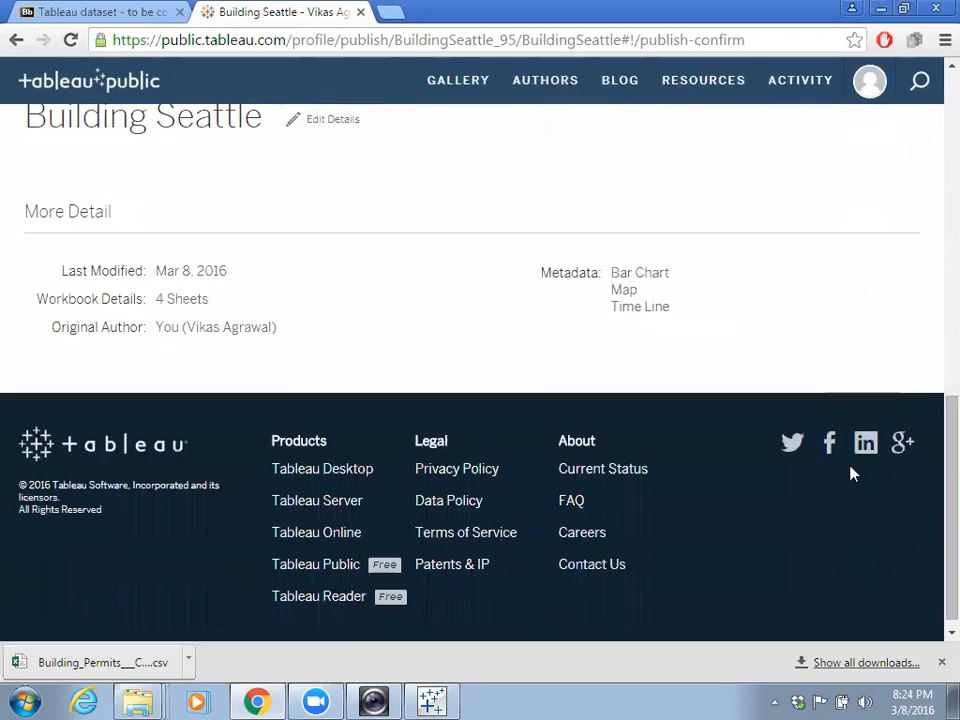
scroll(748, 335, up, 3)
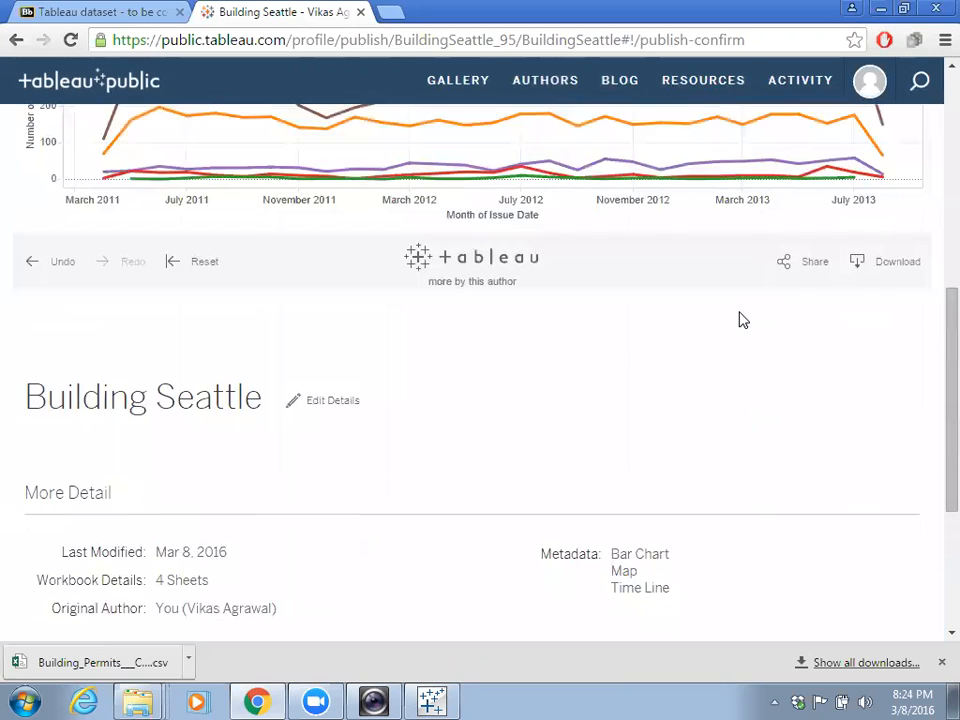
- Copy the dashboard's share link and open a new Chrome tab
click(826, 266)
click(750, 182)
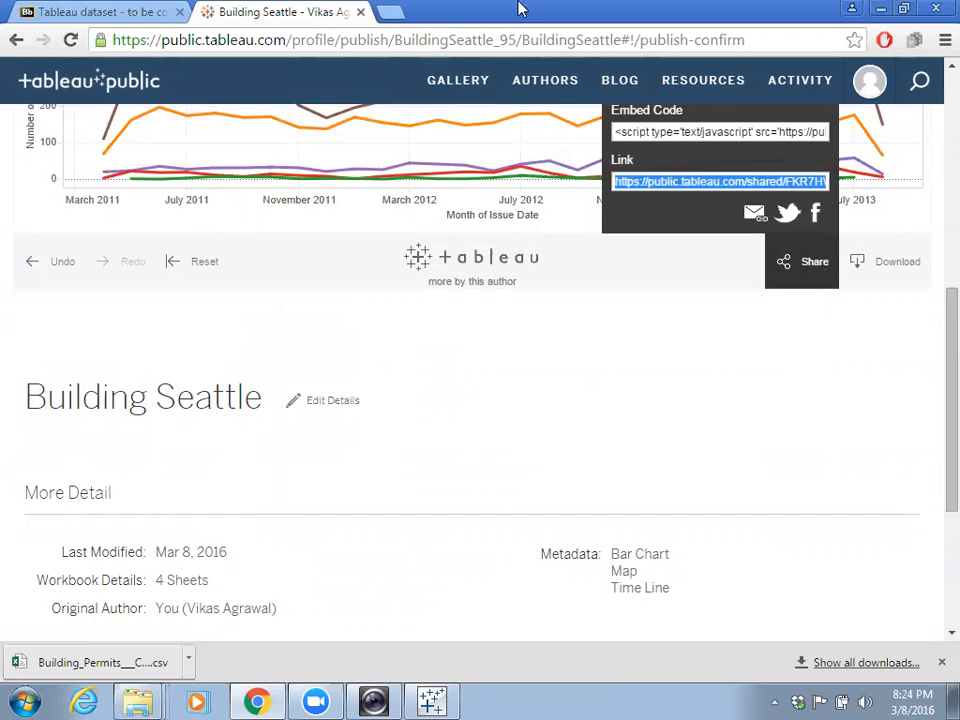
click(391, 12)
- Load the pasted share link in the new tab, then return to the publish tab
click(392, 10)
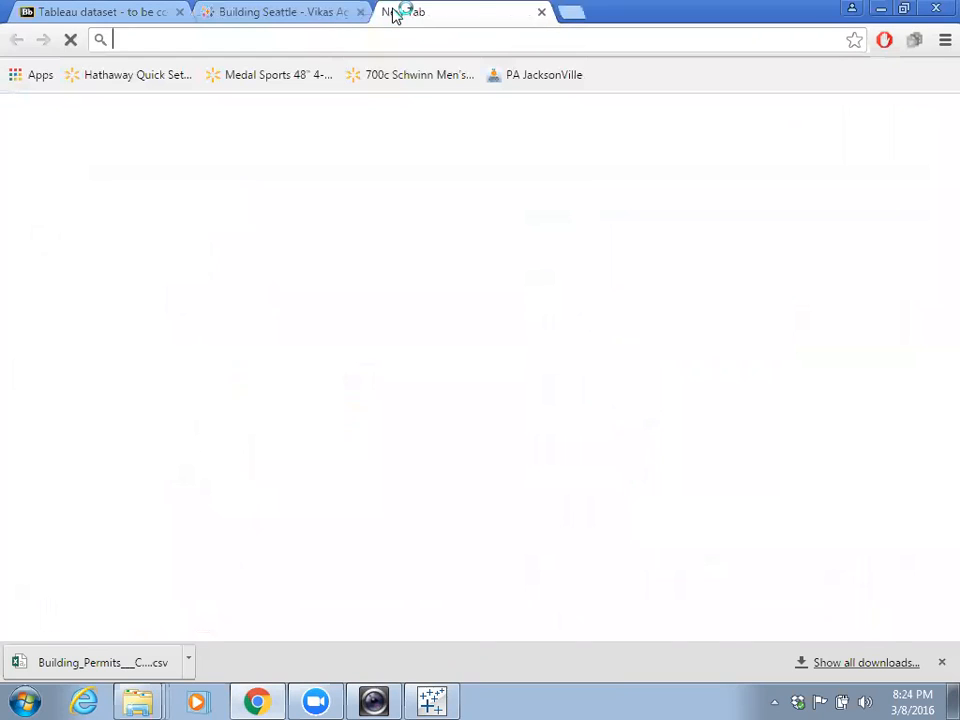
text(https://public.tableau.com/shared/FKR7HWDHG?:display_count=yes)
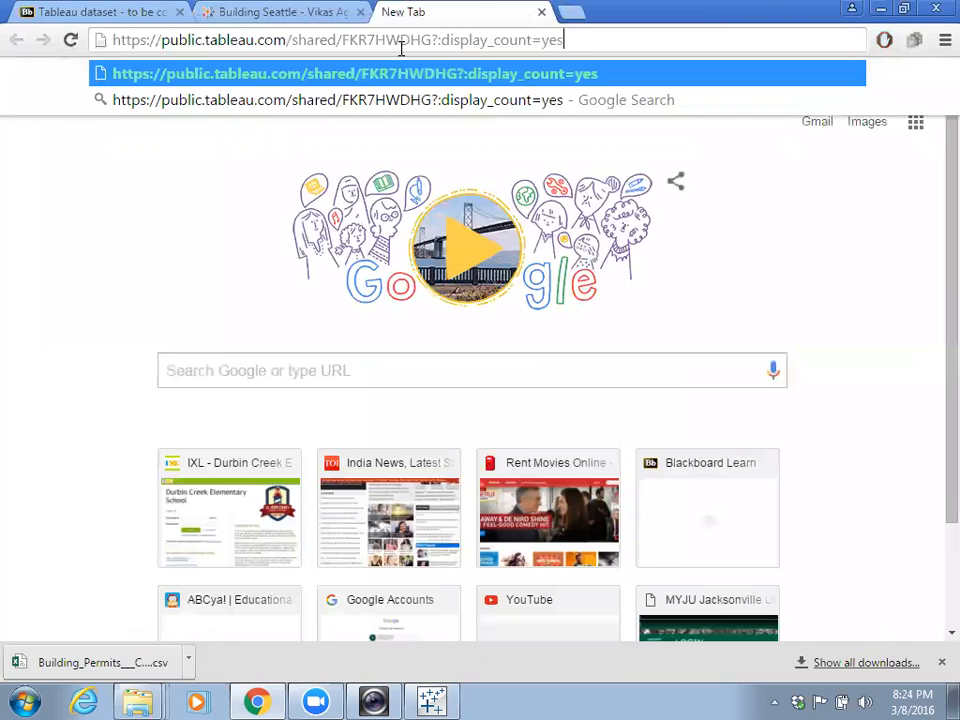
key(Return)
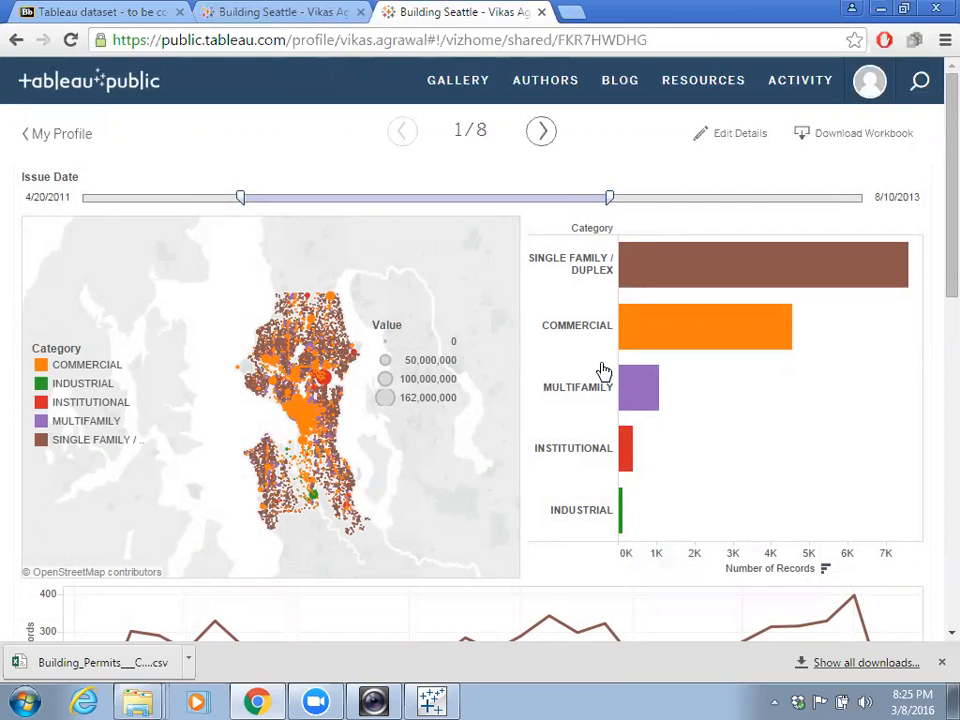
click(293, 14)
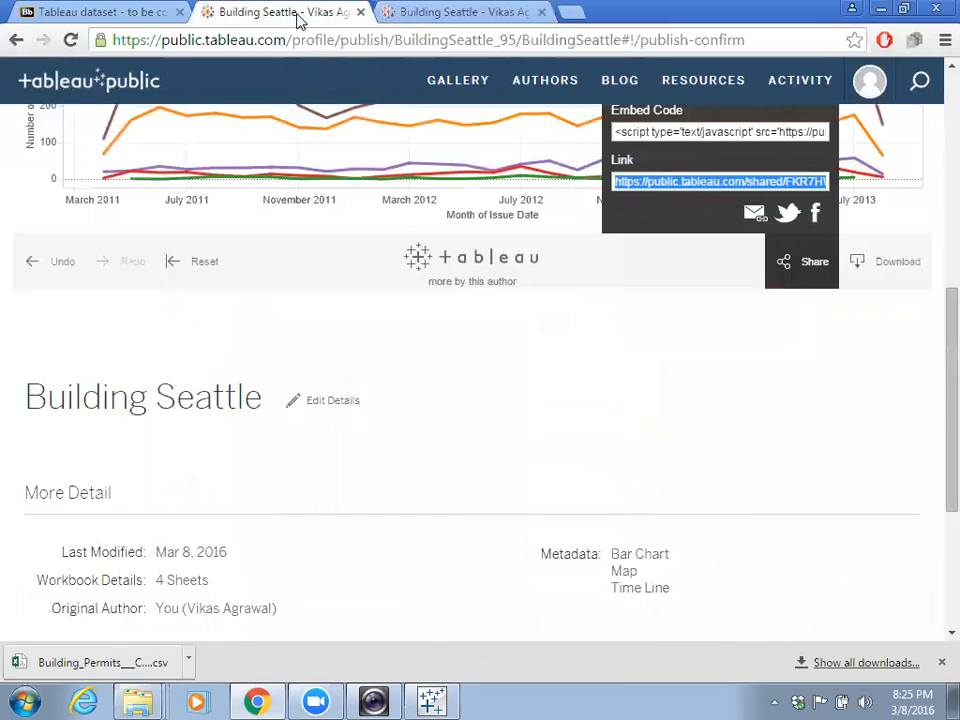
- Bring the Tableau Desktop workbook window back into focus
click(431, 700)
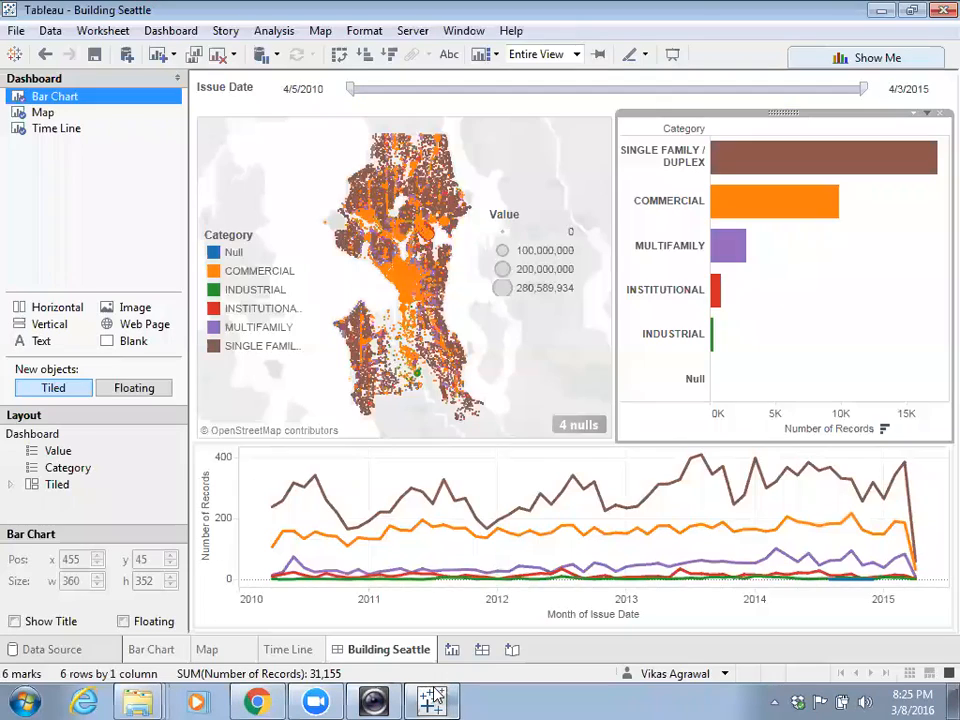
mouse_move(435, 643)
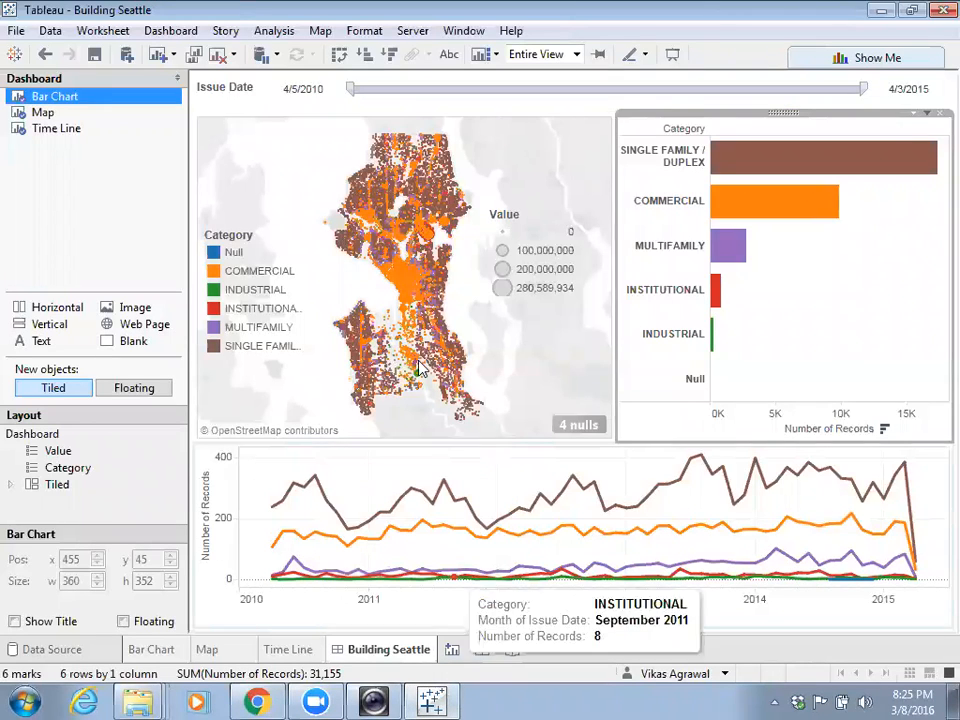
click(163, 20)
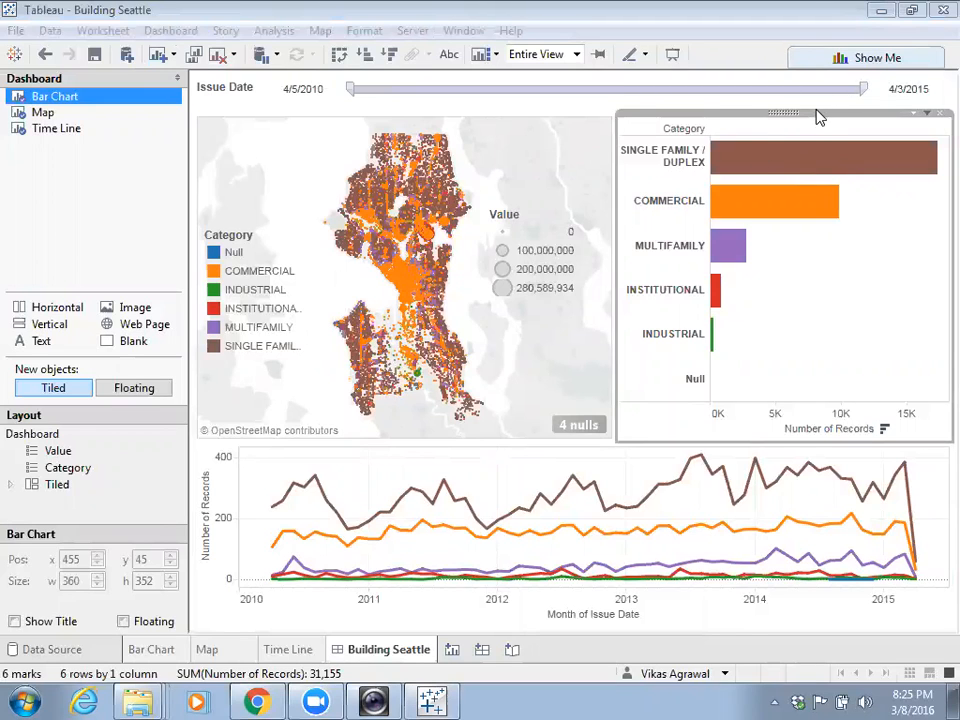
click(72, 12)
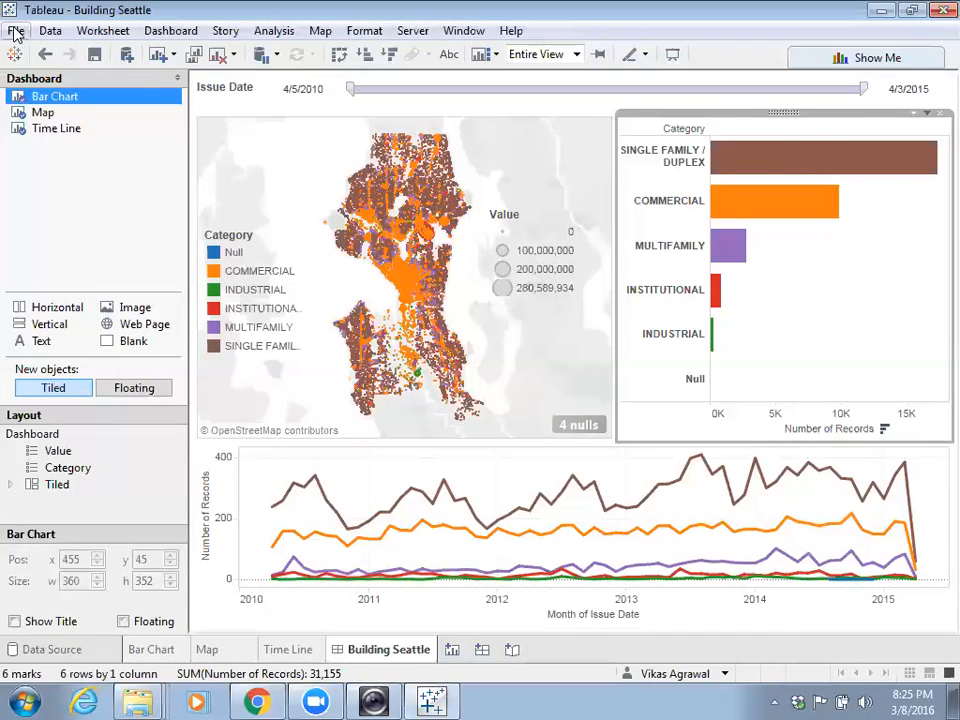
- Save the workbook as a Tableau Packaged Workbook (.twbx) in Desktop > Tableau_in_class
click(14, 31)
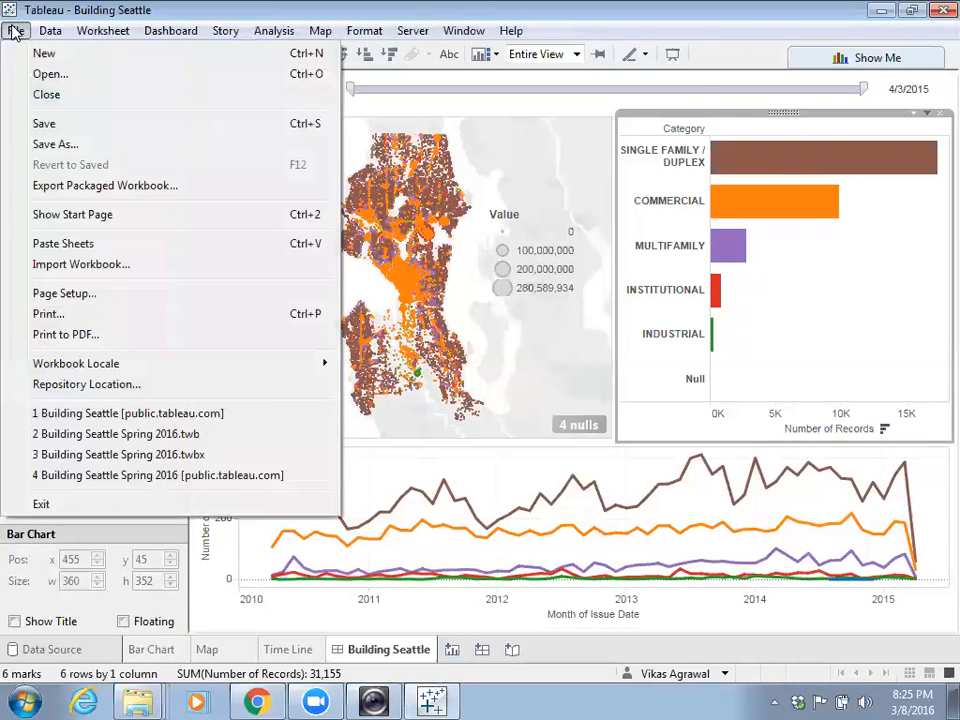
click(55, 144)
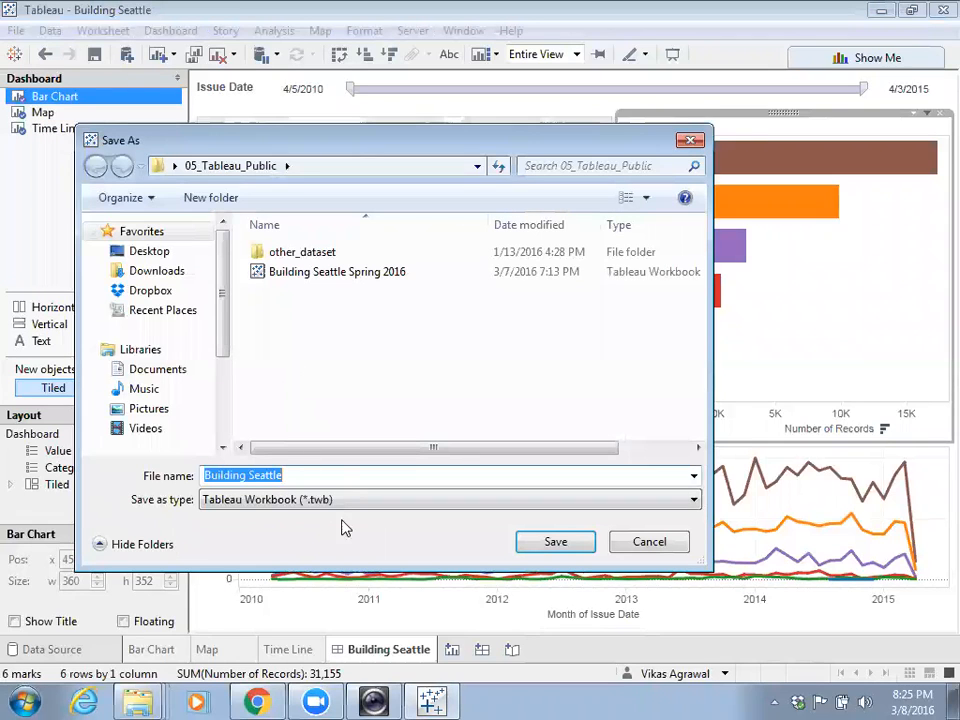
click(349, 509)
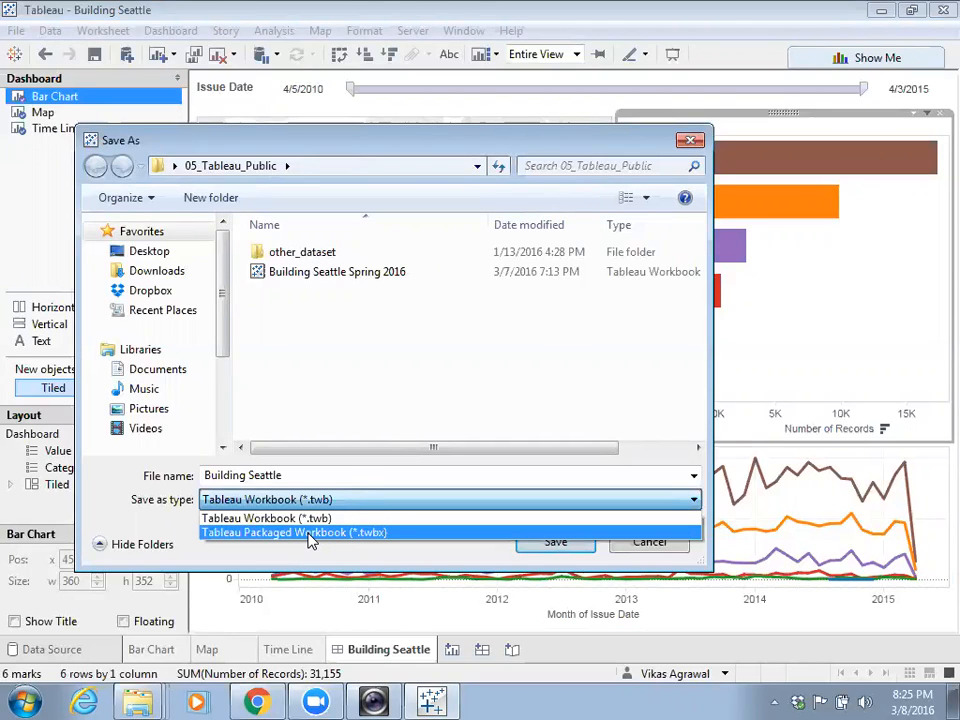
click(310, 533)
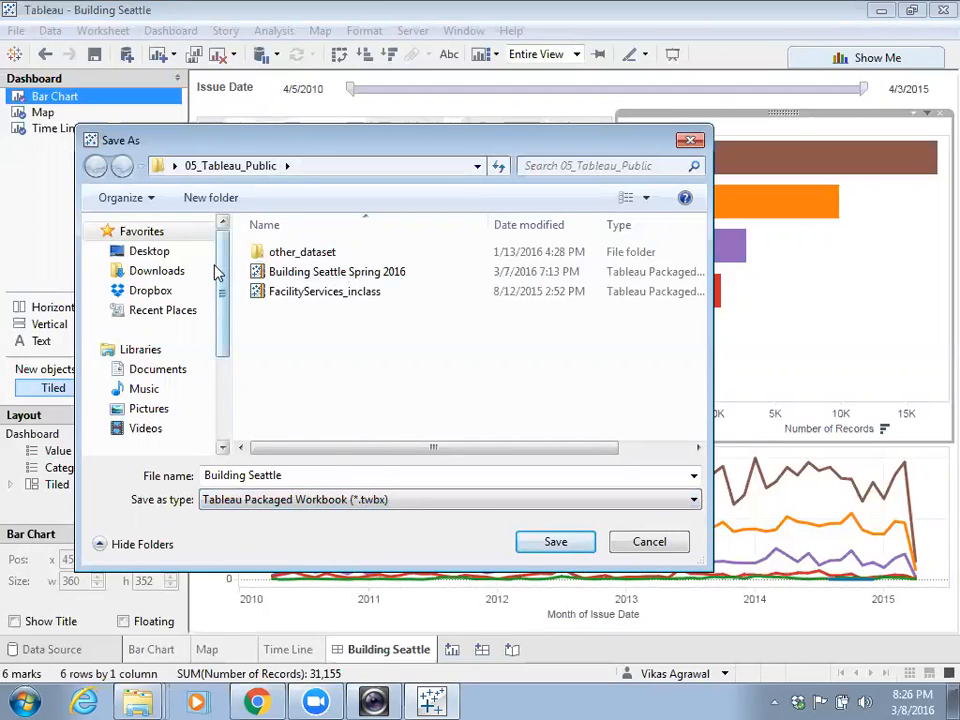
click(178, 257)
drag(697, 253, 700, 425)
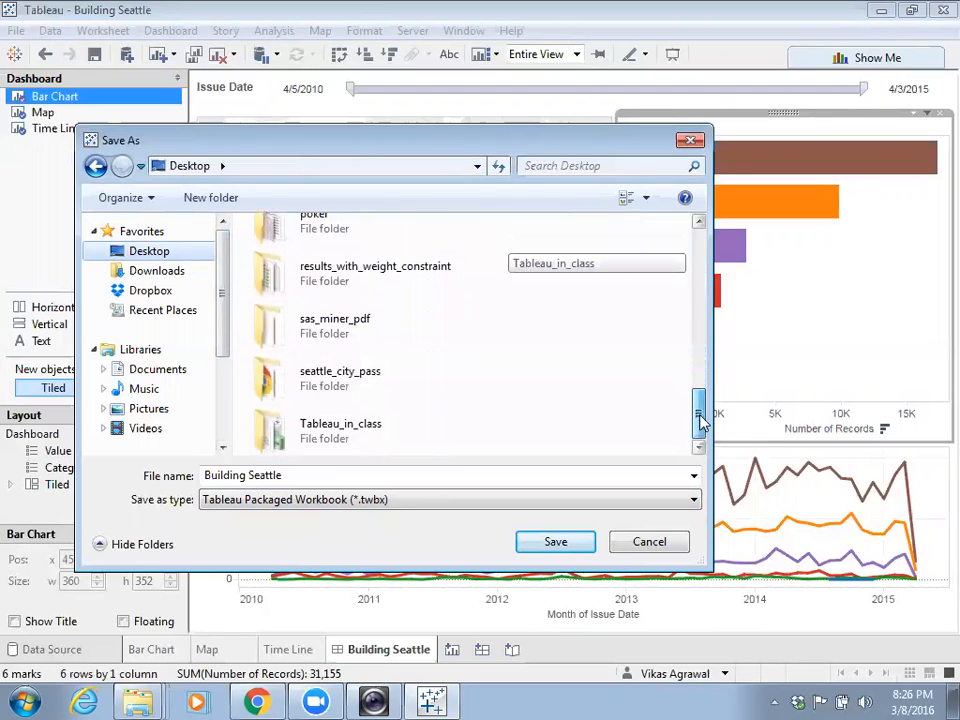
click(450, 432)
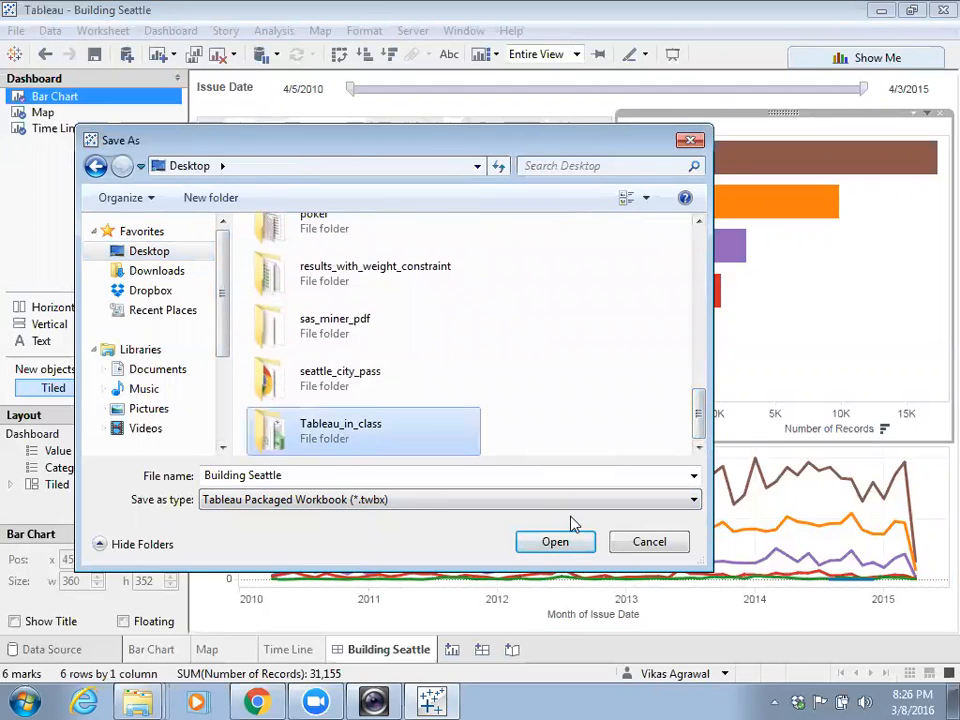
click(556, 544)
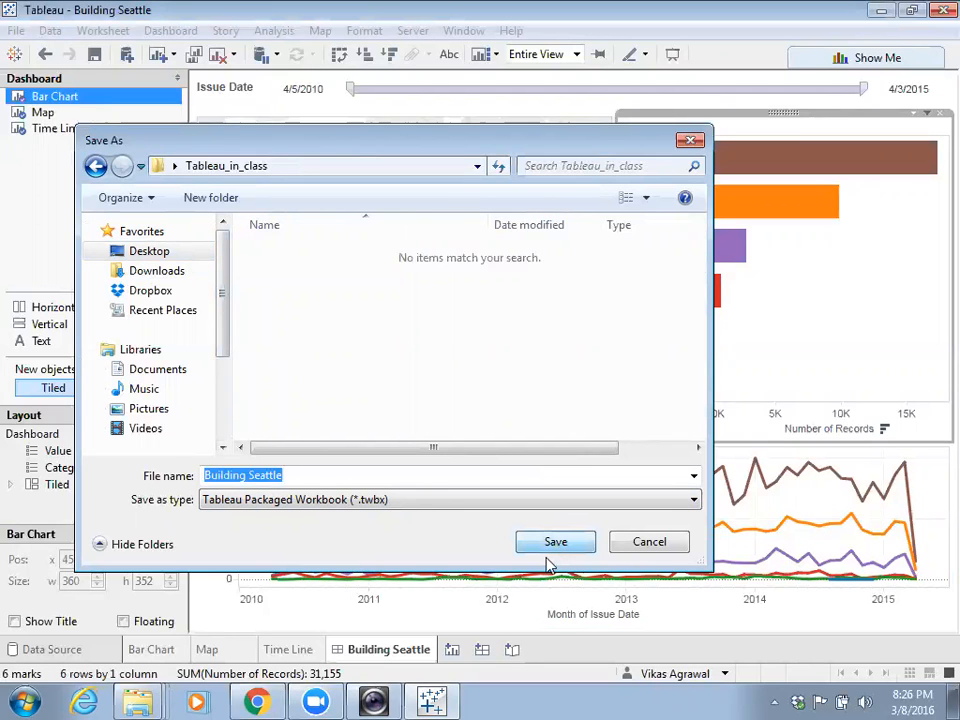
key(Return)
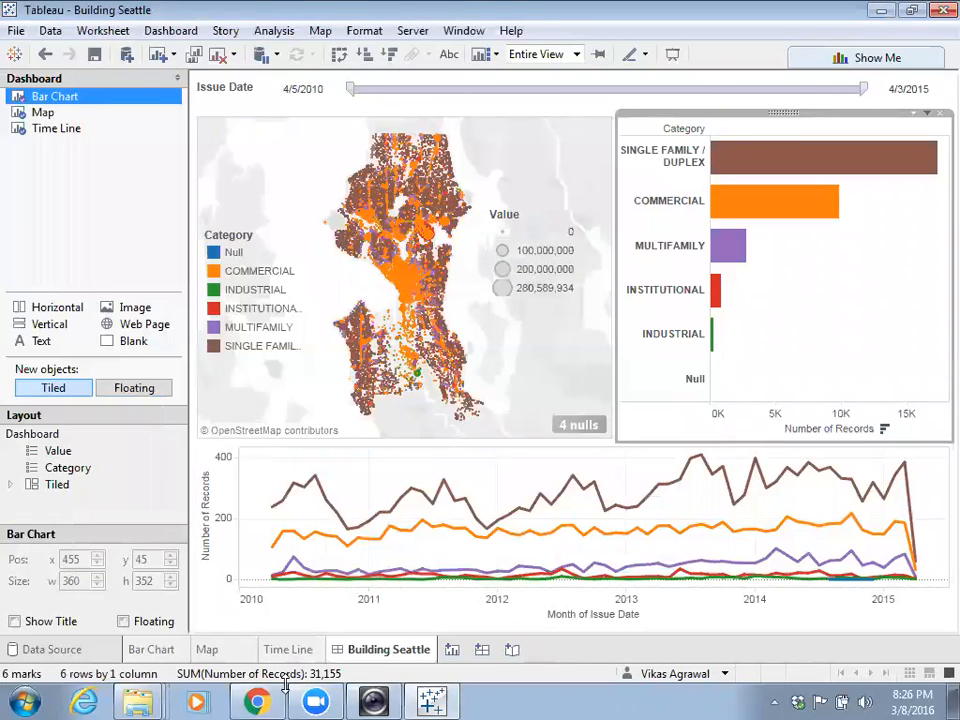
- Verify the 3,605 KB Building Seattle packaged workbook in Tableau_in_class, then return to Chrome
mouse_move(118, 700)
click(128, 660)
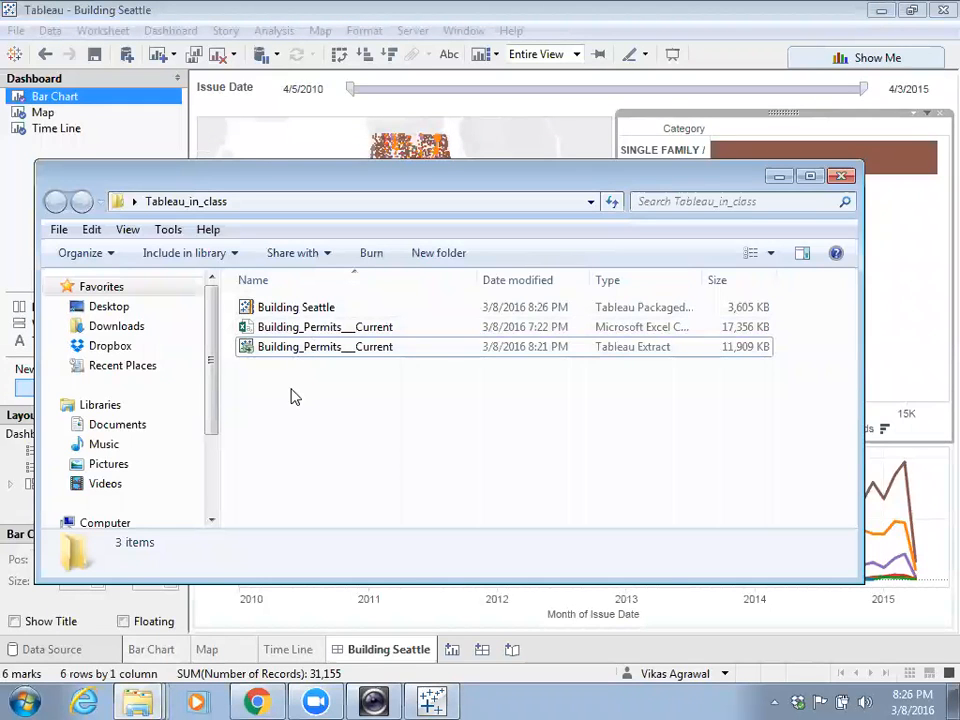
click(297, 316)
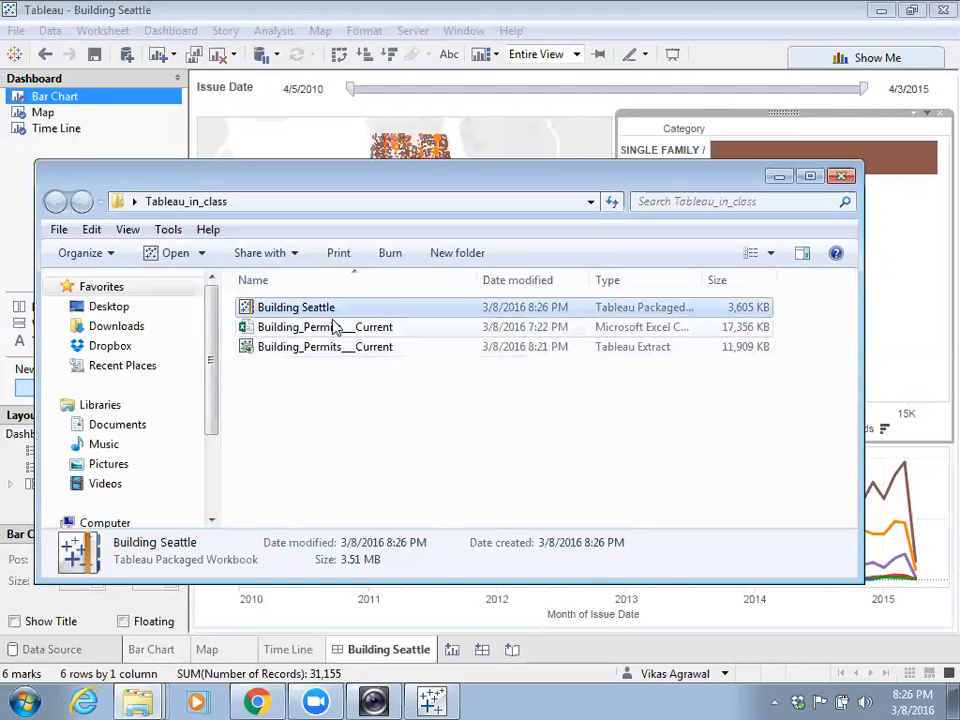
drag(701, 278, 744, 279)
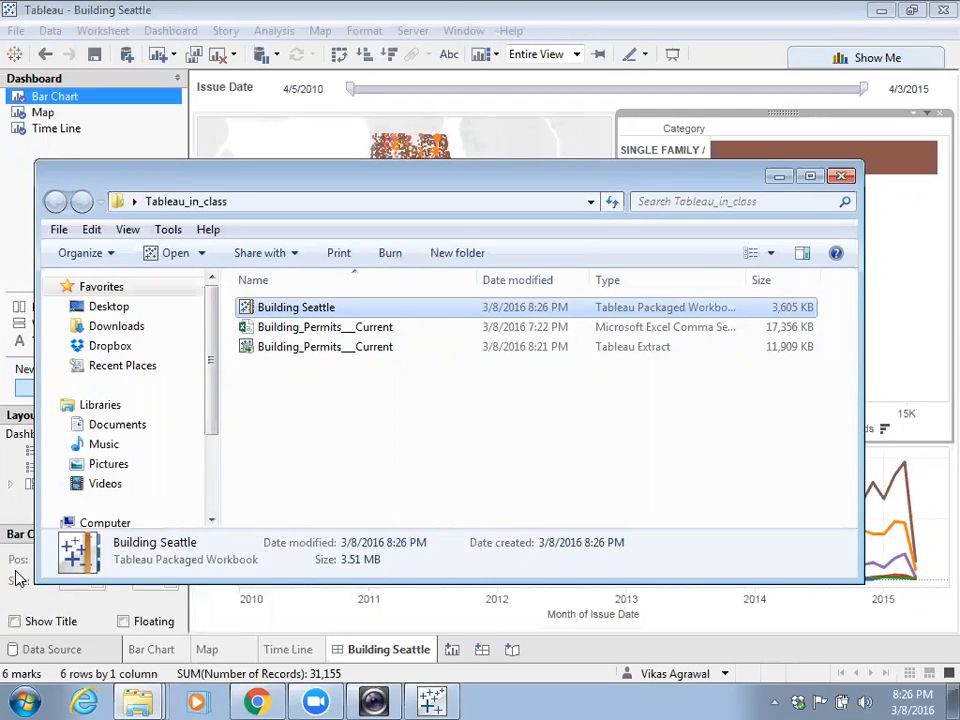
click(257, 702)
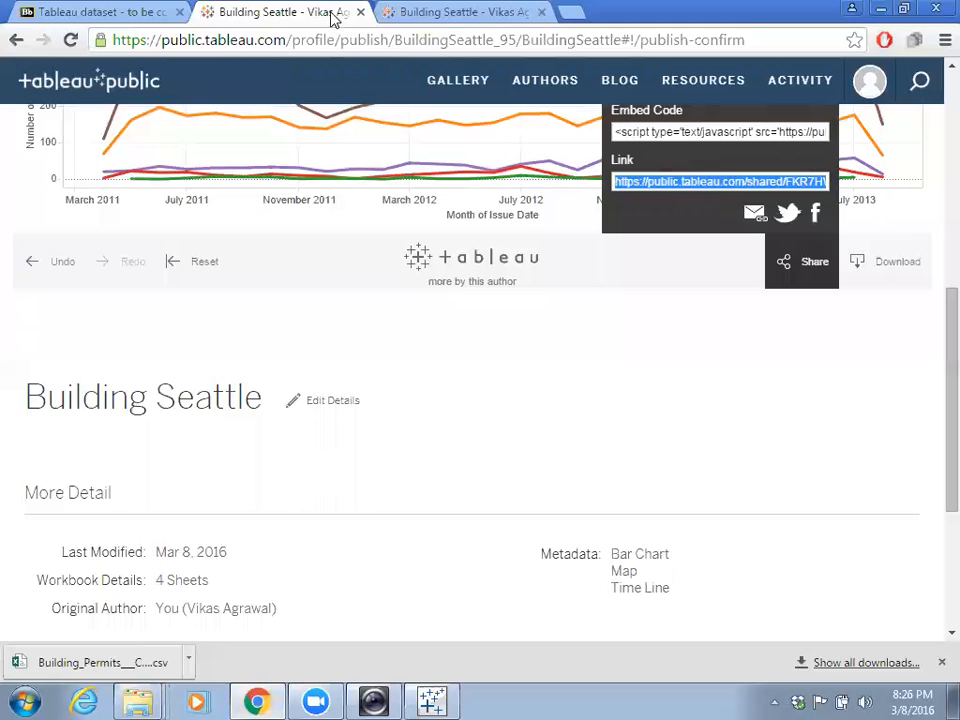
- Google 'tableau file types' in Chrome and open The Information Lab's file types article
click(400, 40)
text(table)
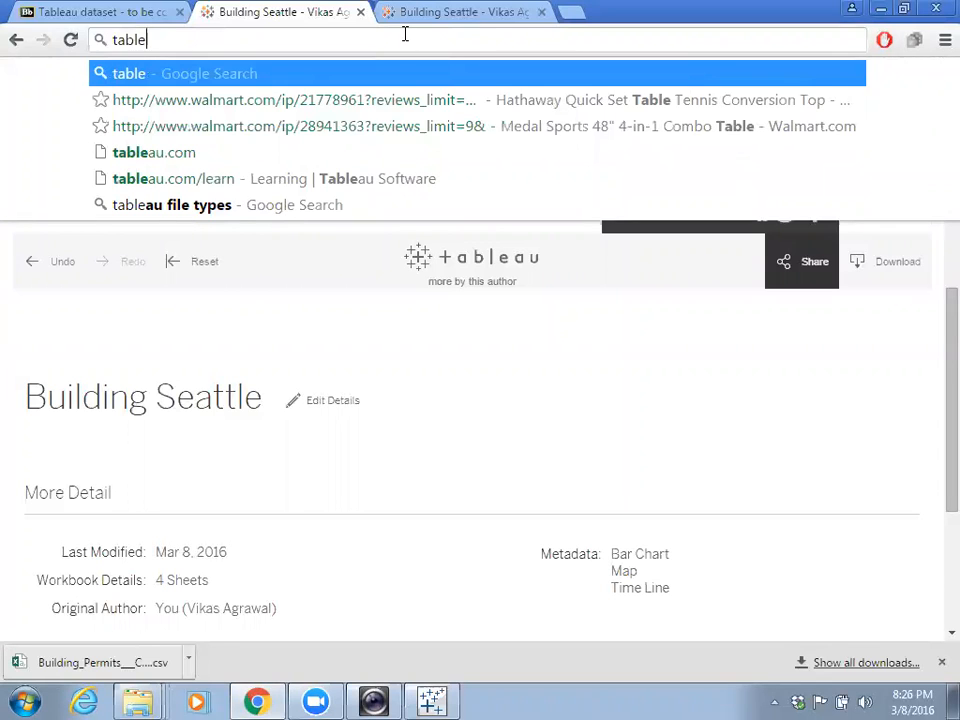
text(au file)
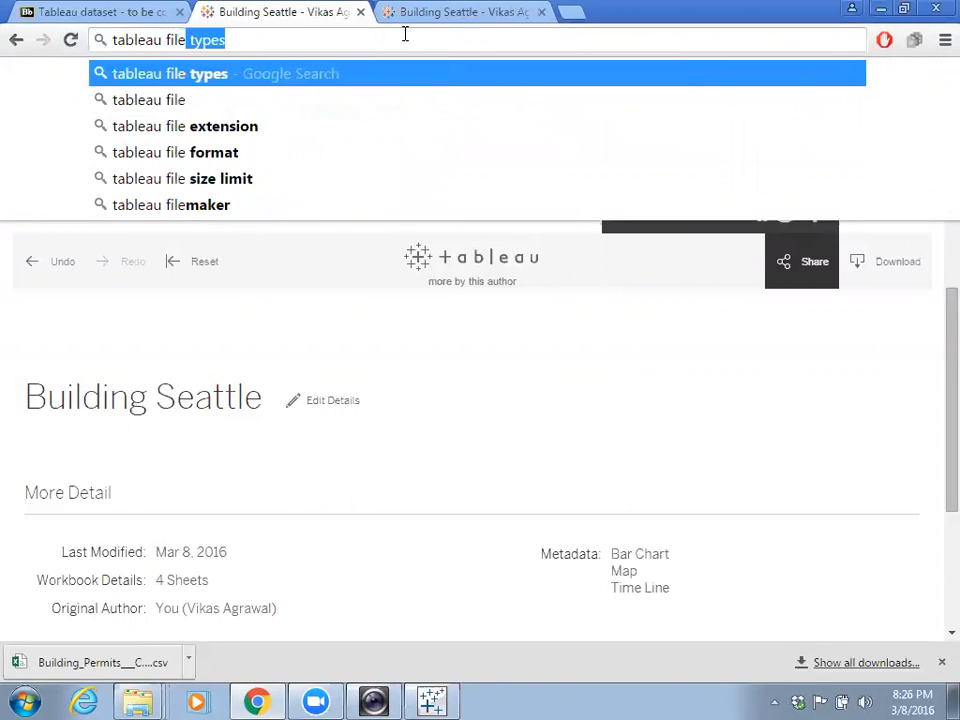
key(Return)
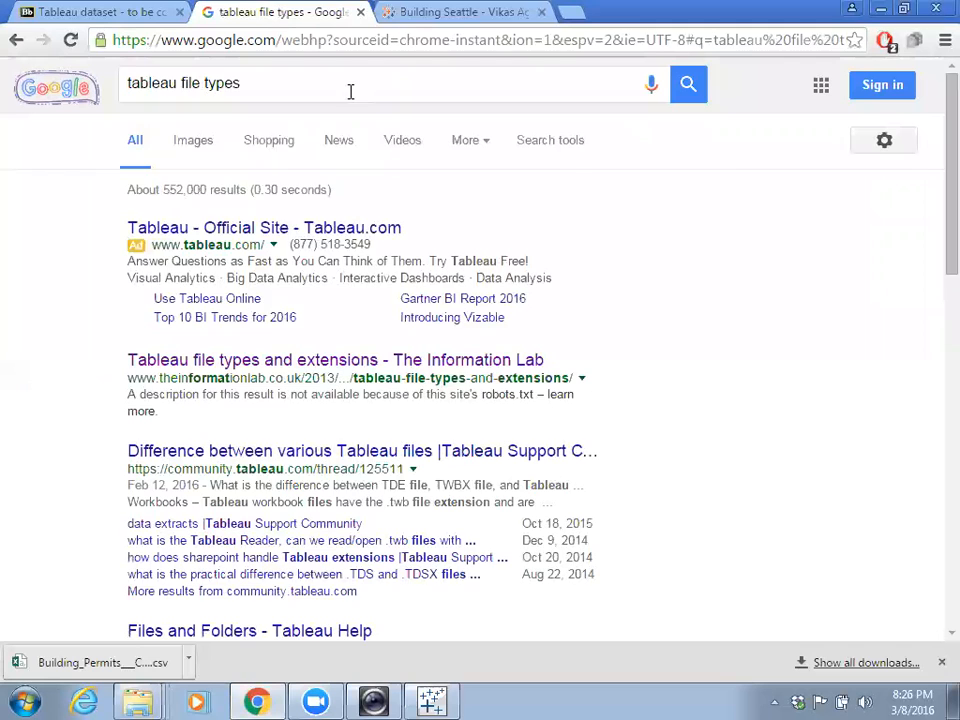
click(382, 361)
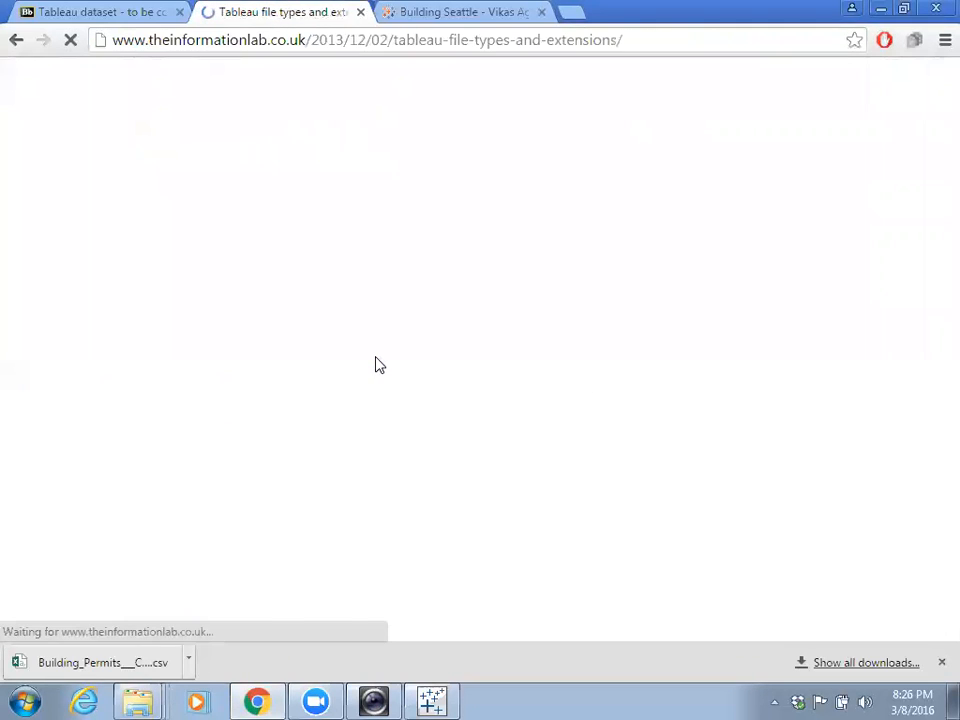
- Scroll through the article's sections on .twb, .twbx, .tds, .tdsx and .tde, then back up
scroll(378, 365, down, 3)
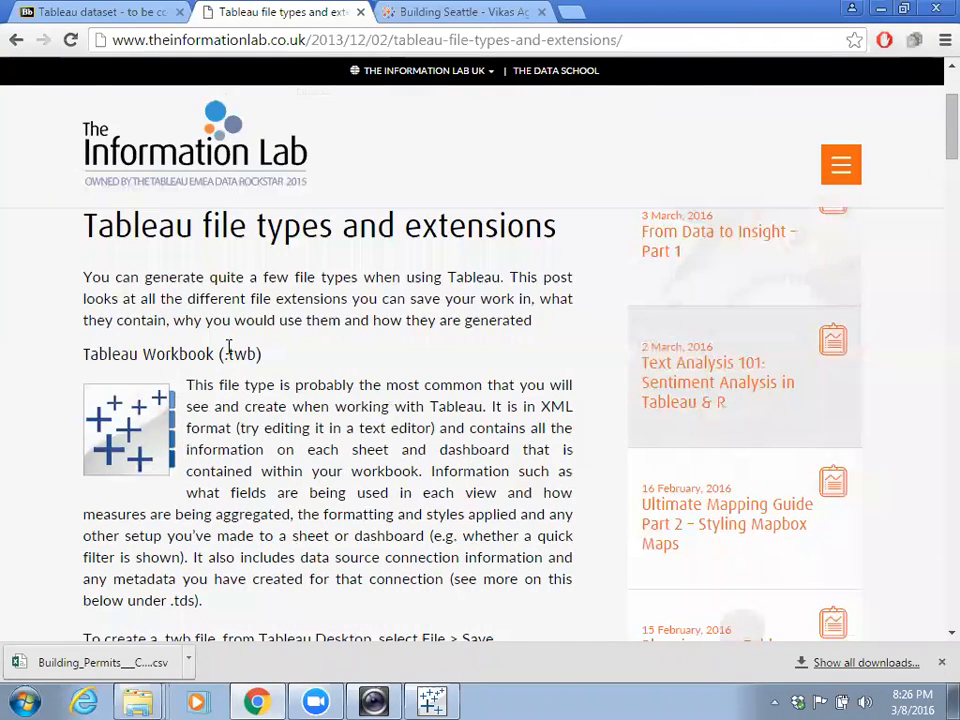
scroll(198, 365, down, 4)
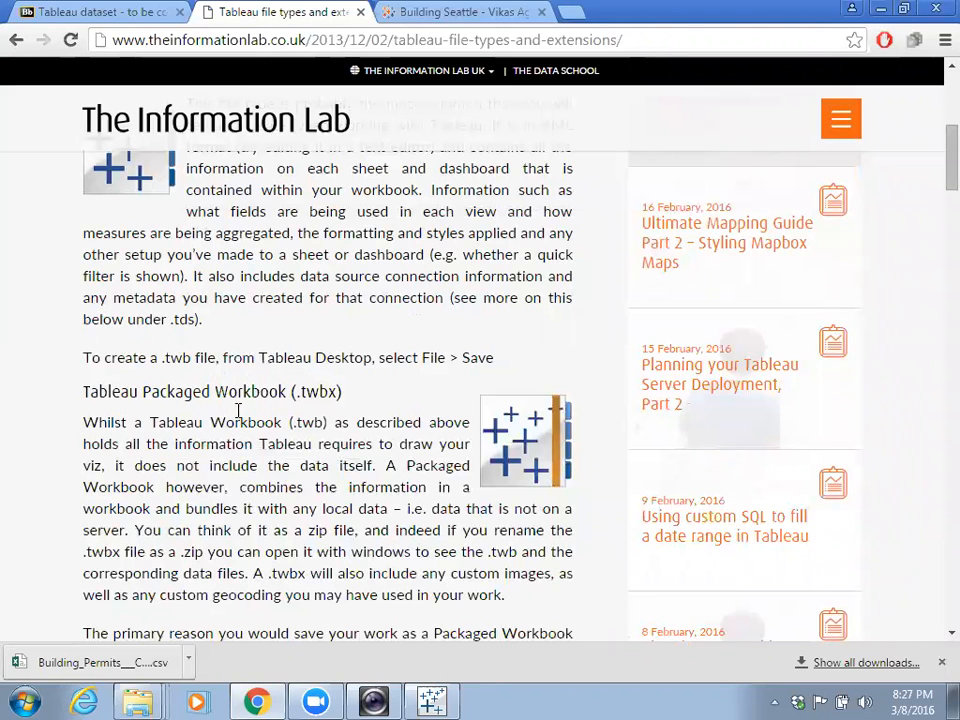
scroll(313, 292, up, 3)
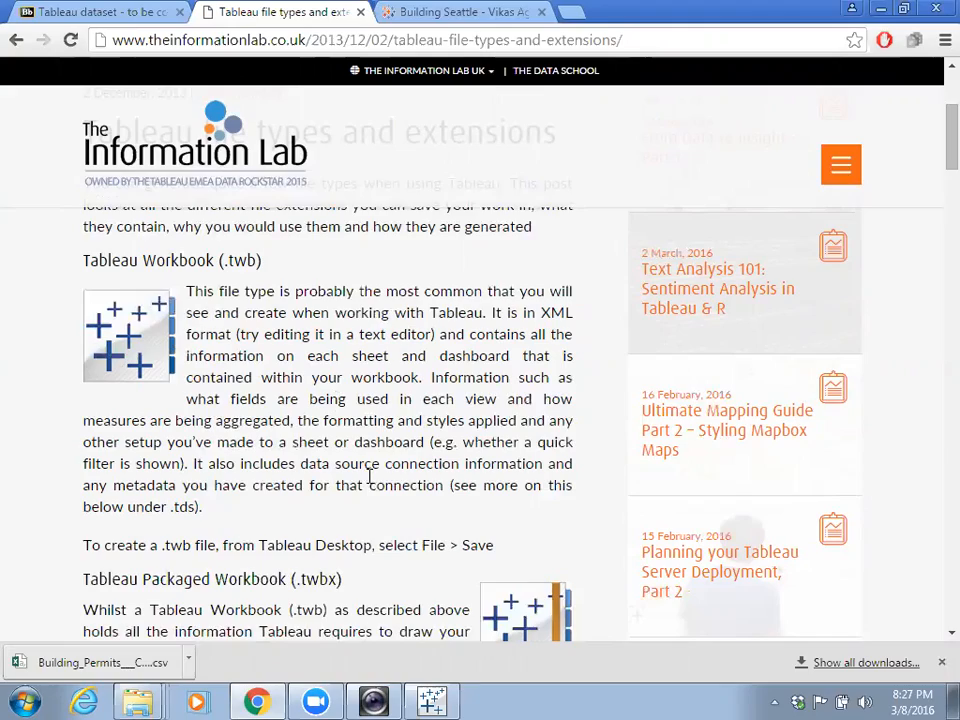
scroll(377, 463, down, 2)
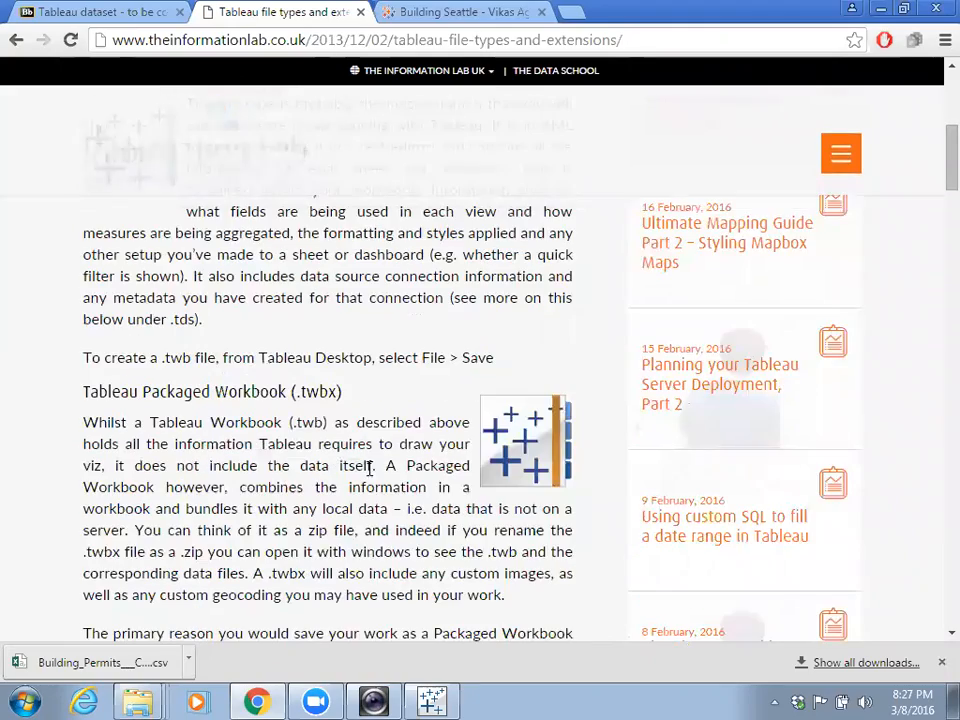
scroll(186, 456, down, 1)
scroll(270, 400, down, 4)
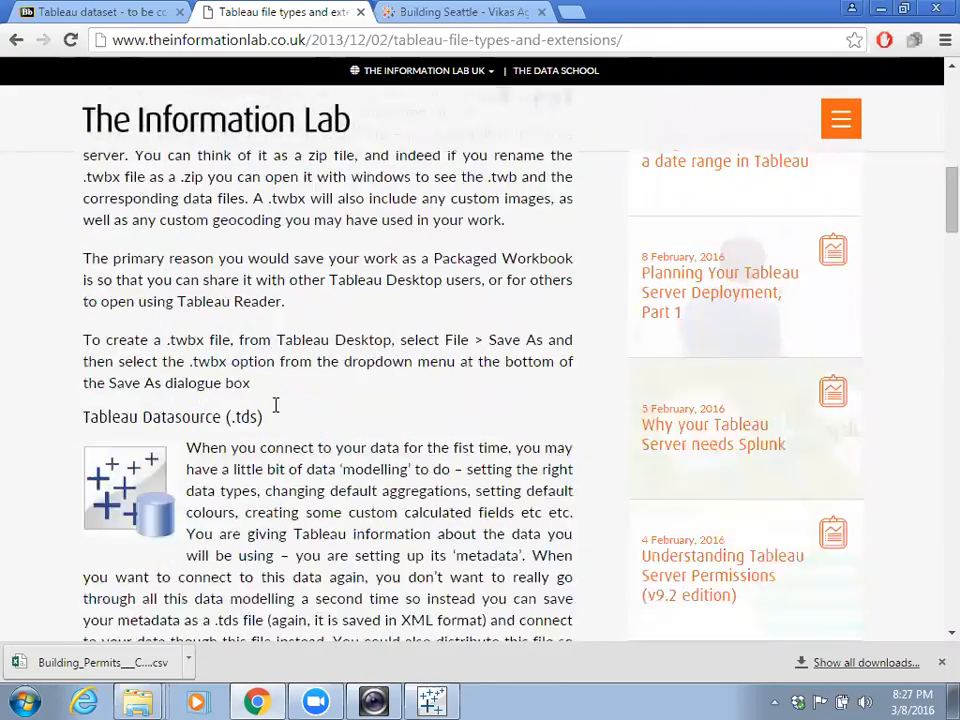
scroll(275, 405, down, 5)
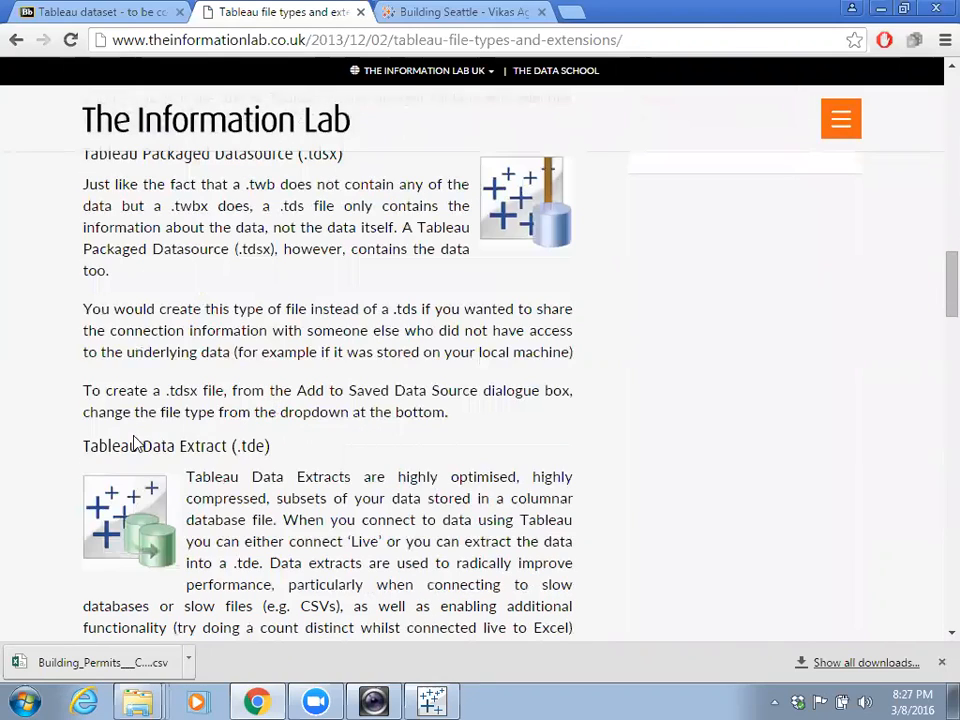
scroll(330, 445, down, 1)
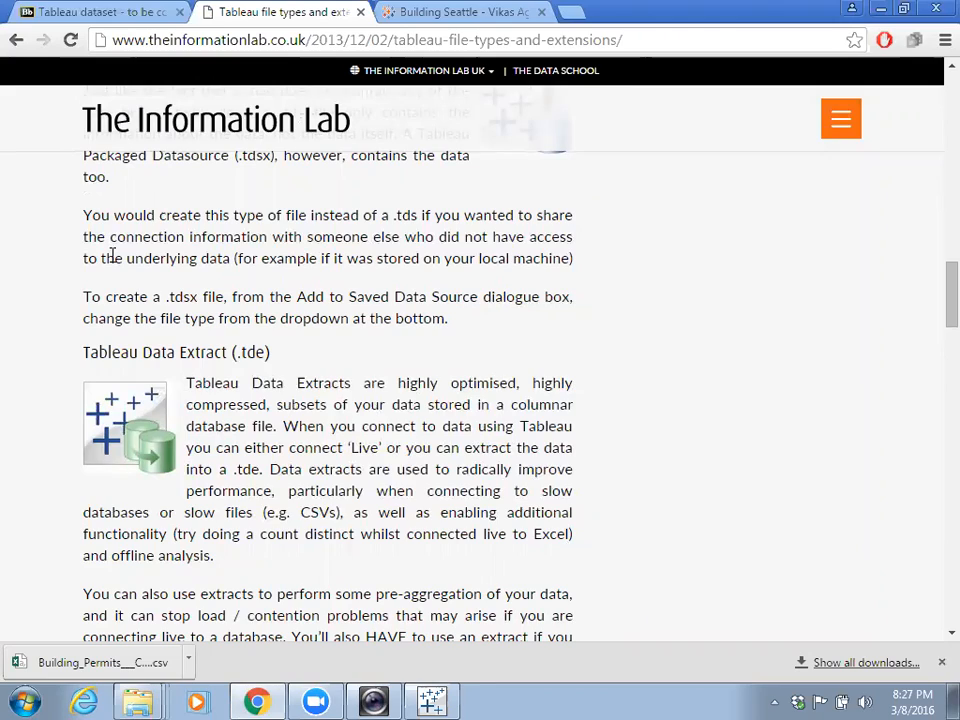
scroll(125, 220, up, 10)
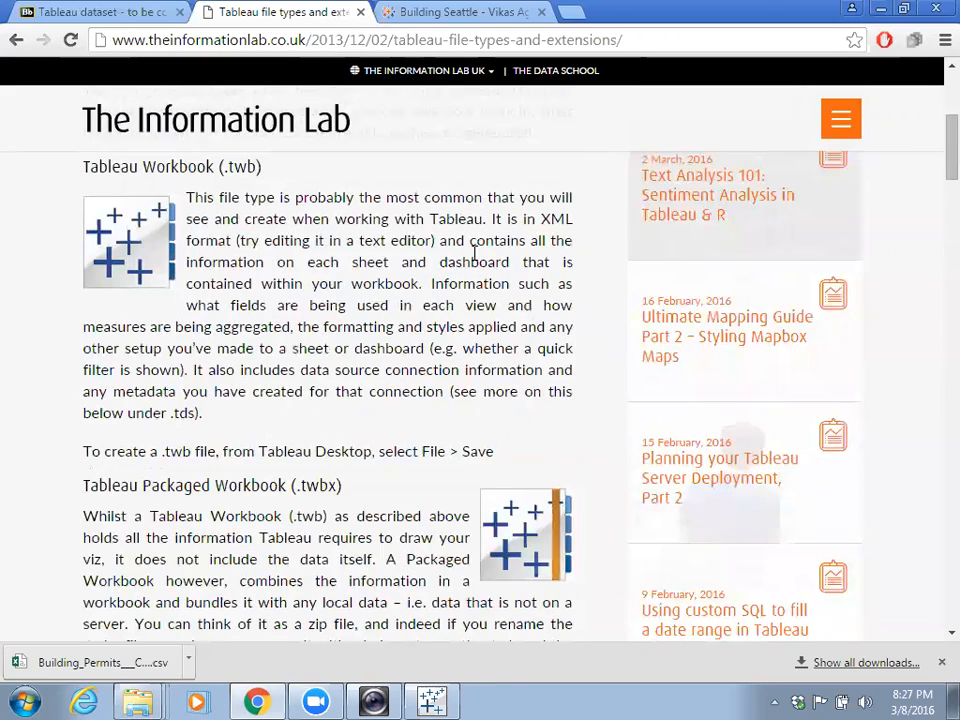
scroll(467, 268, up, 5)
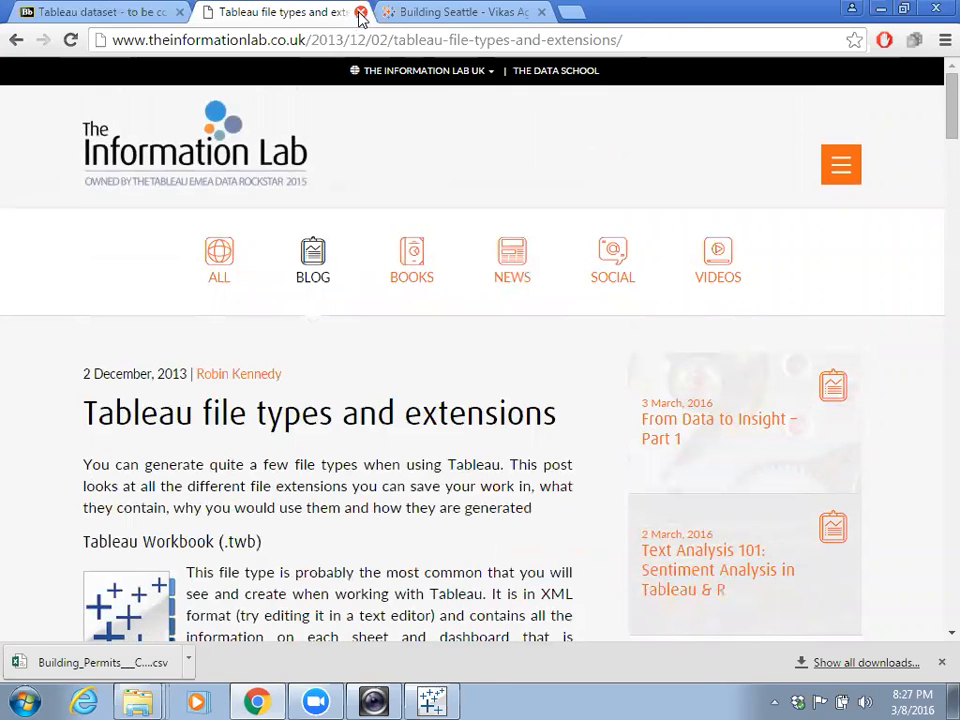
- Close the file-types article tab and switch back to the Tableau Desktop workbook
click(360, 12)
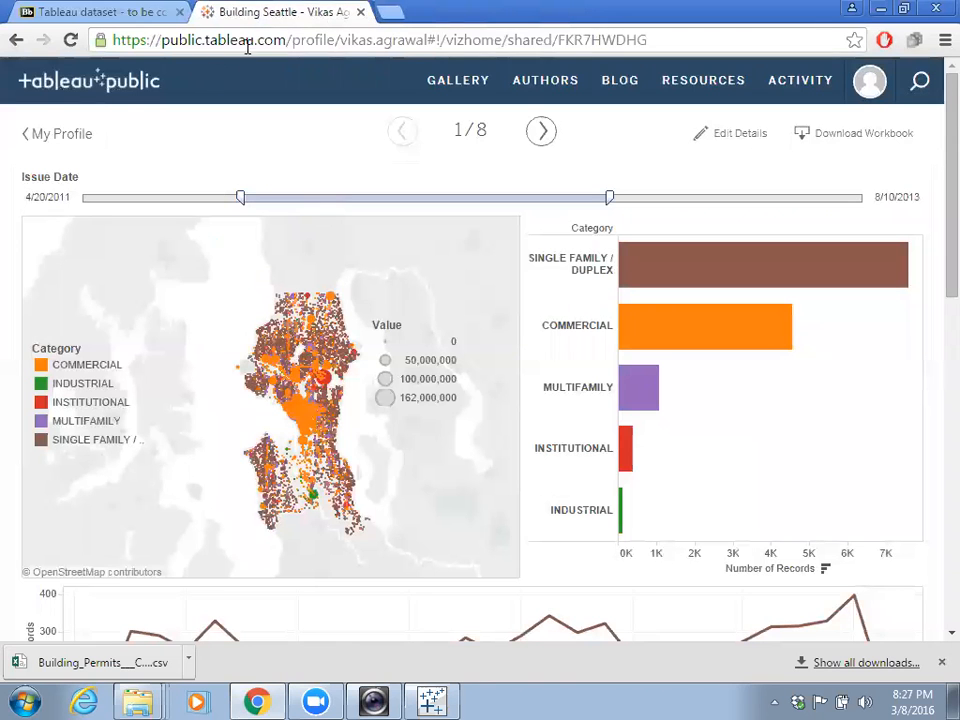
click(432, 700)
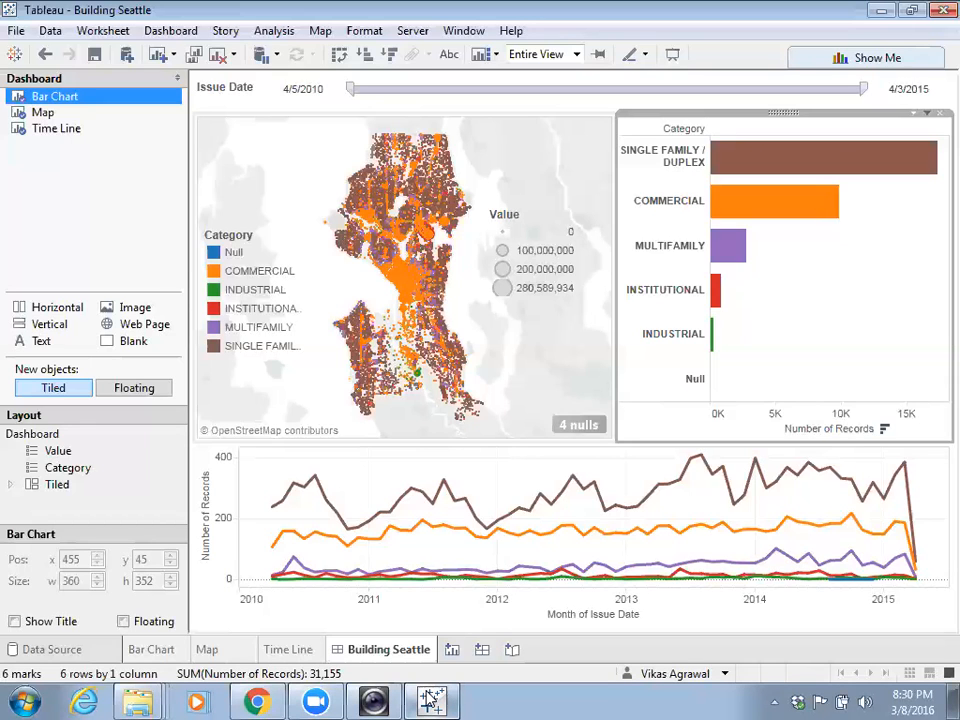
- On the Time Line sheet, apply a Percent of Total quick table calculation to SUM(Number of Records)
click(288, 649)
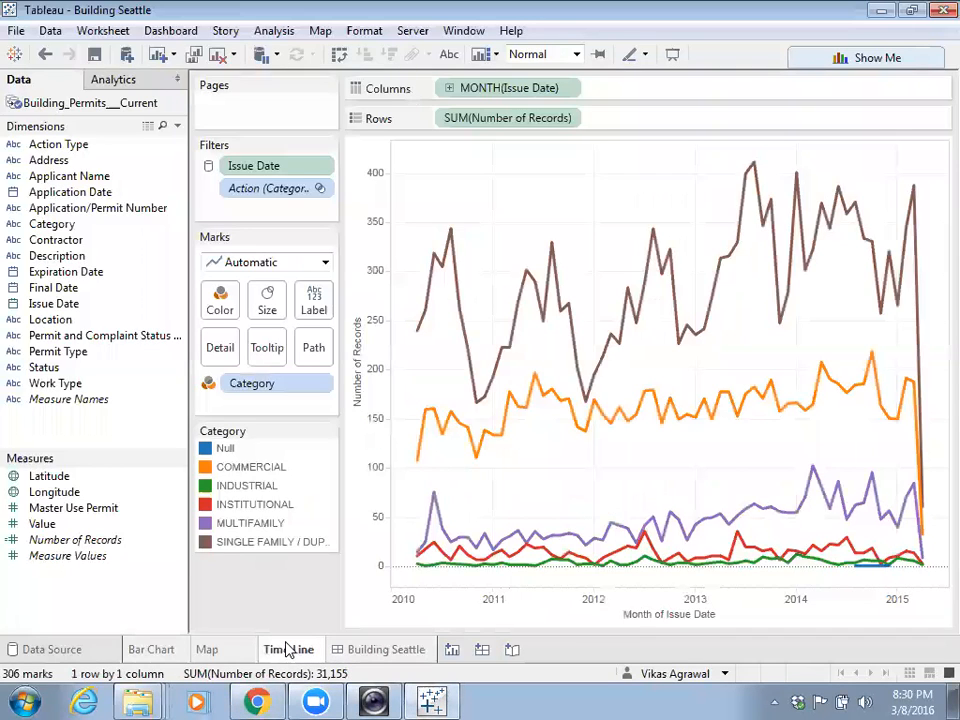
mouse_move(538, 307)
click(571, 120)
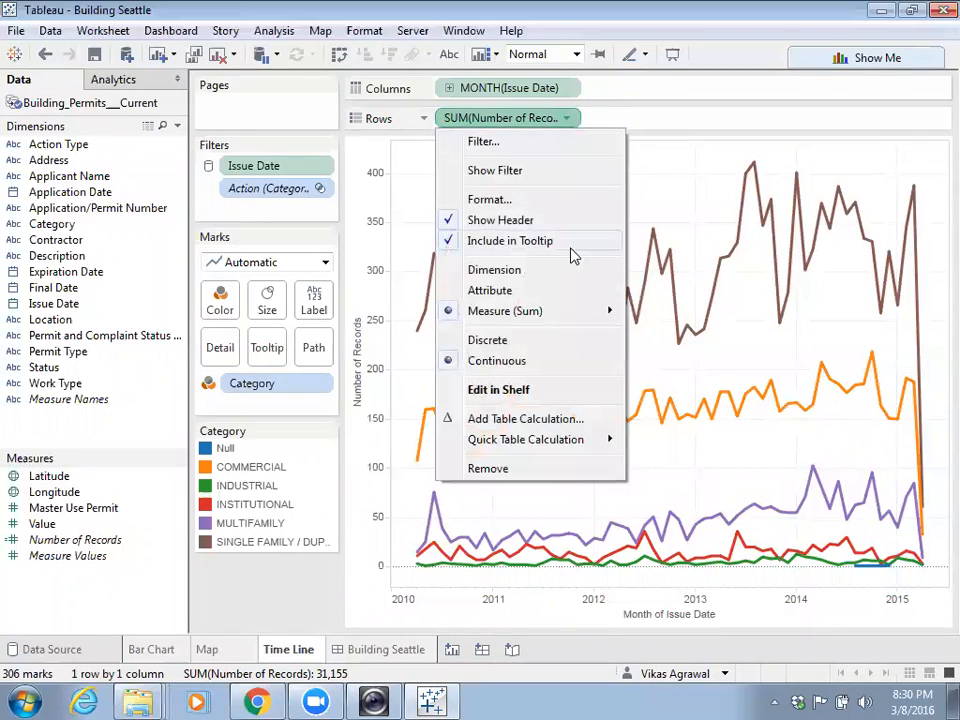
mouse_move(590, 445)
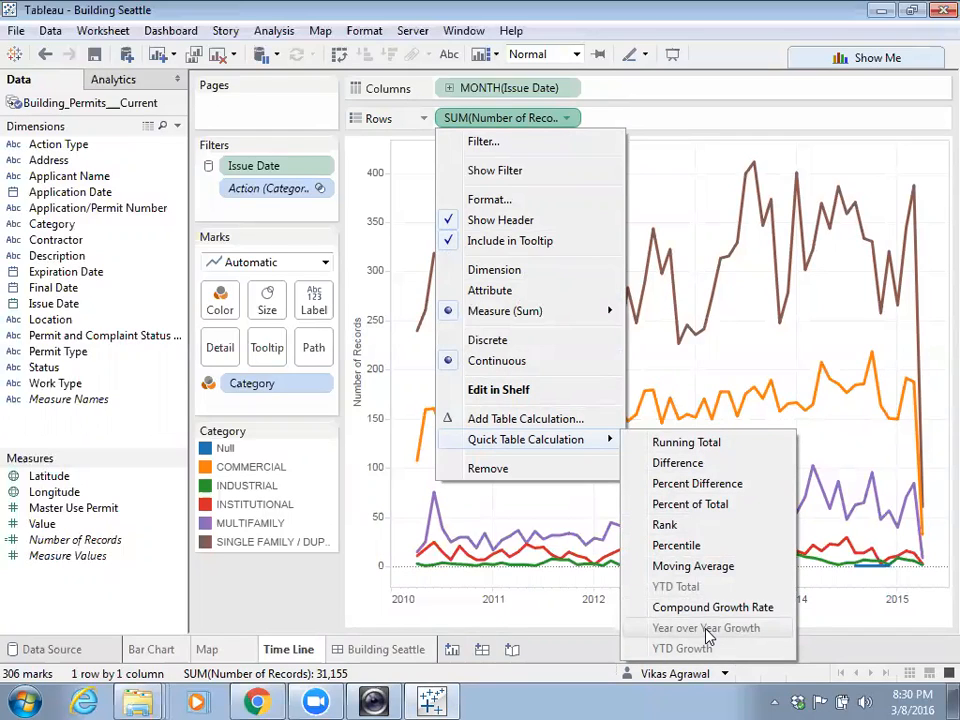
click(696, 507)
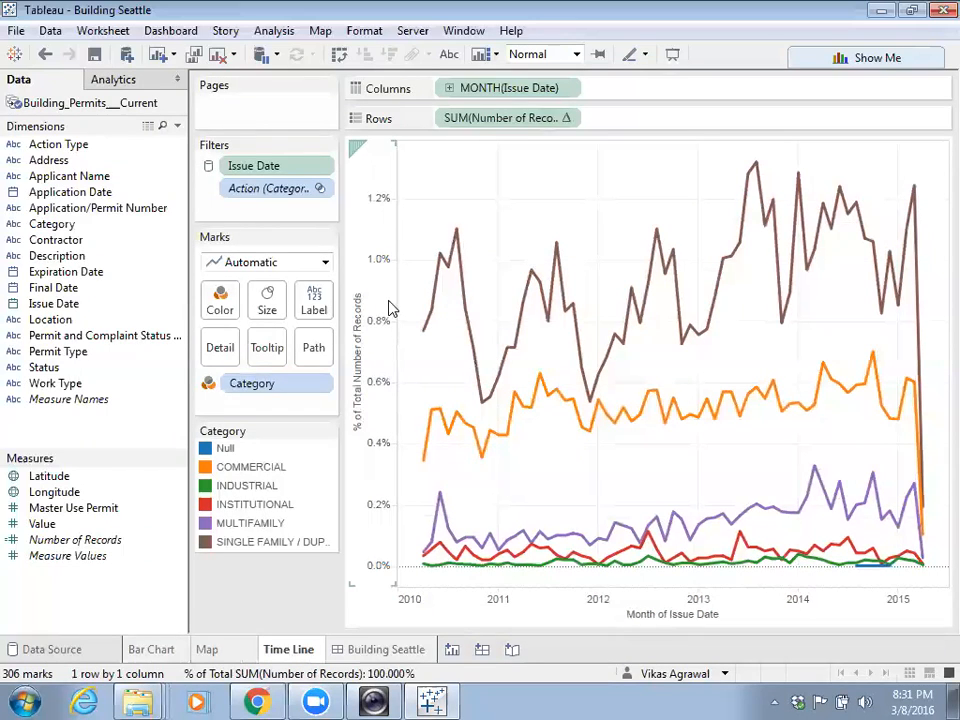
- Undo the Percent of Total calculation so Time Line shows raw Number of Records counts
right_click(378, 264)
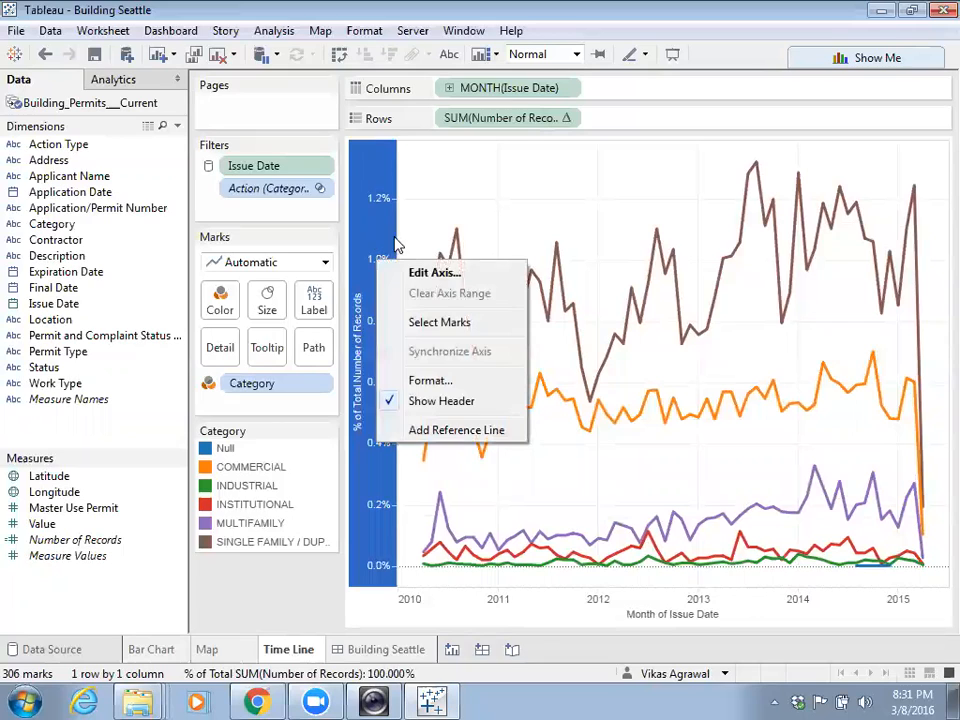
key(Escape)
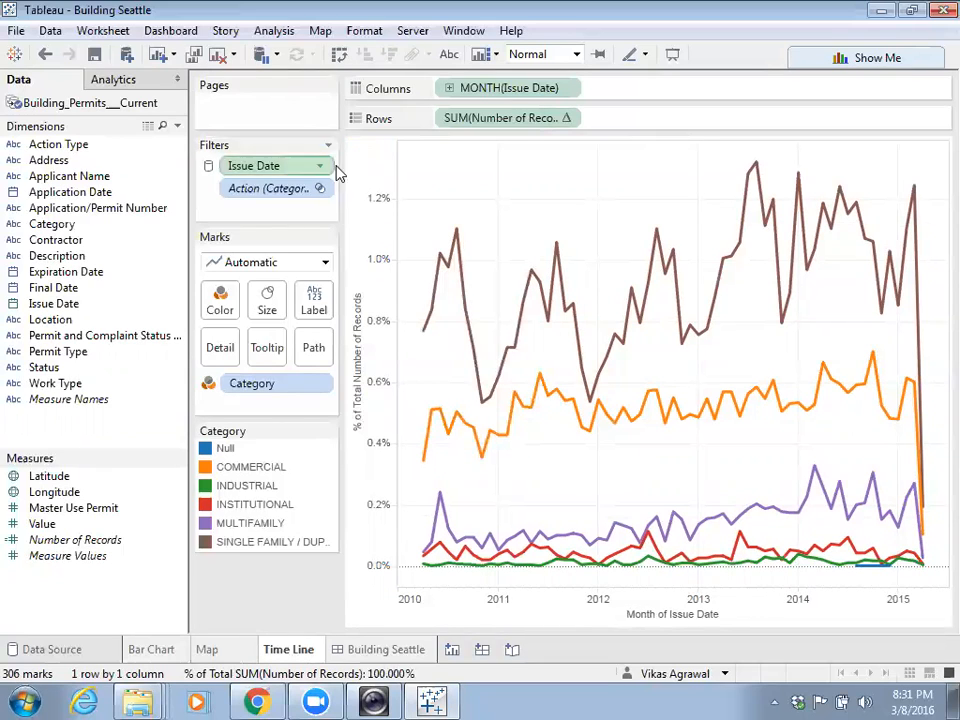
click(42, 52)
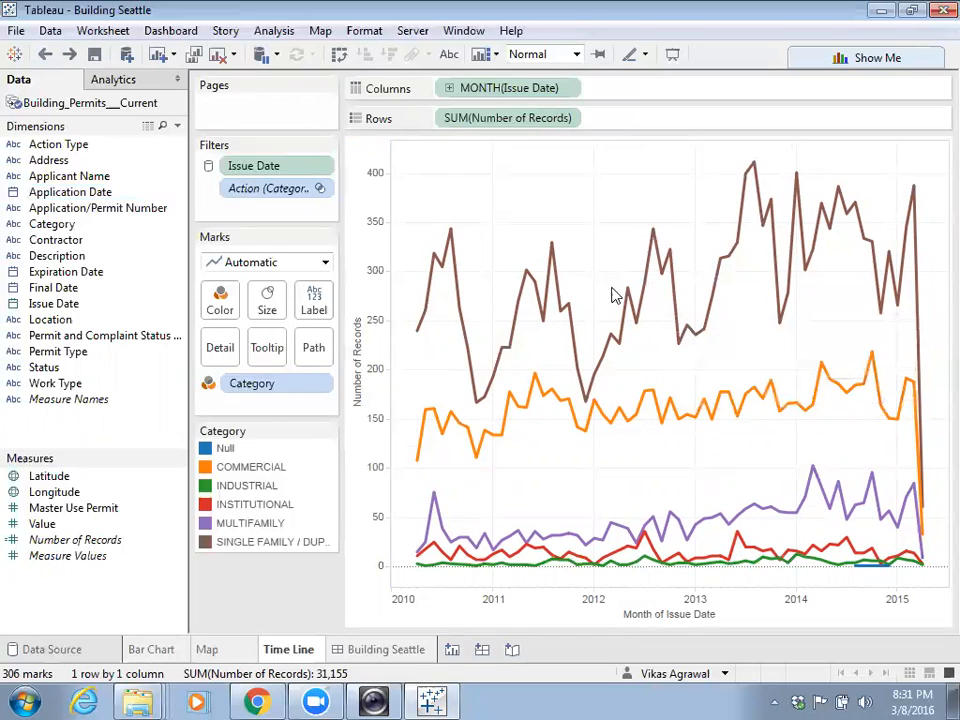
click(568, 118)
mouse_move(553, 443)
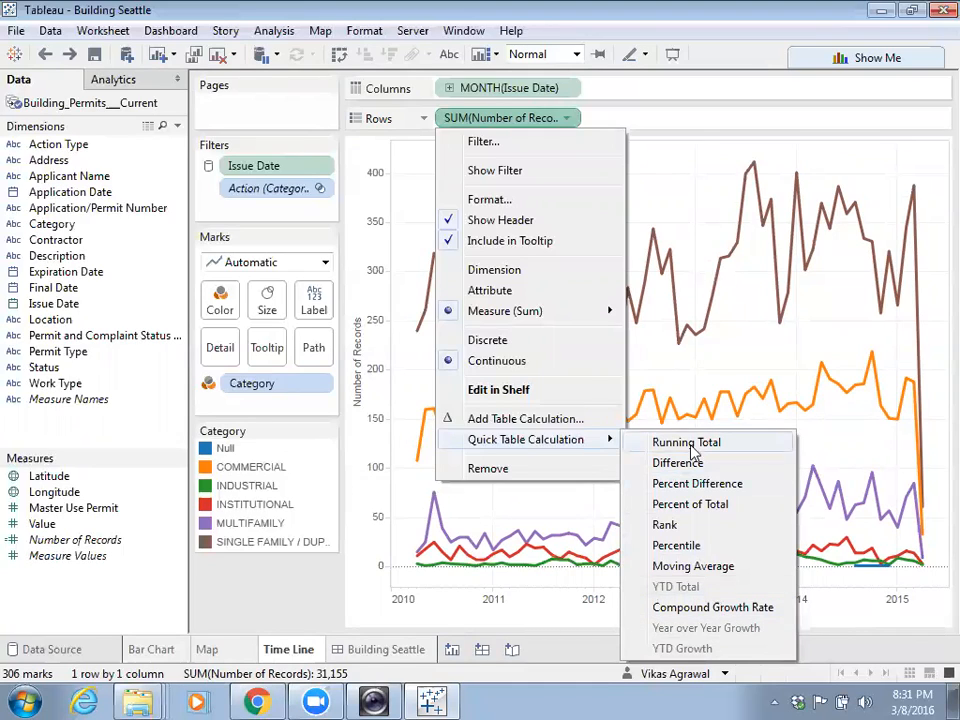
click(729, 315)
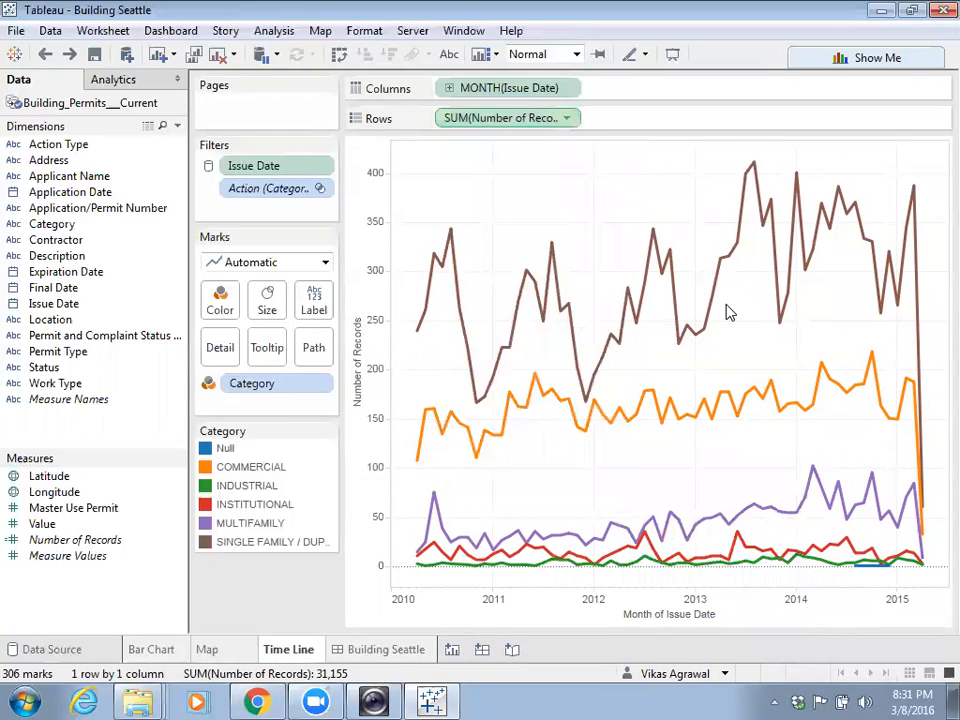